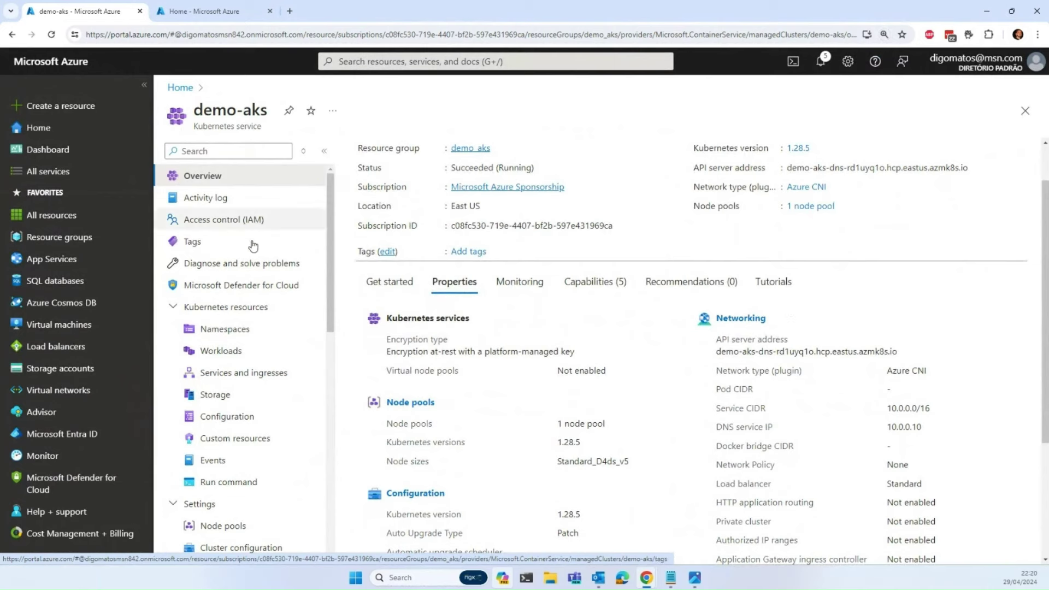
Step: Open the demo-aks cluster's node pools and go into the agentpool node pool
{"action": "scroll", "coordinate": [251, 245], "scroll_direction": "down", "scroll_amount": 2}
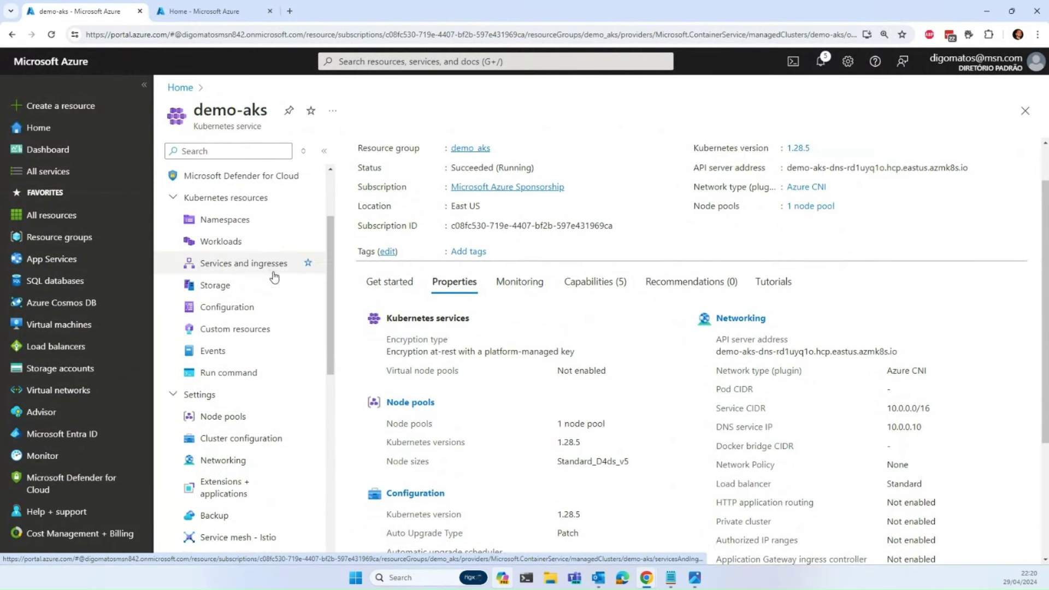
{"action": "scroll", "coordinate": [271, 281], "scroll_direction": "up", "scroll_amount": 2}
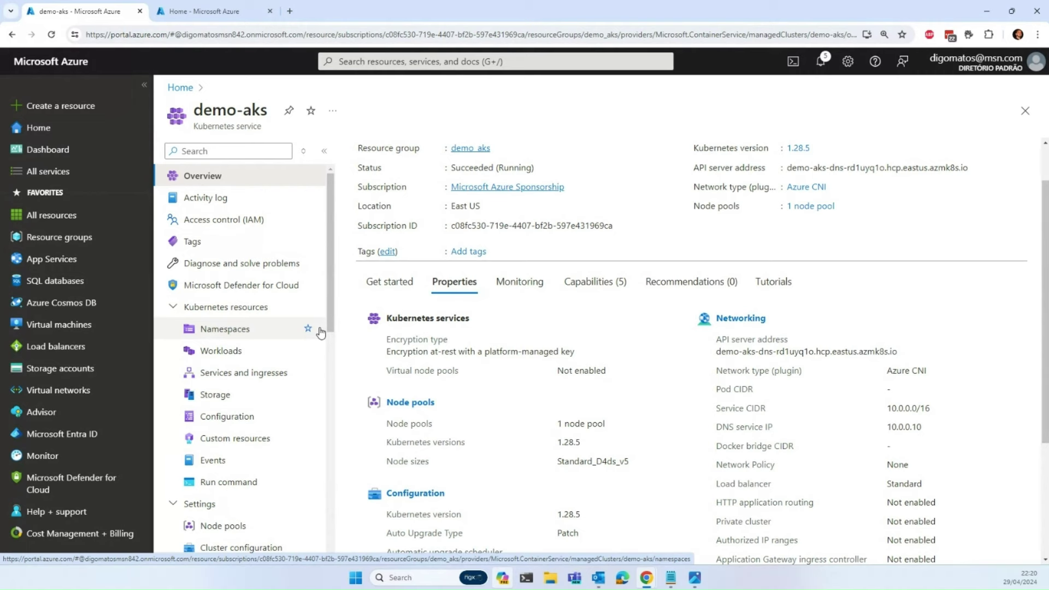
{"action": "scroll", "coordinate": [271, 369], "scroll_direction": "down", "scroll_amount": 1}
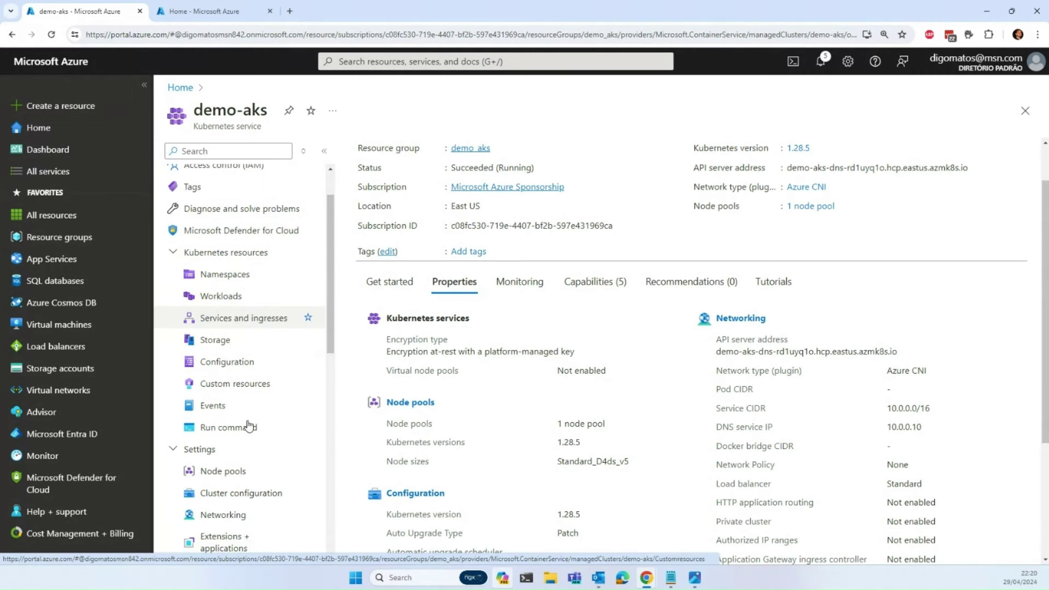
{"action": "left_click", "coordinate": [262, 470]}
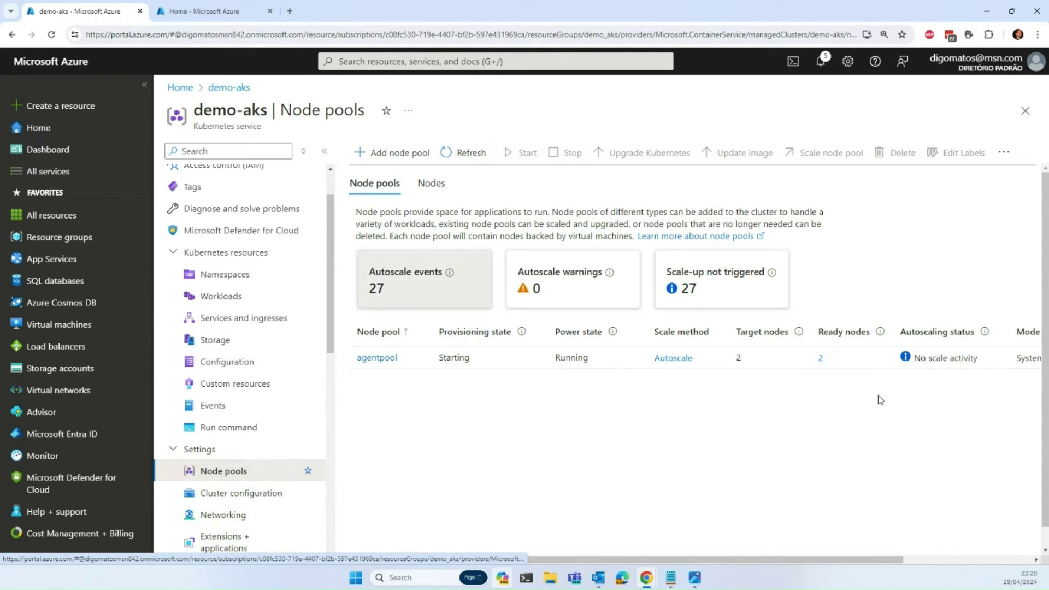
{"action": "left_click", "coordinate": [382, 359]}
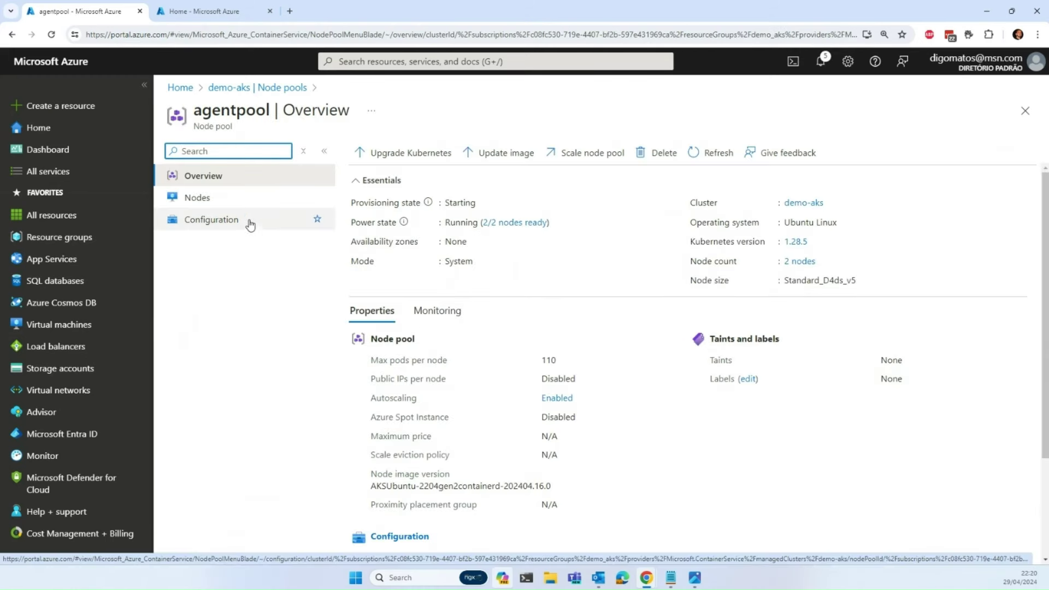
Step: Open agentpool's configuration and examine its mode, maximum surge, node drain timeout and OS disk settings
{"action": "left_click", "coordinate": [244, 224]}
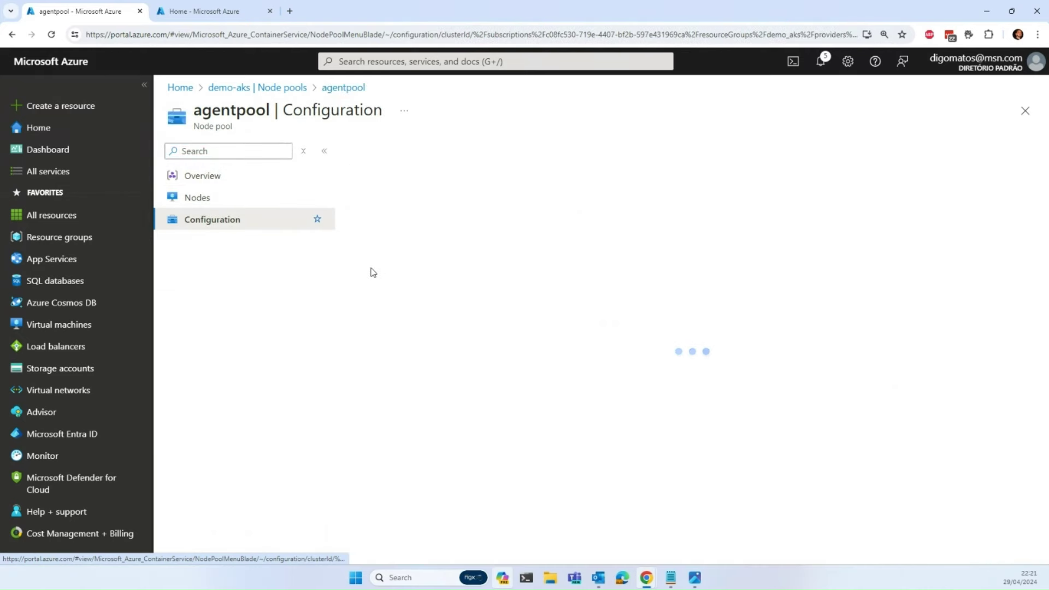
{"action": "scroll", "coordinate": [570, 244], "scroll_direction": "down", "scroll_amount": 2}
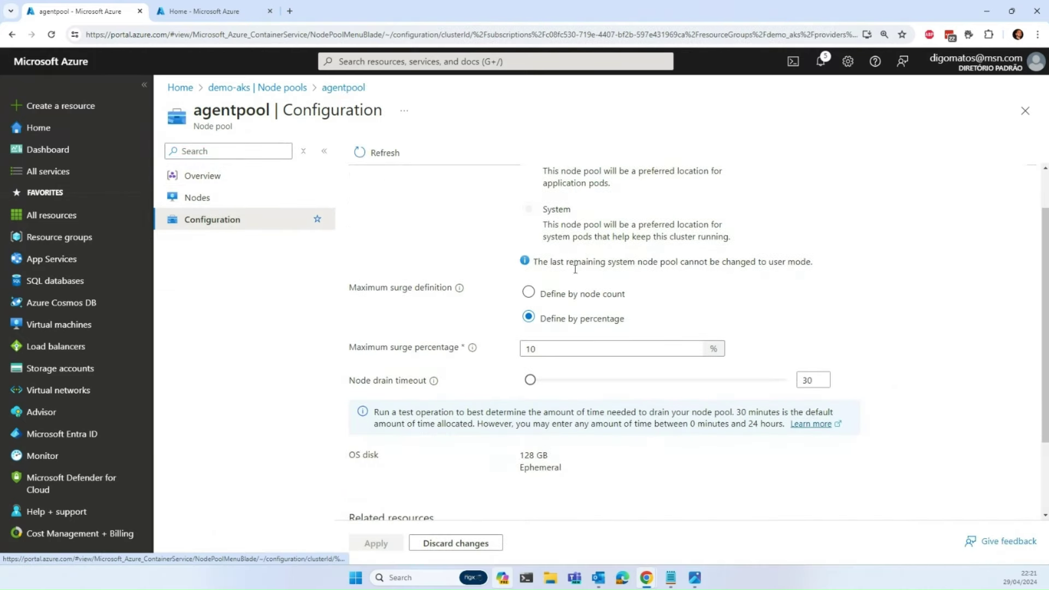
{"action": "scroll", "coordinate": [575, 268], "scroll_direction": "up", "scroll_amount": 1}
{"action": "scroll", "coordinate": [641, 371], "scroll_direction": "down", "scroll_amount": 1}
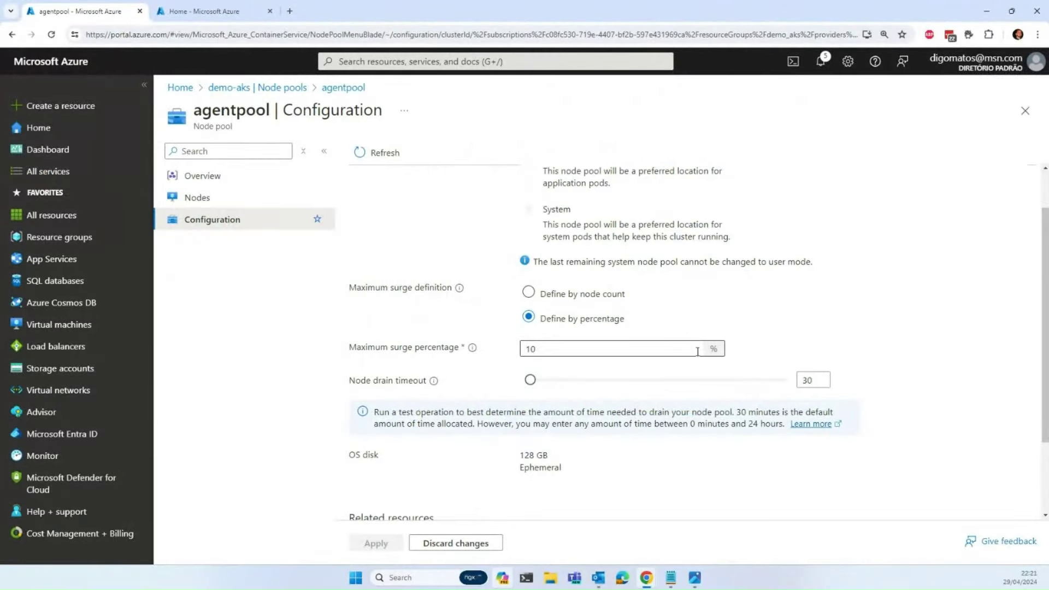
{"action": "scroll", "coordinate": [673, 336], "scroll_direction": "up", "scroll_amount": 1}
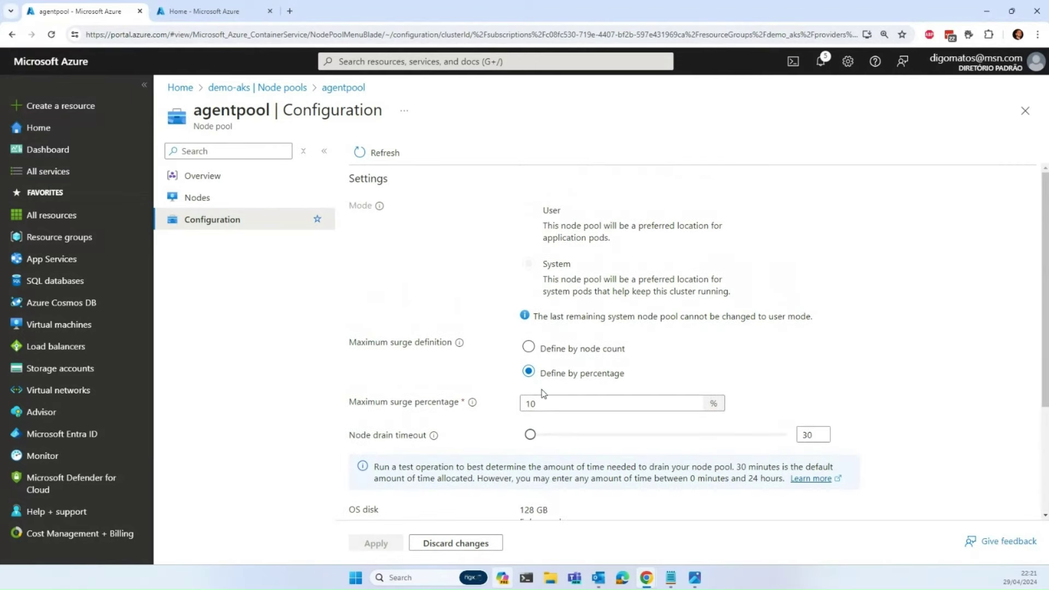
Step: Try defining agentpool's maximum surge by node count, return it to percentage, and check the related resources
{"action": "left_click", "coordinate": [559, 354]}
{"action": "scroll", "coordinate": [504, 395], "scroll_direction": "down", "scroll_amount": 1}
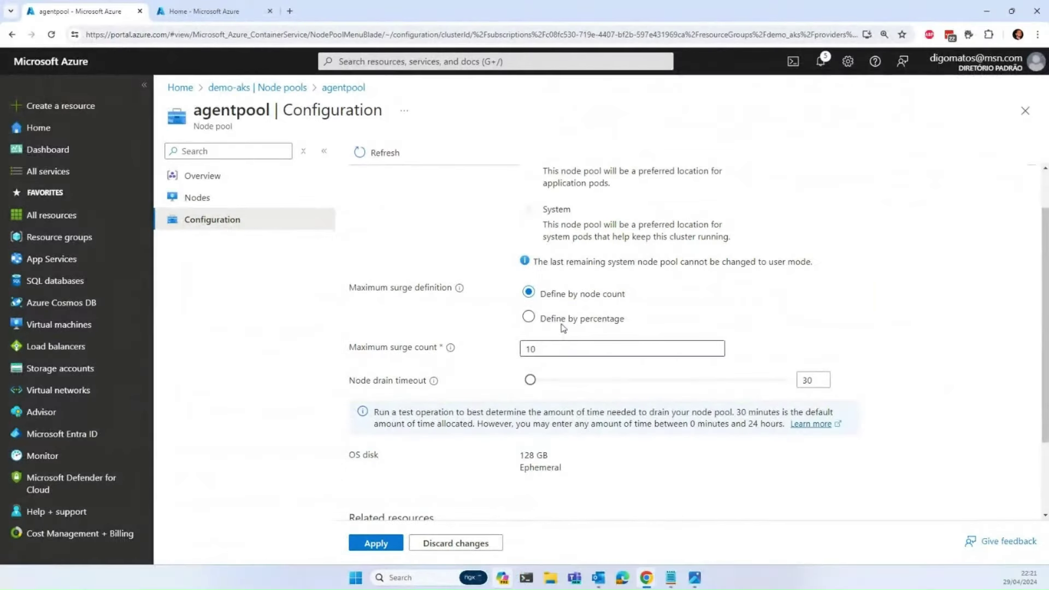
{"action": "left_click", "coordinate": [593, 288]}
{"action": "scroll", "coordinate": [542, 358], "scroll_direction": "down", "scroll_amount": 2}
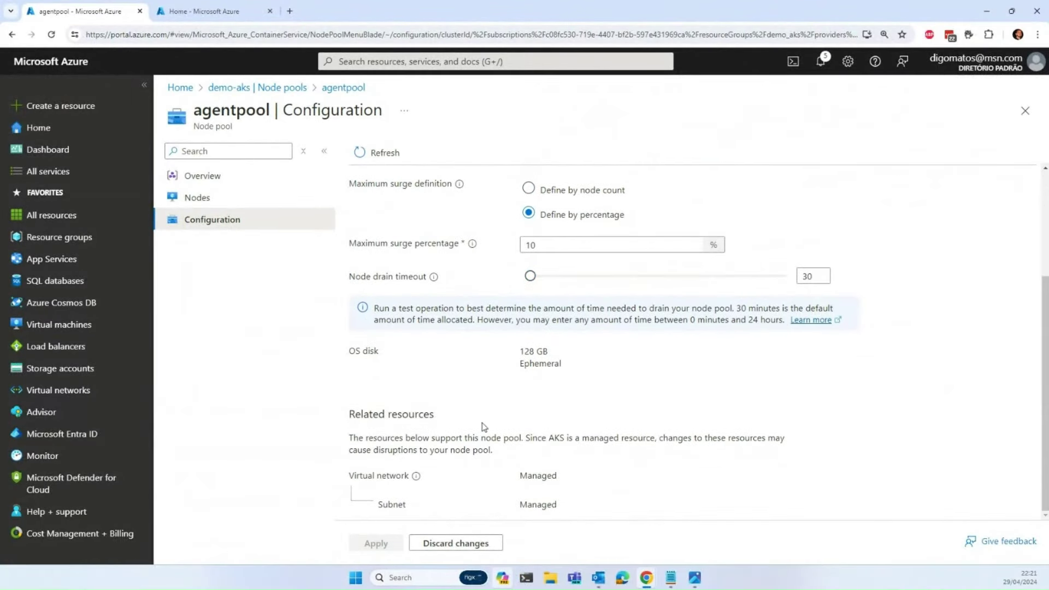
Step: List agentpool's nodes, and find and open the Virtual machine scale sets service in the second portal session
{"action": "left_click", "coordinate": [238, 210]}
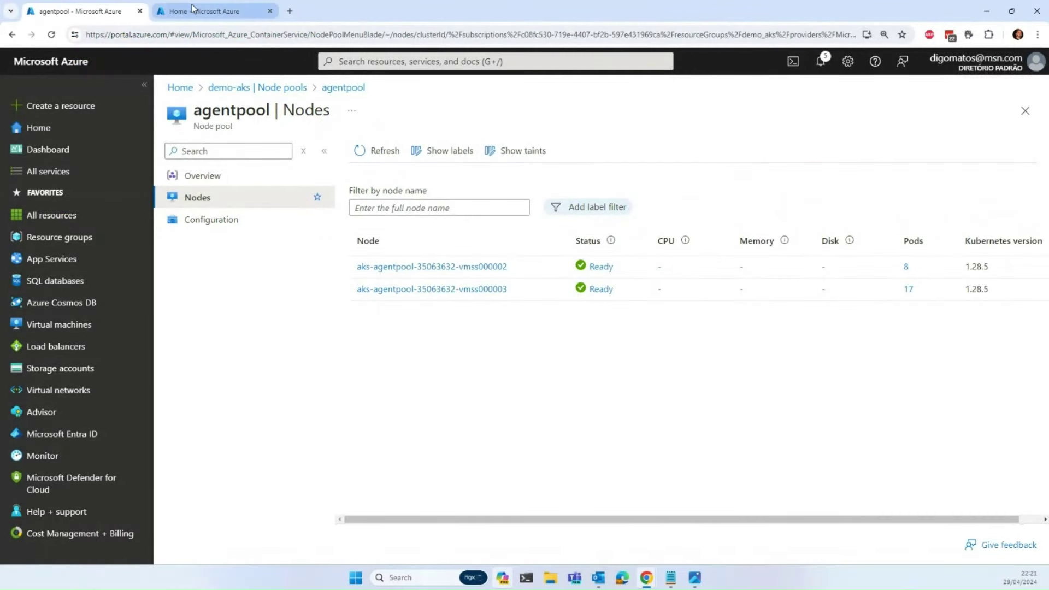
{"action": "left_click", "coordinate": [192, 8]}
{"action": "left_click", "coordinate": [418, 66]}
{"action": "type", "text": "v"}
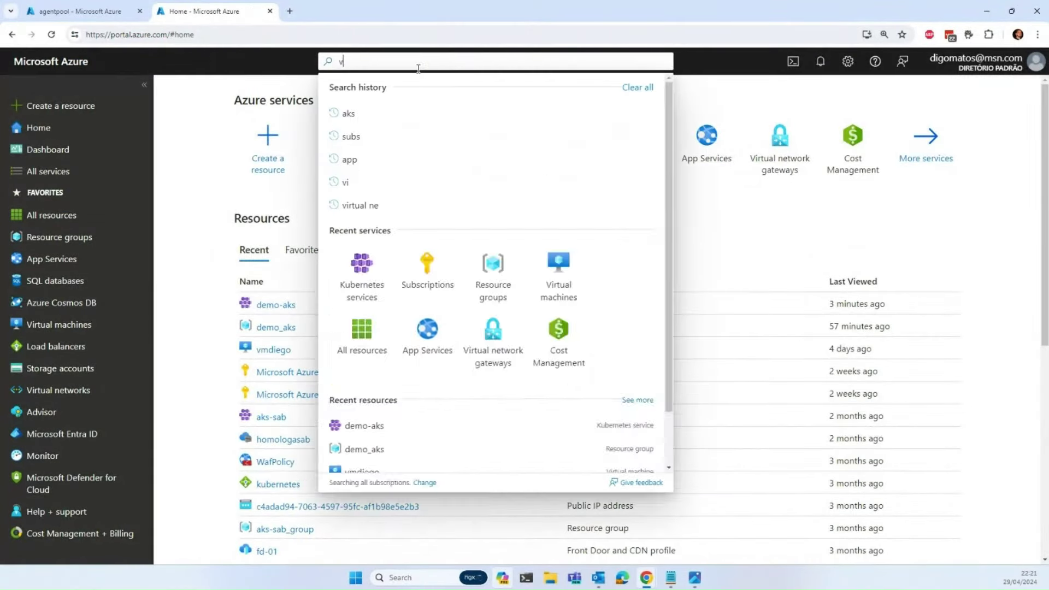
{"action": "type", "text": "irual"}
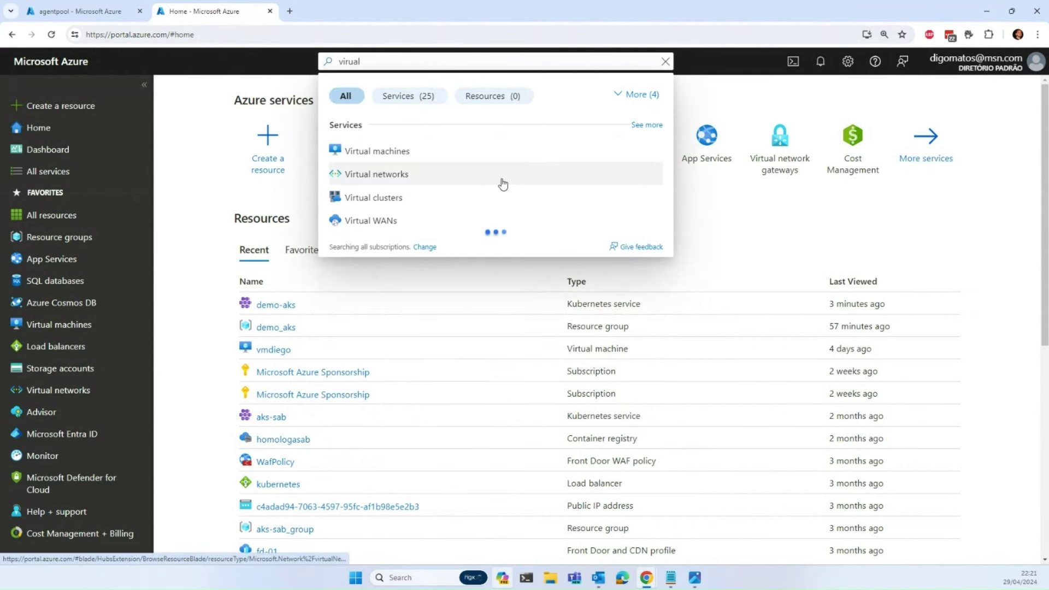
{"action": "type", "text": " ma"}
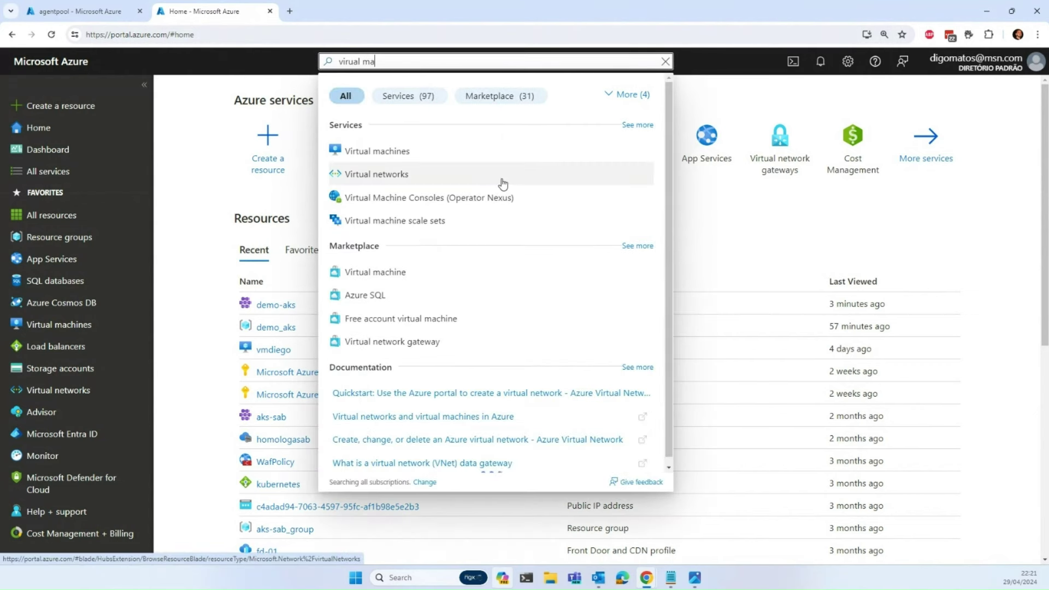
{"action": "type", "text": "hc"}
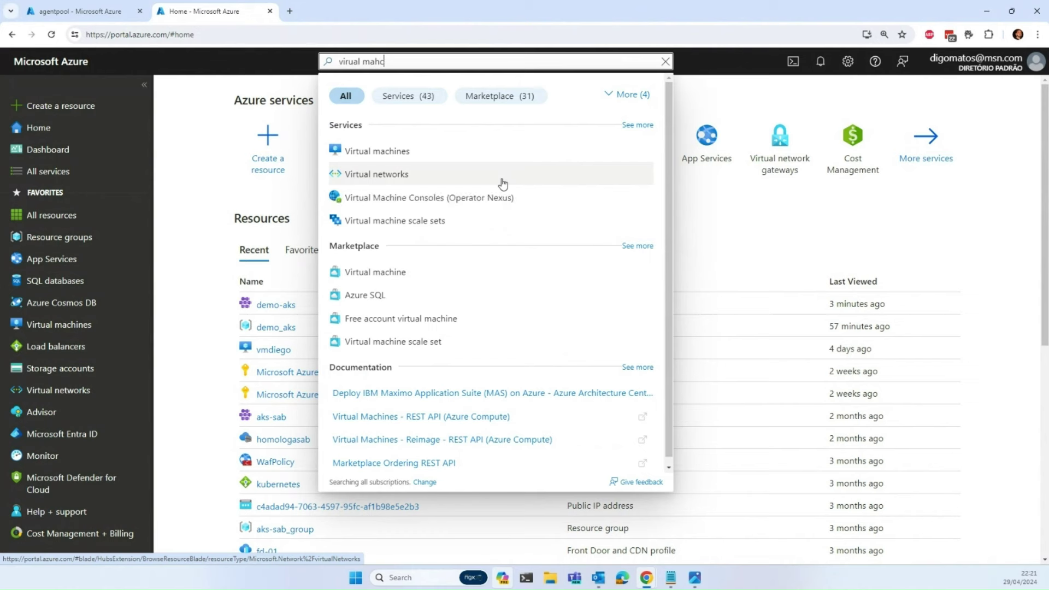
{"action": "key", "text": "BackSpace"}
{"action": "type", "text": "chi"}
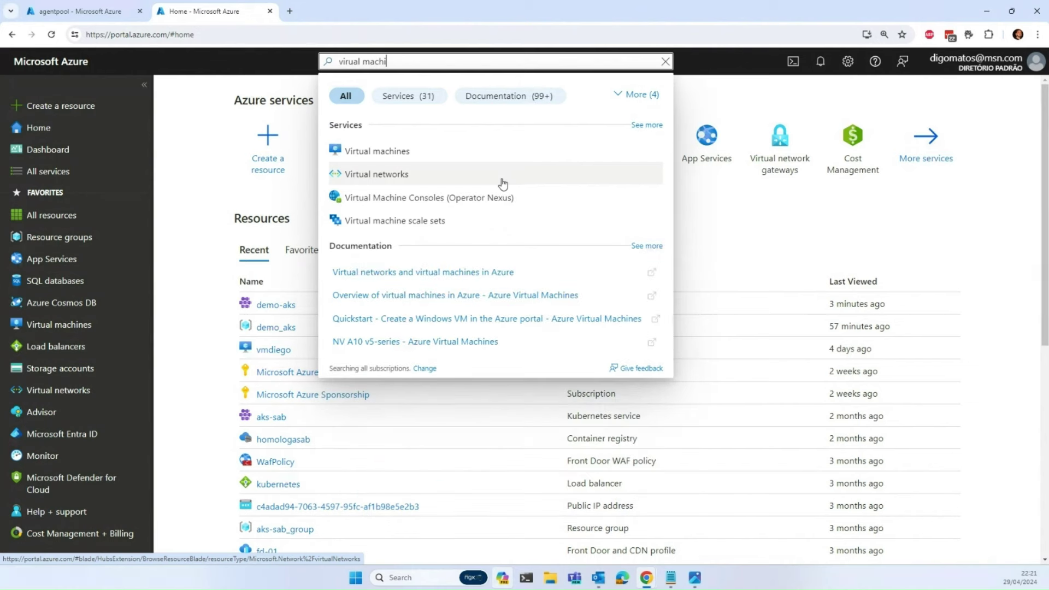
{"action": "type", "text": "ne scal"}
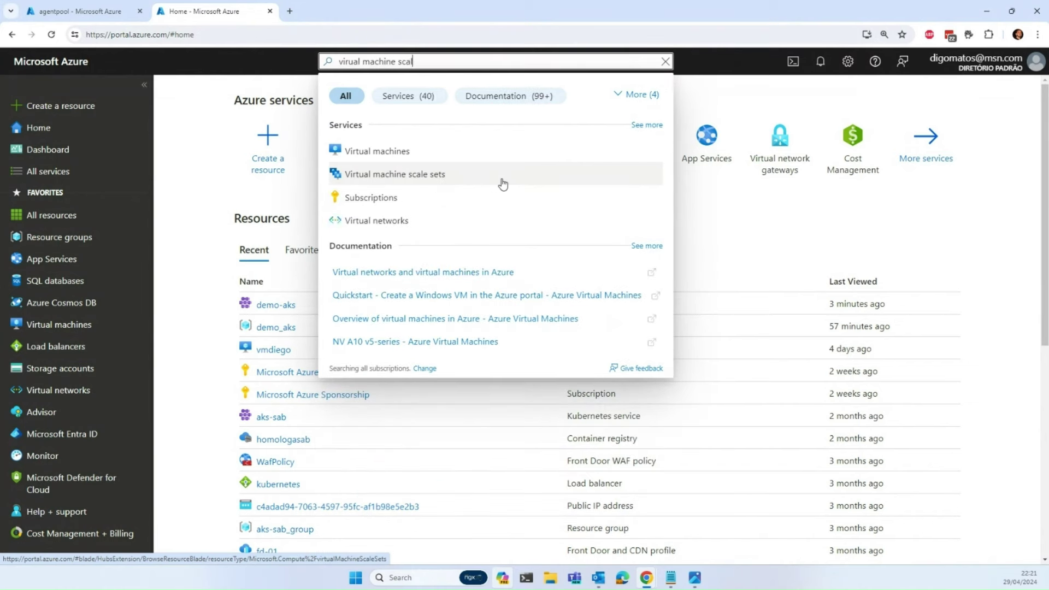
{"action": "left_click", "coordinate": [371, 174]}
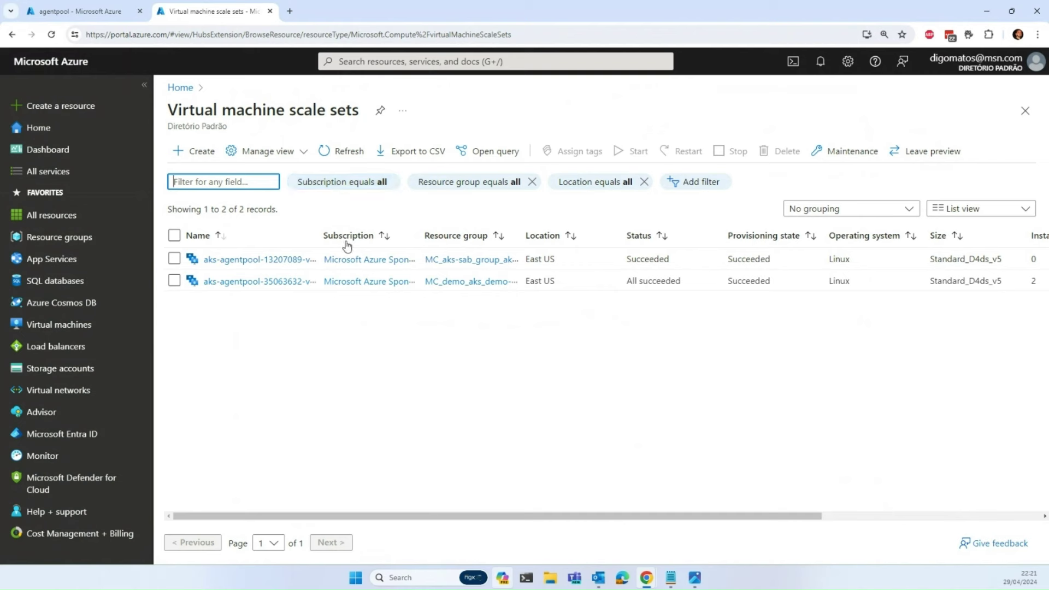
Step: Widen the scale set name column and view the instances of aks-agentpool-13207089-vmss and aks-agentpool-35063632-vmss
{"action": "left_click_drag", "start_coordinate": [319, 236], "coordinate": [473, 237]}
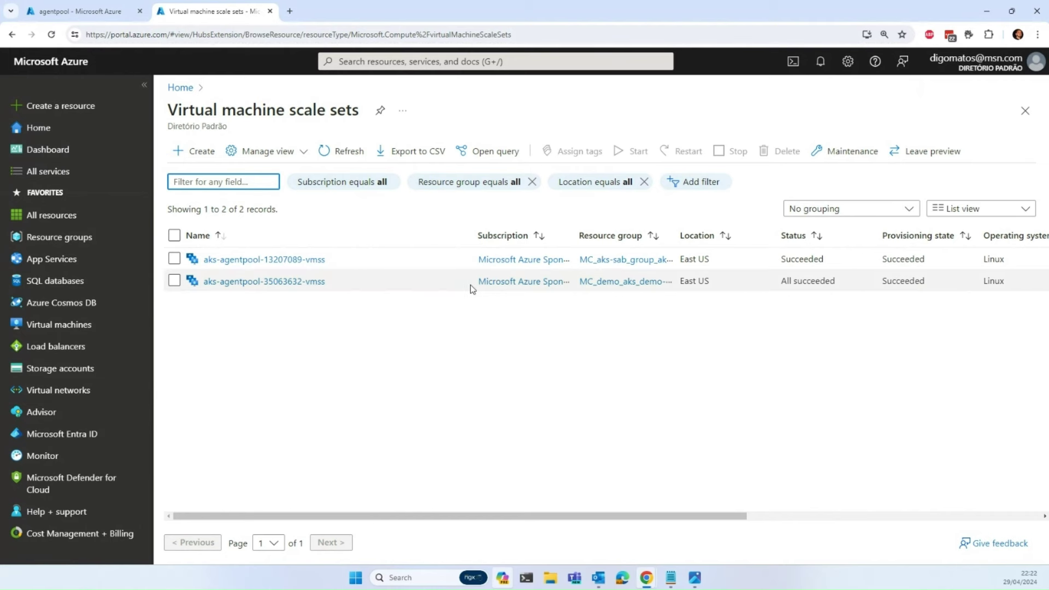
{"action": "left_click", "coordinate": [319, 260]}
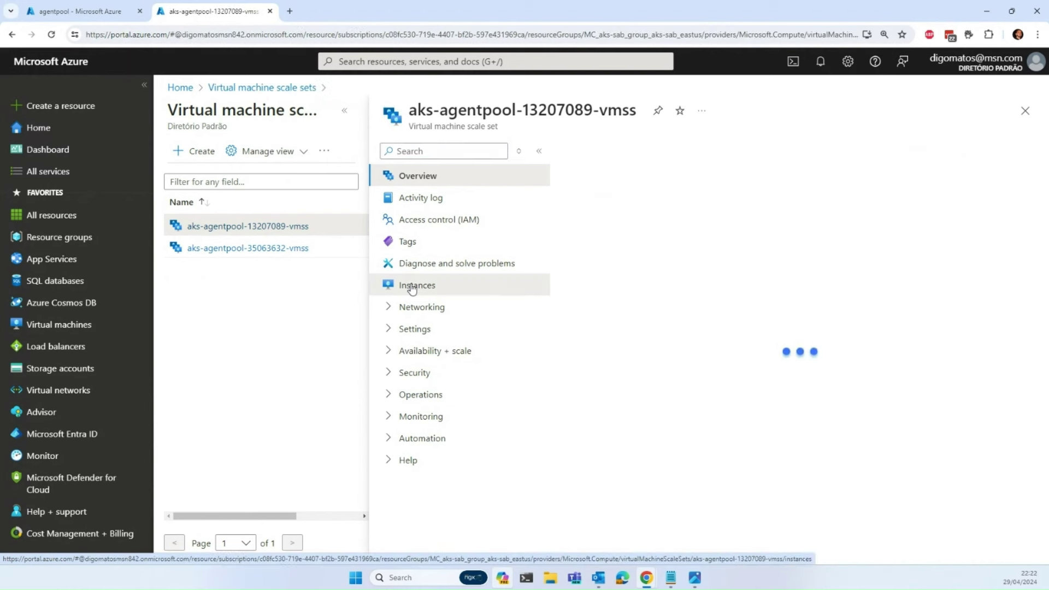
{"action": "left_click", "coordinate": [412, 289]}
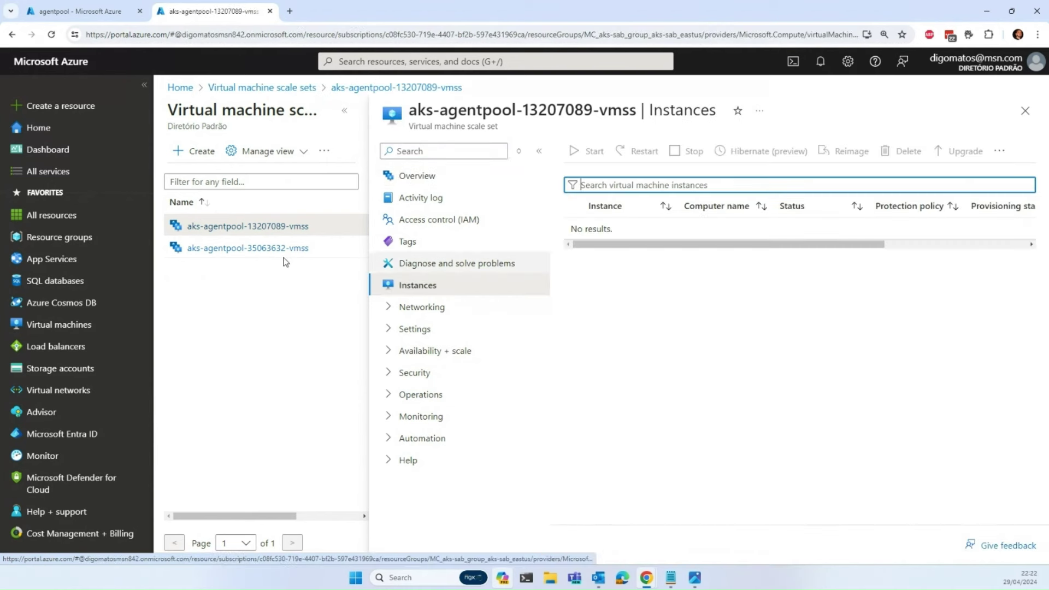
{"action": "left_click", "coordinate": [264, 249]}
{"action": "left_click", "coordinate": [431, 290]}
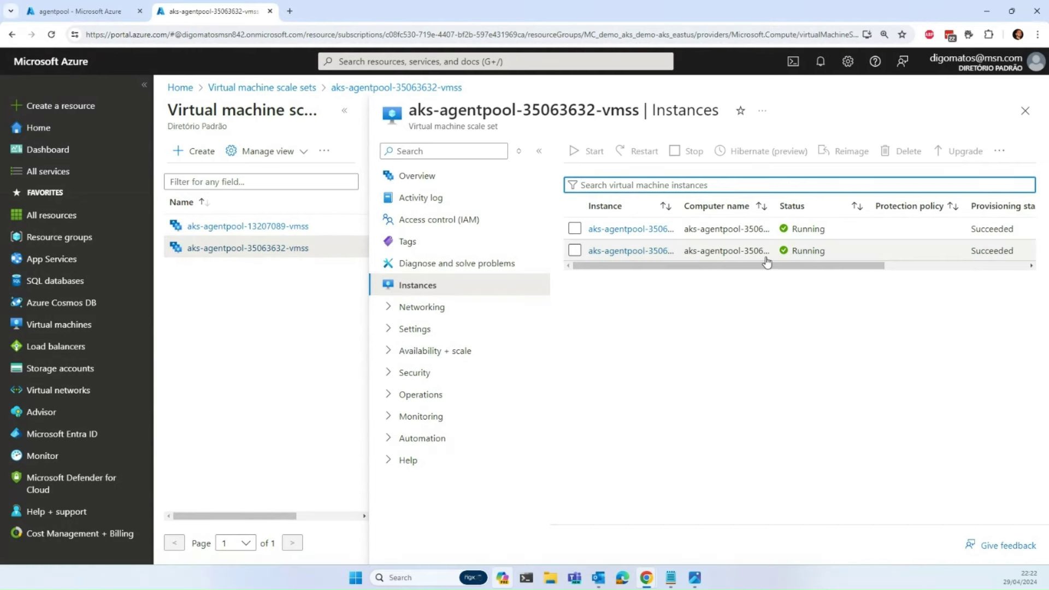
Step: Return to agentpool's overview, open its scaling settings, and examine the autoscale node limits, pool capacity and usage metrics
{"action": "left_click", "coordinate": [124, 7]}
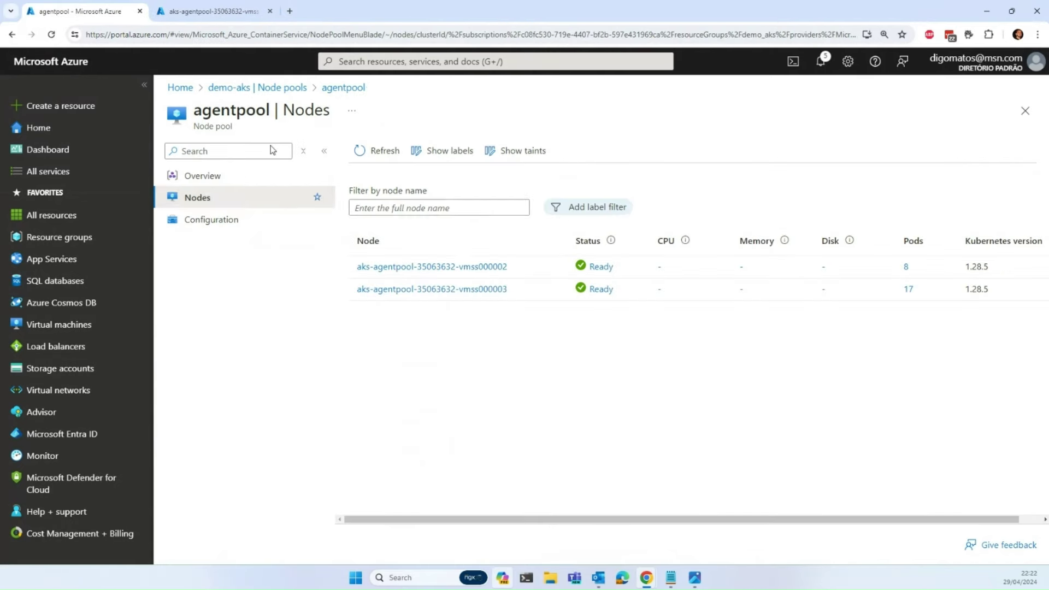
{"action": "left_click", "coordinate": [257, 178]}
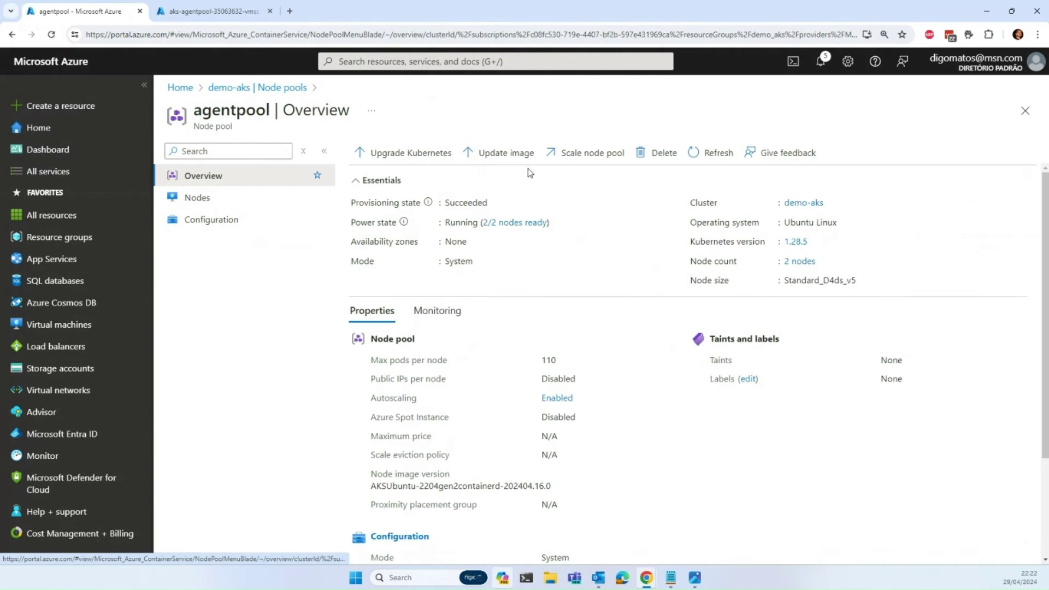
{"action": "left_click", "coordinate": [580, 159]}
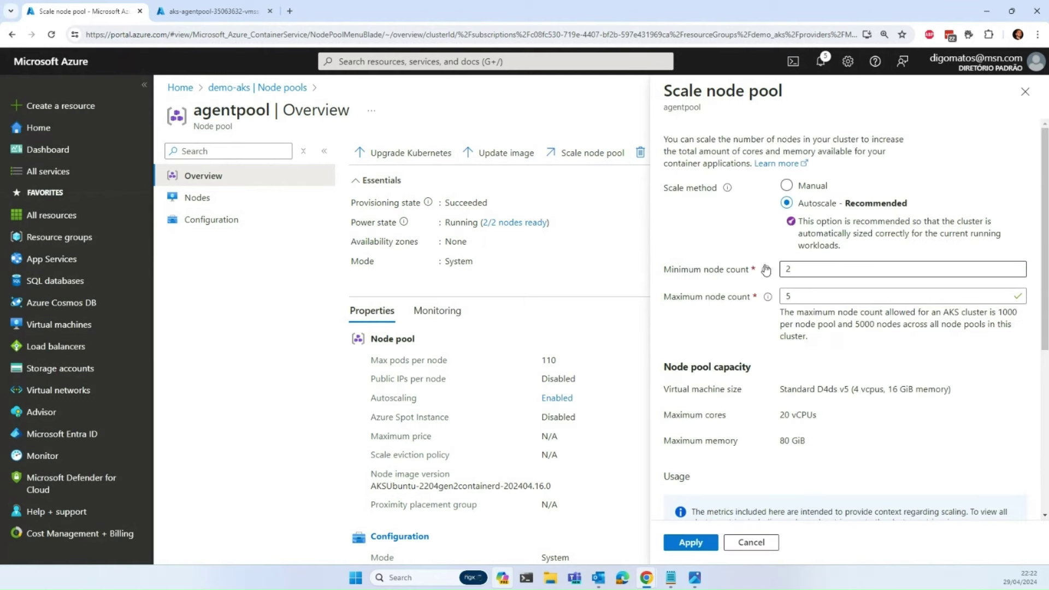
{"action": "scroll", "coordinate": [812, 315], "scroll_direction": "down", "scroll_amount": 2}
{"action": "scroll", "coordinate": [812, 316], "scroll_direction": "down", "scroll_amount": 5}
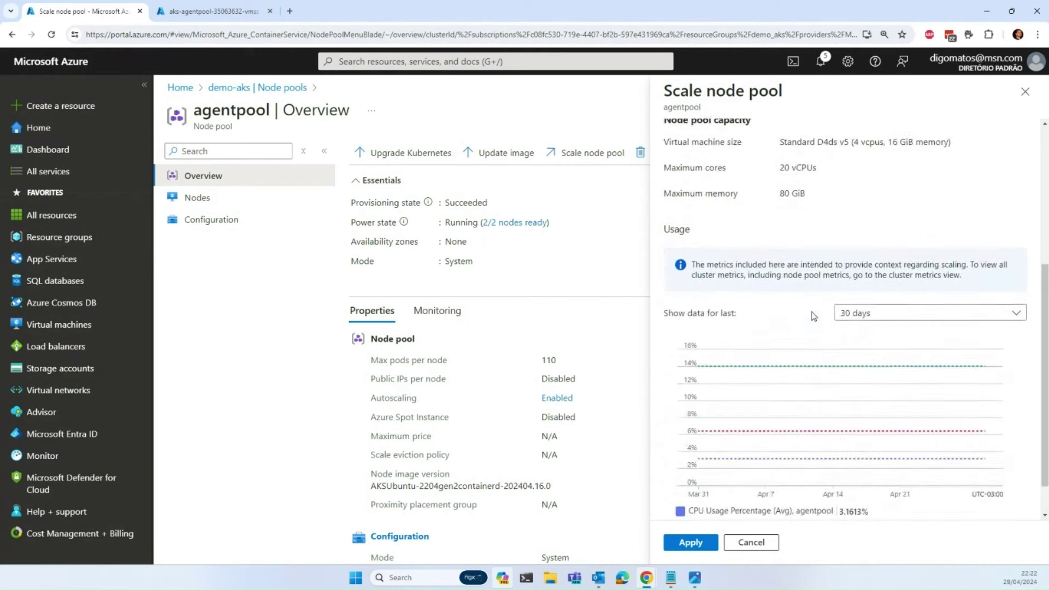
{"action": "scroll", "coordinate": [812, 316], "scroll_direction": "up", "scroll_amount": 5}
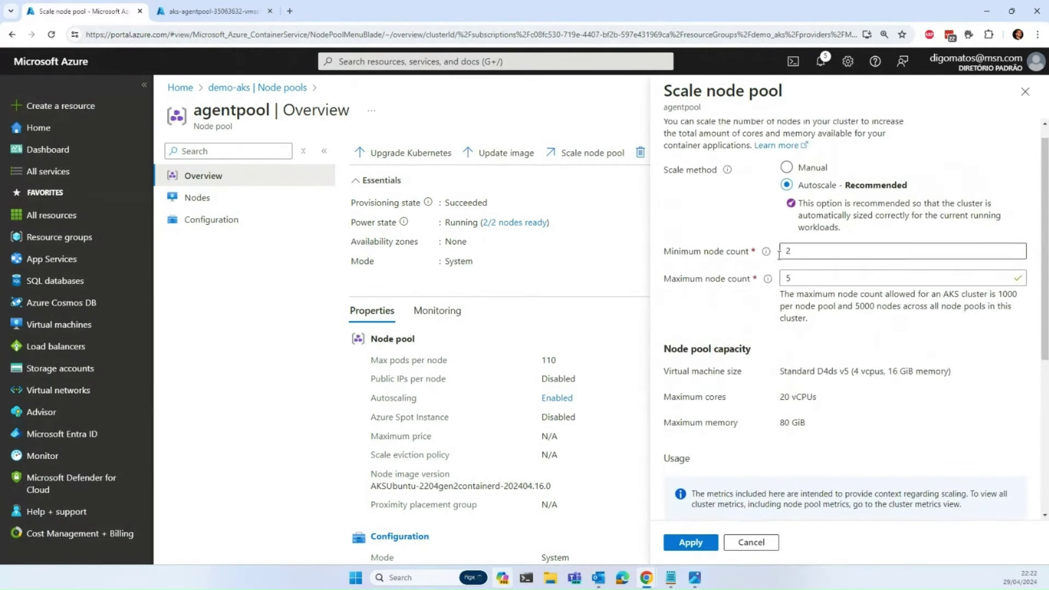
{"action": "scroll", "coordinate": [784, 311], "scroll_direction": "down", "scroll_amount": 3}
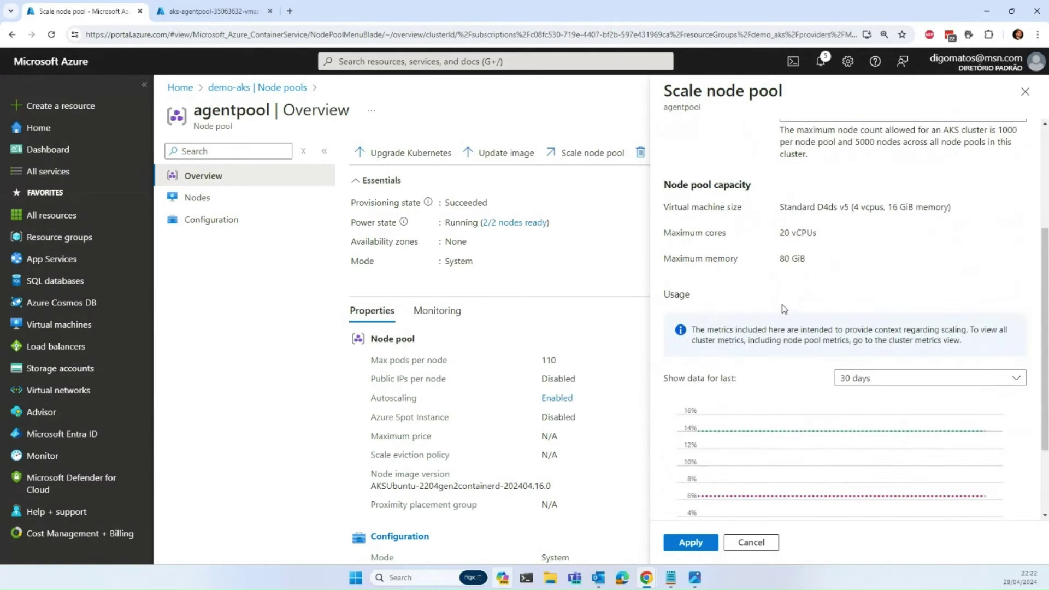
{"action": "scroll", "coordinate": [784, 309], "scroll_direction": "up", "scroll_amount": 4}
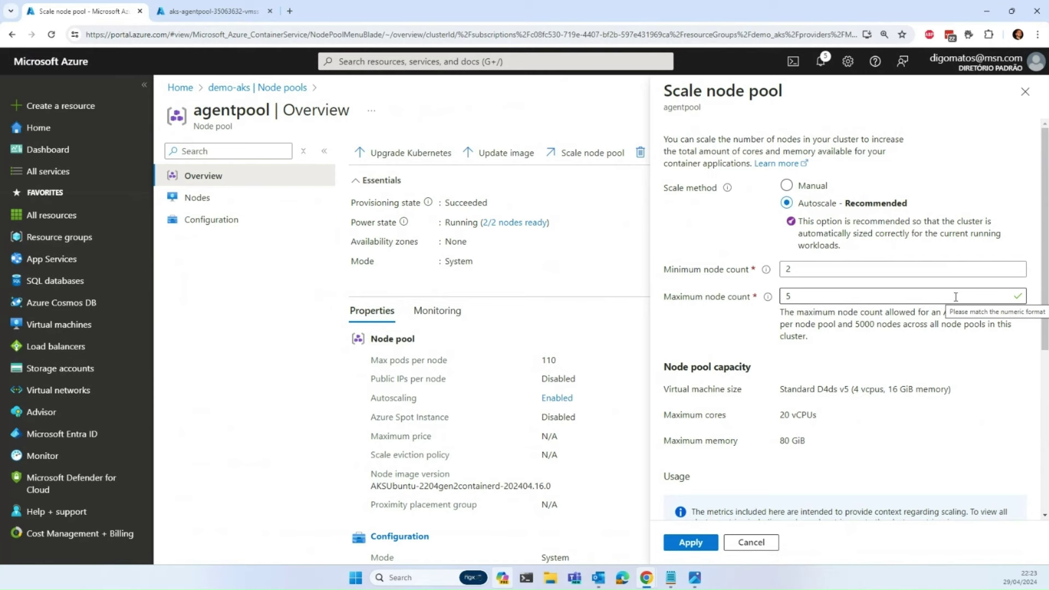
{"action": "scroll", "coordinate": [957, 301], "scroll_direction": "down", "scroll_amount": 1}
{"action": "scroll", "coordinate": [958, 305], "scroll_direction": "up", "scroll_amount": 1}
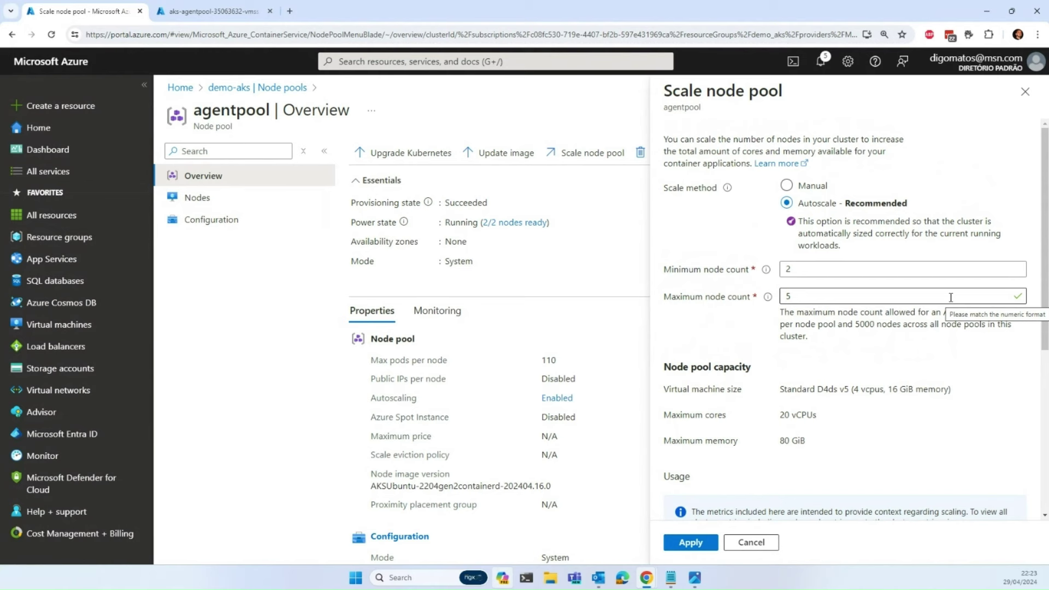
Step: Set agentpool's minimum node count to 3 and apply the scaling change
{"action": "double_click", "coordinate": [812, 270]}
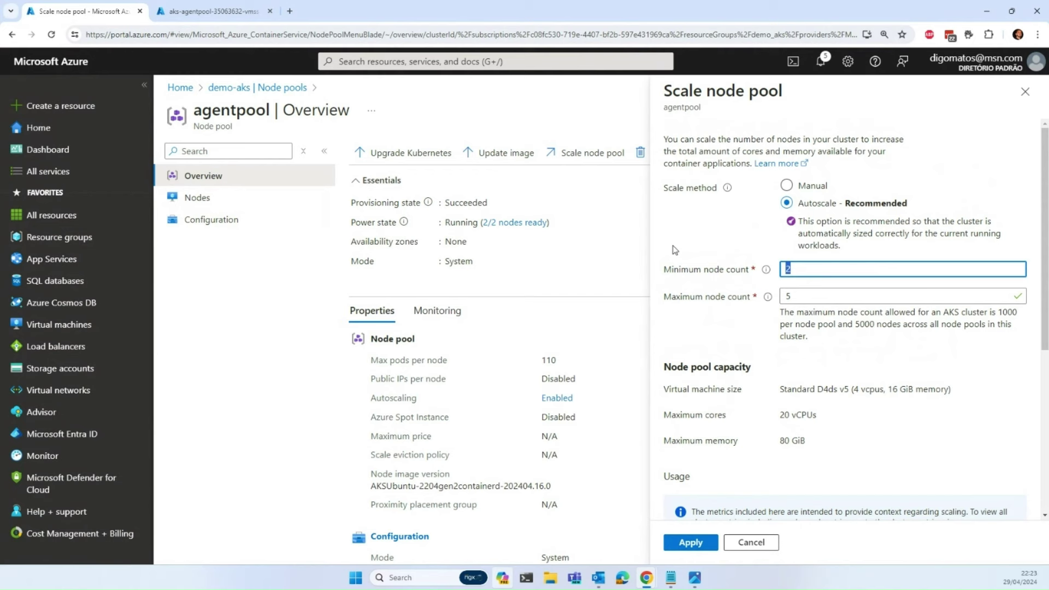
{"action": "type", "text": "3"}
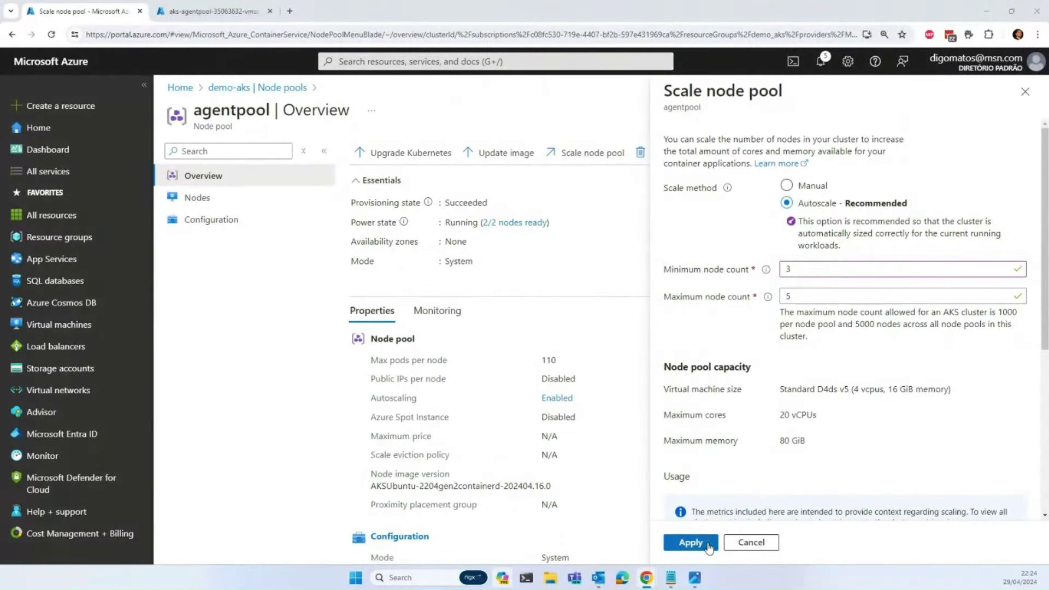
{"action": "left_click", "coordinate": [704, 542]}
Step: Switch to the scale set session, widen the Instance column, and reload the instances list of aks-agentpool-35063632-vmss to look for the new node
{"action": "key", "text": "ctrl+Tab"}
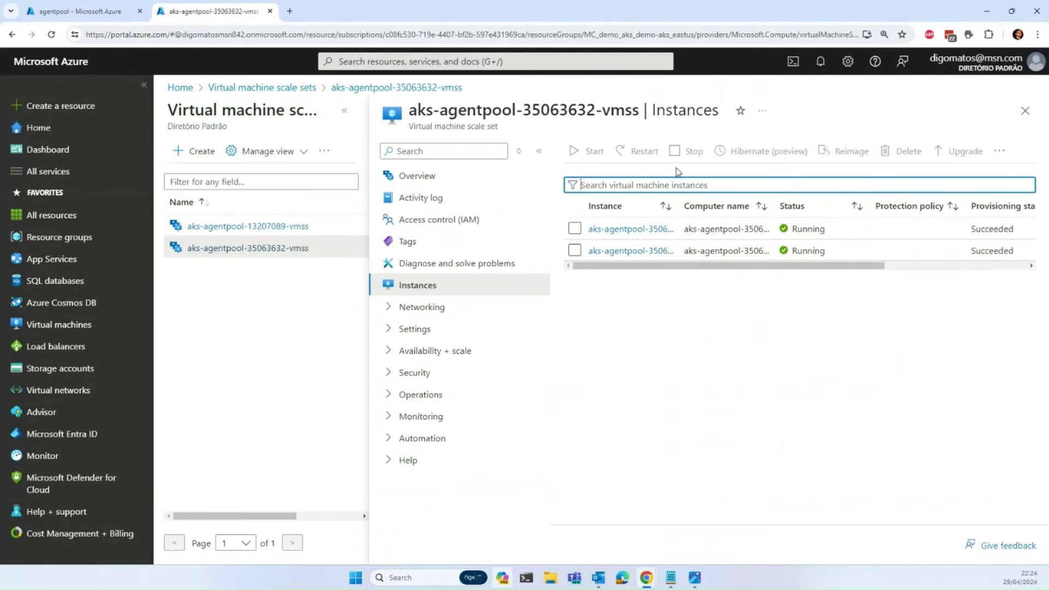
{"action": "left_click", "coordinate": [428, 307]}
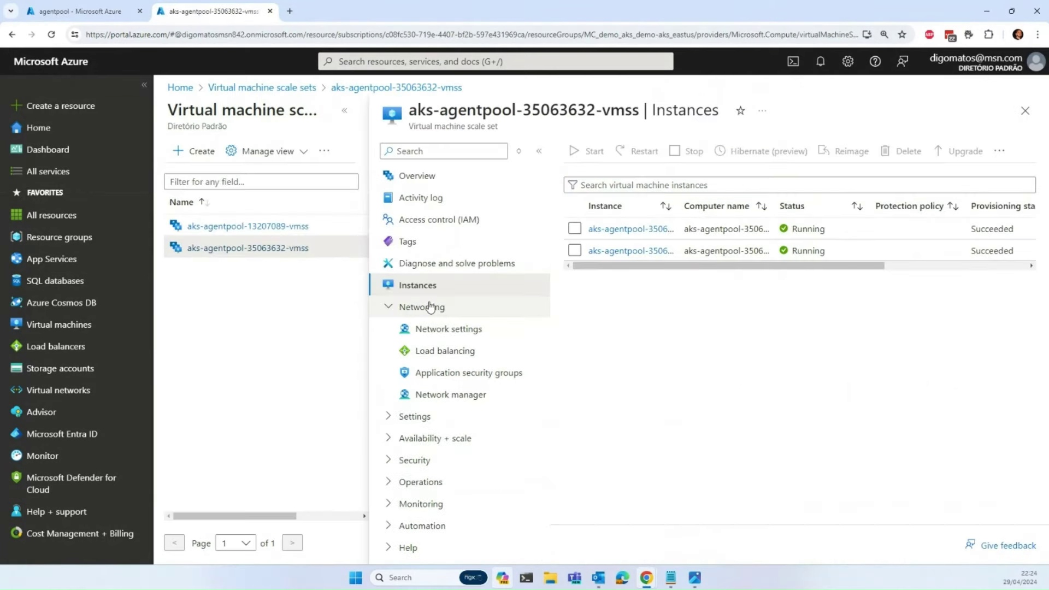
{"action": "left_click", "coordinate": [436, 267]}
{"action": "left_click", "coordinate": [465, 287]}
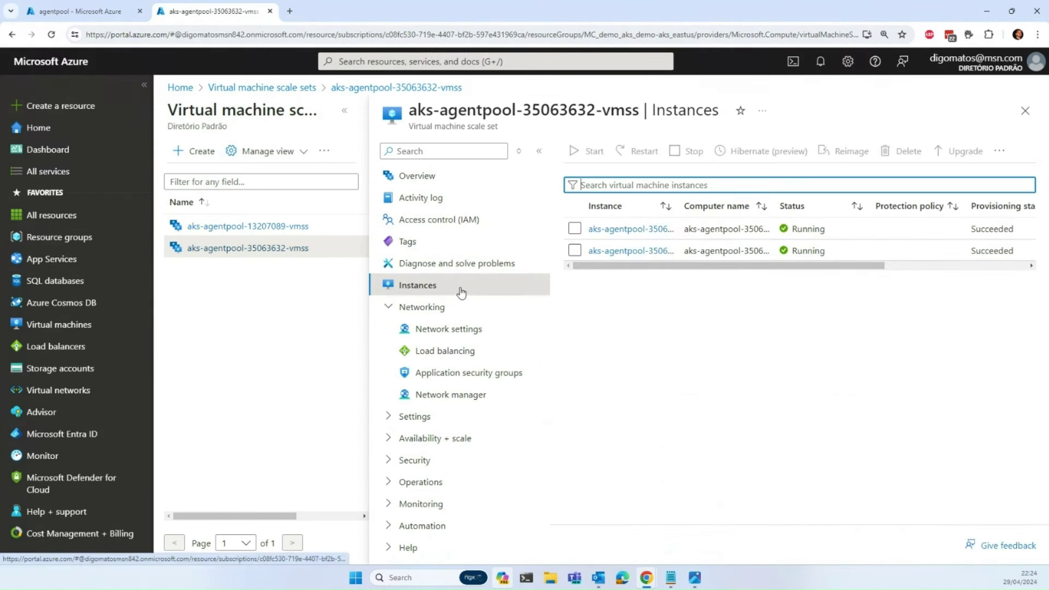
{"action": "left_click_drag", "start_coordinate": [664, 266], "coordinate": [610, 265]}
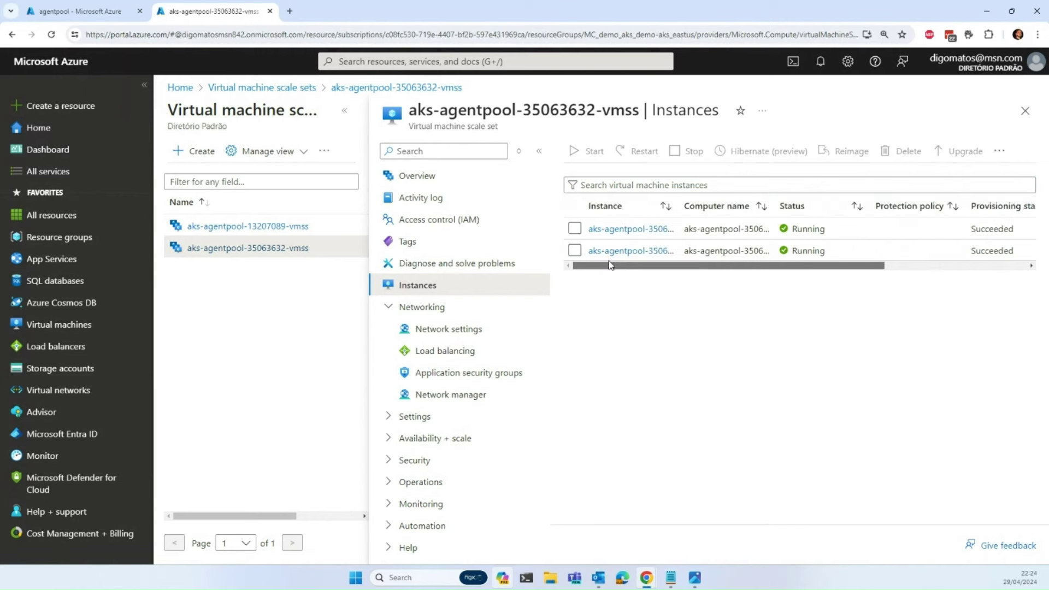
{"action": "left_click_drag", "start_coordinate": [677, 205], "coordinate": [759, 221]}
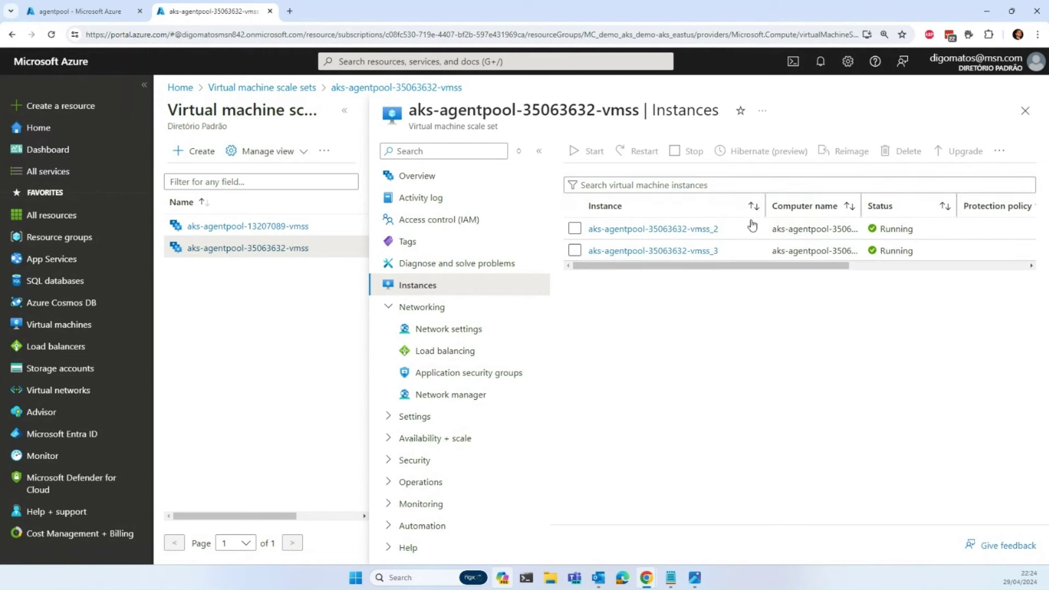
{"action": "left_click", "coordinate": [475, 306]}
{"action": "left_click", "coordinate": [480, 263]}
{"action": "left_click", "coordinate": [458, 293]}
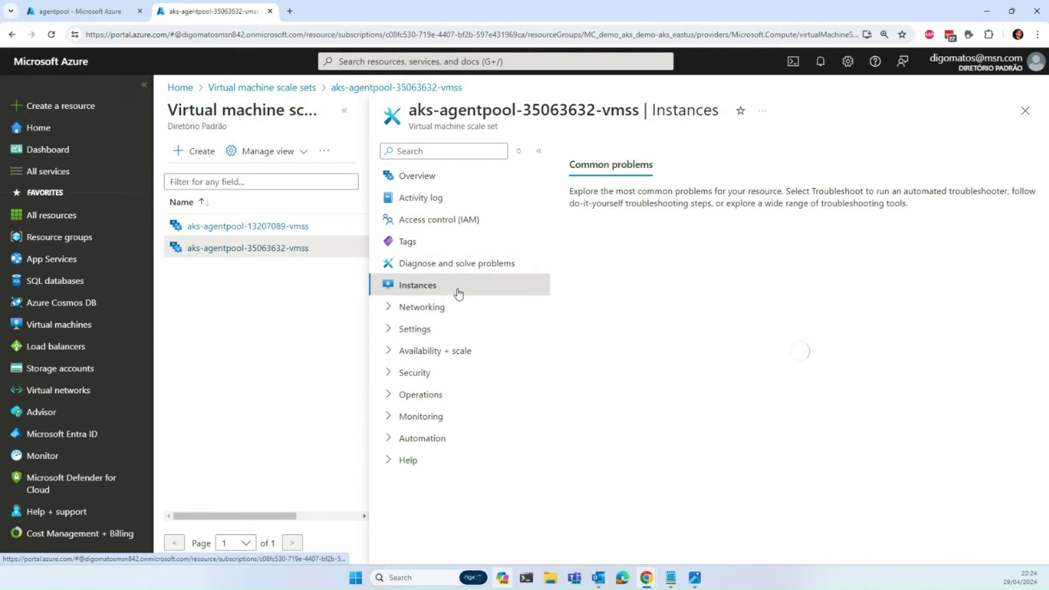
Step: Open the portal notifications on agentpool's overview and compare the scaling progress with the scale set's instances
{"action": "left_click", "coordinate": [111, 7]}
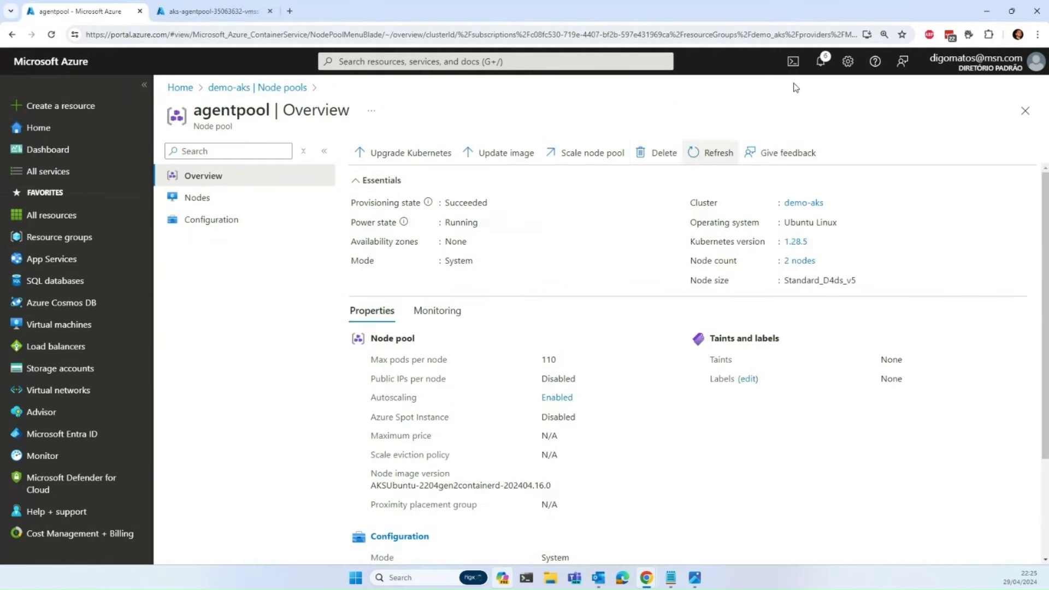
{"action": "left_click", "coordinate": [820, 62]}
{"action": "left_click", "coordinate": [820, 62]}
{"action": "left_click", "coordinate": [820, 62]}
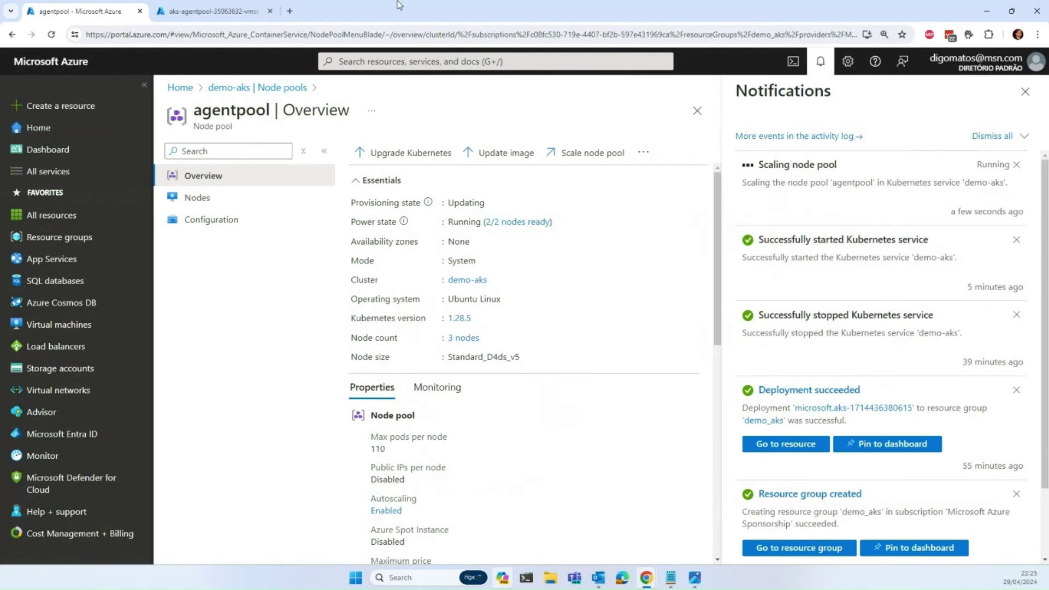
{"action": "left_click", "coordinate": [210, 11]}
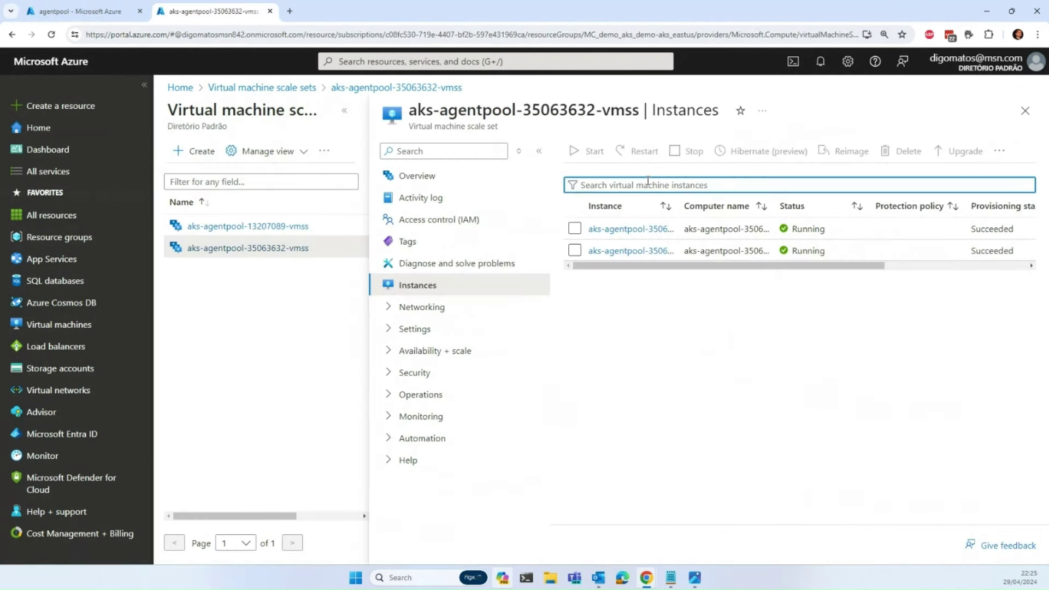
{"action": "left_click", "coordinate": [71, 11]}
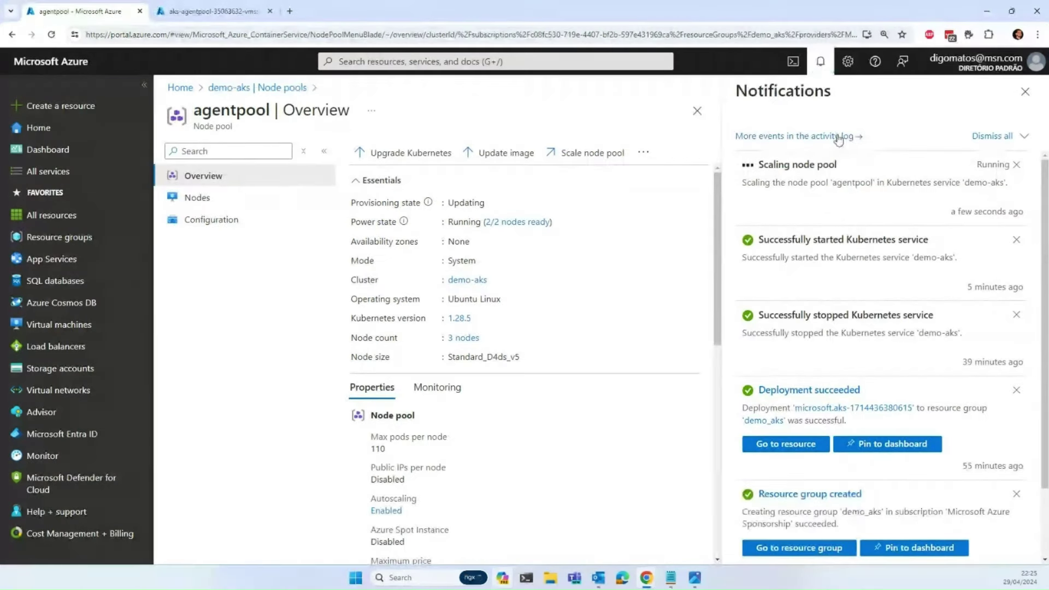
{"action": "left_click", "coordinate": [220, 10]}
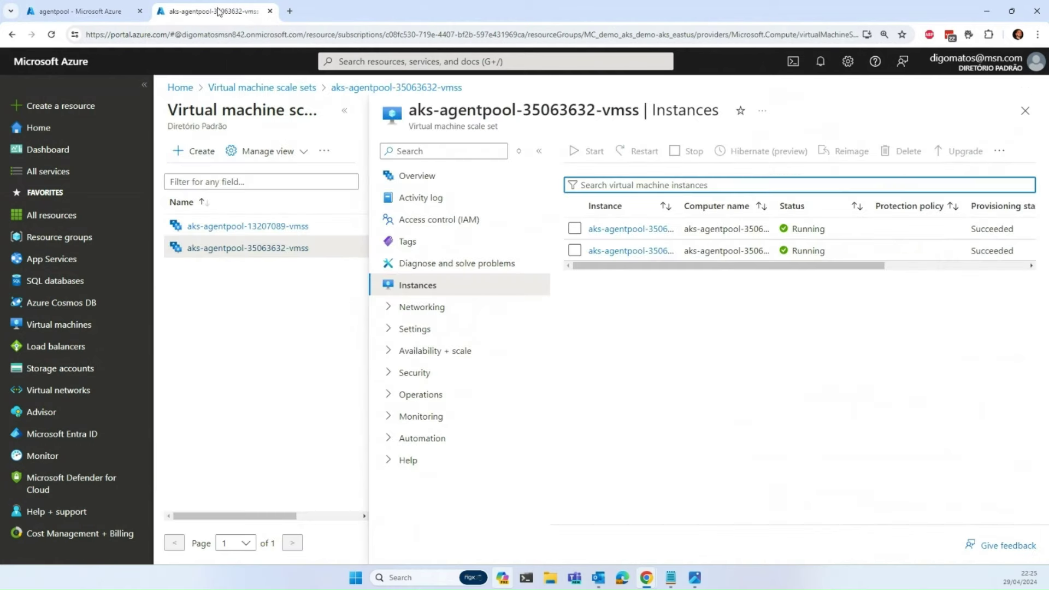
{"action": "left_click", "coordinate": [82, 10]}
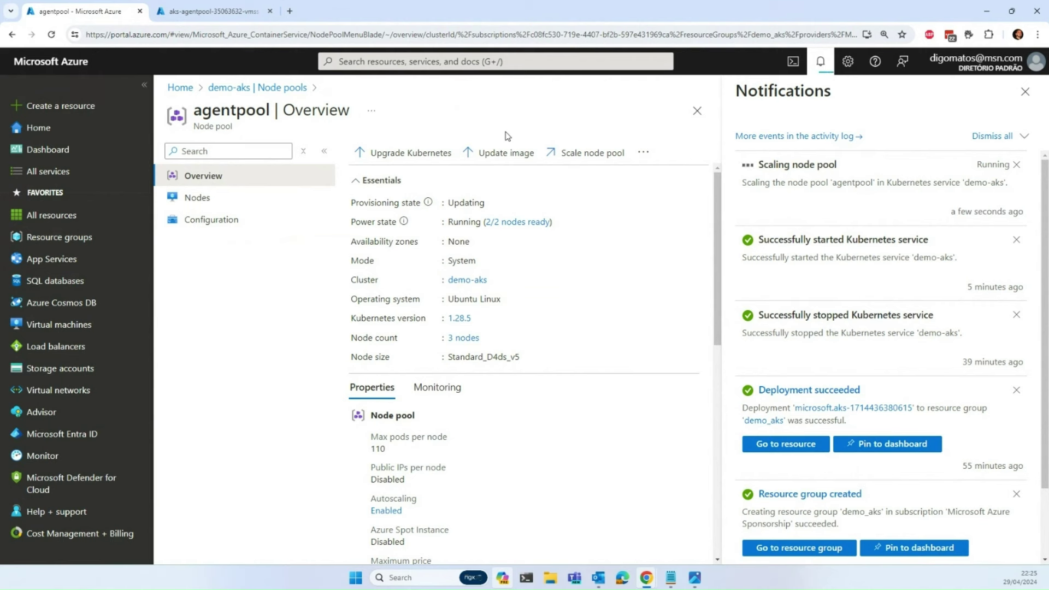
Step: Keep reloading the instances of aks-agentpool-35063632-vmss, checking agentpool's scaling notification between reloads
{"action": "left_click", "coordinate": [223, 5]}
{"action": "left_click", "coordinate": [435, 266]}
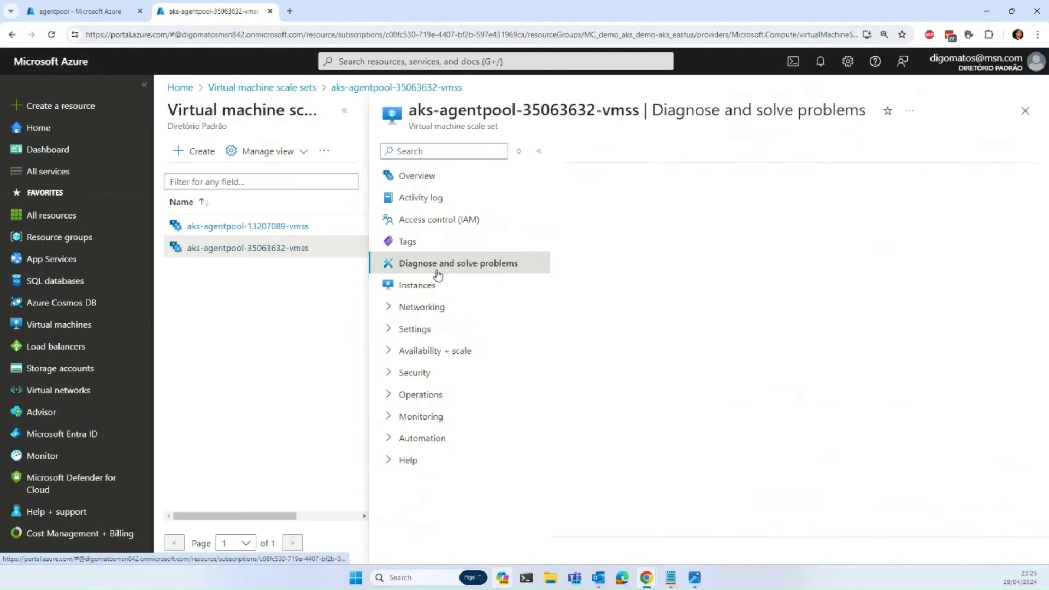
{"action": "left_click", "coordinate": [431, 285]}
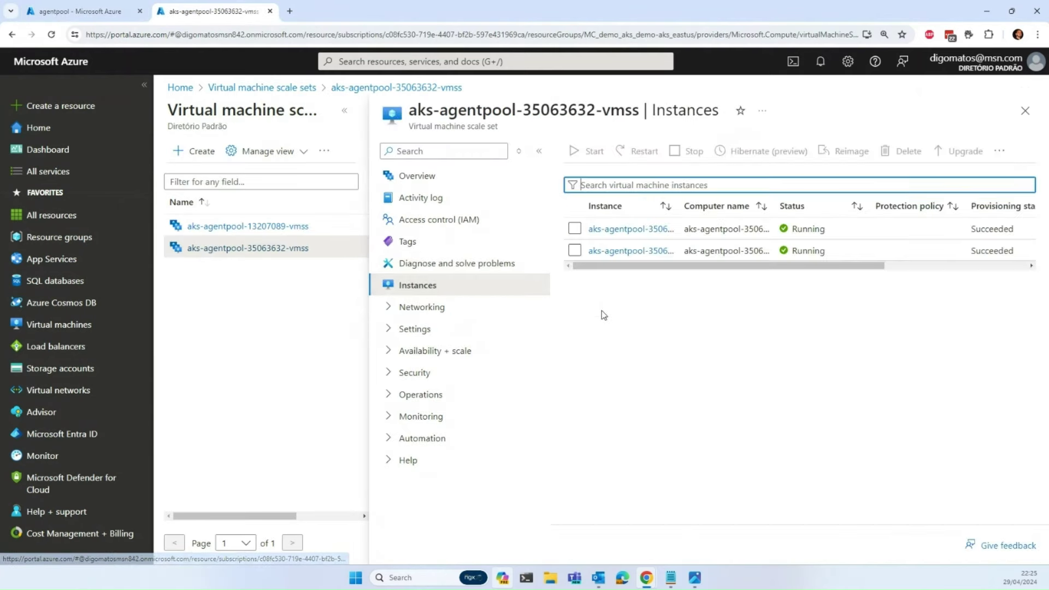
{"action": "left_click", "coordinate": [79, 7]}
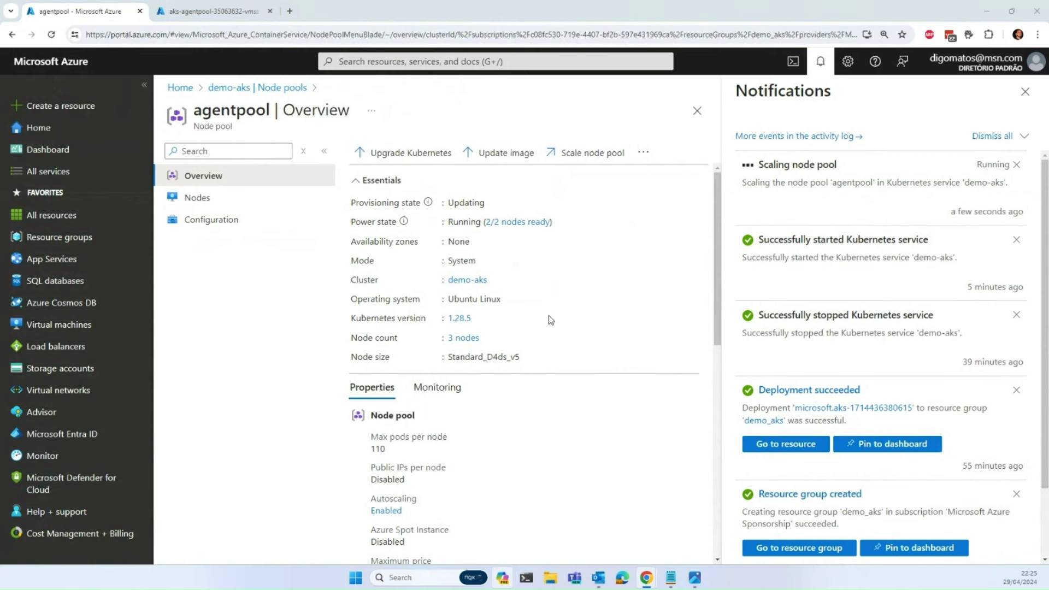
{"action": "left_click", "coordinate": [171, 6]}
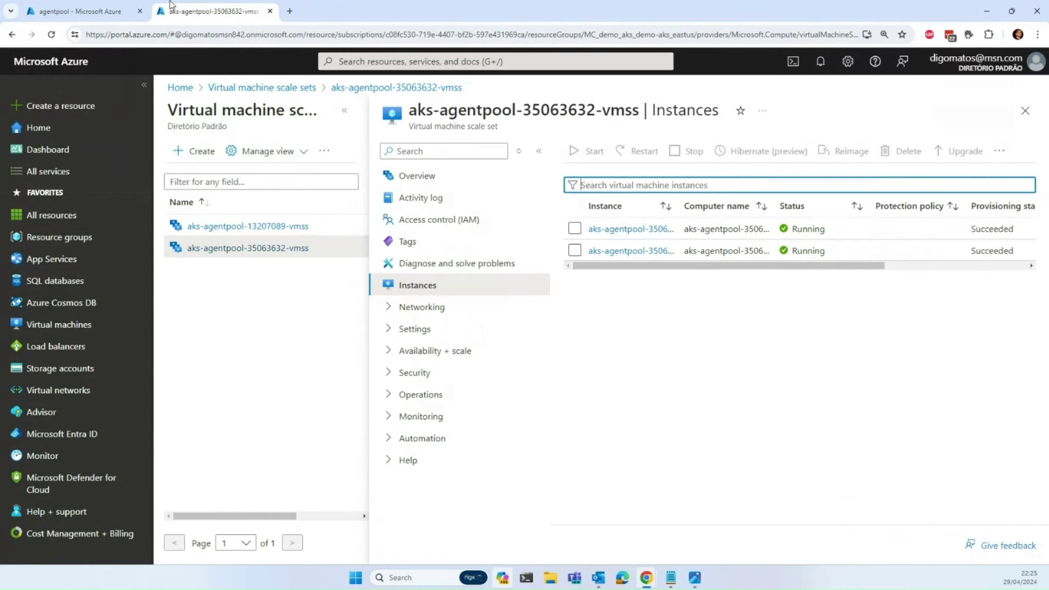
{"action": "left_click", "coordinate": [87, 11]}
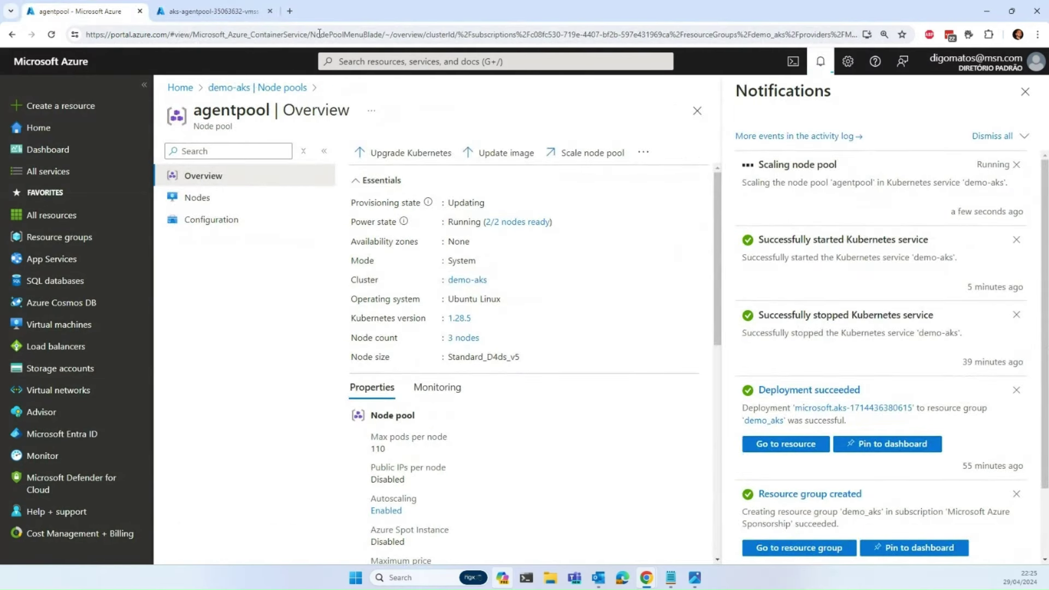
{"action": "left_click", "coordinate": [210, 9]}
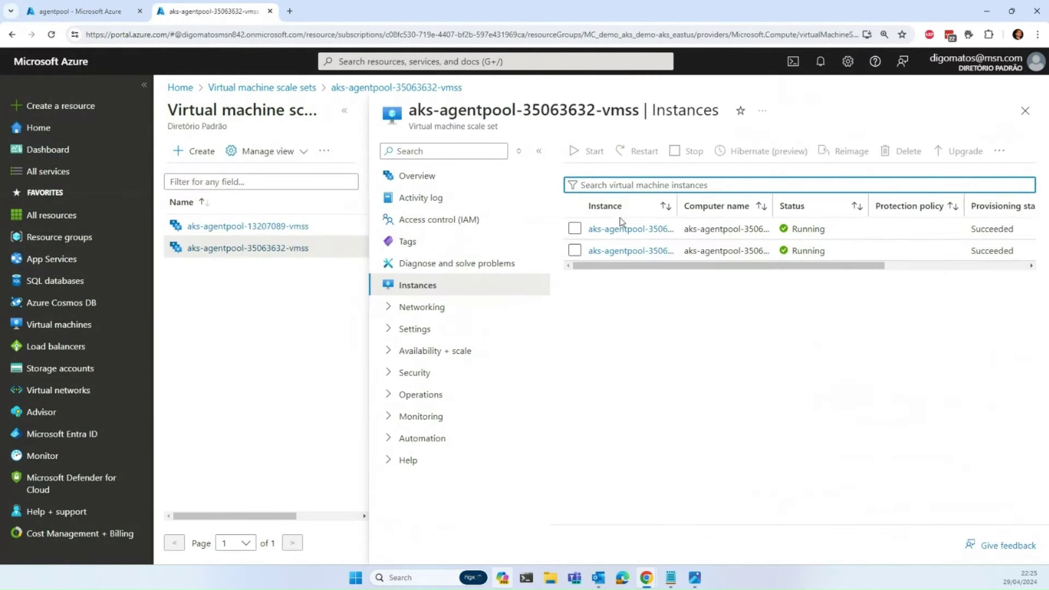
{"action": "left_click", "coordinate": [460, 265]}
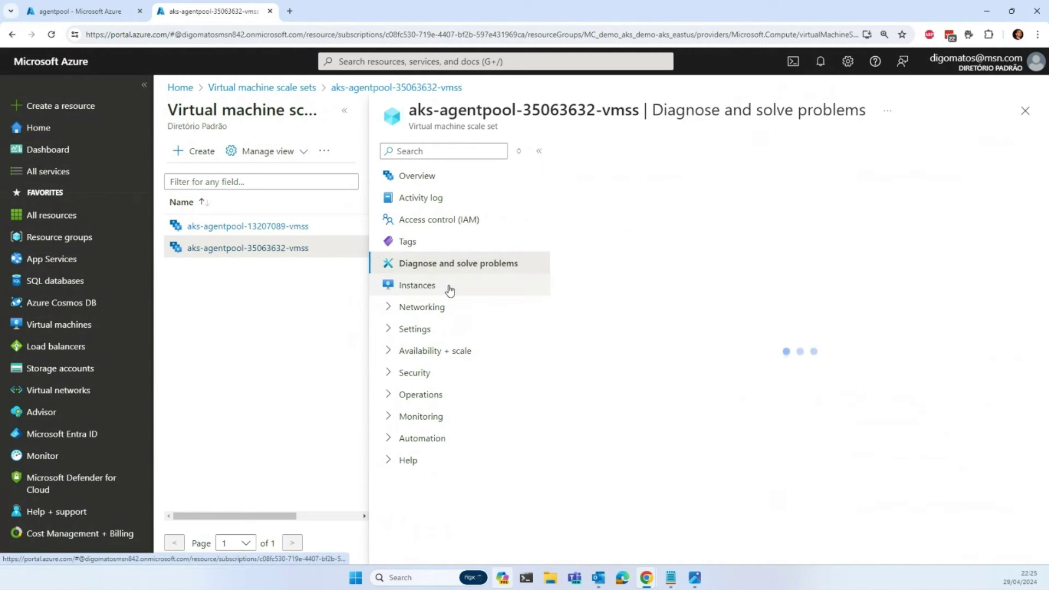
{"action": "left_click", "coordinate": [513, 288]}
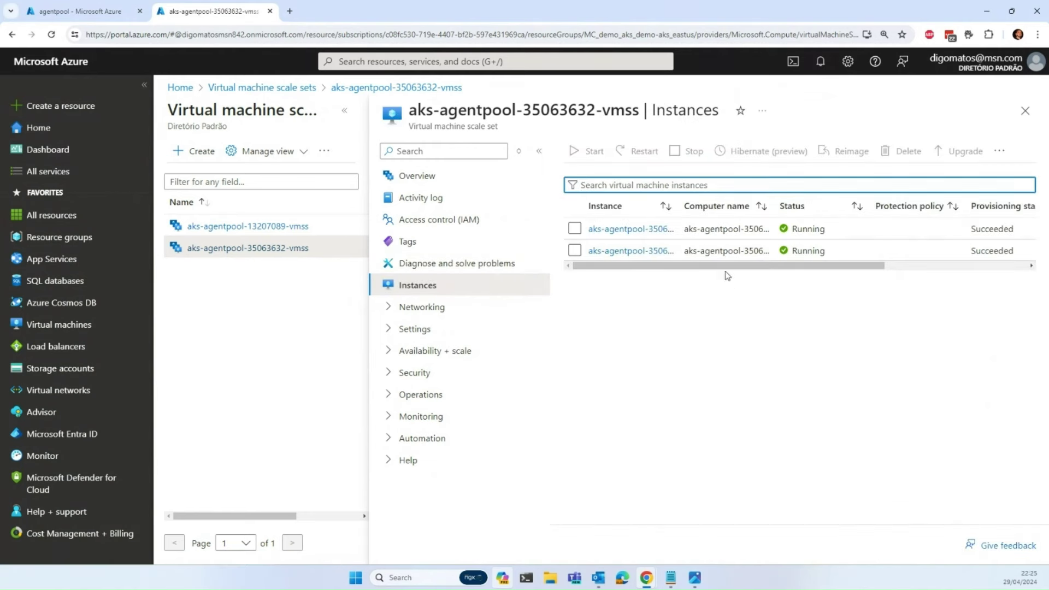
Step: Check agentpool's scaling notification again and view the overview of aks-agentpool-35063632-vmss
{"action": "key", "text": "ctrl+Tab"}
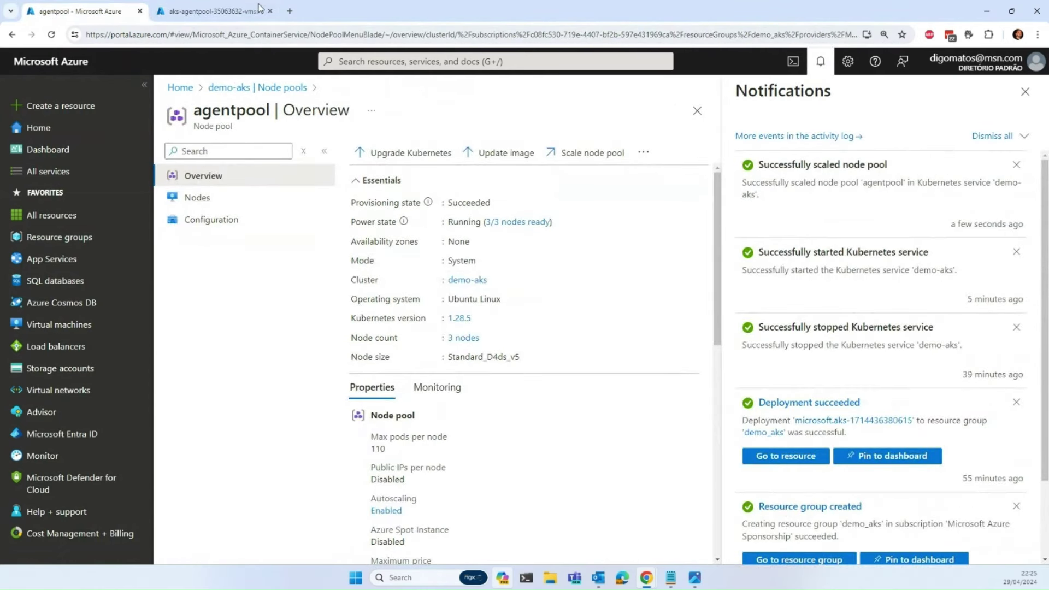
{"action": "left_click", "coordinate": [259, 8]}
{"action": "left_click", "coordinate": [418, 177]}
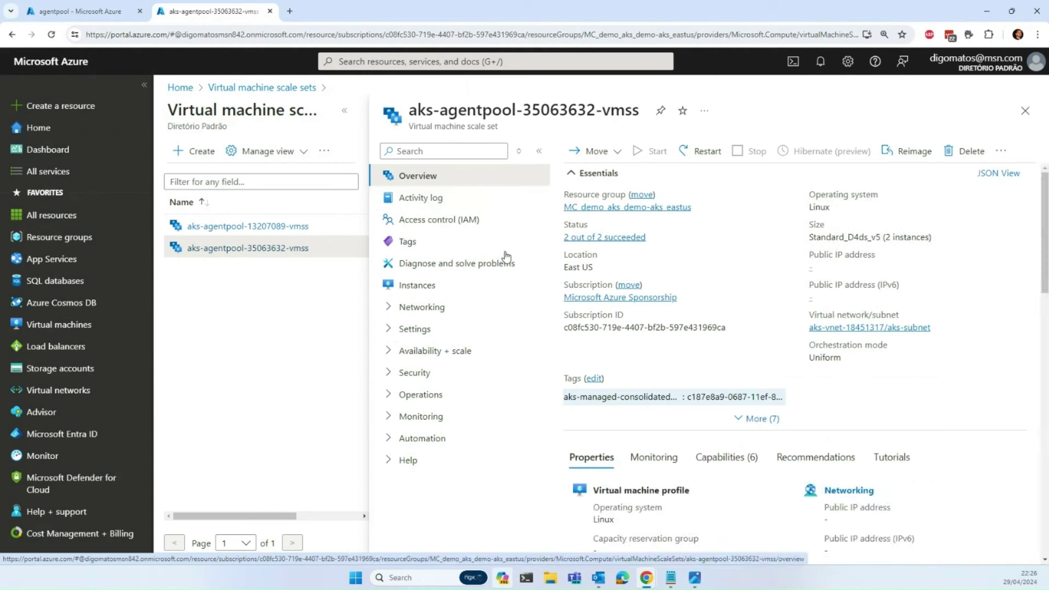
Step: View the instances of aks-agentpool-13207089-vmss and aks-agentpool-35063632-vmss, and reload the scale set portal page
{"action": "left_click", "coordinate": [291, 226]}
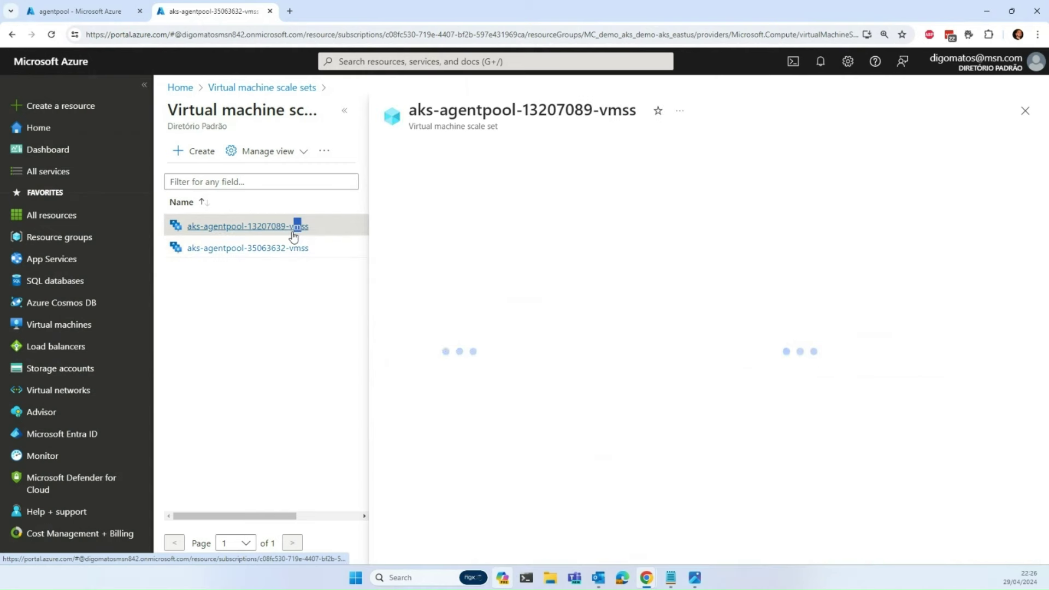
{"action": "left_click", "coordinate": [431, 283]}
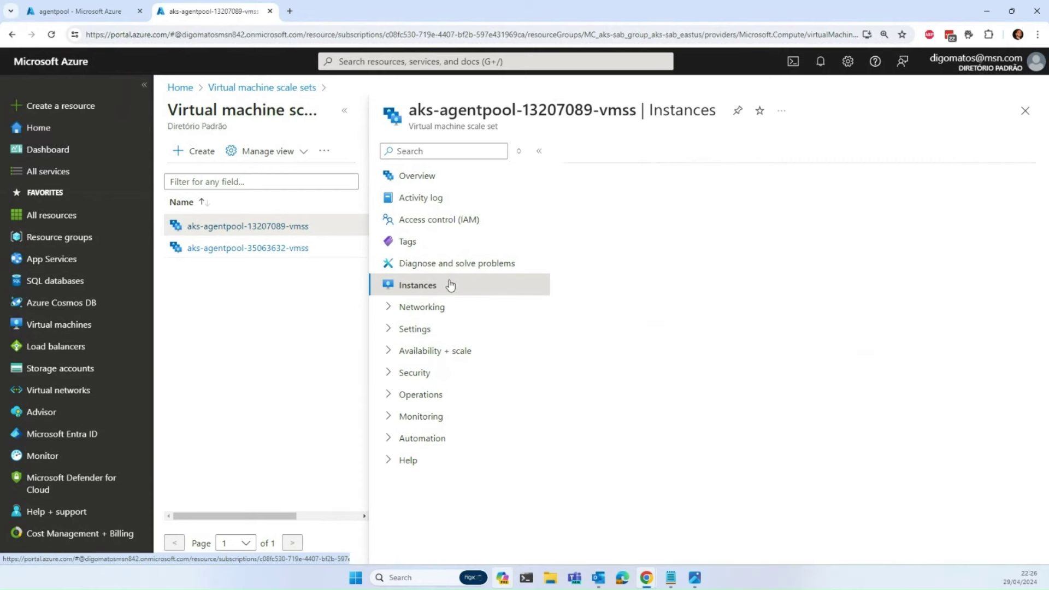
{"action": "left_click", "coordinate": [274, 248]}
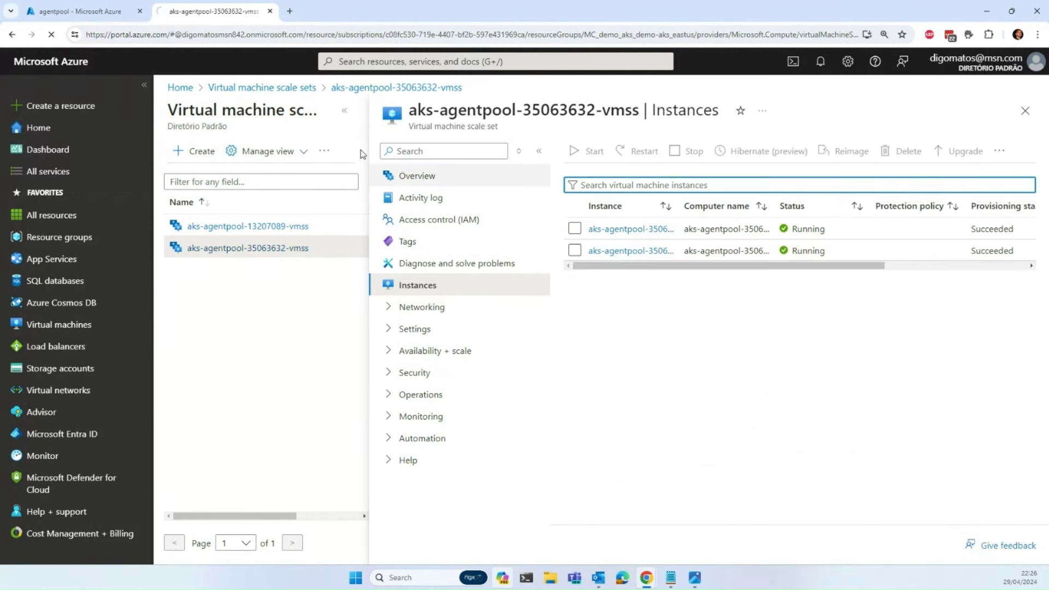
{"action": "left_click", "coordinate": [407, 176]}
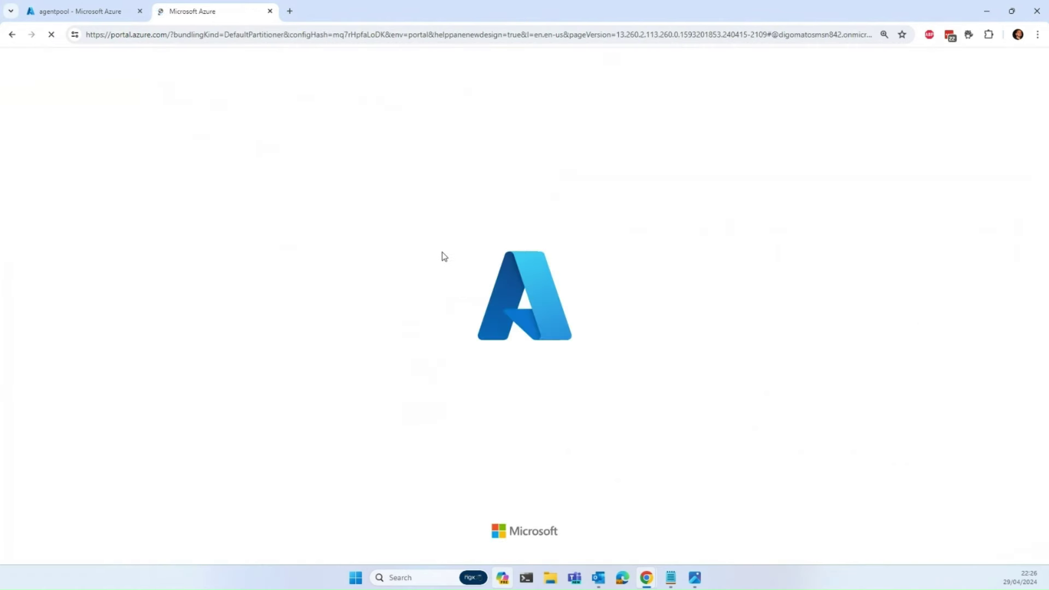
{"action": "left_click", "coordinate": [136, 8]}
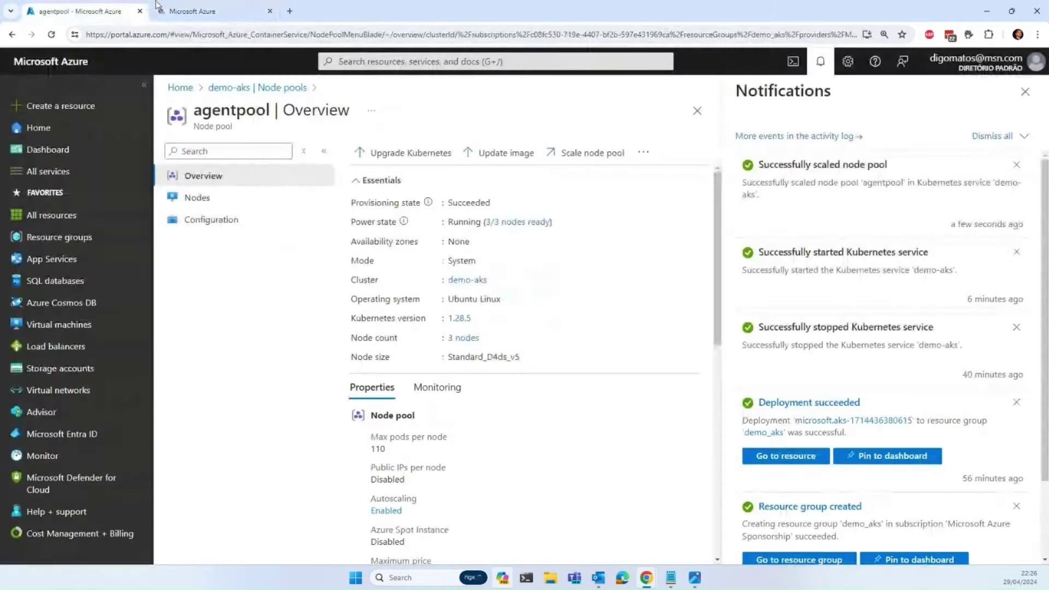
{"action": "left_click", "coordinate": [193, 9]}
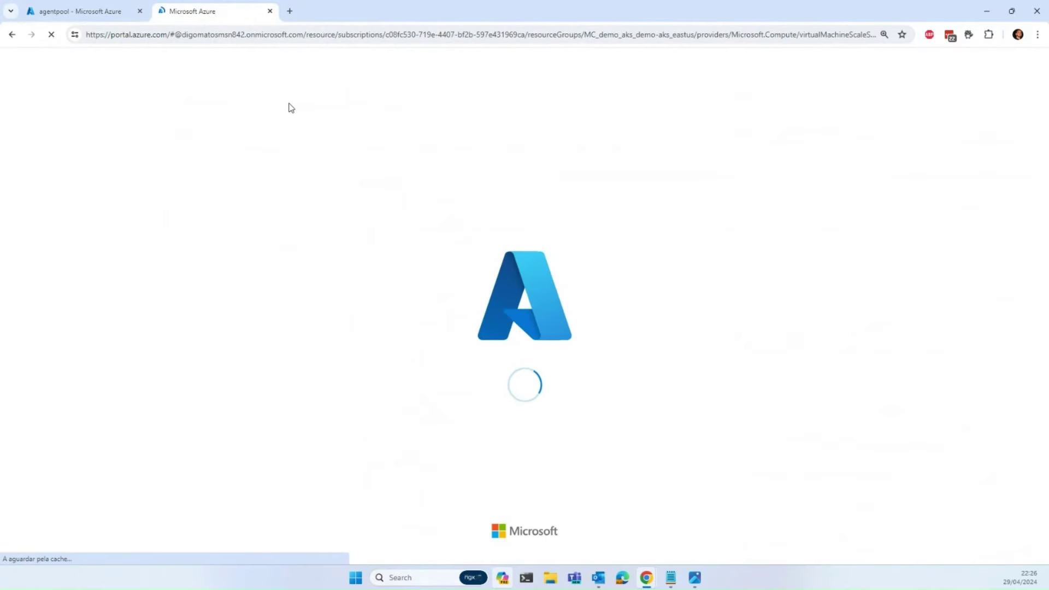
Step: List agentpool's ready nodes from its overview while the scale set session reloads
{"action": "left_click", "coordinate": [99, 10]}
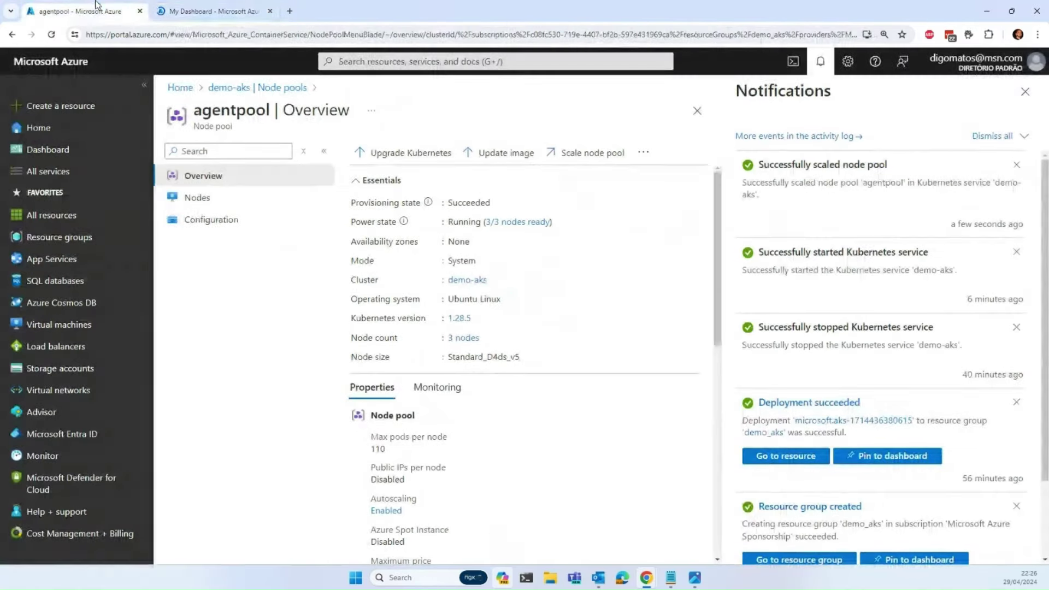
{"action": "left_click", "coordinate": [513, 222]}
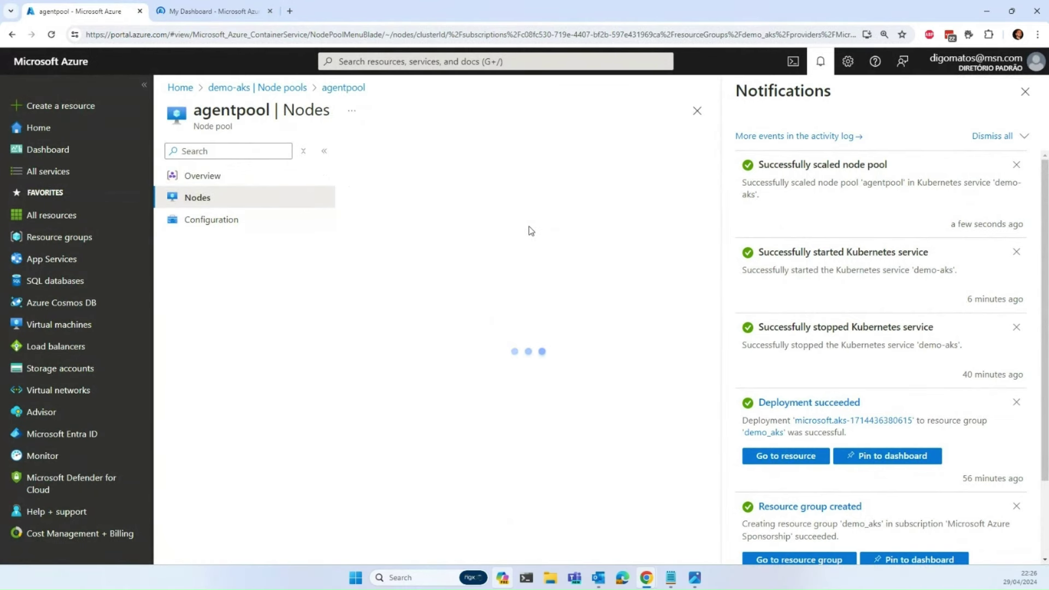
{"action": "left_click", "coordinate": [251, 11]}
{"action": "left_click", "coordinate": [97, 6]}
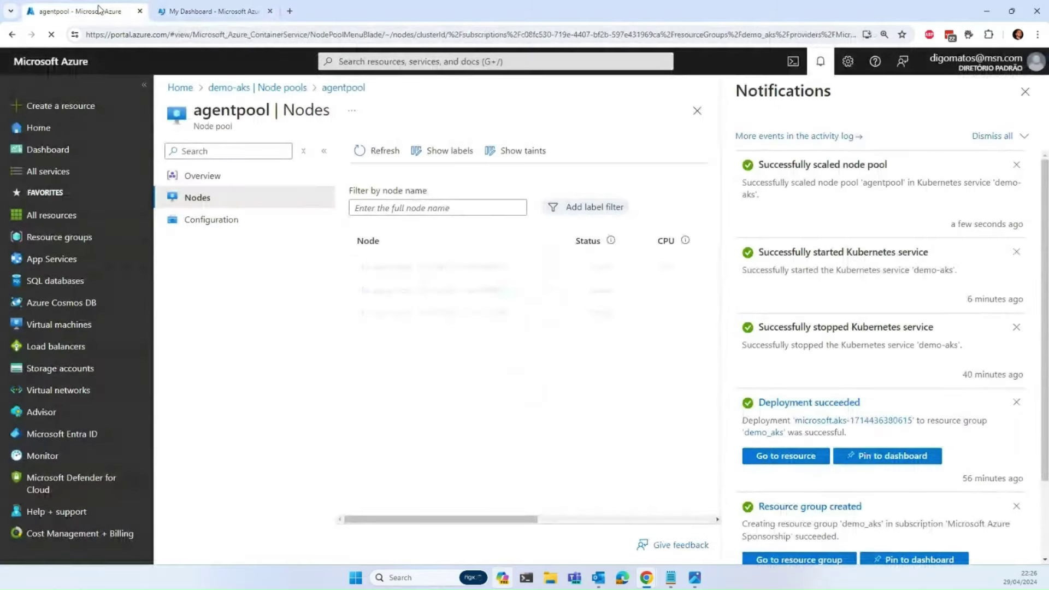
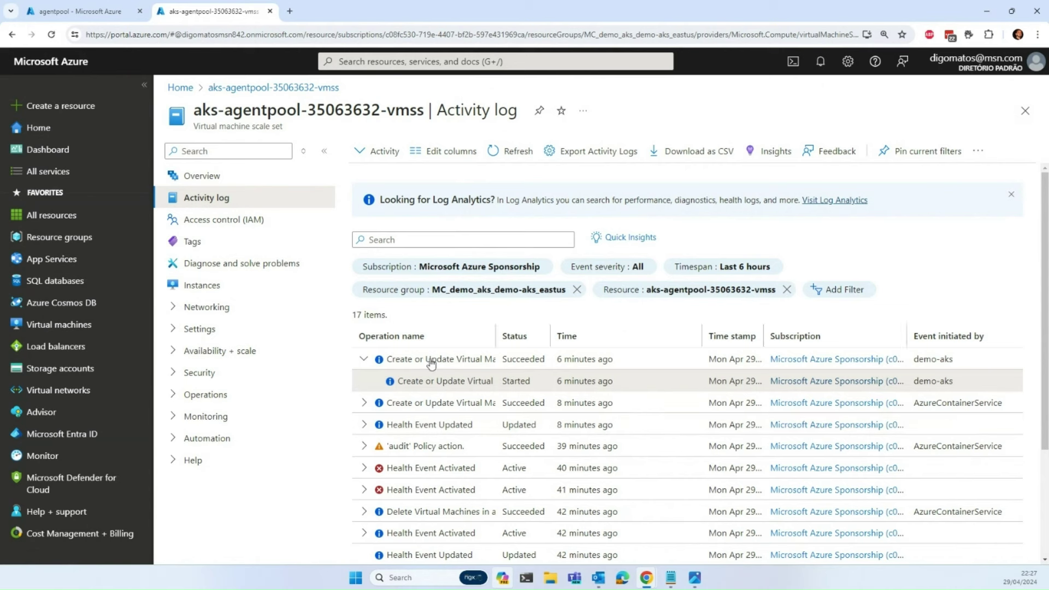
Step: Return to the overview of aks-agentpool-35063632-vmss and open the details of its provisioning status
{"action": "left_click", "coordinate": [199, 175]}
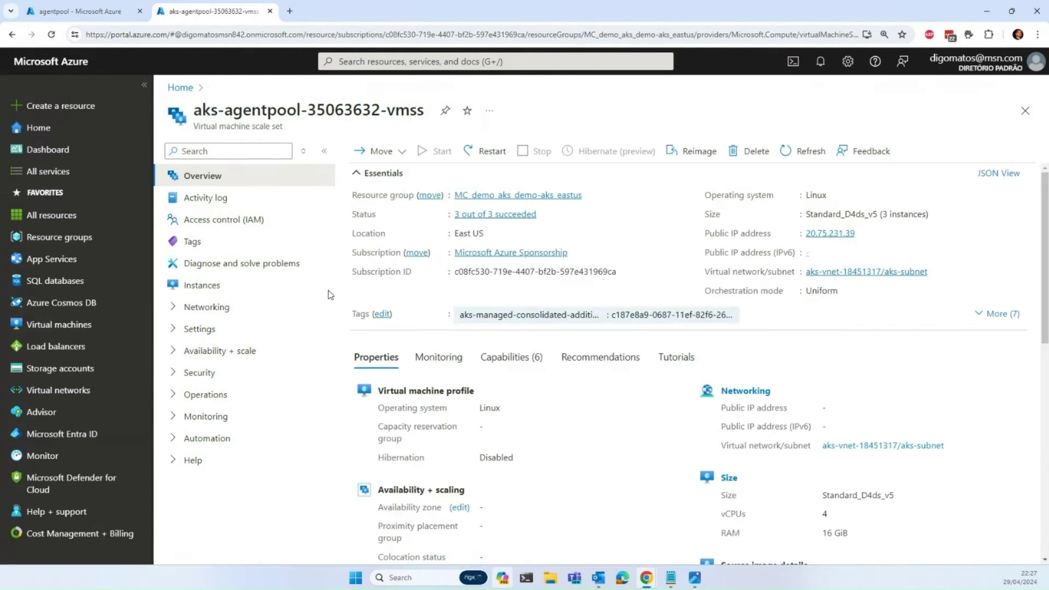
{"action": "left_click", "coordinate": [511, 214]}
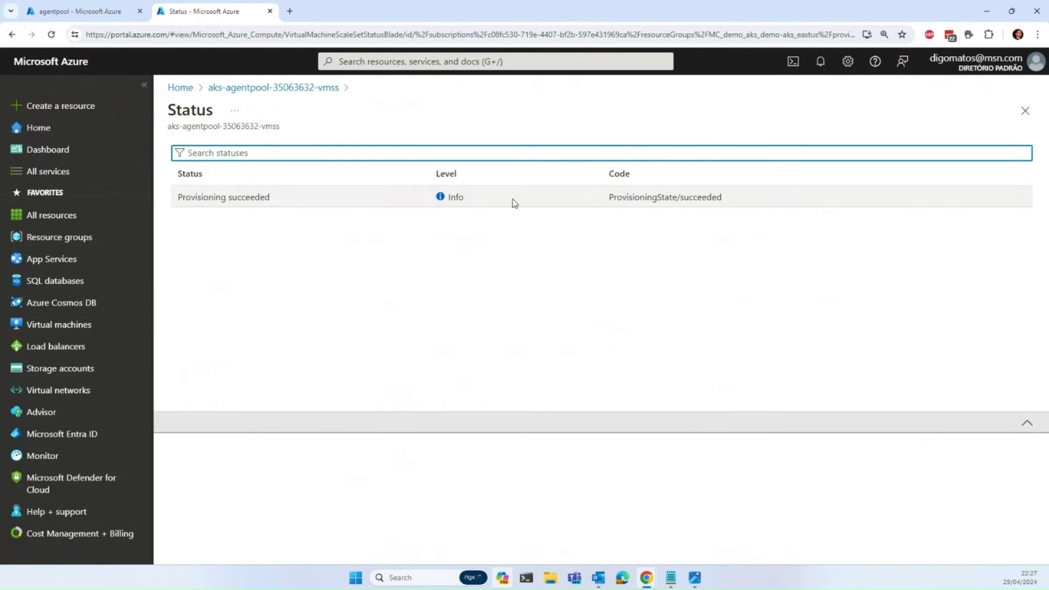
{"action": "left_click", "coordinate": [513, 197]}
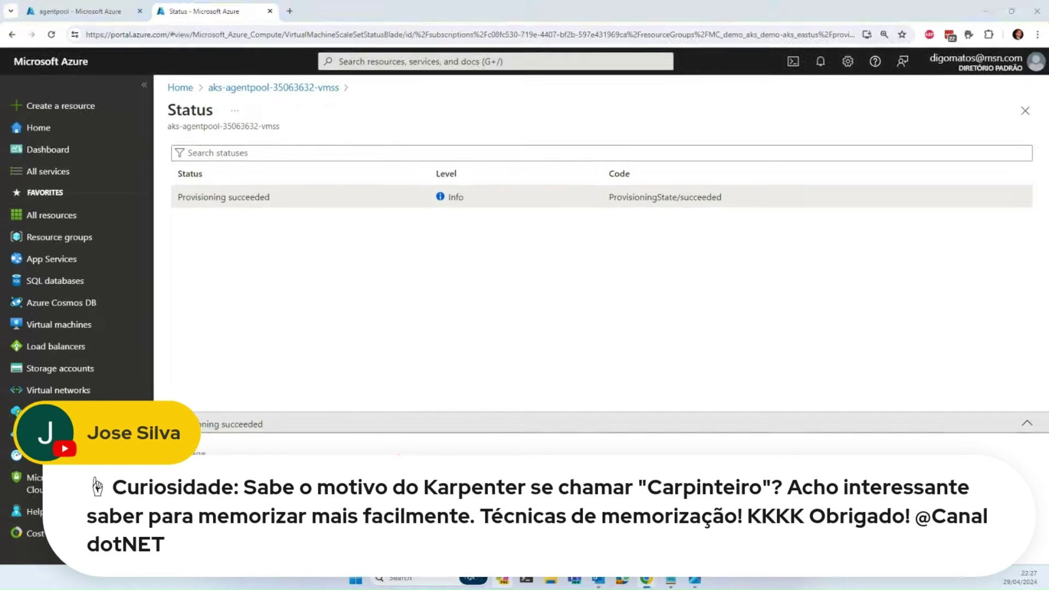
Step: Return to the overview of aks-agentpool-35063632-vmss, check its status details once more, and close them
{"action": "left_click", "coordinate": [1024, 110]}
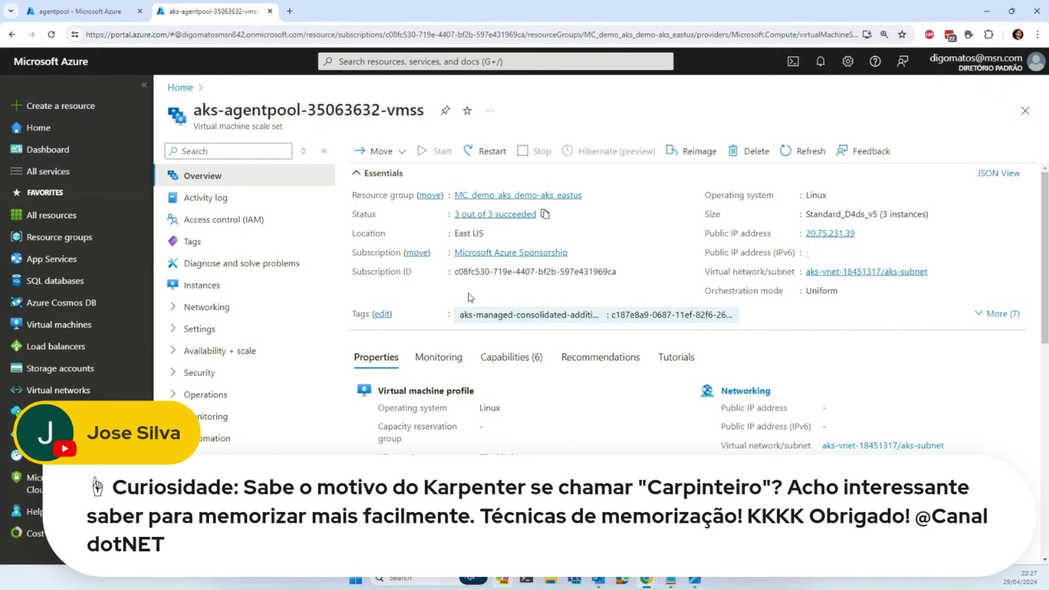
{"action": "left_click", "coordinate": [518, 214]}
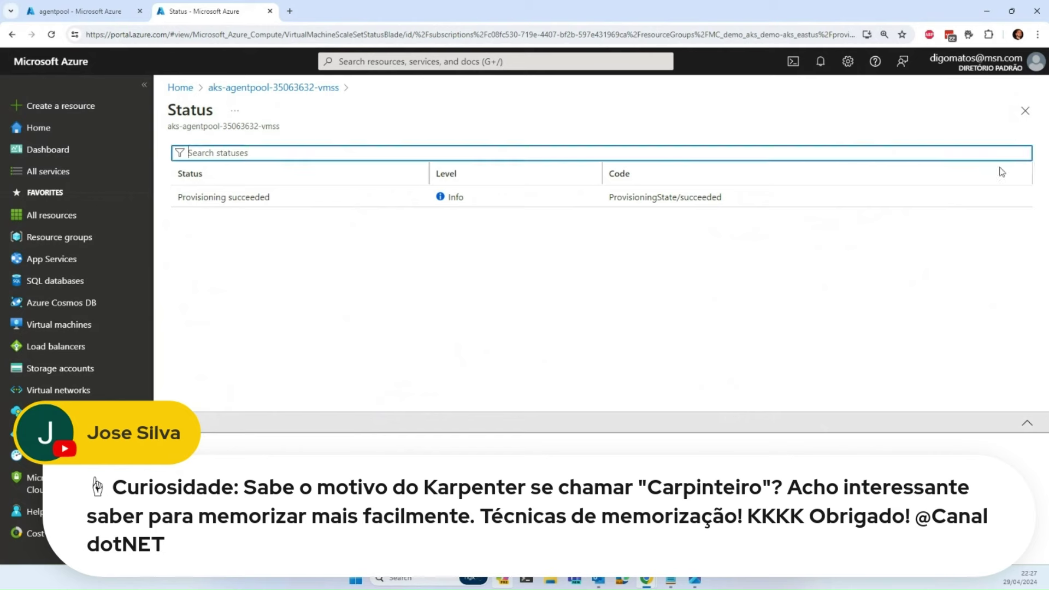
{"action": "left_click", "coordinate": [1025, 110]}
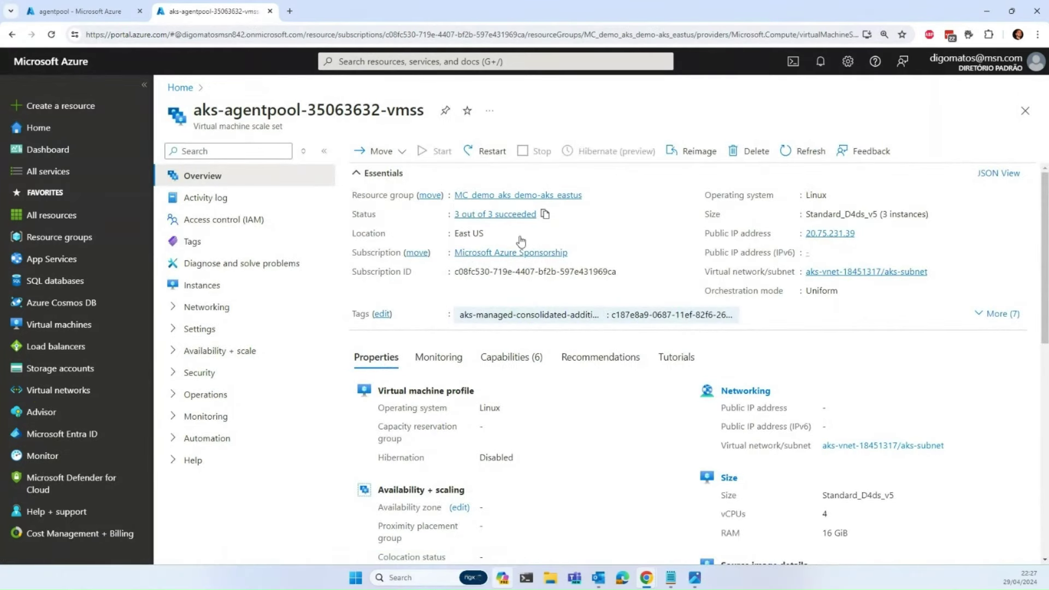
Step: Open a new cluster form from Kubernetes services and examine its basic settings and node security channel types
{"action": "left_click", "coordinate": [181, 87]}
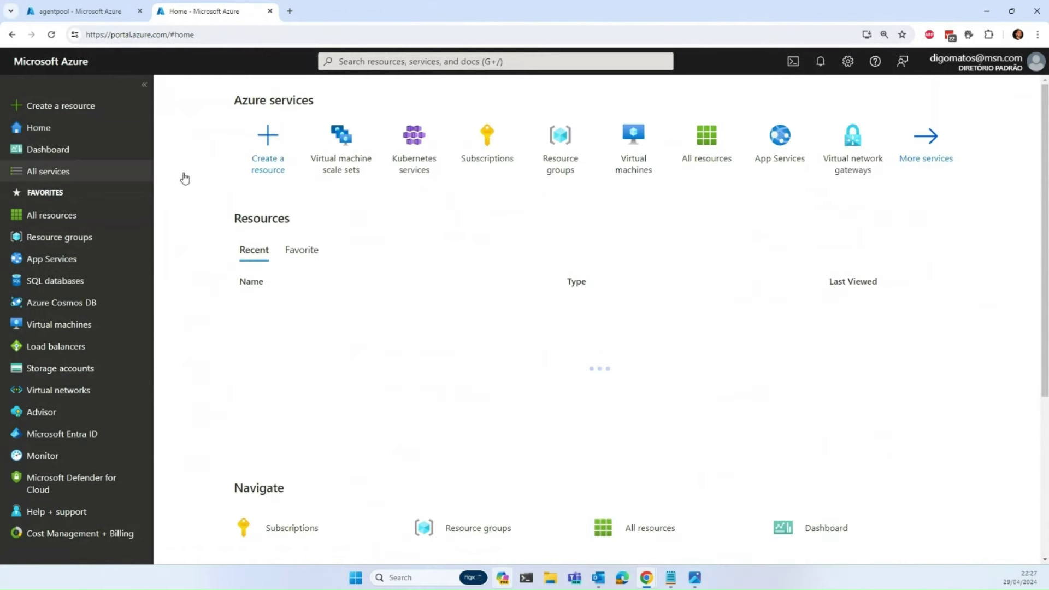
{"action": "left_click", "coordinate": [393, 150]}
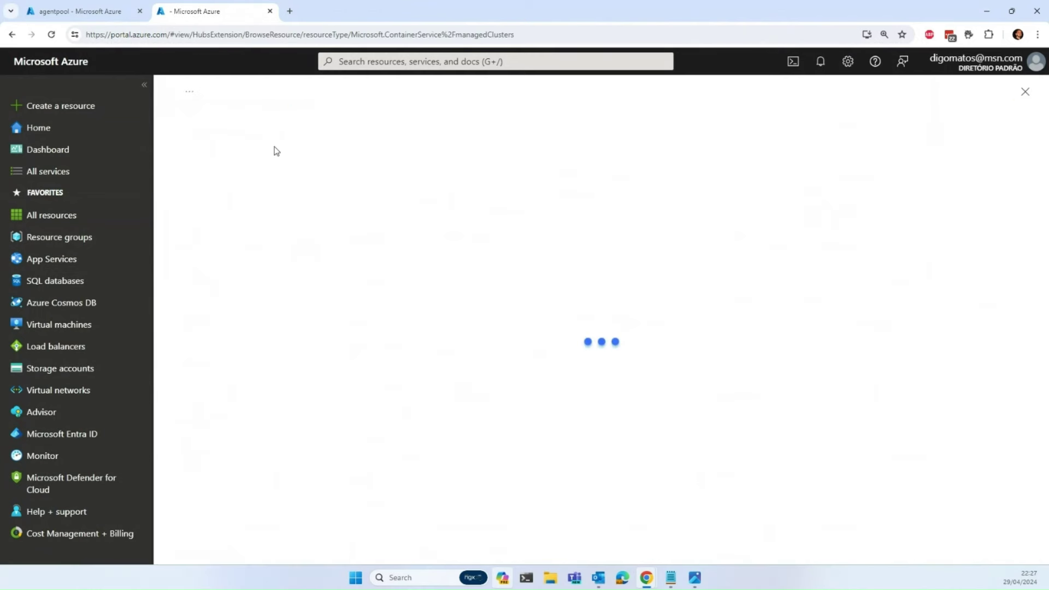
{"action": "left_click", "coordinate": [211, 154]}
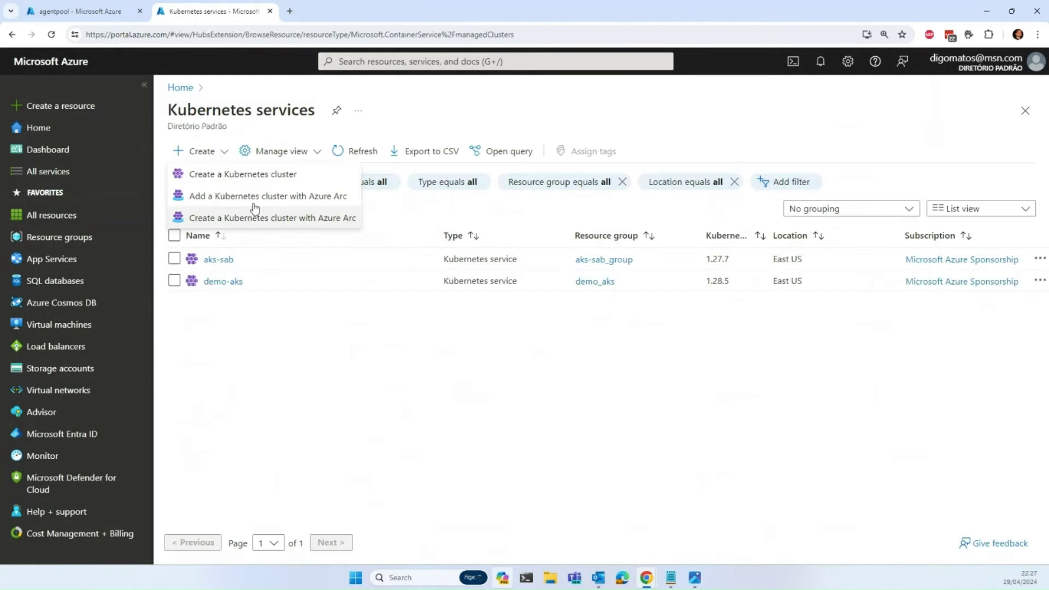
{"action": "left_click", "coordinate": [320, 205]}
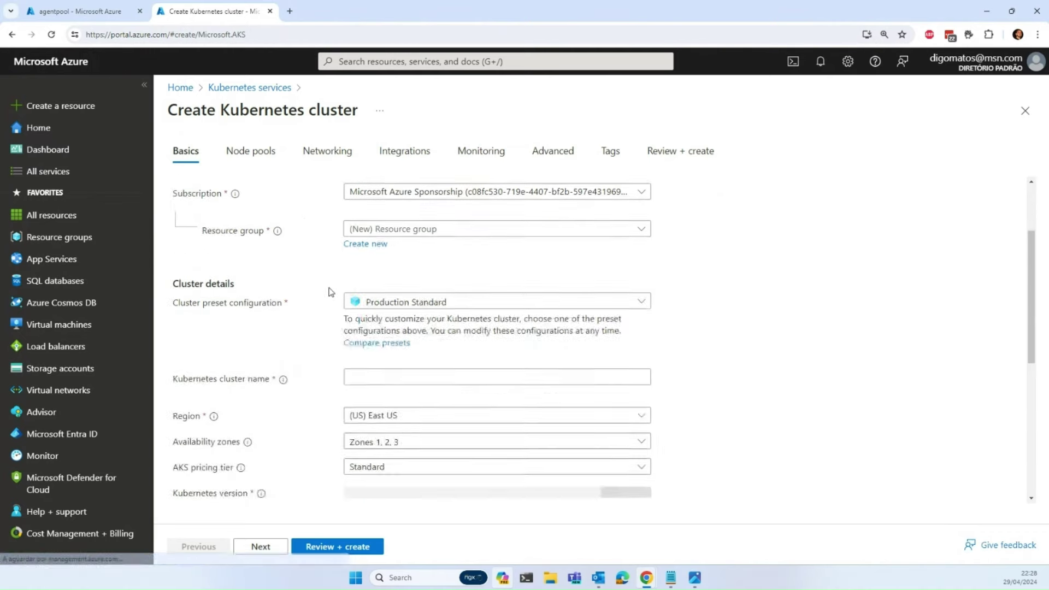
{"action": "scroll", "coordinate": [331, 291], "scroll_direction": "down", "scroll_amount": 4}
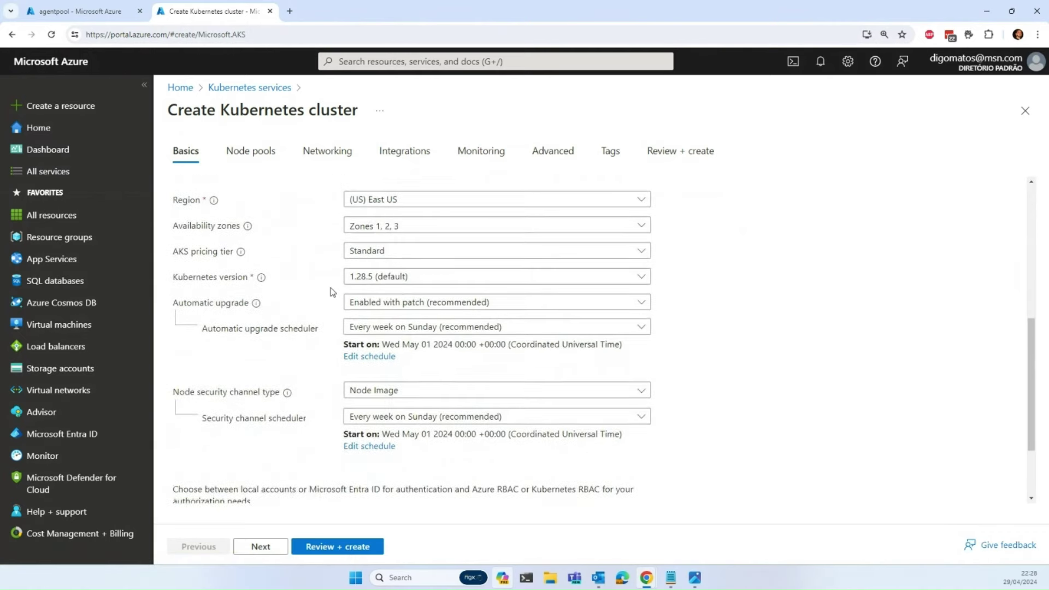
{"action": "left_click", "coordinate": [368, 394]}
{"action": "left_click", "coordinate": [773, 402]}
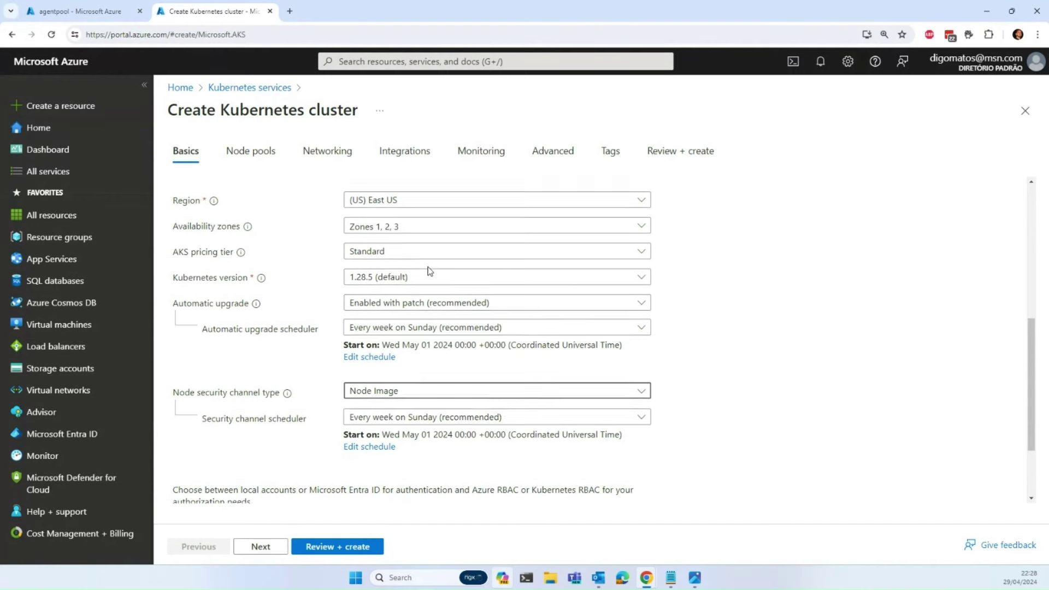
Step: Examine the new cluster's default node pools and the blank node pool form, and leave the cluster form without creating anything
{"action": "scroll", "coordinate": [430, 270], "scroll_direction": "up", "scroll_amount": 2}
{"action": "left_click", "coordinate": [257, 156]}
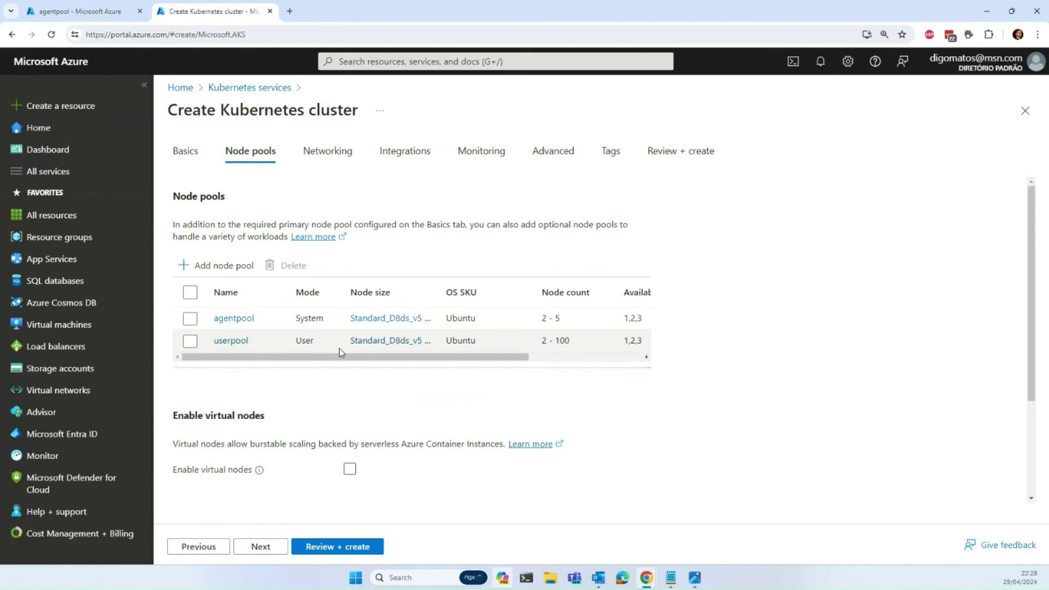
{"action": "scroll", "coordinate": [354, 356], "scroll_direction": "right", "scroll_amount": 2}
{"action": "scroll", "coordinate": [361, 344], "scroll_direction": "left", "scroll_amount": 2}
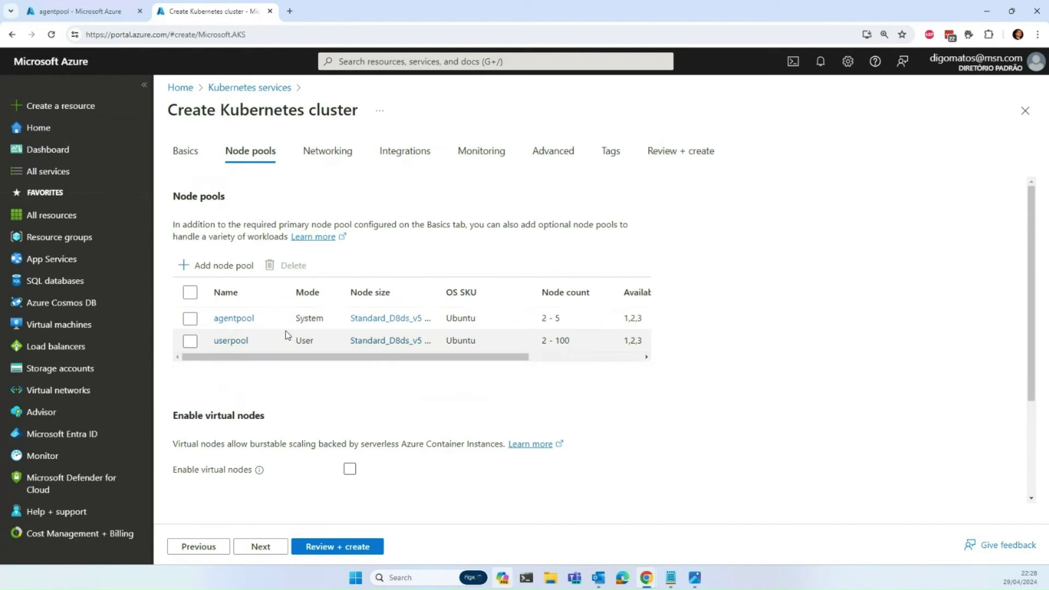
{"action": "left_click", "coordinate": [203, 266]}
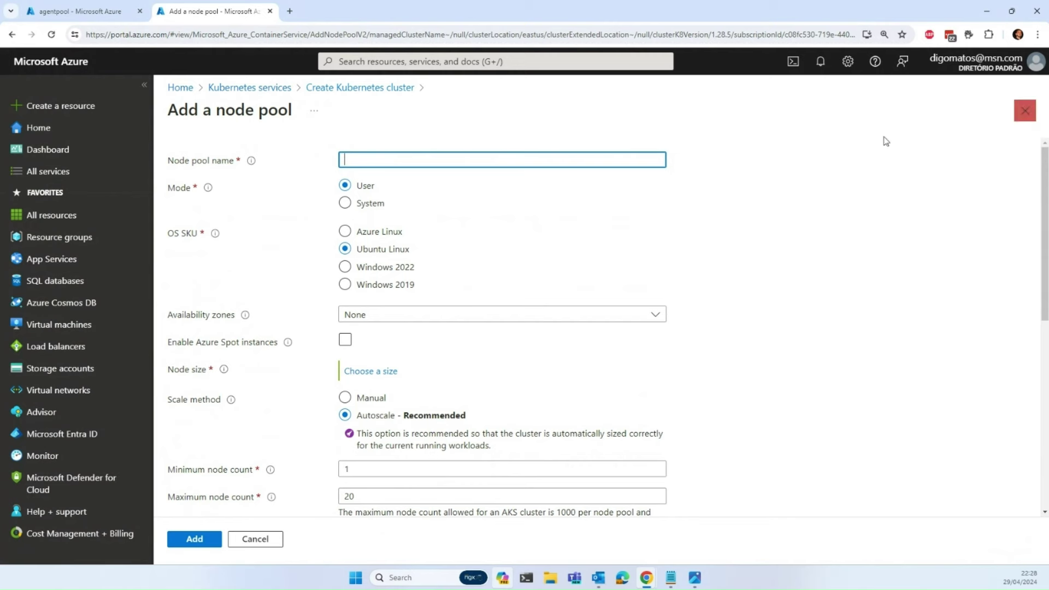
{"action": "left_click", "coordinate": [1024, 110]}
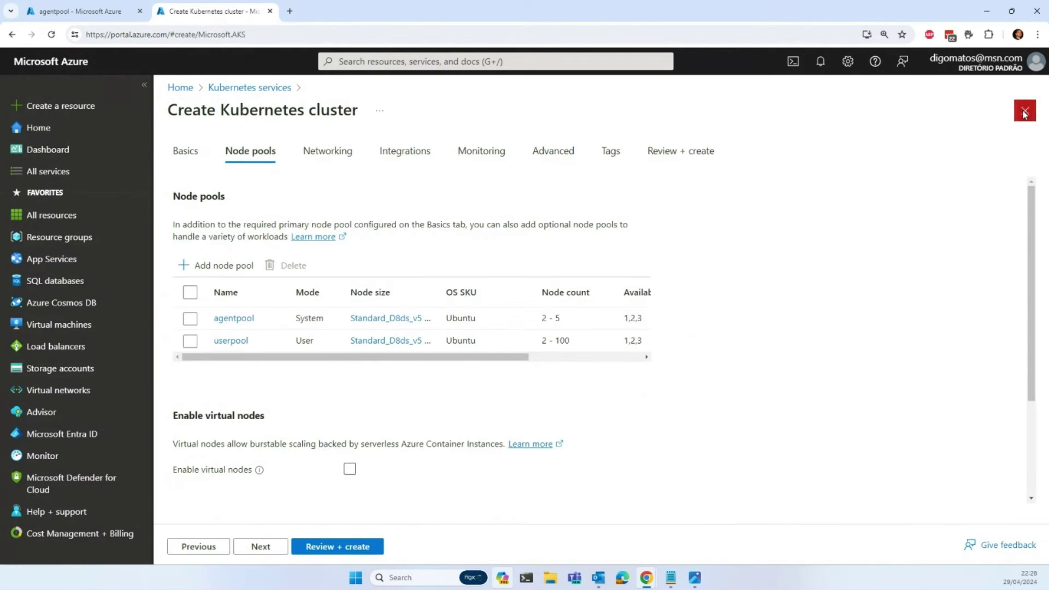
{"action": "left_click", "coordinate": [1025, 112]}
Step: Open the node pools of the demo-aks cluster and start adding a new node pool
{"action": "left_click", "coordinate": [219, 282]}
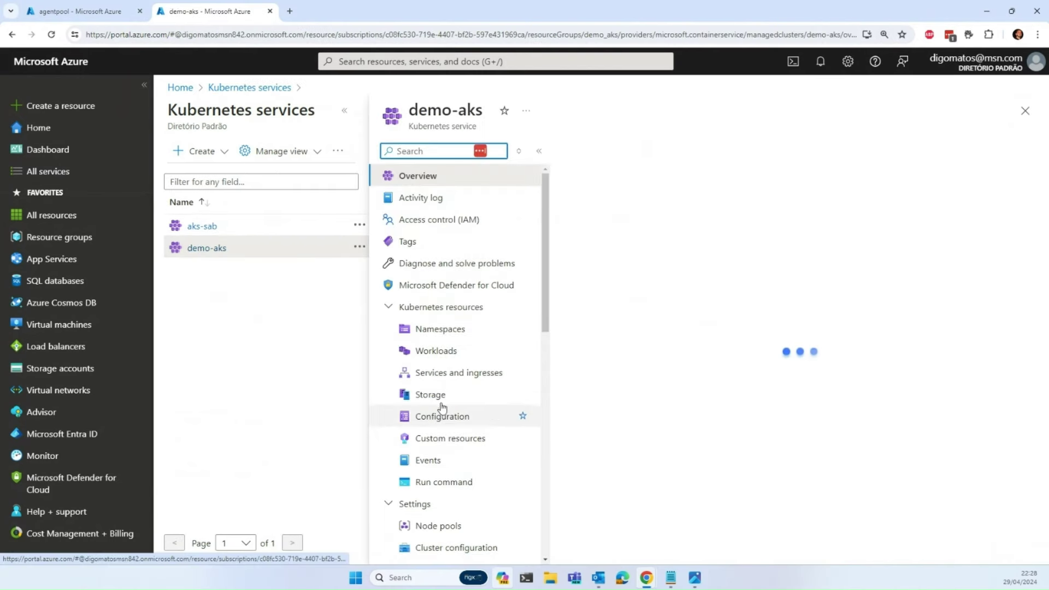
{"action": "scroll", "coordinate": [453, 437], "scroll_direction": "down", "scroll_amount": 1}
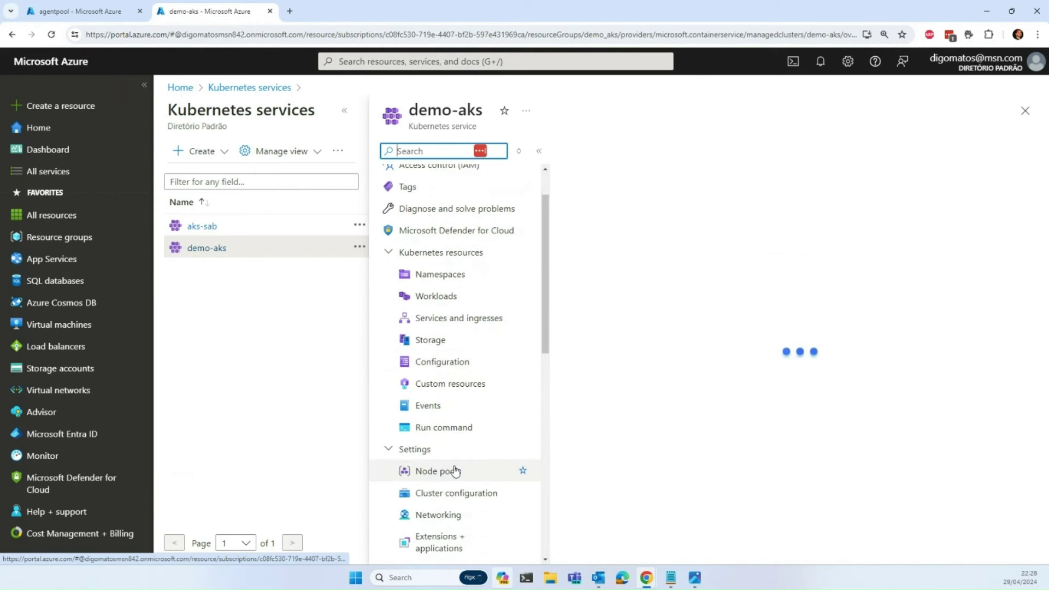
{"action": "left_click", "coordinate": [455, 470]}
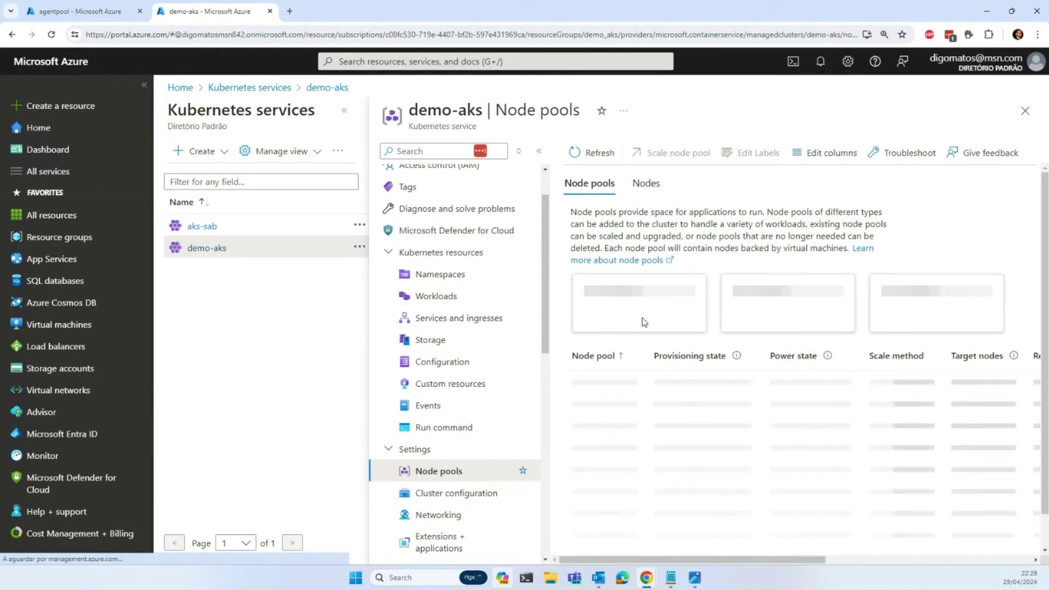
{"action": "left_click", "coordinate": [595, 154]}
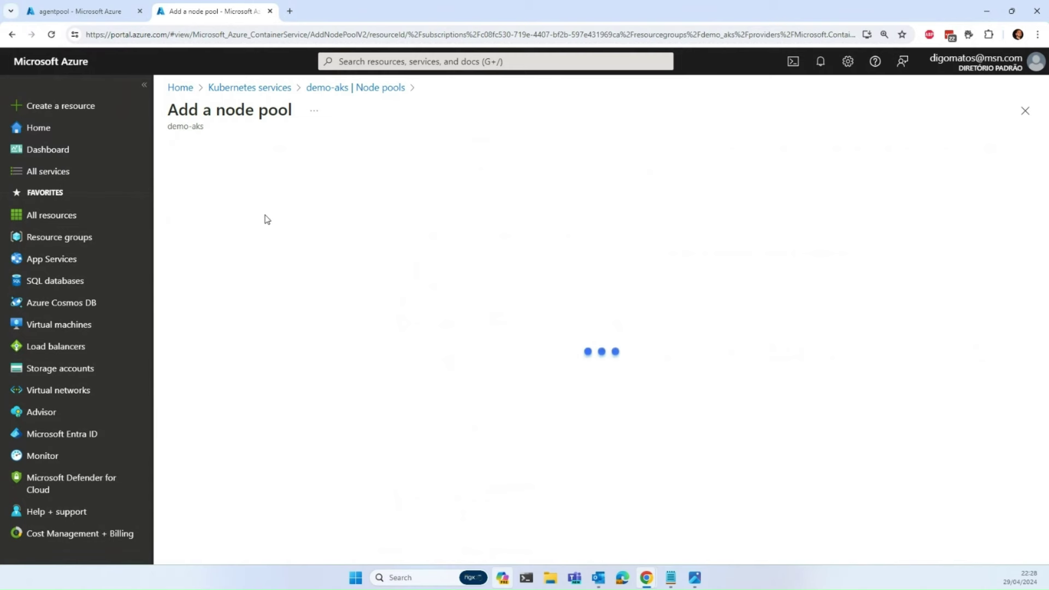
Step: Name the new node pool azurelinux and set its OS SKU to Azure Linux
{"action": "left_click", "coordinate": [363, 192]}
{"action": "type", "text": "teste"}
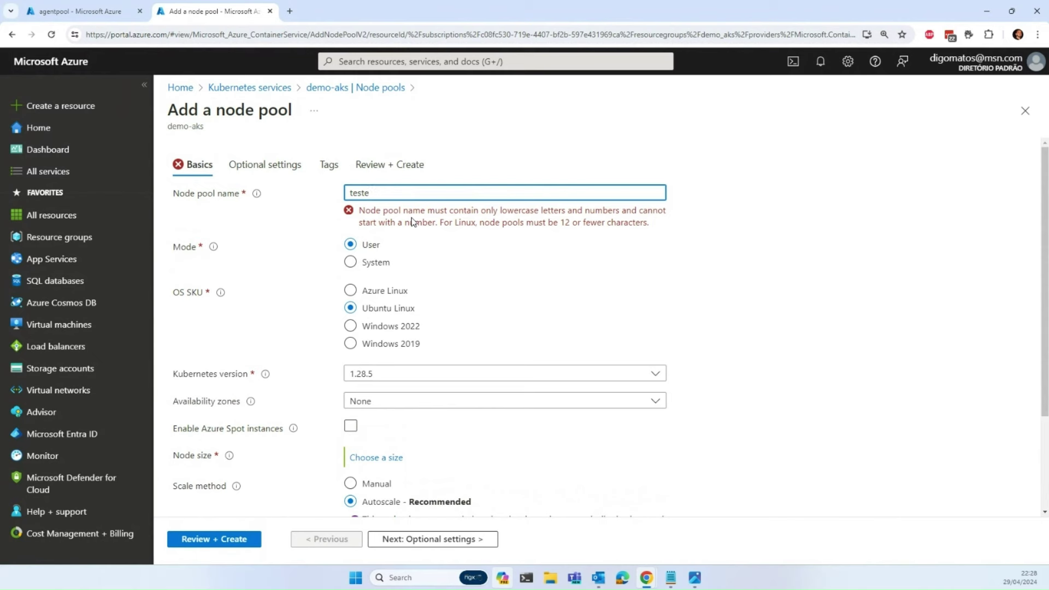
{"action": "key", "text": "BackSpace"}
{"action": "key", "text": "BackSpace"}
{"action": "type", "text": "azurelinux"}
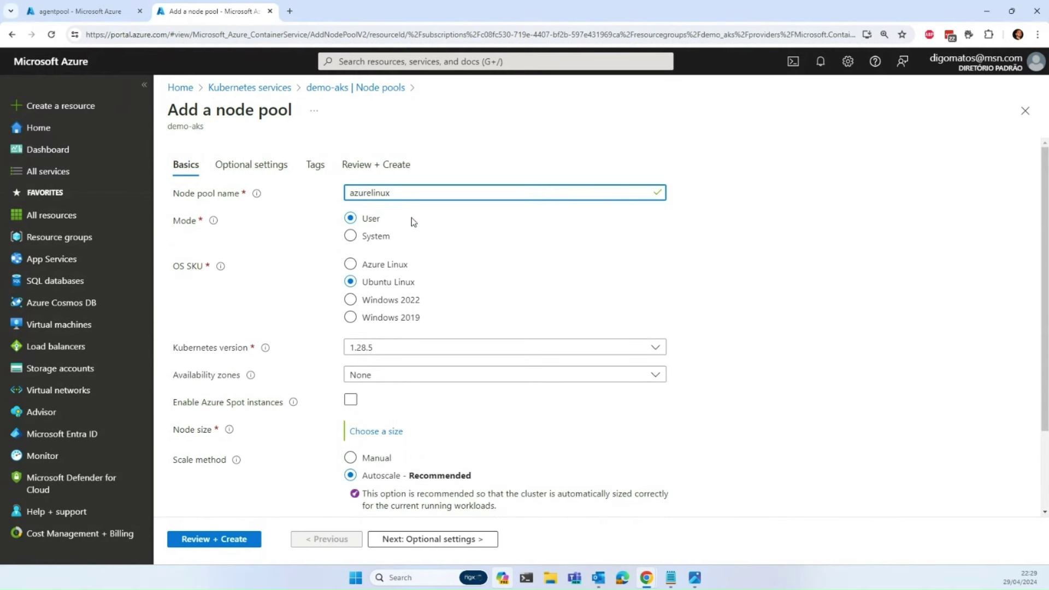
{"action": "left_click", "coordinate": [365, 267]}
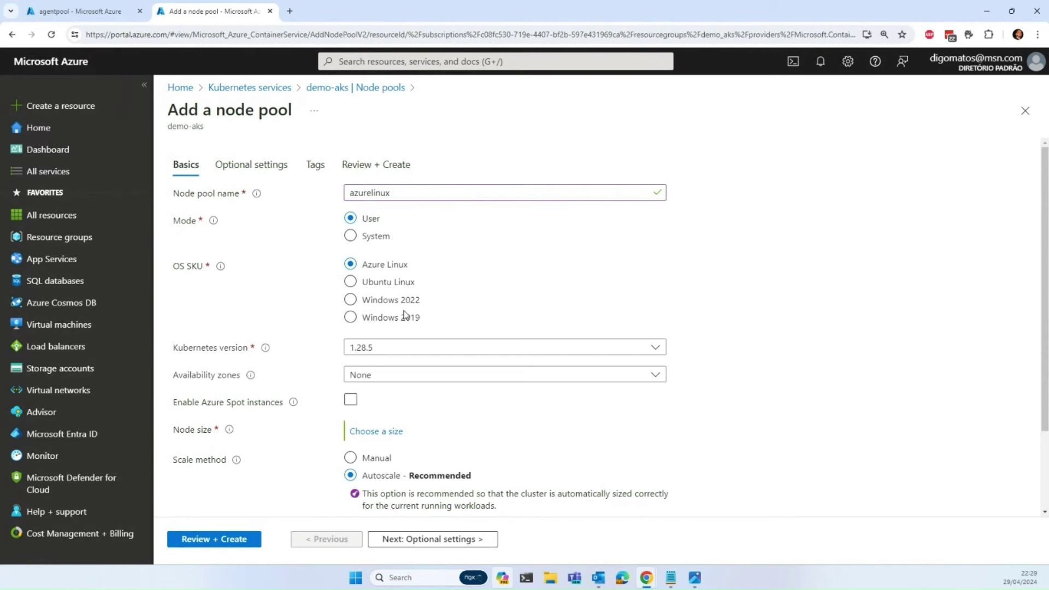
Step: Open the VM size choices for the azurelinux pool and bring up agentpool's overview in the other portal session
{"action": "scroll", "coordinate": [405, 314], "scroll_direction": "down", "scroll_amount": 2}
{"action": "left_click", "coordinate": [376, 329]}
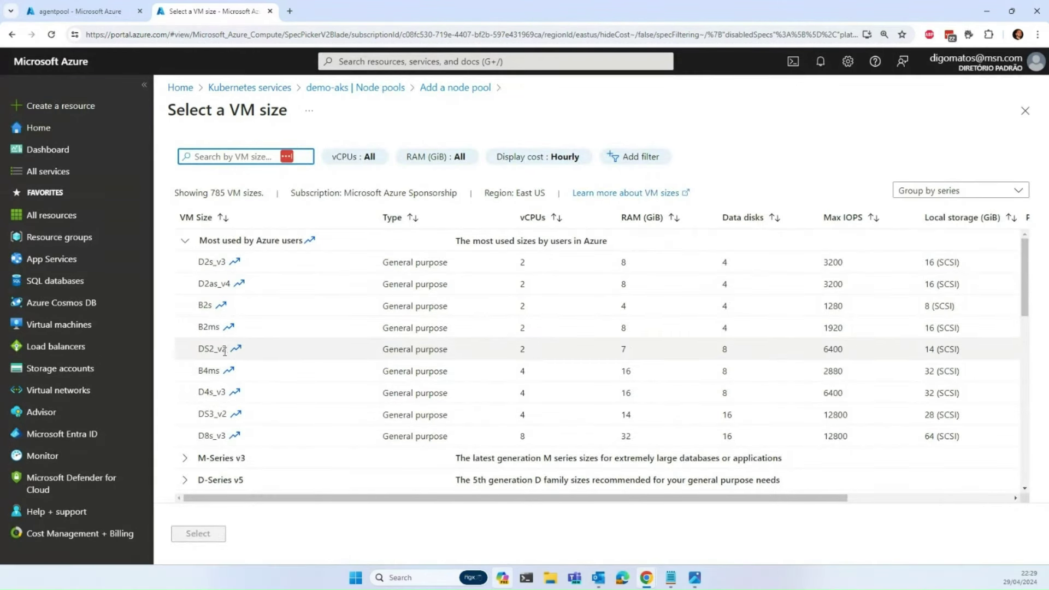
{"action": "left_click", "coordinate": [76, 11]}
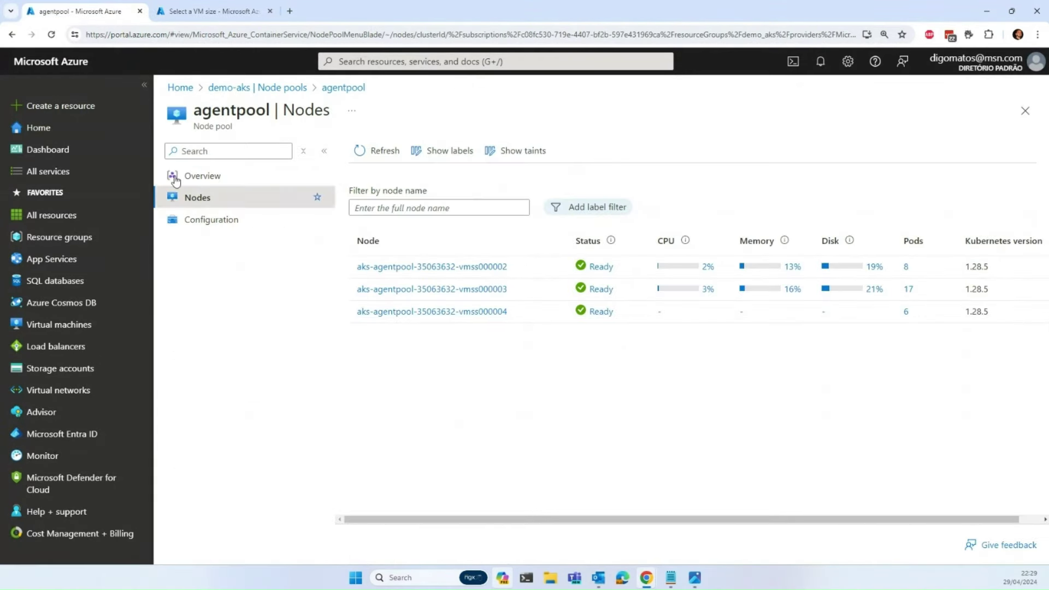
{"action": "left_click", "coordinate": [198, 176]}
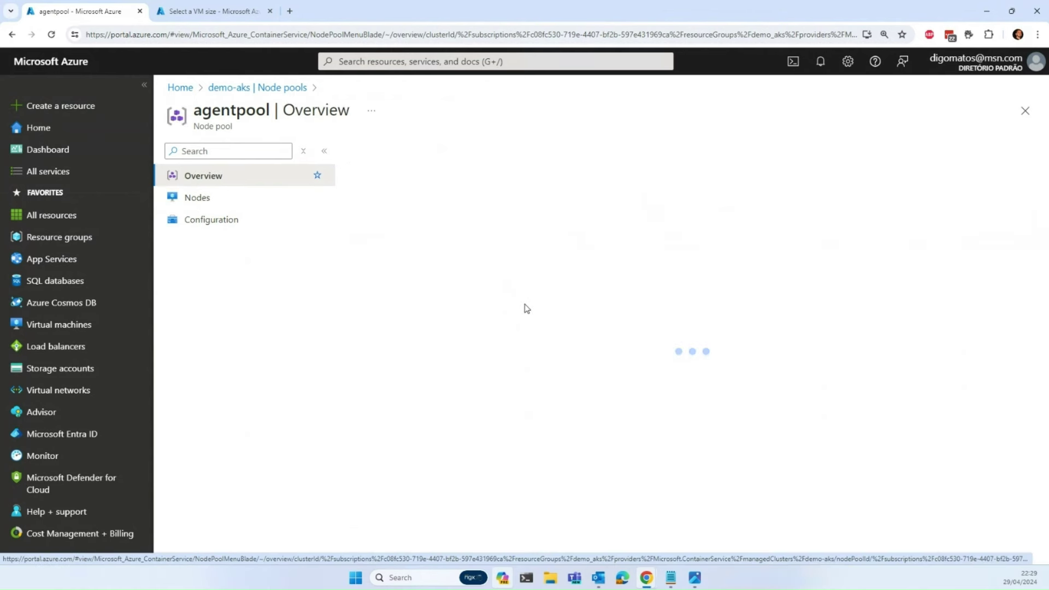
{"action": "left_click", "coordinate": [213, 11]}
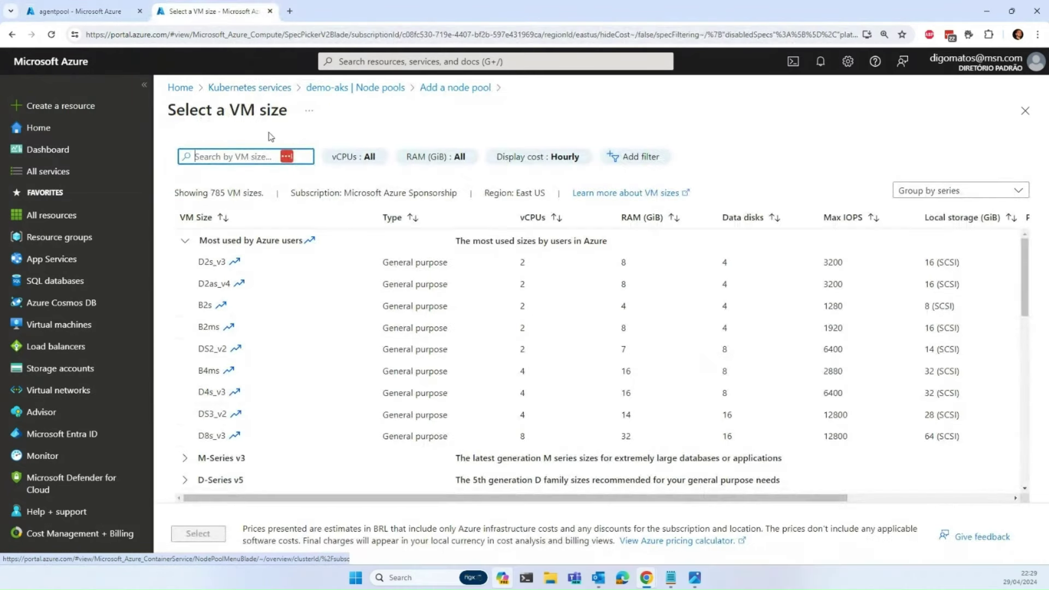
Step: Reopen agentpool from the demo-aks node pools and load its overview again
{"action": "left_click", "coordinate": [85, 7]}
{"action": "left_click", "coordinate": [1025, 110]}
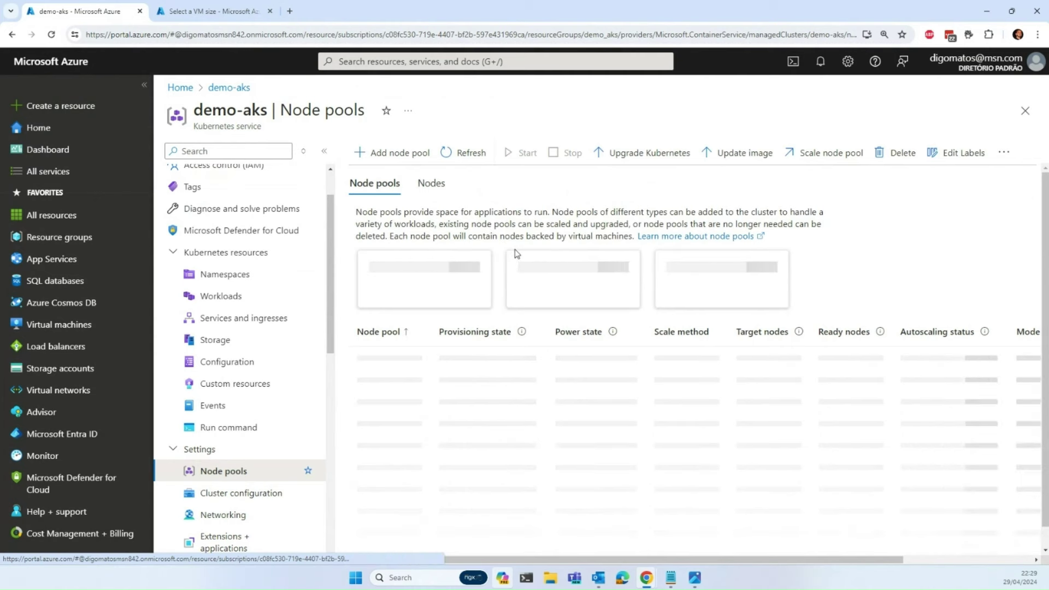
{"action": "left_click", "coordinate": [381, 358]}
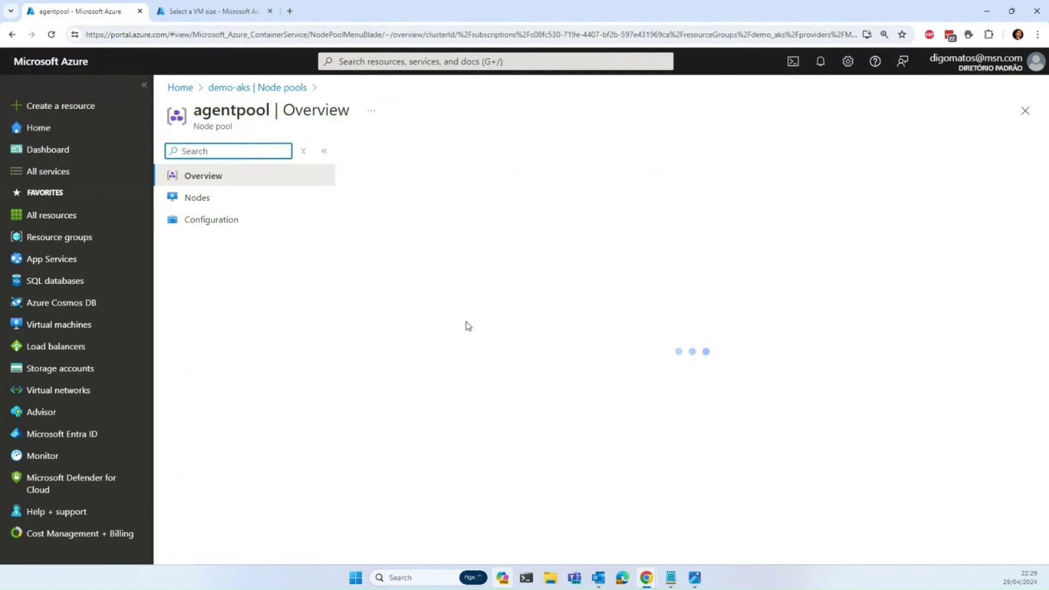
{"action": "left_click", "coordinate": [238, 222]}
{"action": "left_click", "coordinate": [225, 175]}
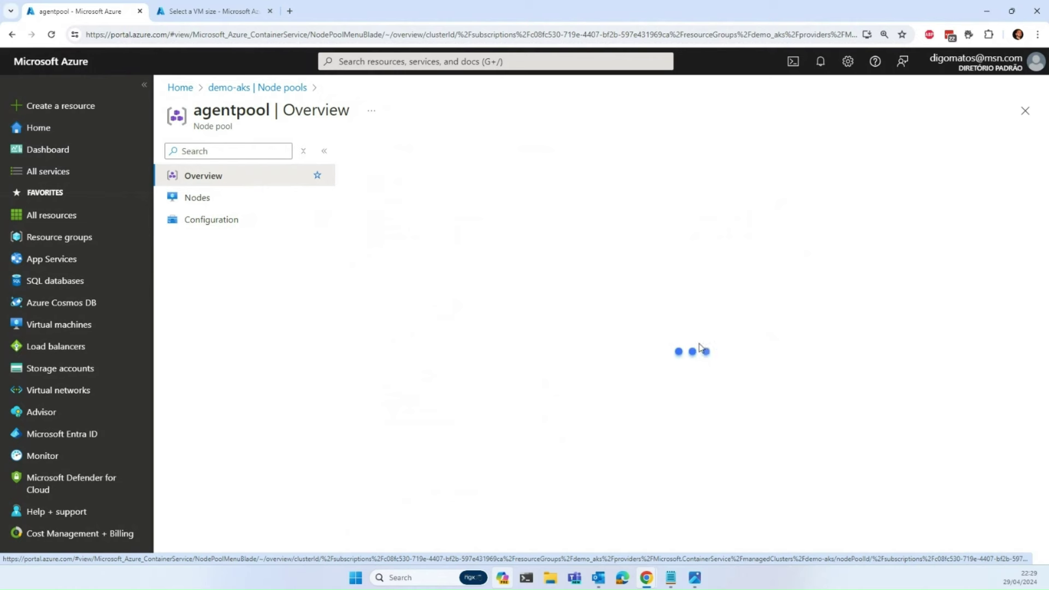
Step: Look through agentpool's properties and copy its node size, Standard_D4ds_v5
{"action": "scroll", "coordinate": [612, 426], "scroll_direction": "down", "scroll_amount": 1}
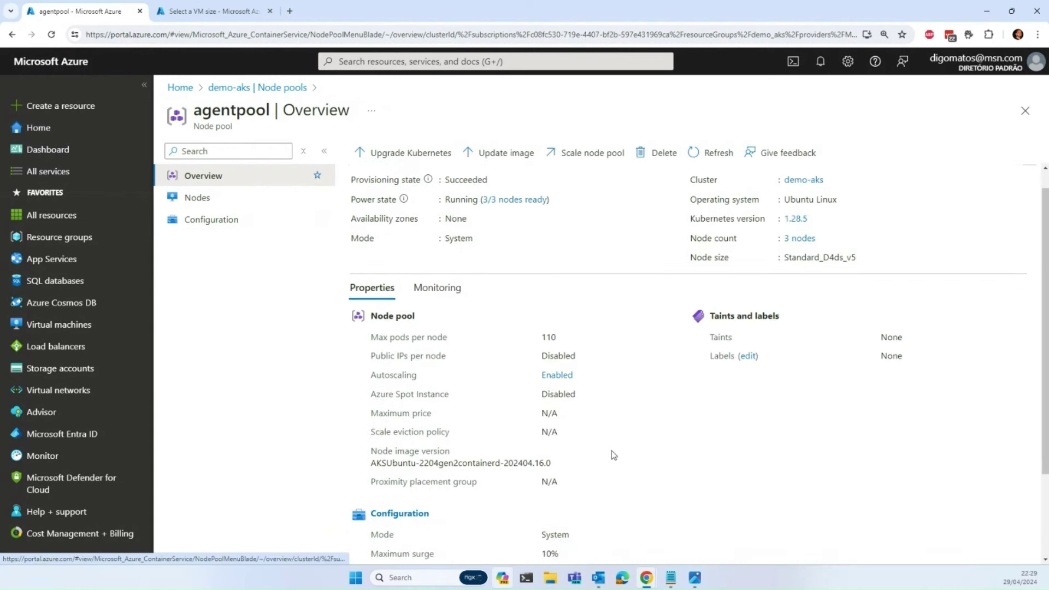
{"action": "scroll", "coordinate": [605, 396], "scroll_direction": "up", "scroll_amount": 1}
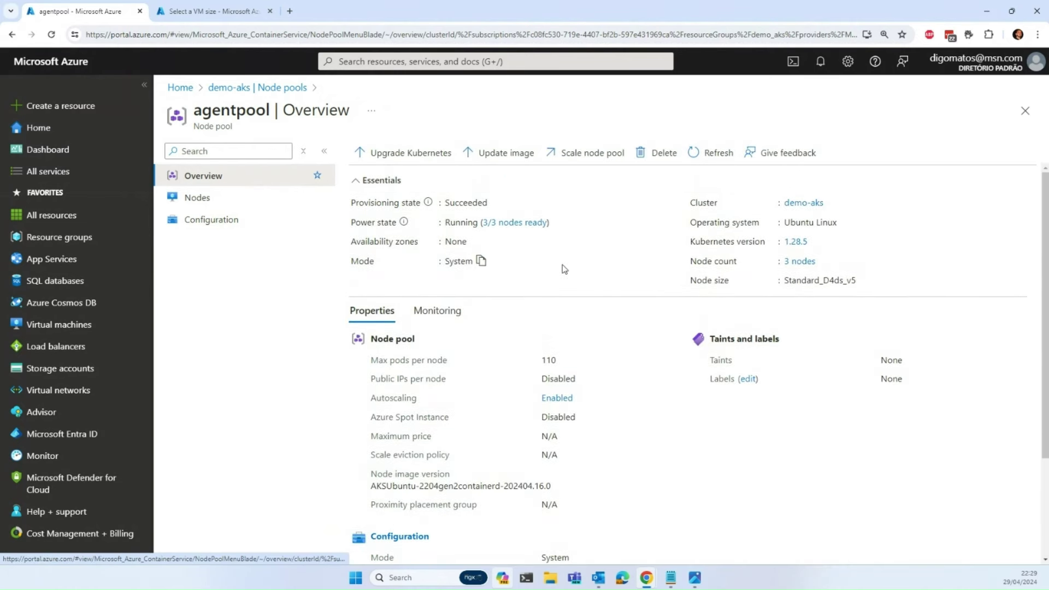
{"action": "scroll", "coordinate": [580, 271], "scroll_direction": "down", "scroll_amount": 2}
{"action": "scroll", "coordinate": [581, 272], "scroll_direction": "up", "scroll_amount": 2}
{"action": "double_click", "coordinate": [823, 282]}
{"action": "key", "text": "ctrl+c"}
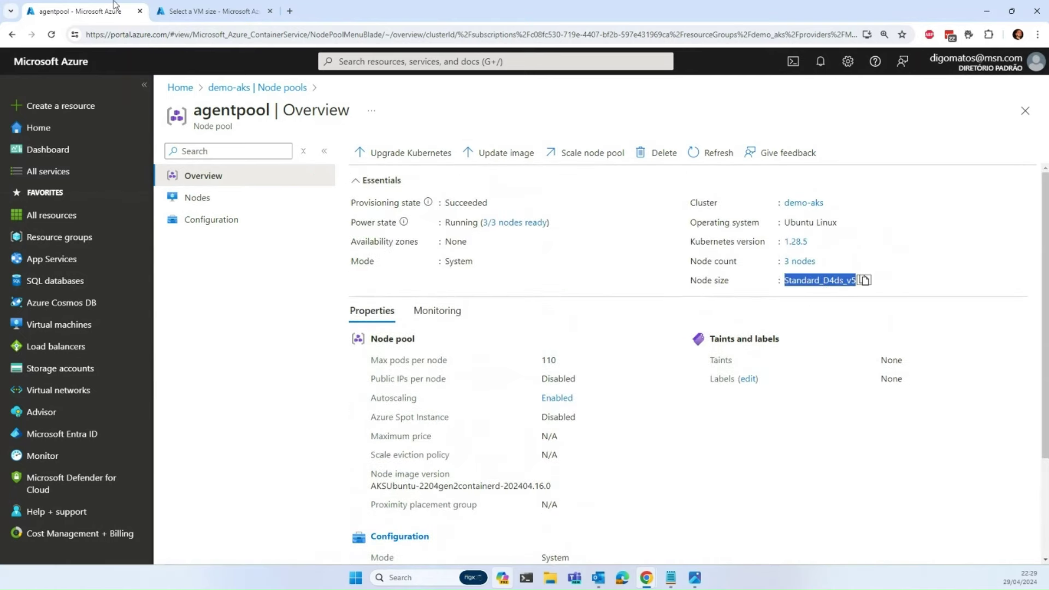
Step: Find D4ds_v5 in the VM size choices and select it as the azurelinux pool's node size
{"action": "left_click", "coordinate": [208, 11]}
{"action": "left_click", "coordinate": [242, 155]}
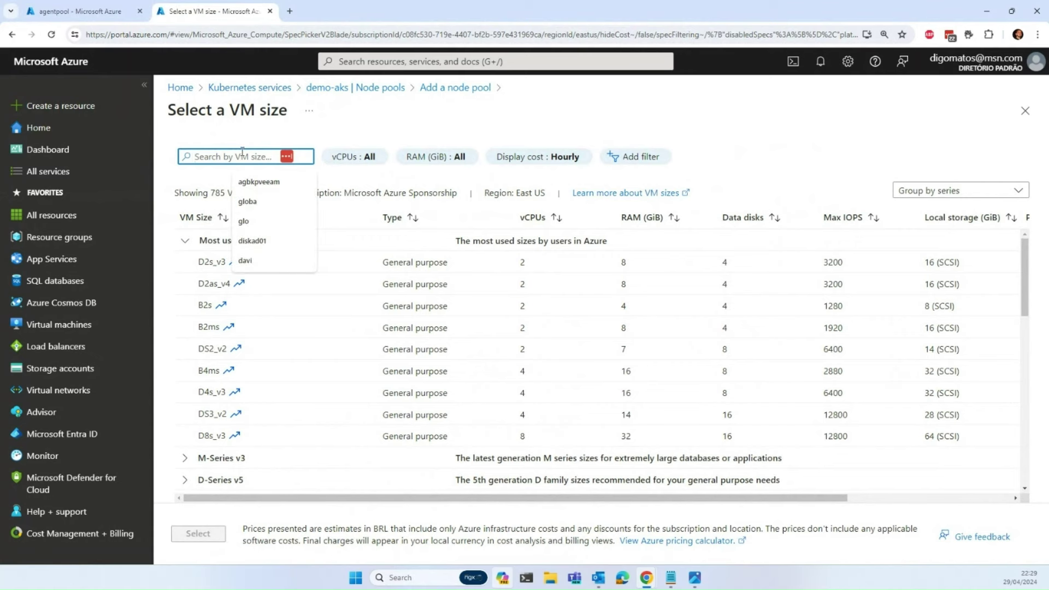
{"action": "key", "text": "ctrl+v"}
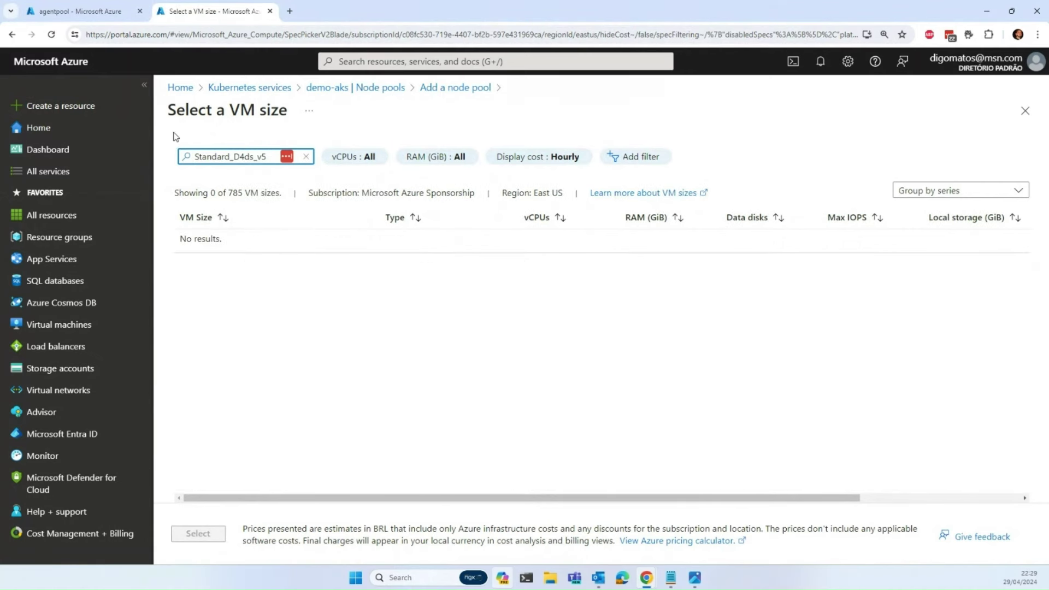
{"action": "left_click_drag", "start_coordinate": [237, 156], "coordinate": [192, 156]}
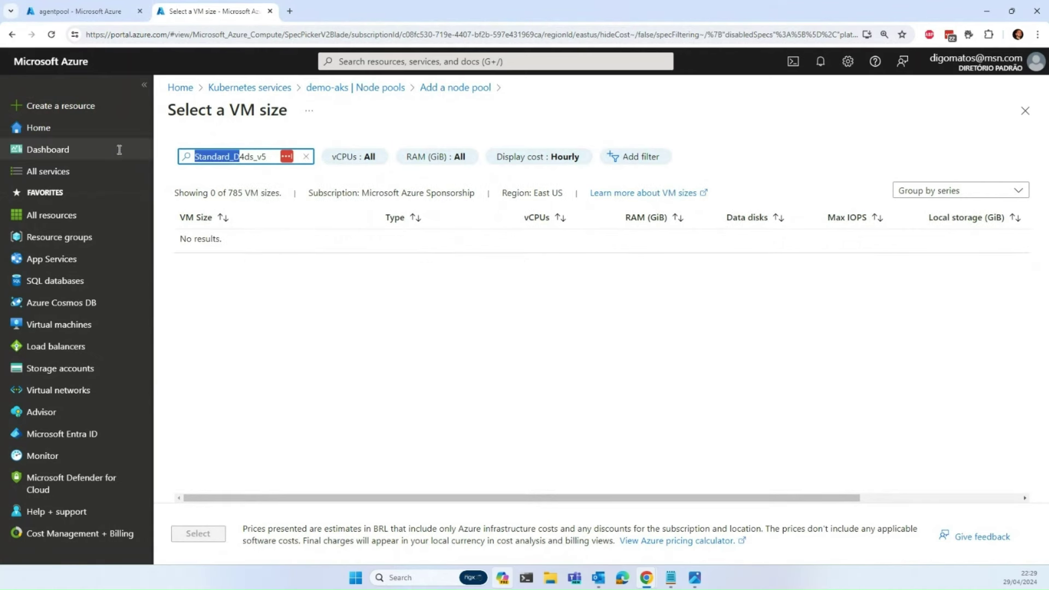
{"action": "type", "text": "D"}
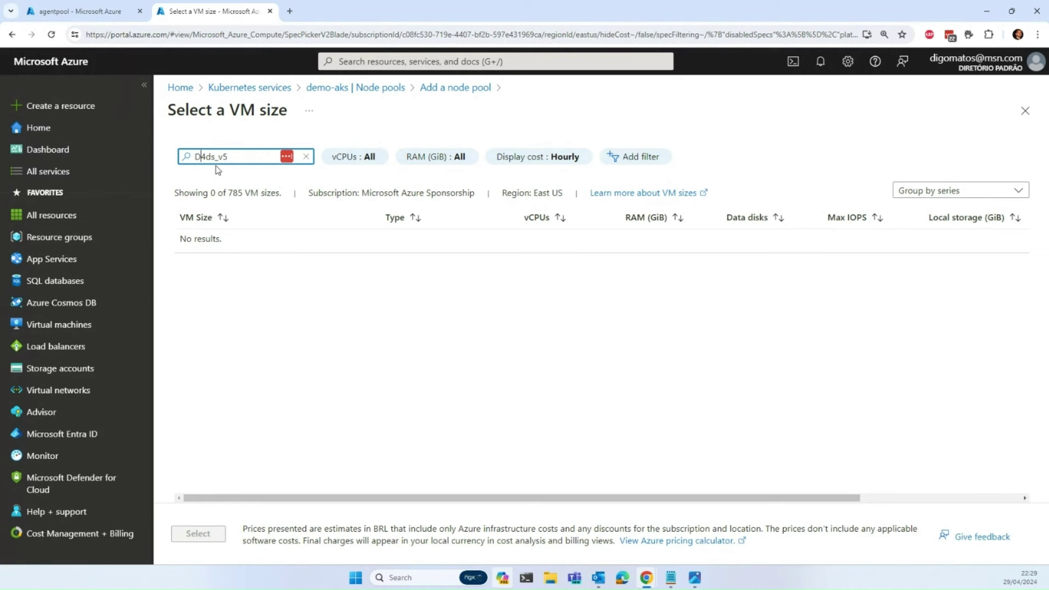
{"action": "left_click", "coordinate": [211, 262]}
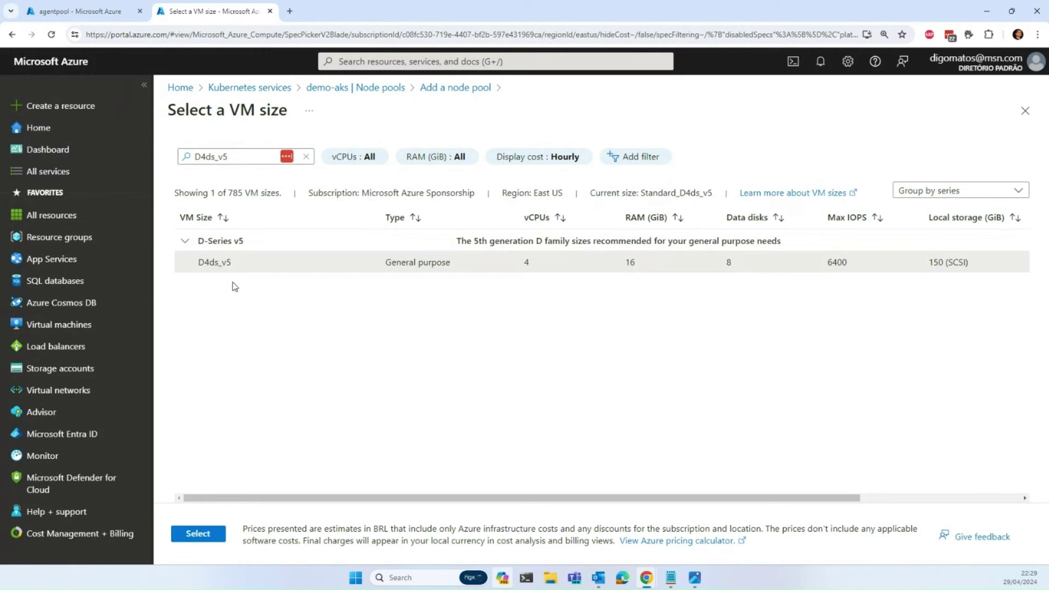
{"action": "left_click", "coordinate": [201, 534]}
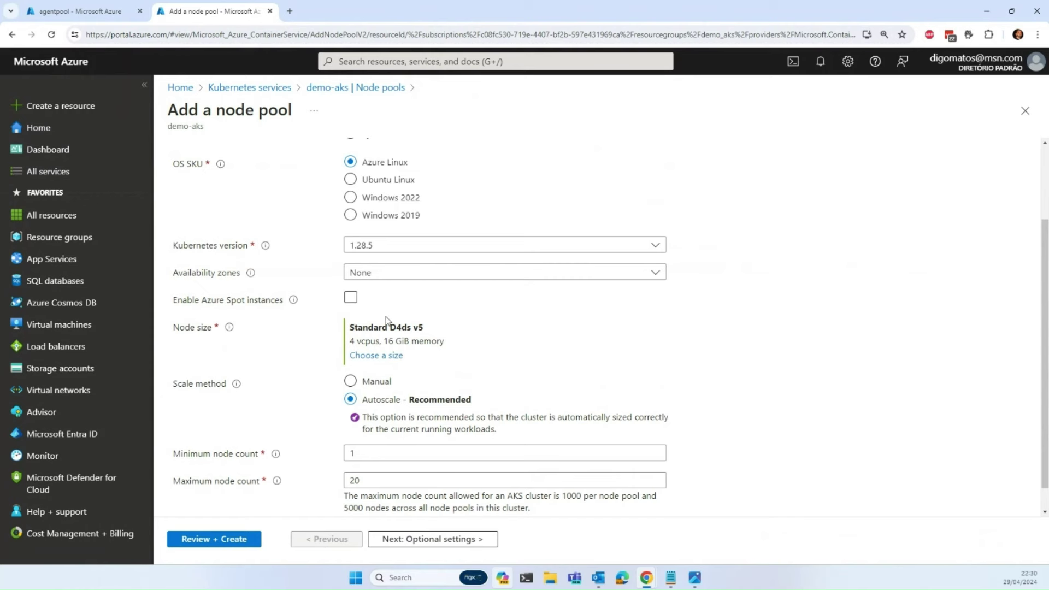
Step: Set the azurelinux pool's maximum node count for autoscaling to 10
{"action": "scroll", "coordinate": [386, 327], "scroll_direction": "down", "scroll_amount": 1}
{"action": "left_click", "coordinate": [368, 453]}
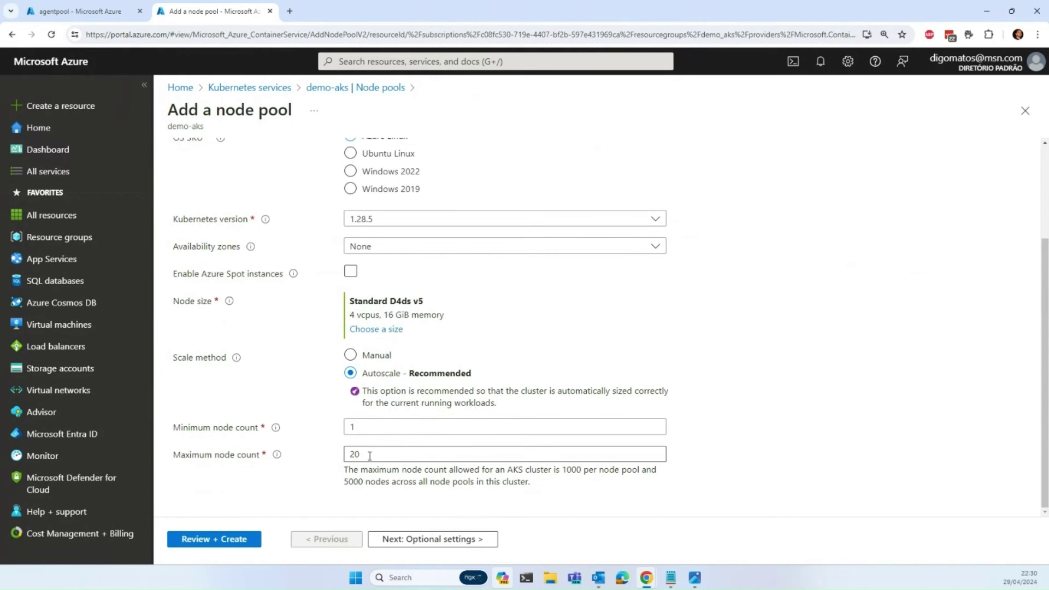
{"action": "key", "text": "ctrl+a"}
{"action": "type", "text": "10"}
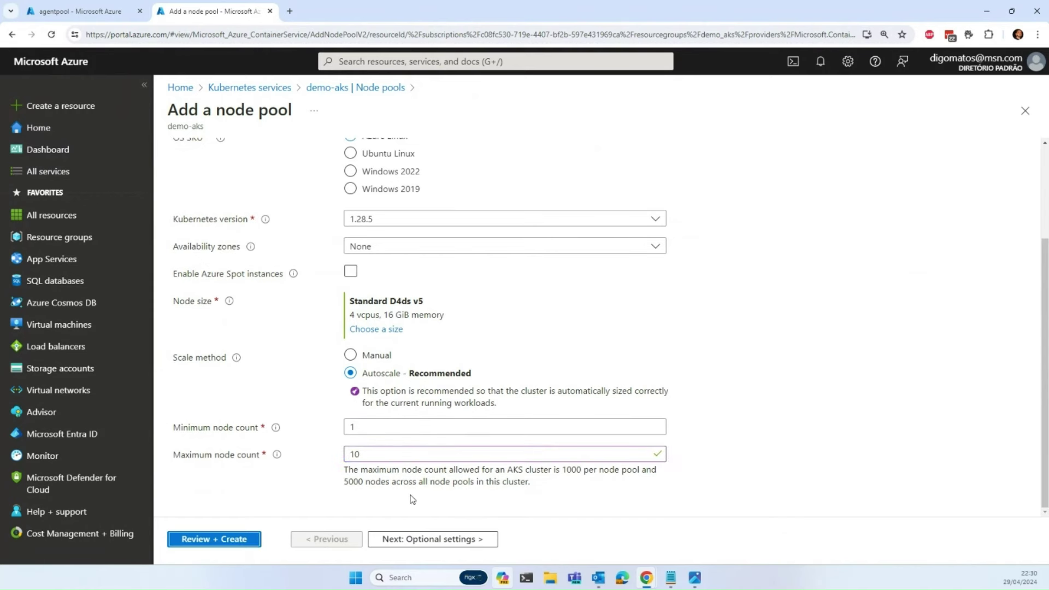
Step: Keep the default optional settings, then validate the azurelinux node pool configuration and create the pool
{"action": "left_click", "coordinate": [417, 533]}
{"action": "left_click", "coordinate": [419, 540]}
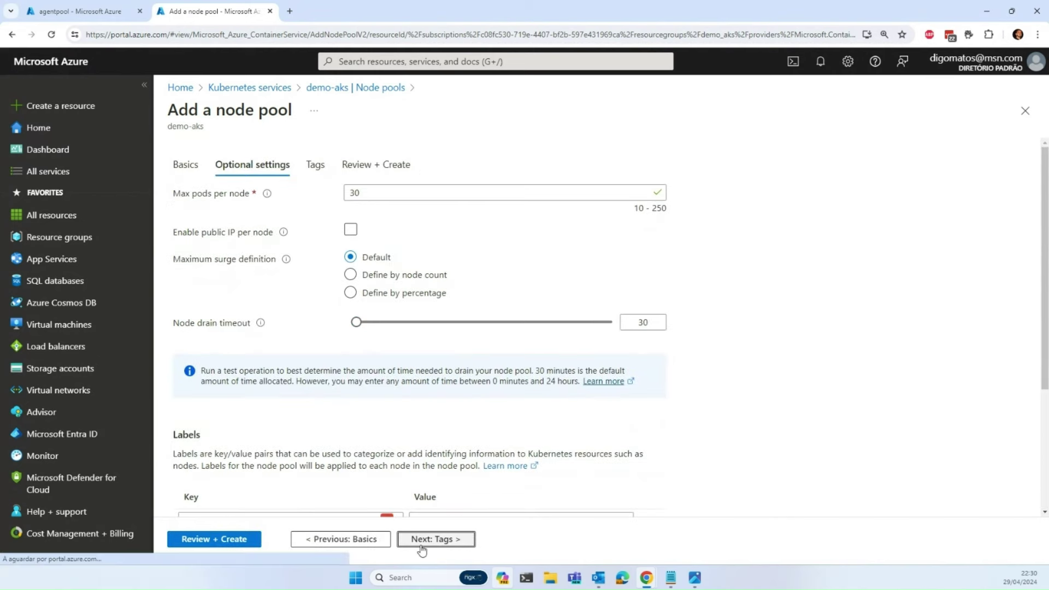
{"action": "left_click", "coordinate": [208, 539]}
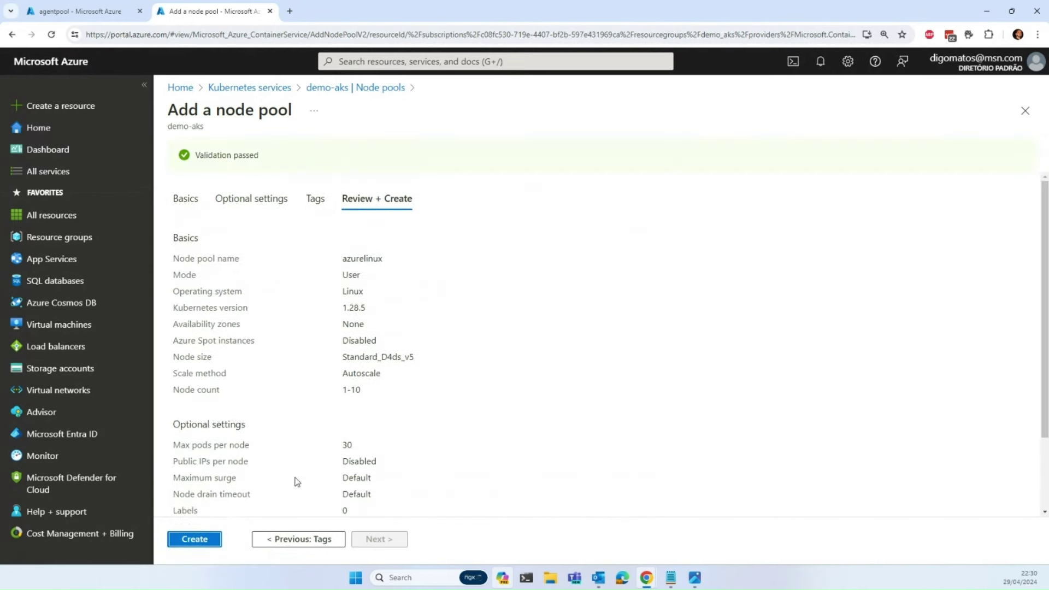
{"action": "left_click", "coordinate": [220, 536]}
Step: Leave agentpool's overview in the other portal session and find and open the virtual machine scale sets service
{"action": "left_click", "coordinate": [70, 13]}
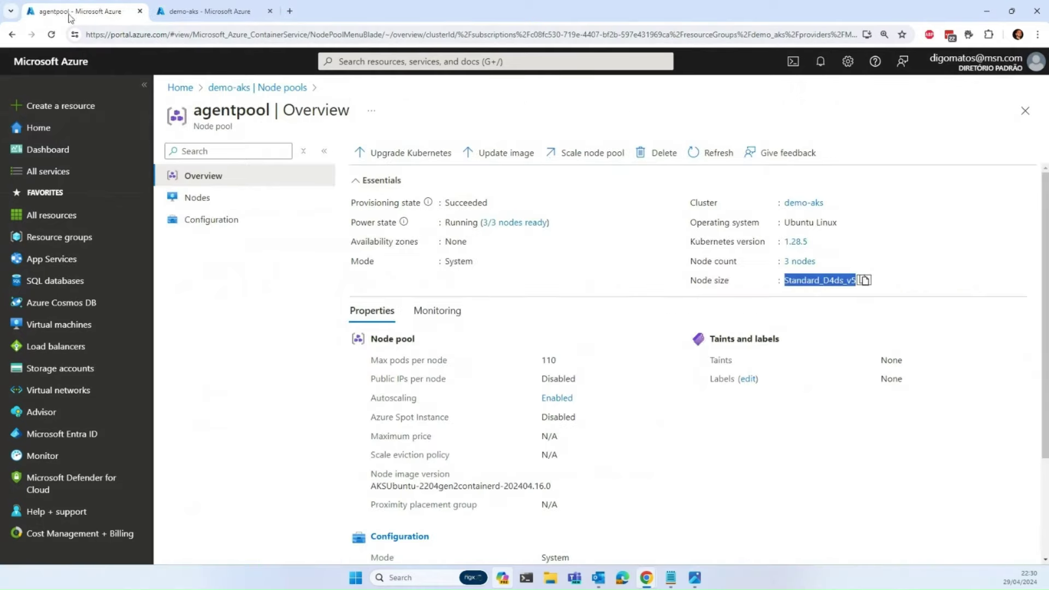
{"action": "left_click", "coordinate": [1025, 110]}
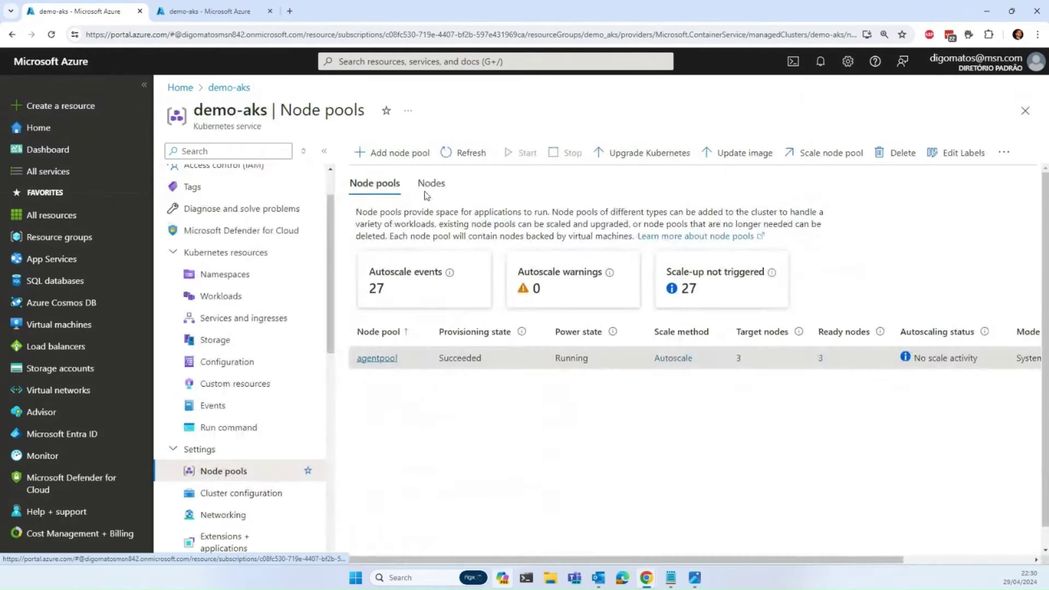
{"action": "left_click", "coordinate": [183, 89]}
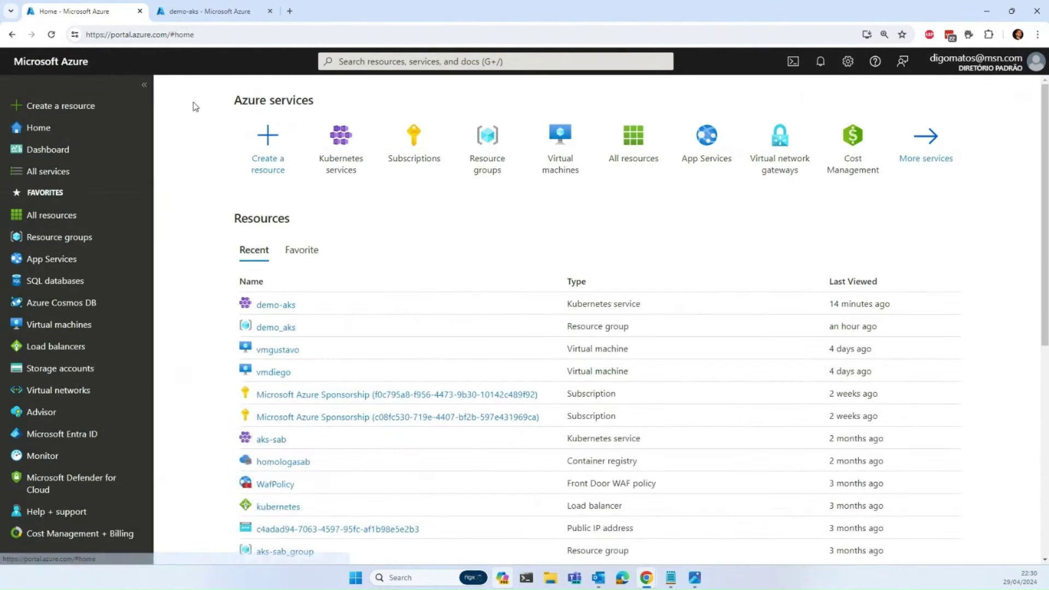
{"action": "left_click", "coordinate": [386, 60]}
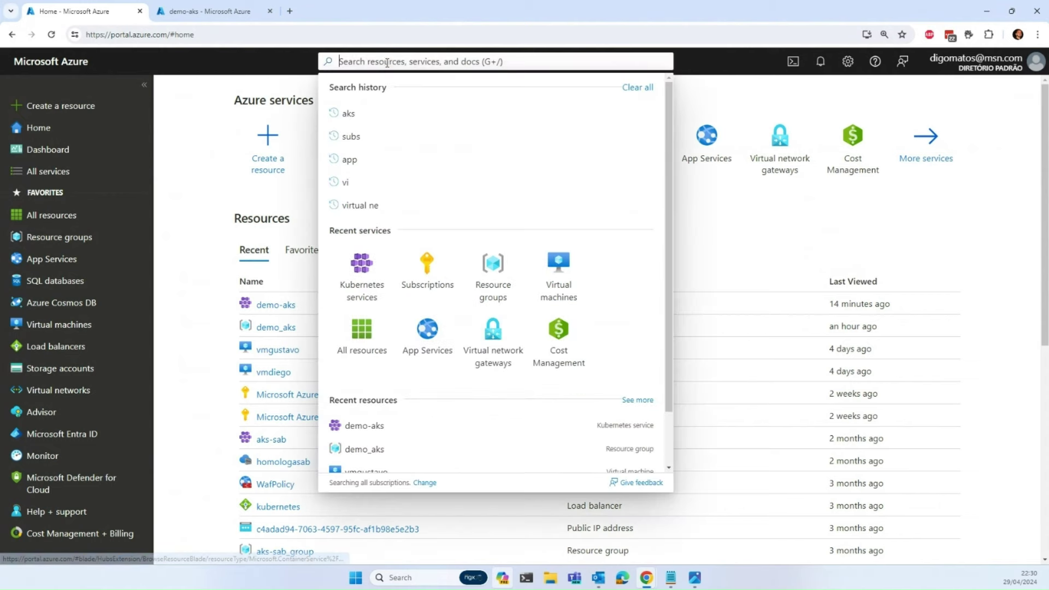
{"action": "type", "text": "vir"}
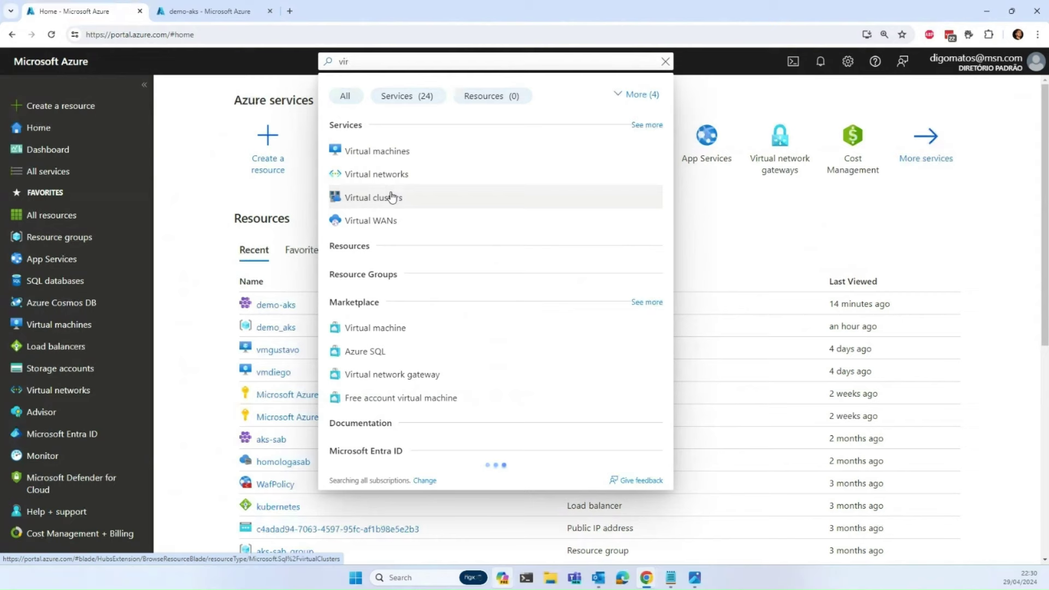
{"action": "type", "text": "tual machina"}
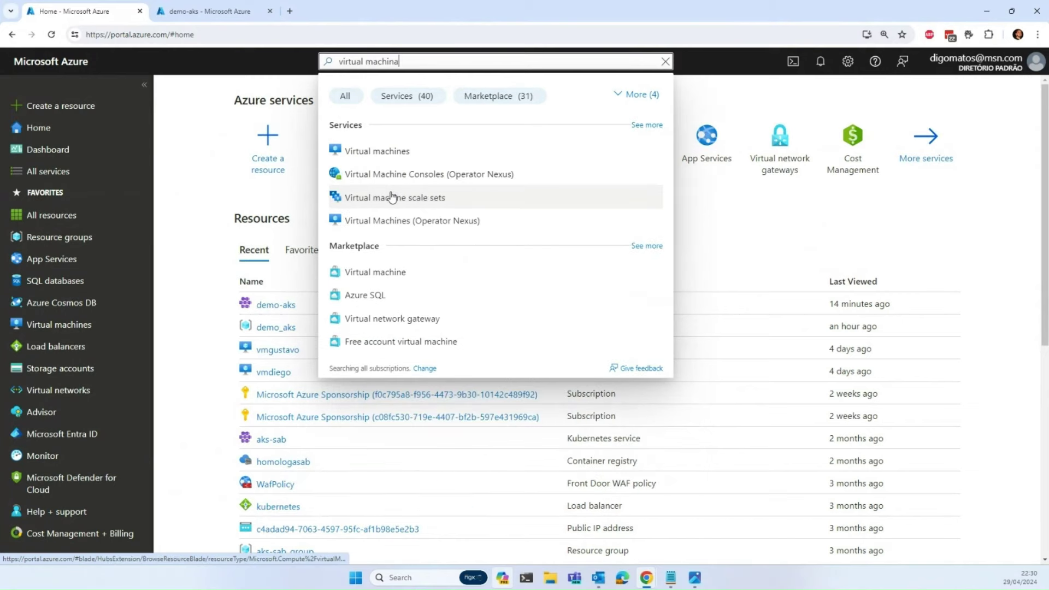
{"action": "left_click", "coordinate": [394, 197]}
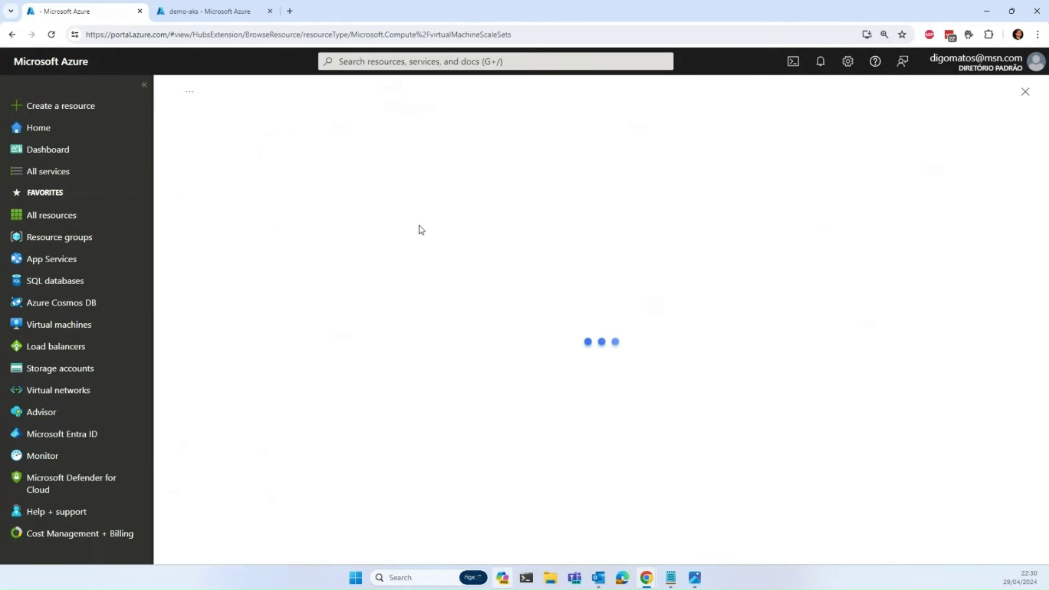
Step: Check the portal notifications for the azurelinux pool addition and refresh the demo-aks node pools list
{"action": "left_click", "coordinate": [235, 14]}
{"action": "left_click", "coordinate": [820, 63]}
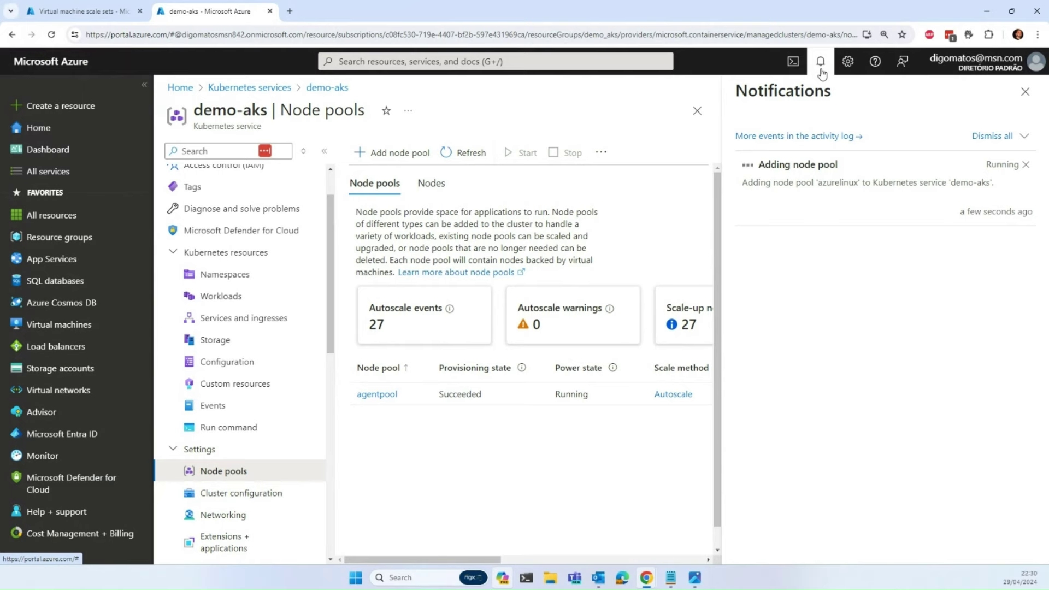
{"action": "left_click", "coordinate": [821, 65]}
{"action": "left_click", "coordinate": [696, 152]}
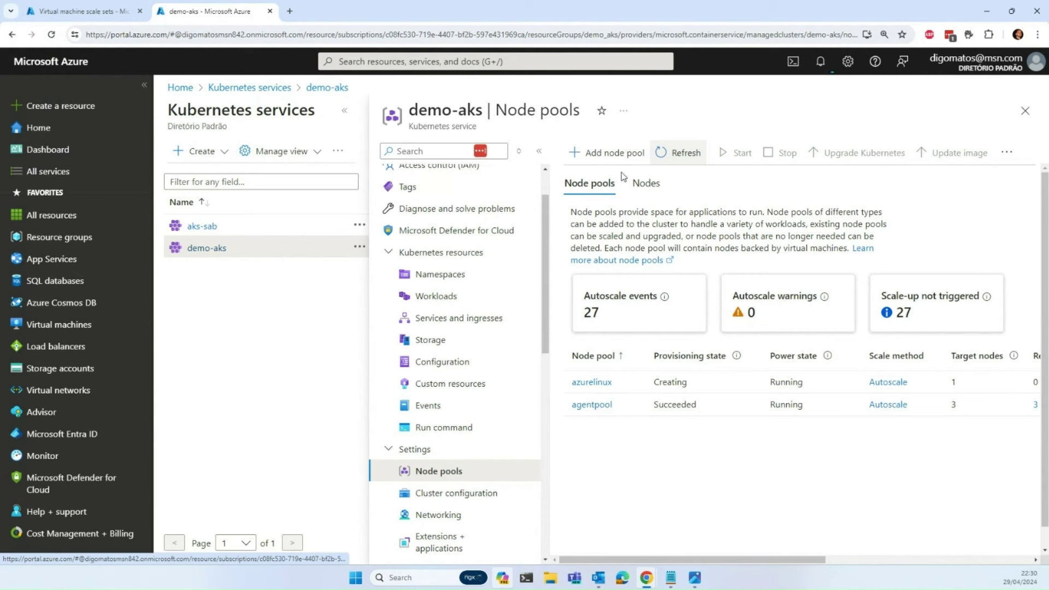
{"action": "left_click", "coordinate": [679, 155]}
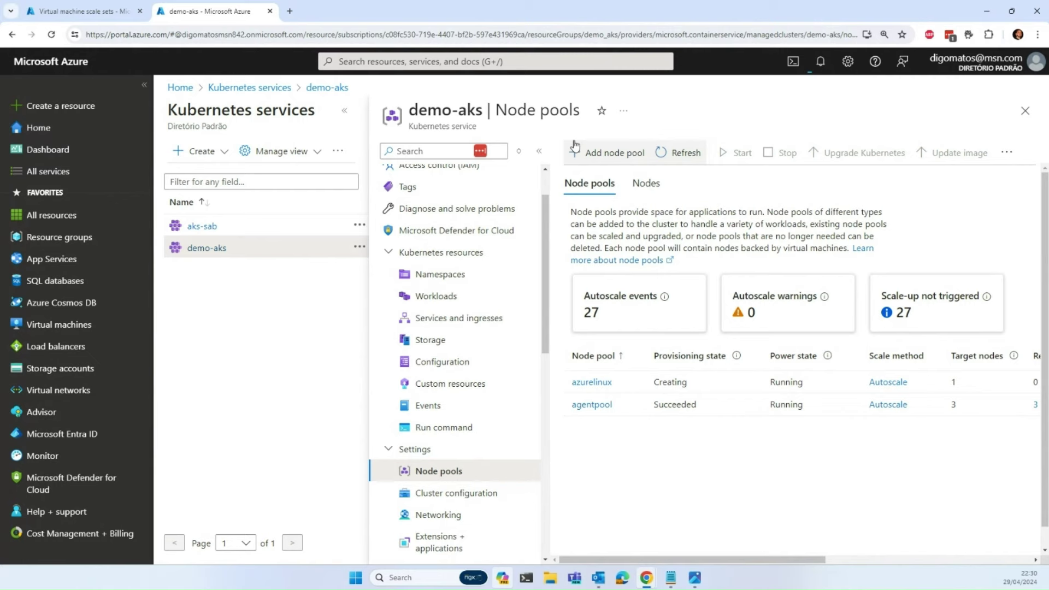
Step: Refresh the virtual machine scale sets list and reload the demo-aks node pools to check for azurelinux
{"action": "left_click", "coordinate": [82, 11]}
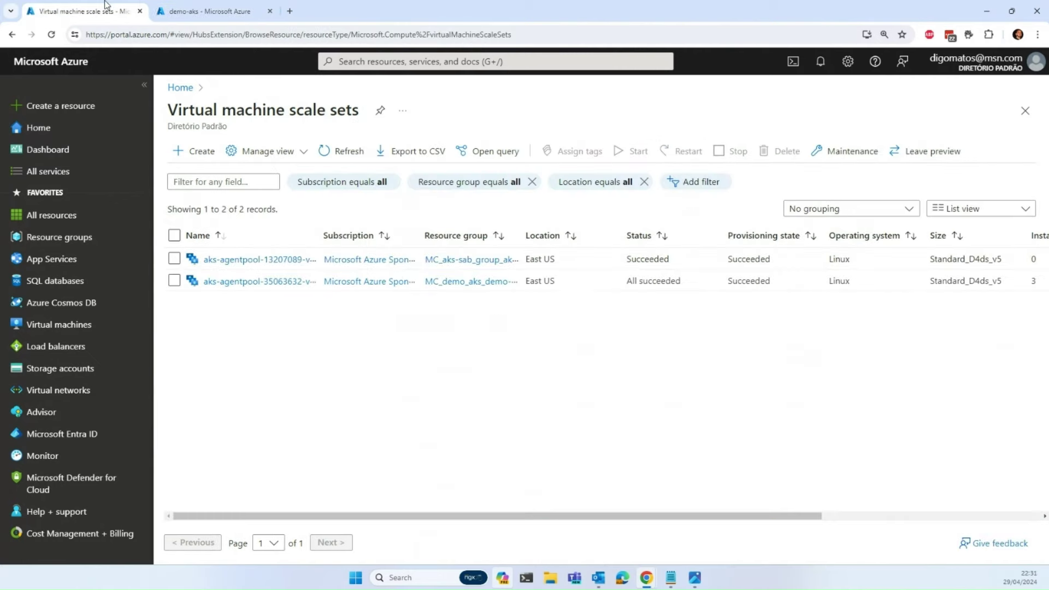
{"action": "left_click", "coordinate": [268, 8]}
{"action": "left_click", "coordinate": [82, 11]}
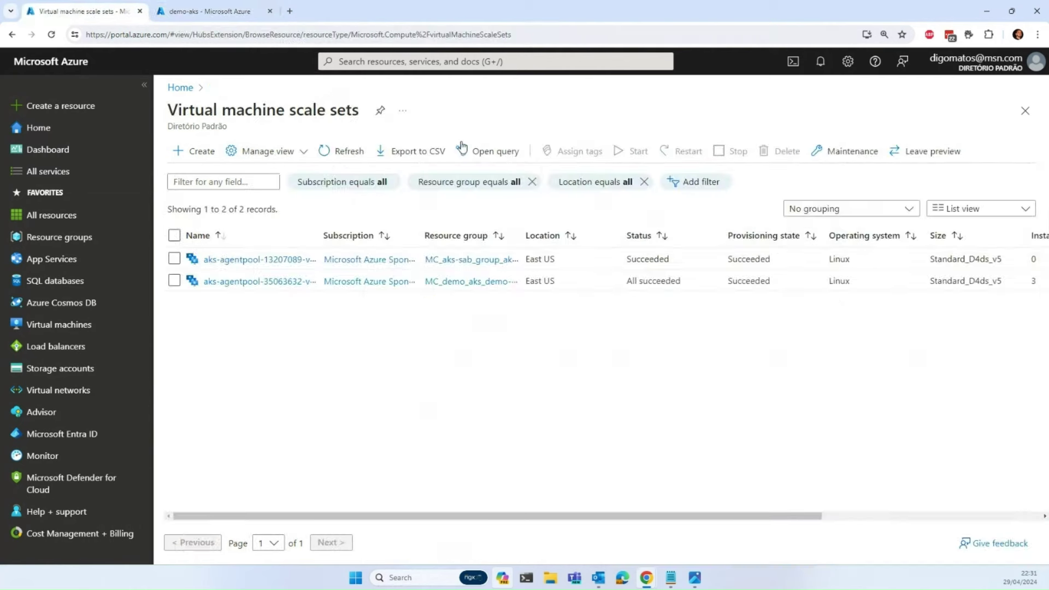
{"action": "left_click", "coordinate": [349, 151]}
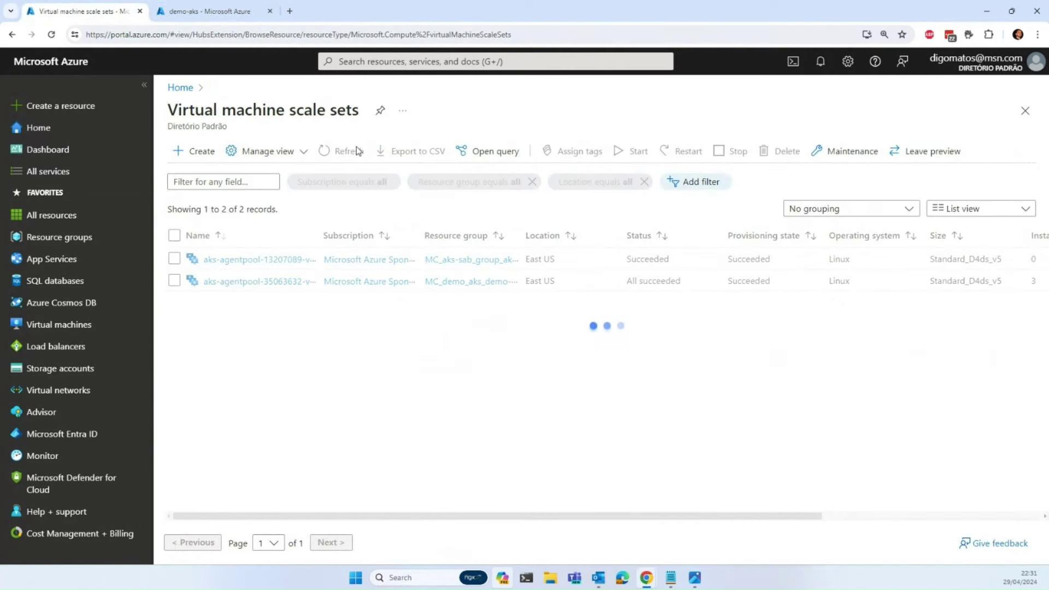
{"action": "left_click", "coordinate": [218, 11]}
{"action": "left_click", "coordinate": [675, 151]}
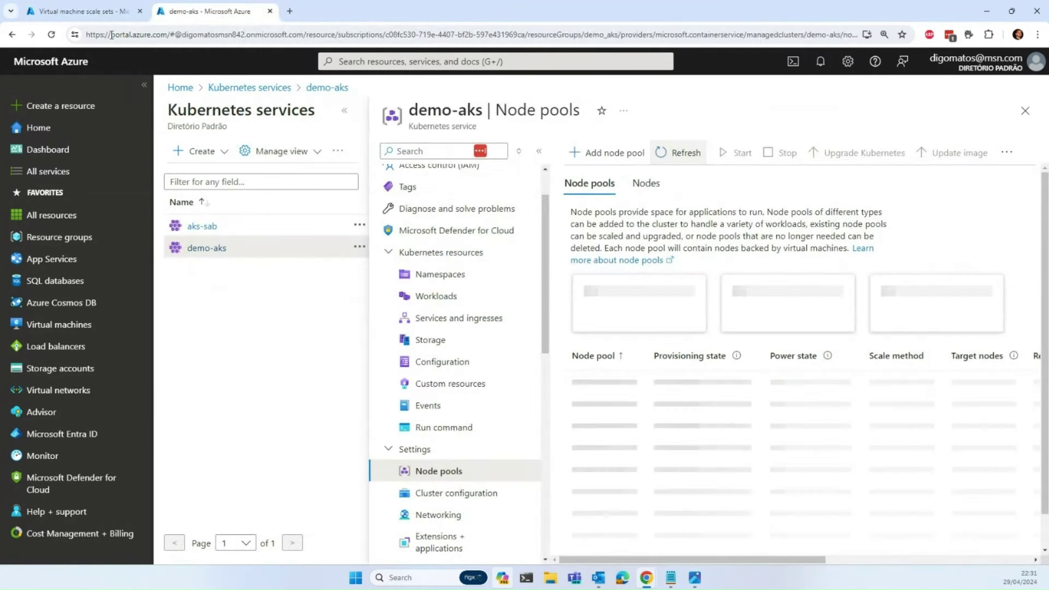
Step: Monitor azurelinux's creation by comparing the scale sets list with repeatedly refreshed demo-aks node pools
{"action": "left_click", "coordinate": [82, 11]}
{"action": "left_click", "coordinate": [235, 5]}
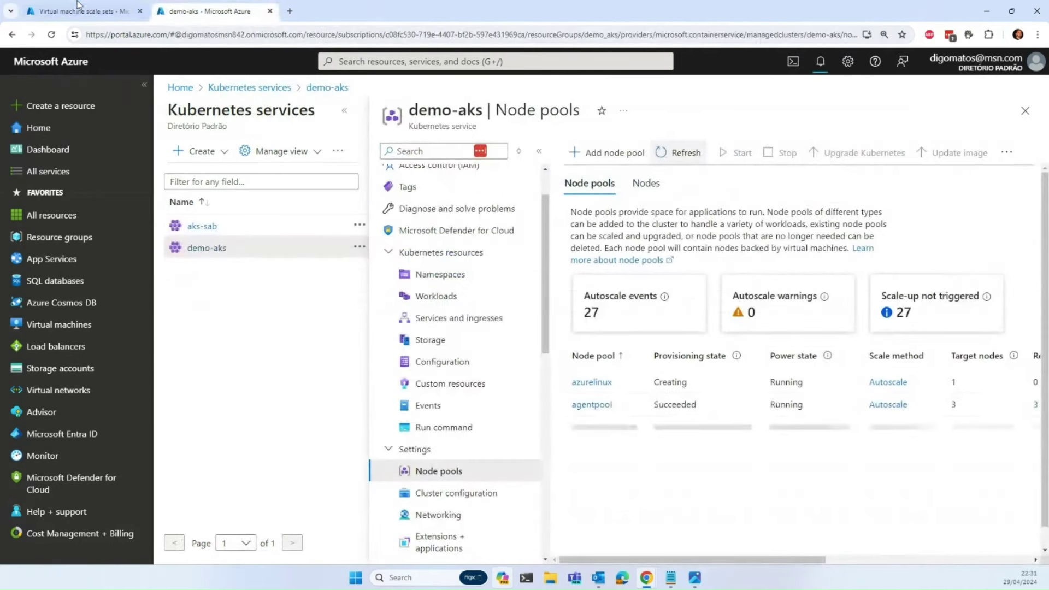
{"action": "left_click", "coordinate": [82, 11]}
{"action": "left_click", "coordinate": [200, 8]}
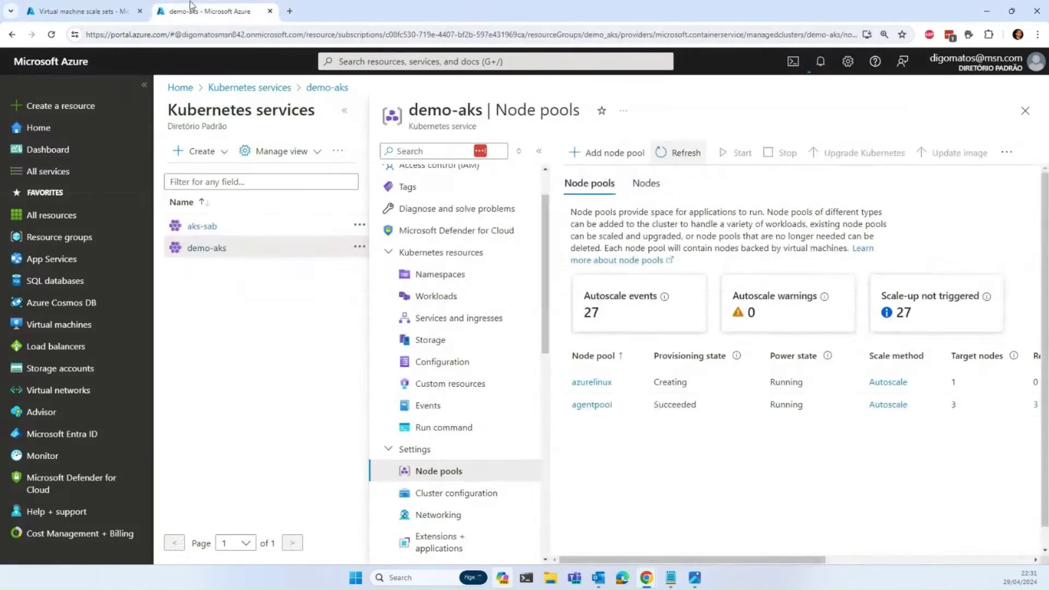
{"action": "left_click", "coordinate": [663, 155]}
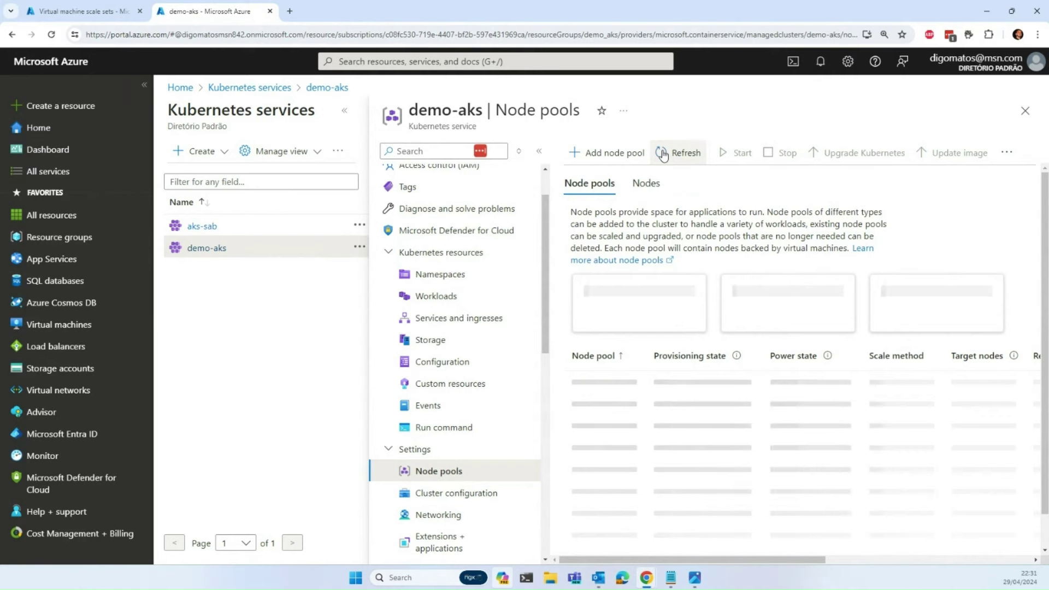
{"action": "left_click", "coordinate": [126, 4]}
{"action": "left_click", "coordinate": [202, 11]}
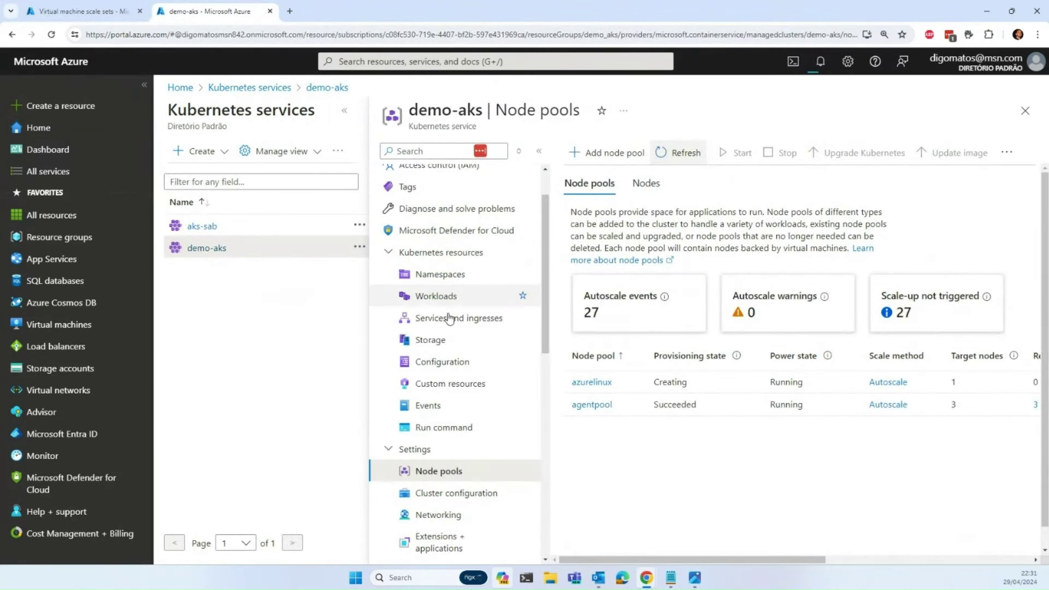
{"action": "scroll", "coordinate": [455, 316], "scroll_direction": "down", "scroll_amount": 1}
{"action": "left_click", "coordinate": [82, 11]}
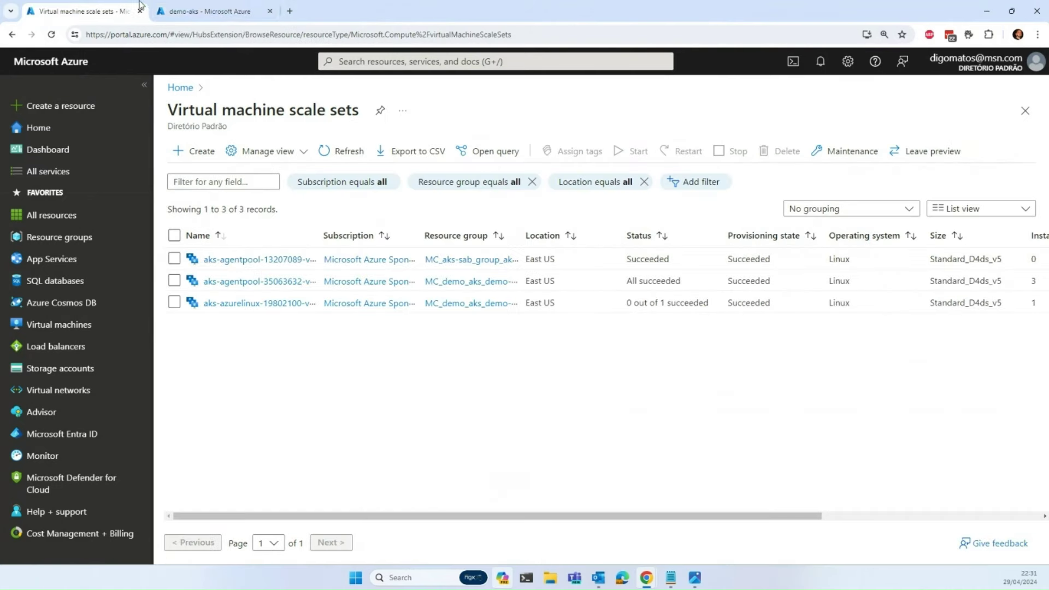
{"action": "left_click", "coordinate": [218, 11]}
{"action": "left_click", "coordinate": [687, 160]}
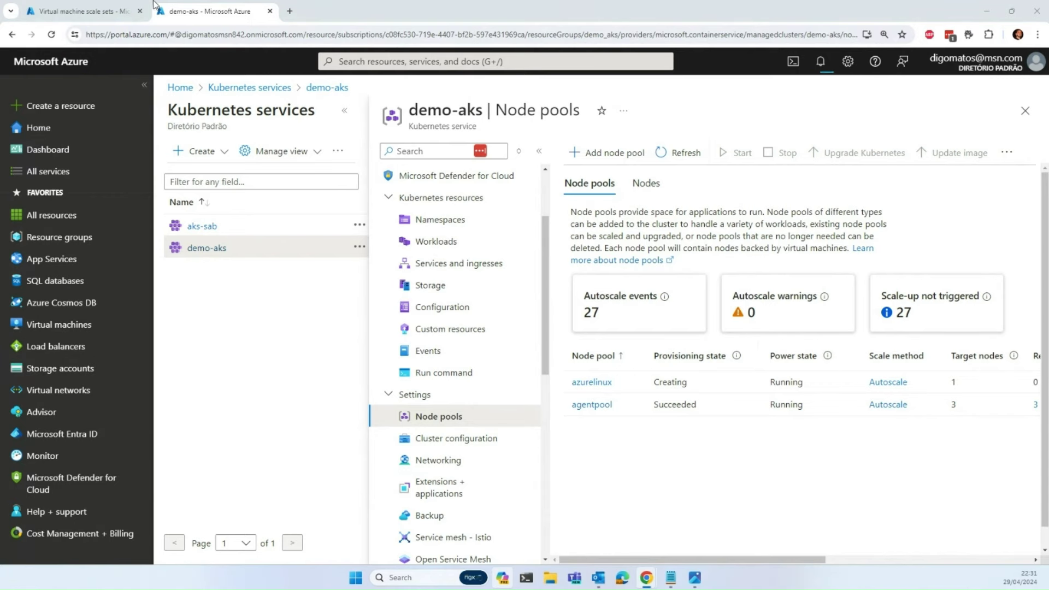
Step: Open the aks-azurelinux-19802100-vmss scale set and examine its provisioning status details, then return to its overview
{"action": "left_click", "coordinate": [126, 11]}
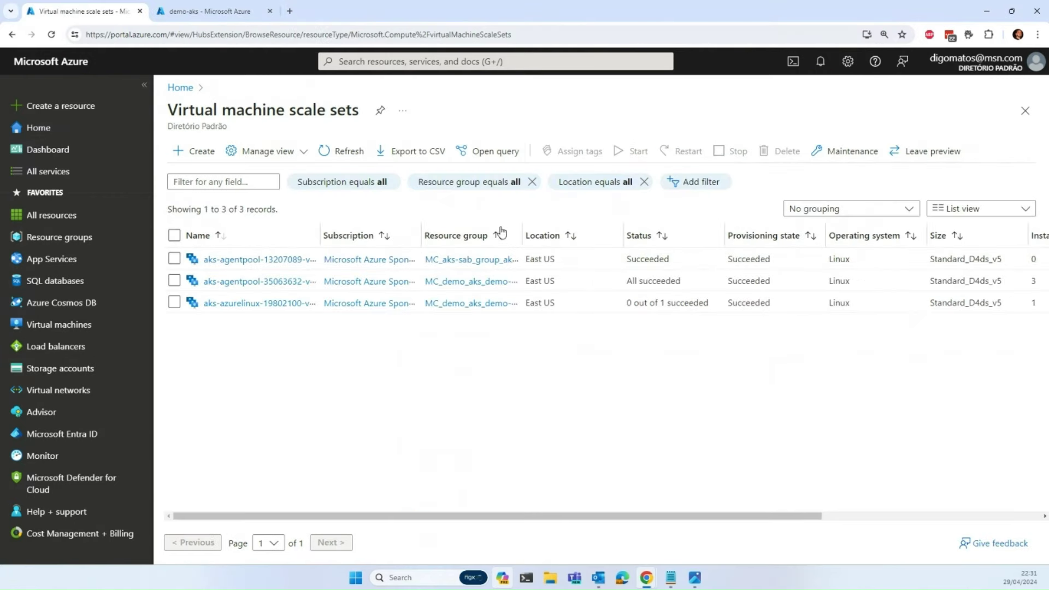
{"action": "double_click", "coordinate": [267, 305]}
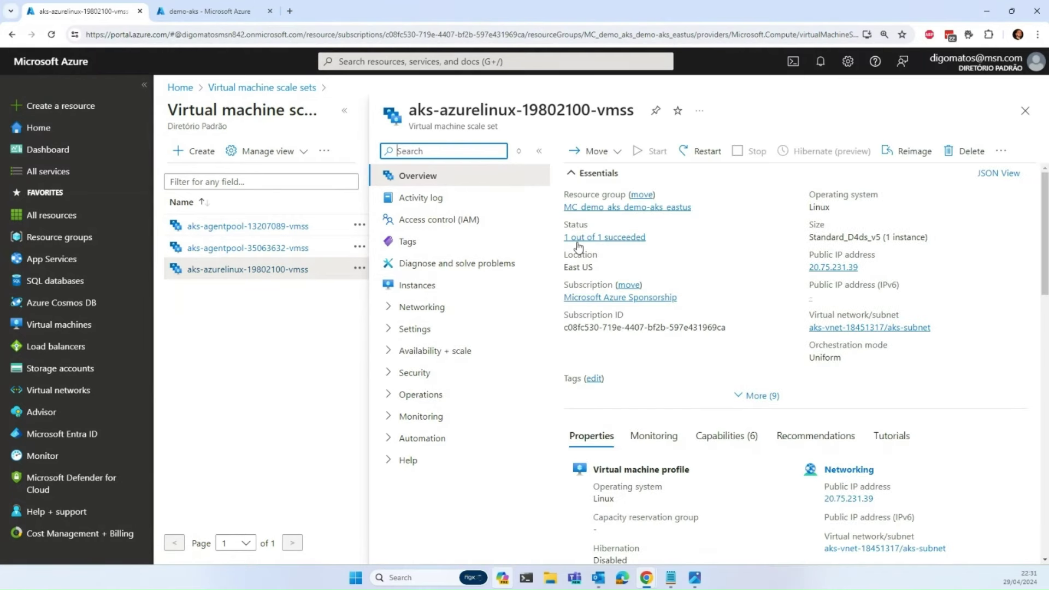
{"action": "left_click", "coordinate": [633, 238]}
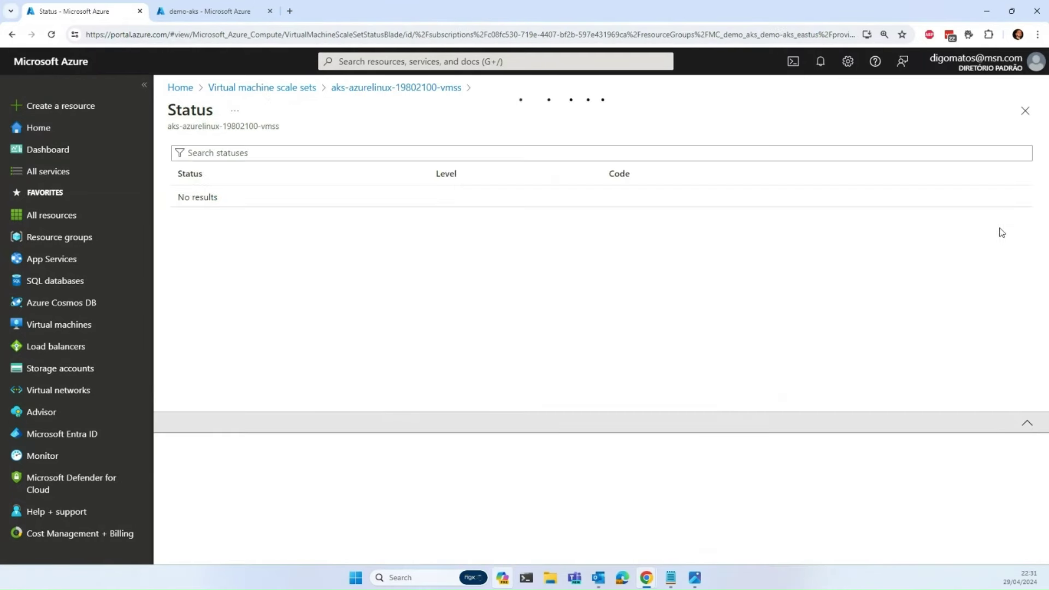
{"action": "left_click", "coordinate": [538, 192]}
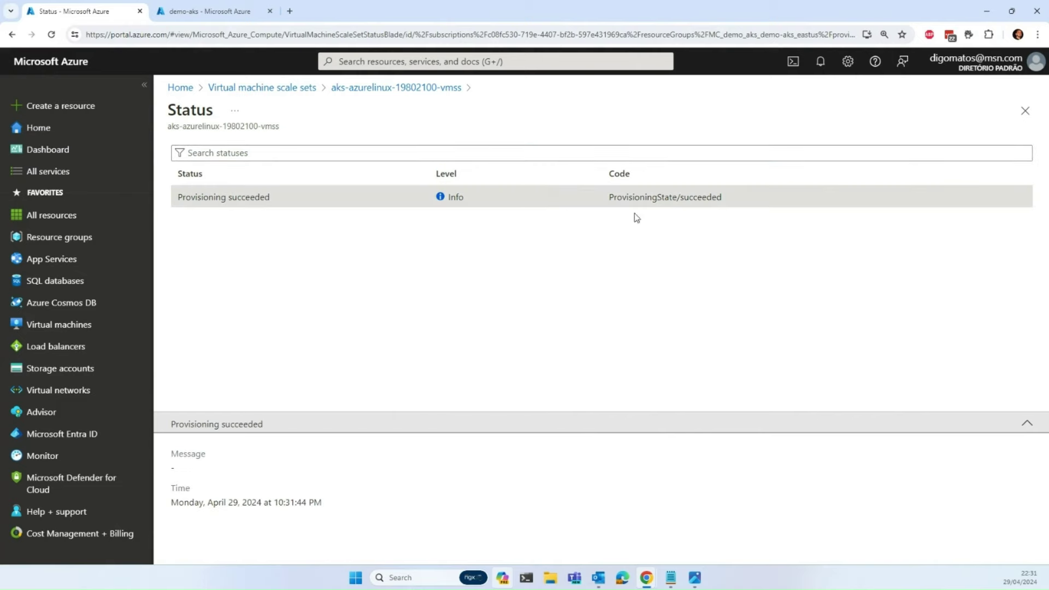
{"action": "left_click", "coordinate": [1024, 110]}
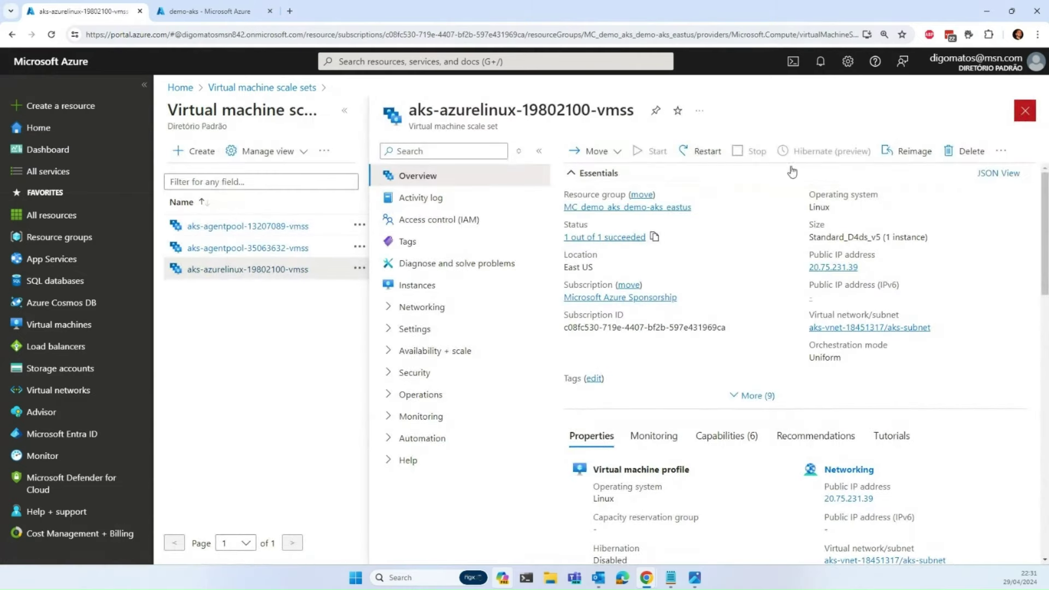
Step: Refresh the demo-aks node pools and the virtual machine scale sets list to check azurelinux's provisioning progress
{"action": "left_click", "coordinate": [226, 5]}
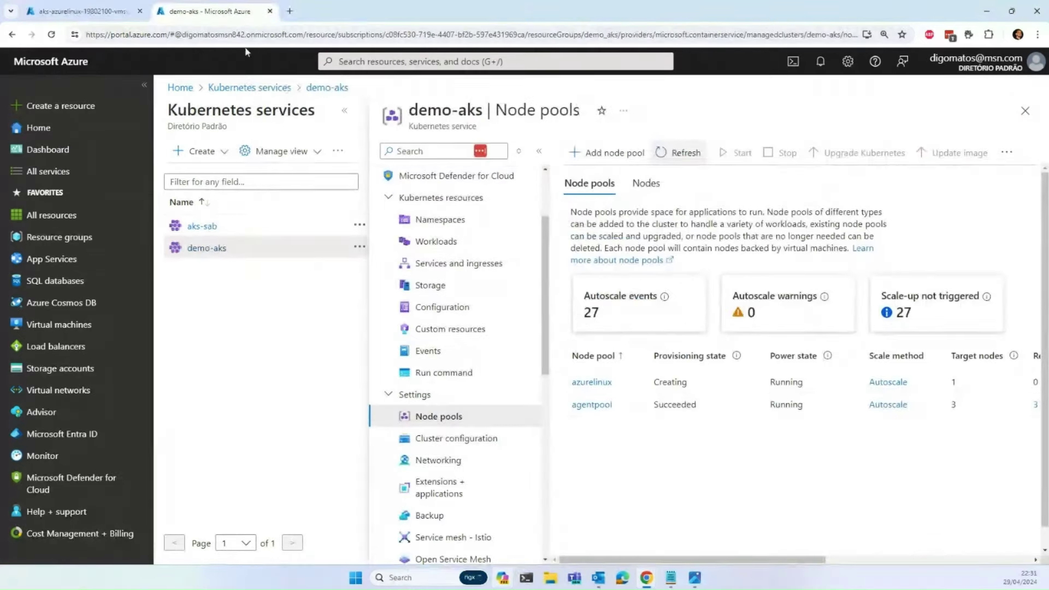
{"action": "left_click", "coordinate": [668, 149]}
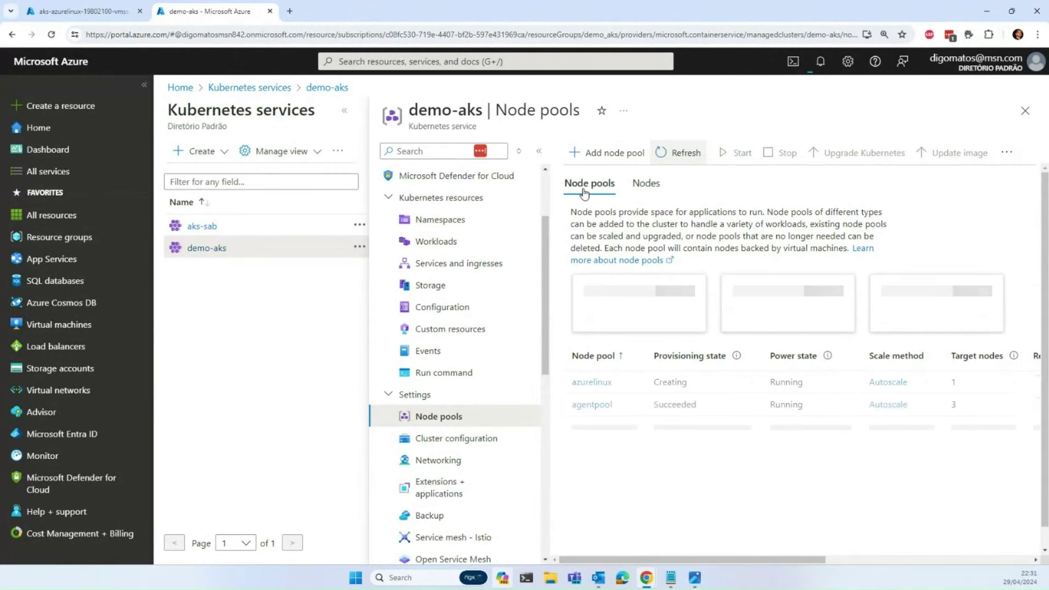
{"action": "left_click", "coordinate": [10, 10]}
{"action": "left_click", "coordinate": [65, 37]}
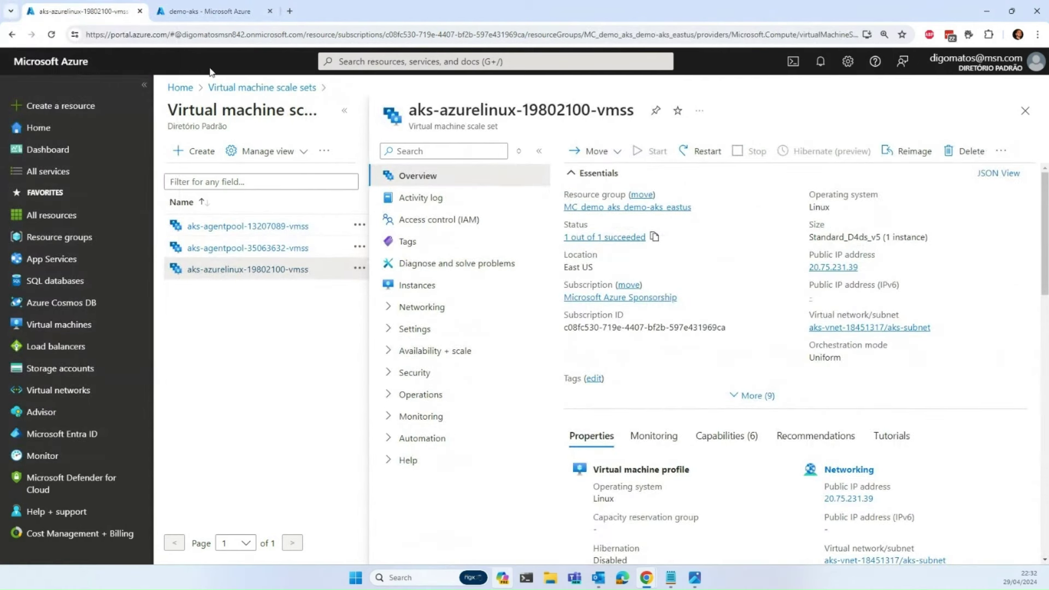
{"action": "left_click", "coordinate": [1024, 110]}
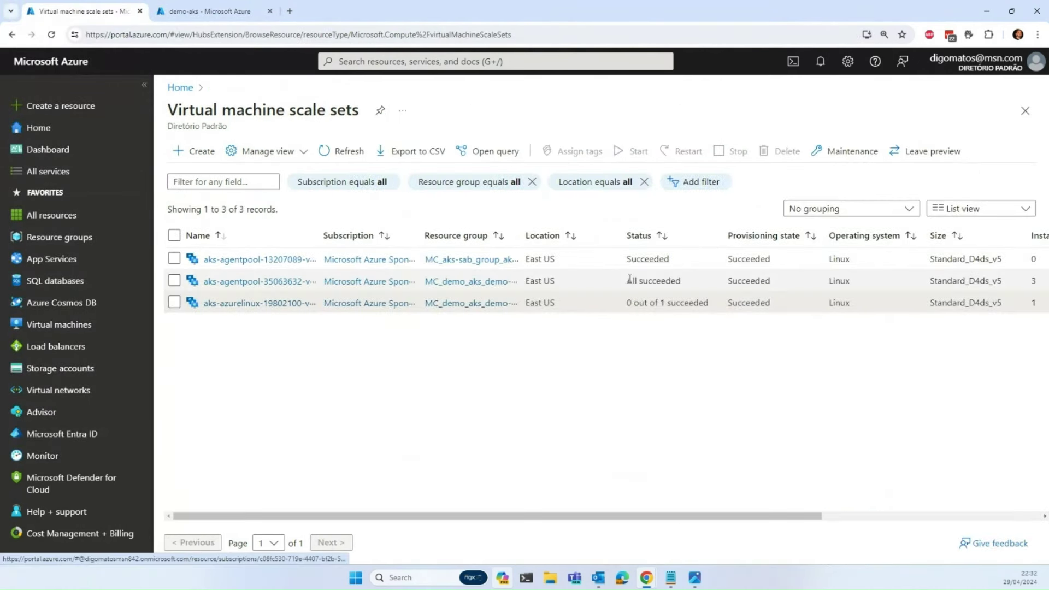
{"action": "left_click", "coordinate": [347, 152]}
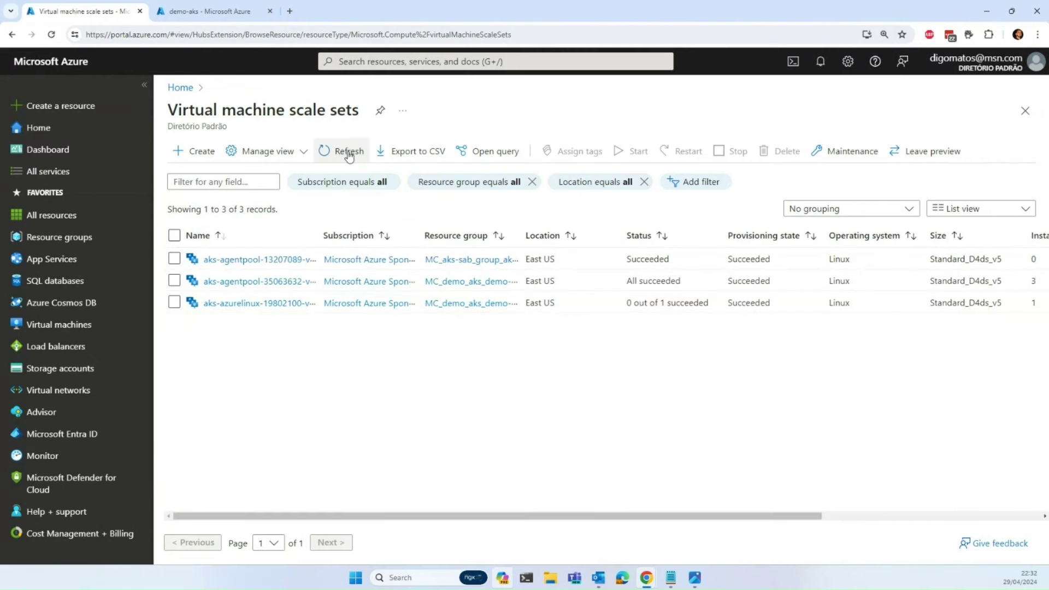
{"action": "left_click", "coordinate": [349, 154]}
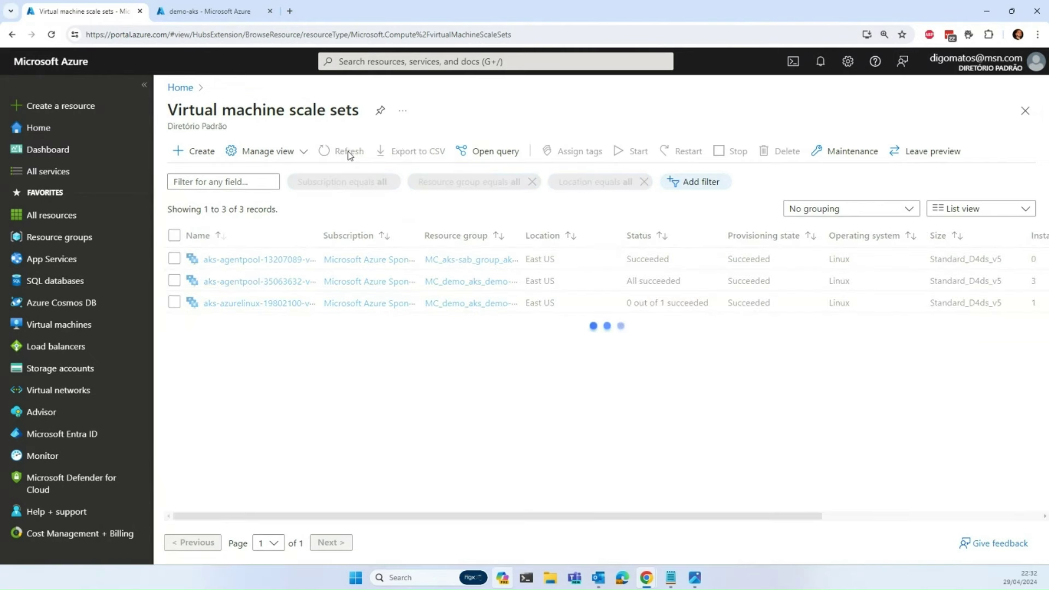
Step: Open the aks-azurelinux-19802100-vmss scale set from the list and review its overview properties
{"action": "left_click", "coordinate": [254, 303]}
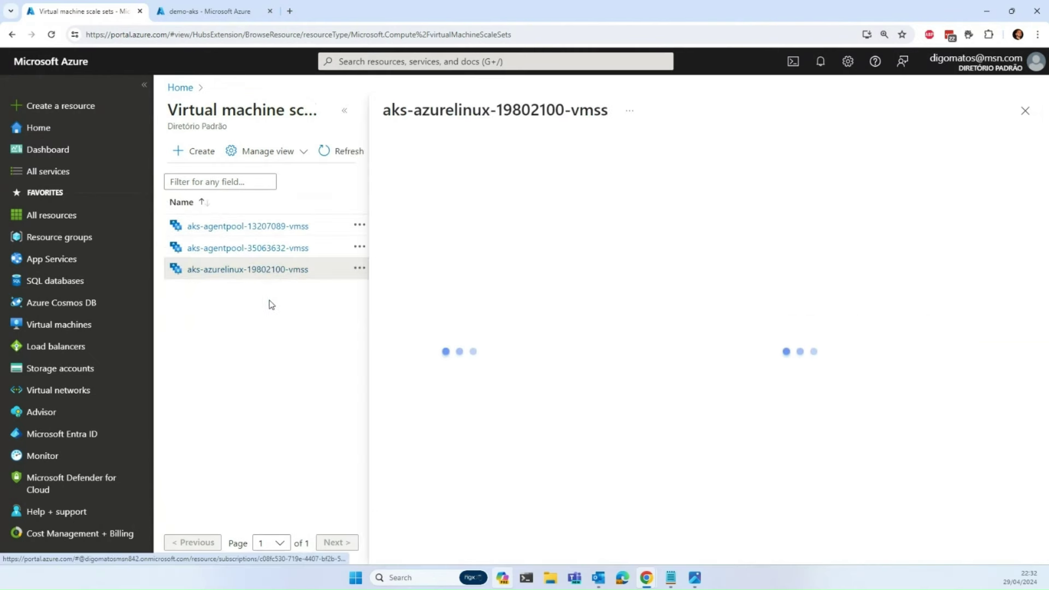
{"action": "left_click", "coordinate": [1025, 111]}
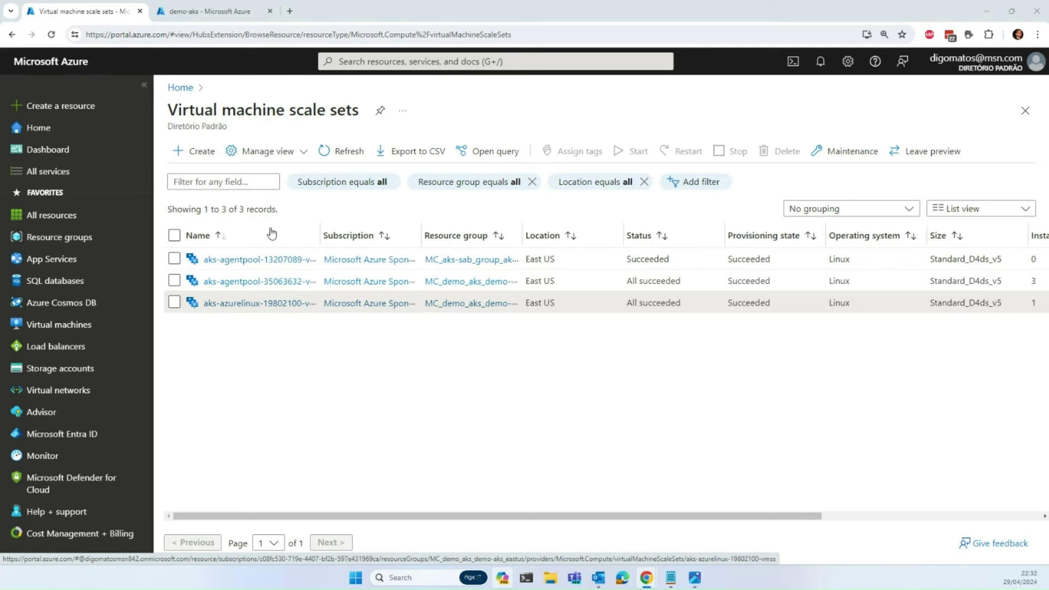
{"action": "left_click", "coordinate": [272, 303]}
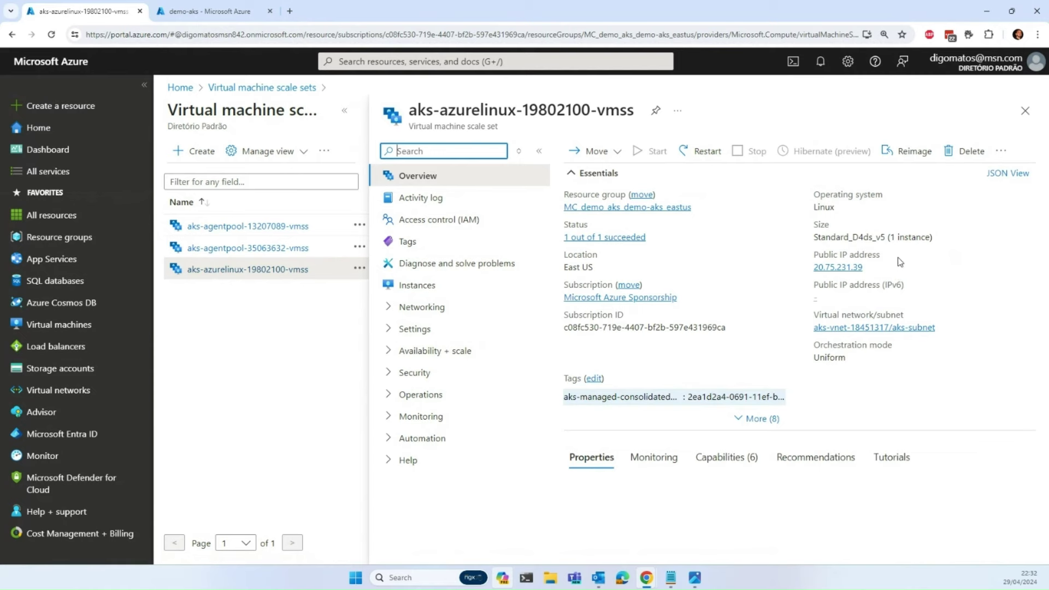
{"action": "scroll", "coordinate": [882, 334], "scroll_direction": "down", "scroll_amount": 5}
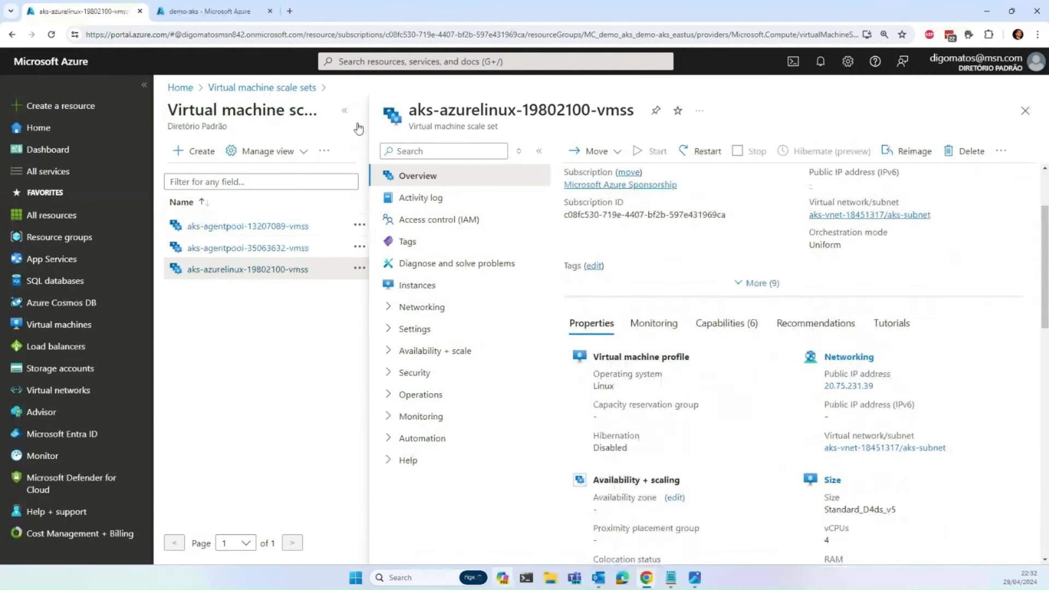
Step: Refresh the demo-aks node pools and open the azurelinux node pool's overview
{"action": "left_click", "coordinate": [208, 11]}
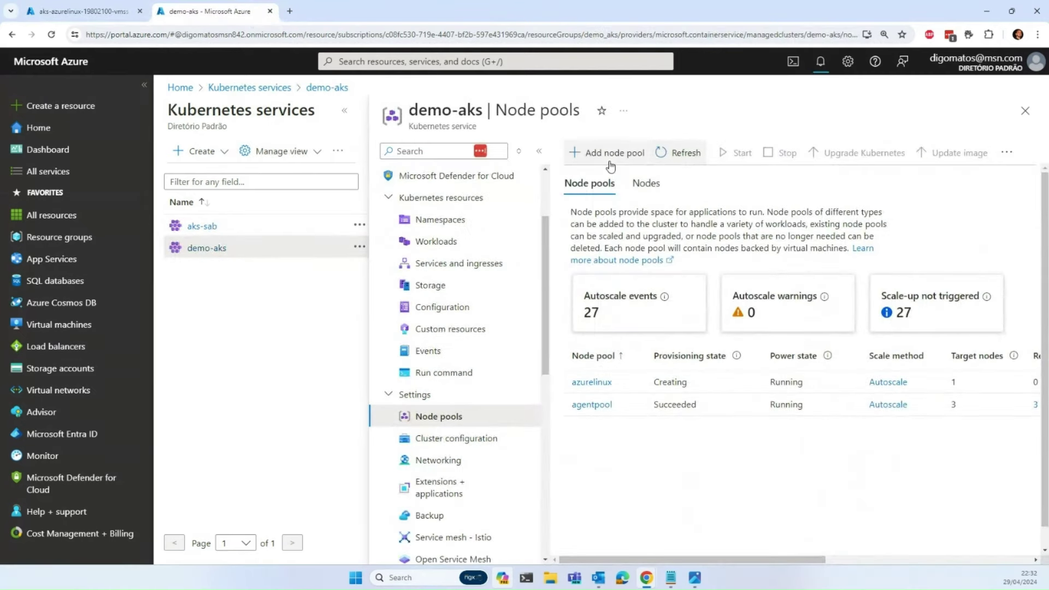
{"action": "left_click", "coordinate": [682, 155]}
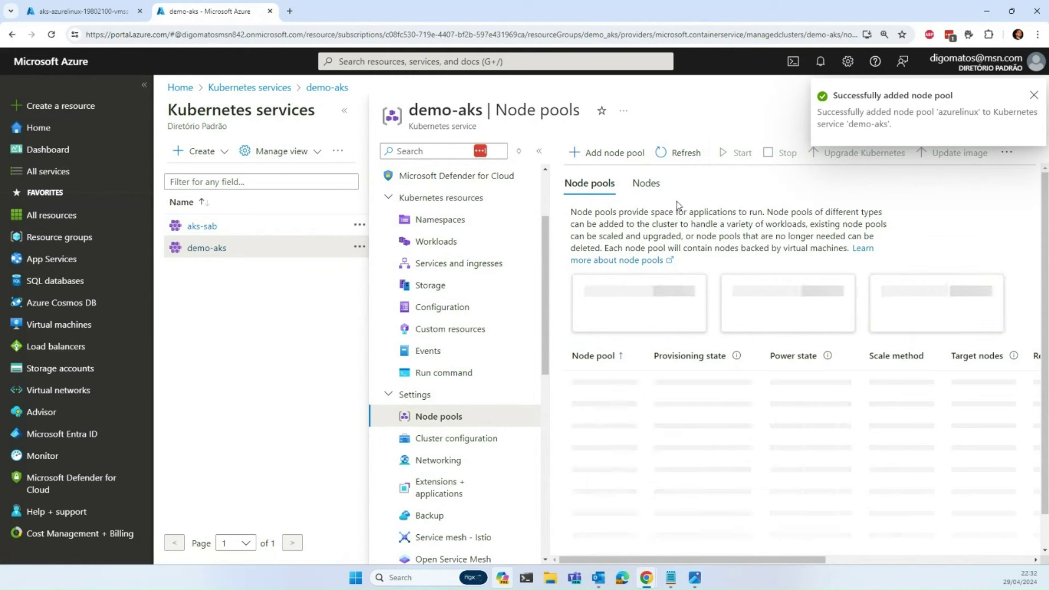
{"action": "left_click", "coordinate": [605, 382]}
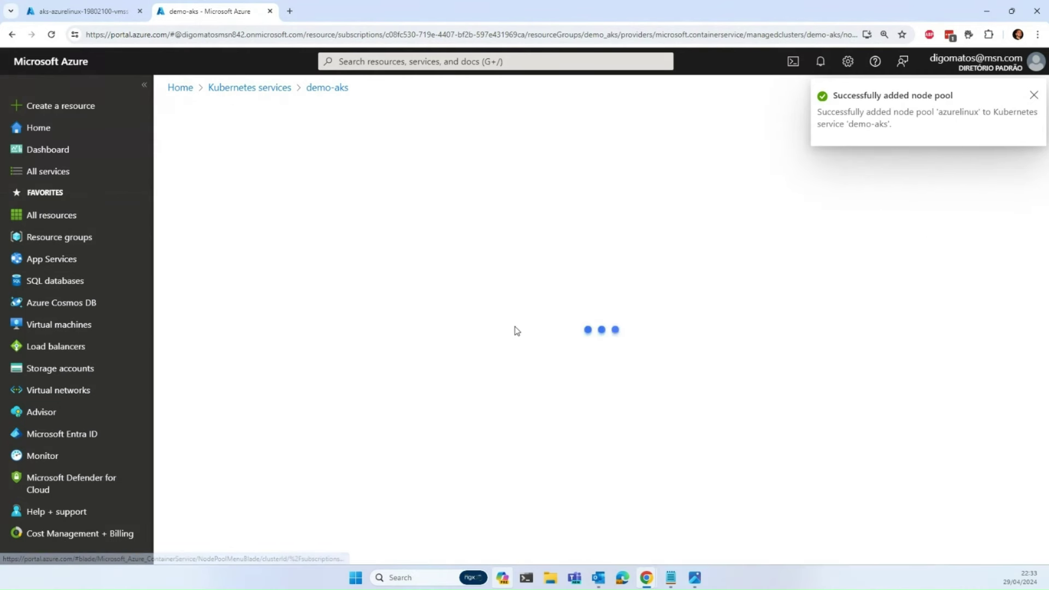
{"action": "left_click", "coordinate": [203, 196]}
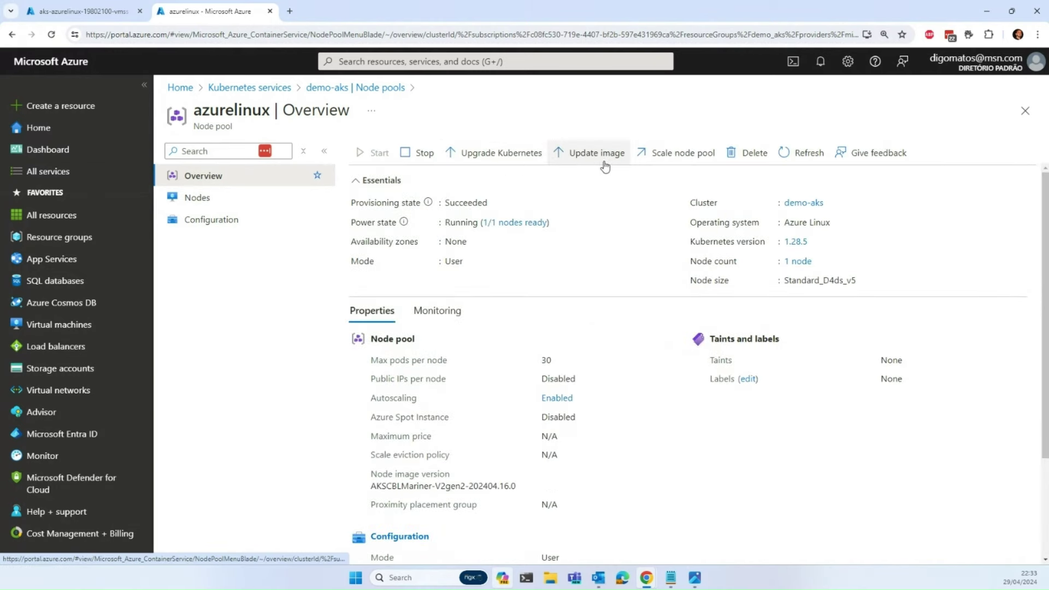
Step: Scale the azurelinux node pool by setting its autoscale minimum node count to 2 and apply the change
{"action": "left_click", "coordinate": [667, 164]}
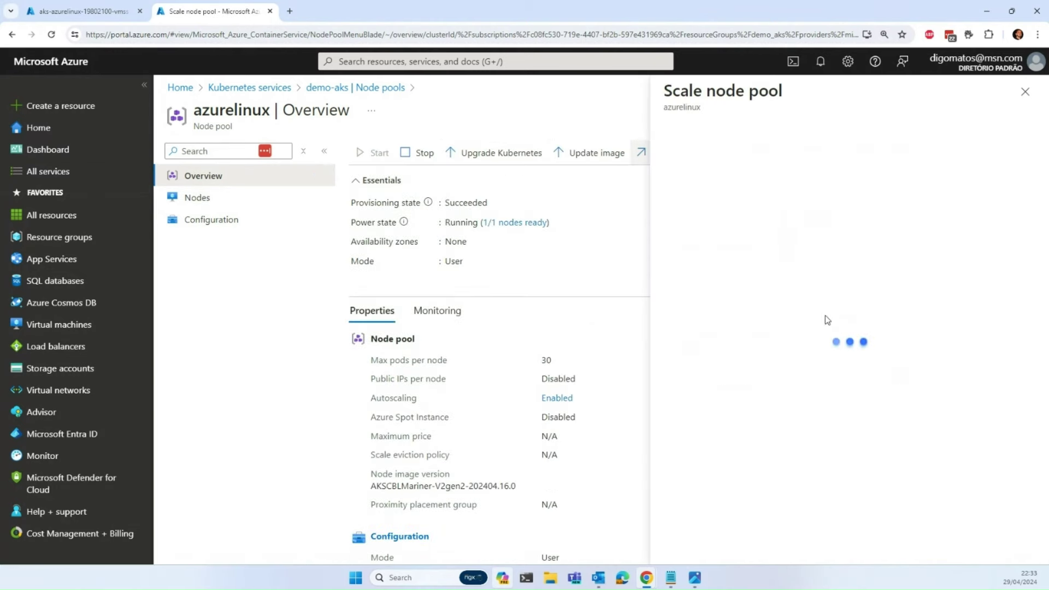
{"action": "double_click", "coordinate": [819, 269]}
{"action": "type", "text": "2"}
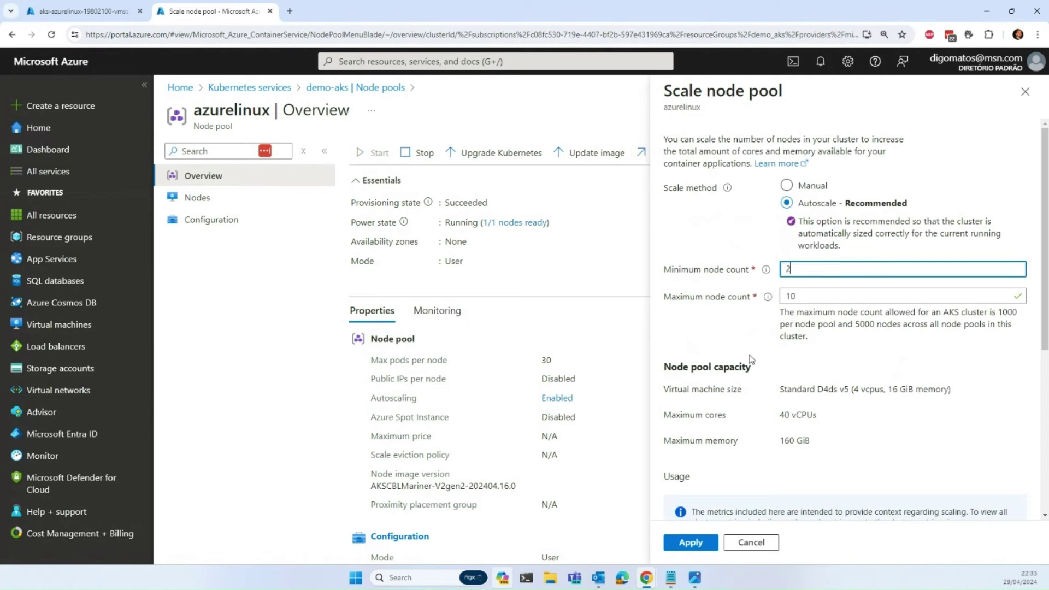
{"action": "left_click", "coordinate": [699, 549]}
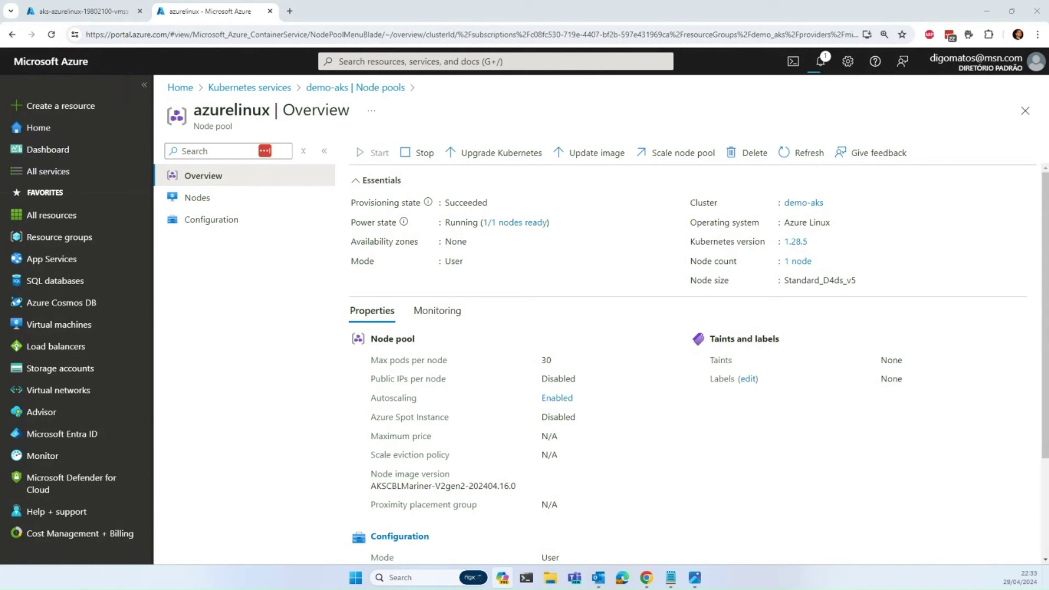
Step: Check the portal notifications for the scaling operation and inspect the overview and instances of aks-azurelinux-19802100-vmss
{"action": "left_click", "coordinate": [819, 61]}
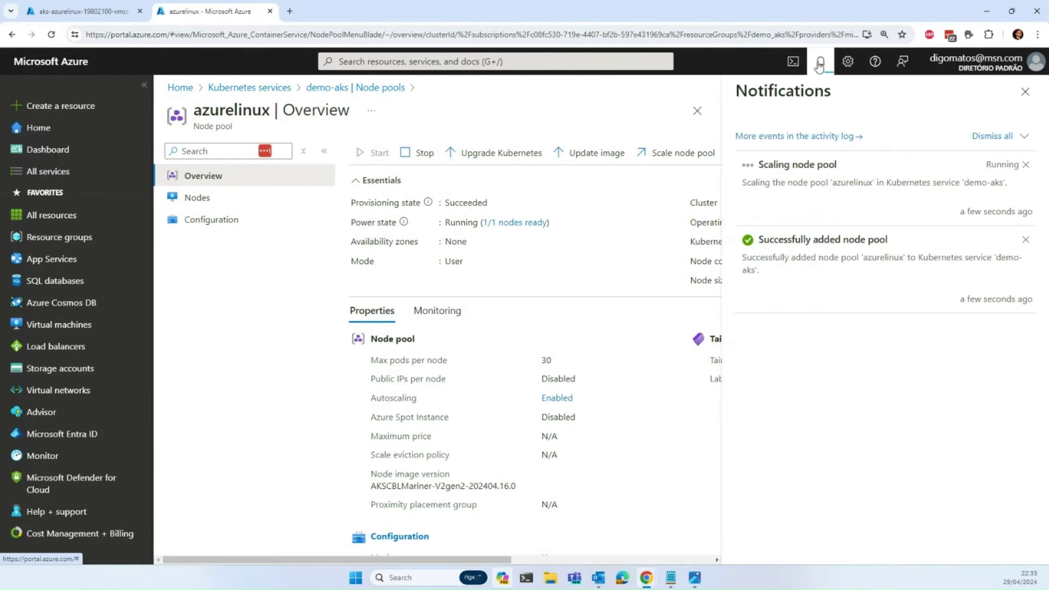
{"action": "key", "text": "ctrl+1"}
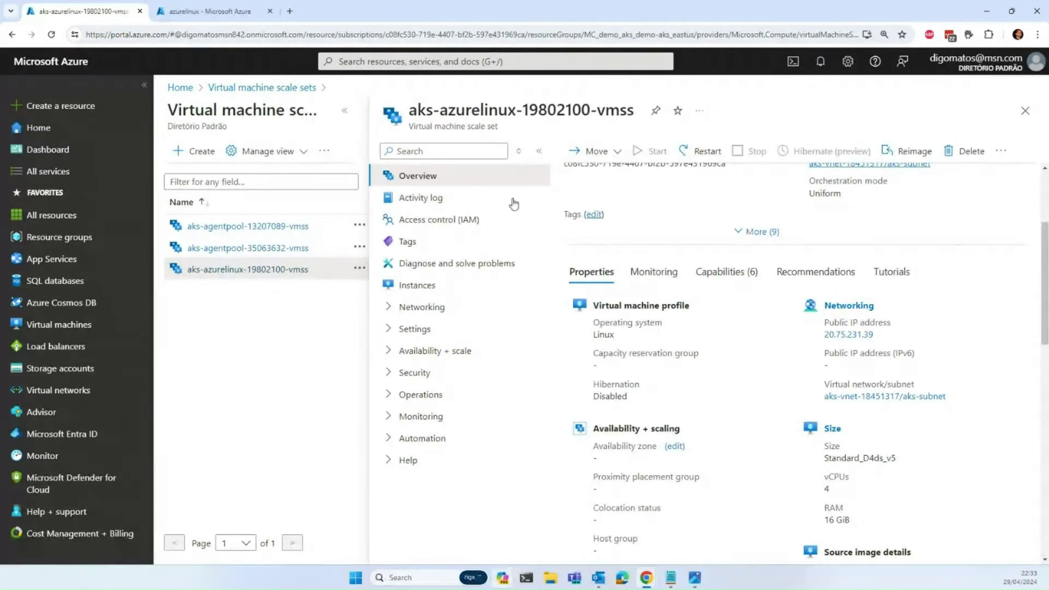
{"action": "left_click", "coordinate": [442, 198]}
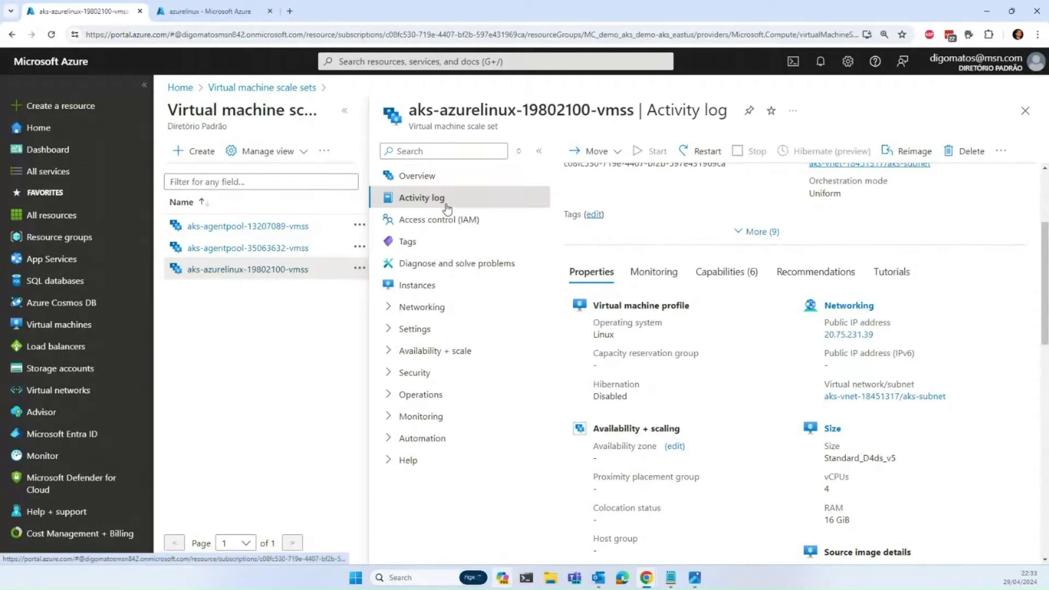
{"action": "left_click", "coordinate": [448, 184]}
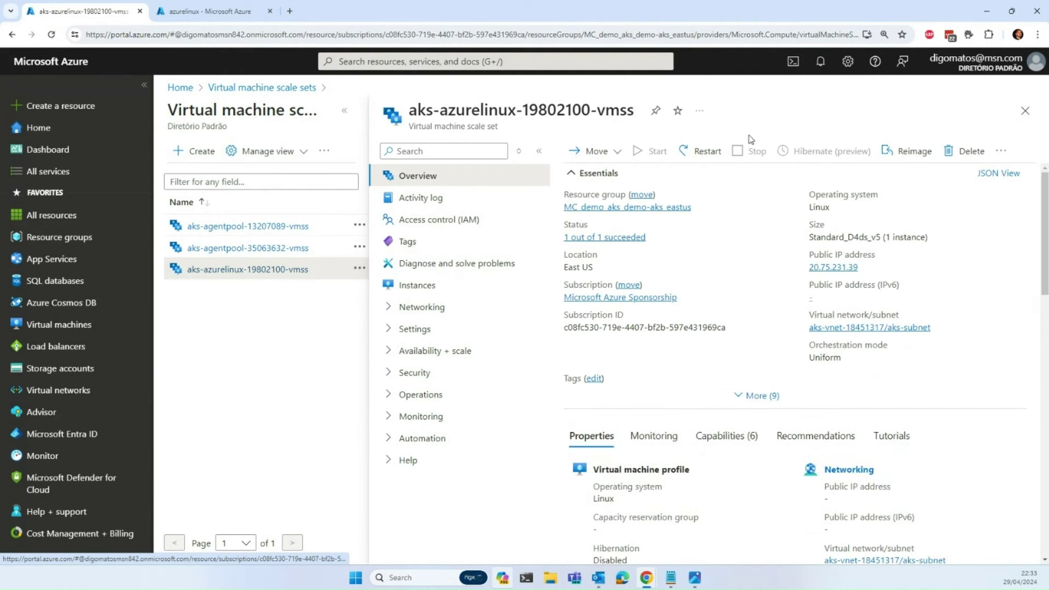
{"action": "left_click", "coordinate": [467, 285]}
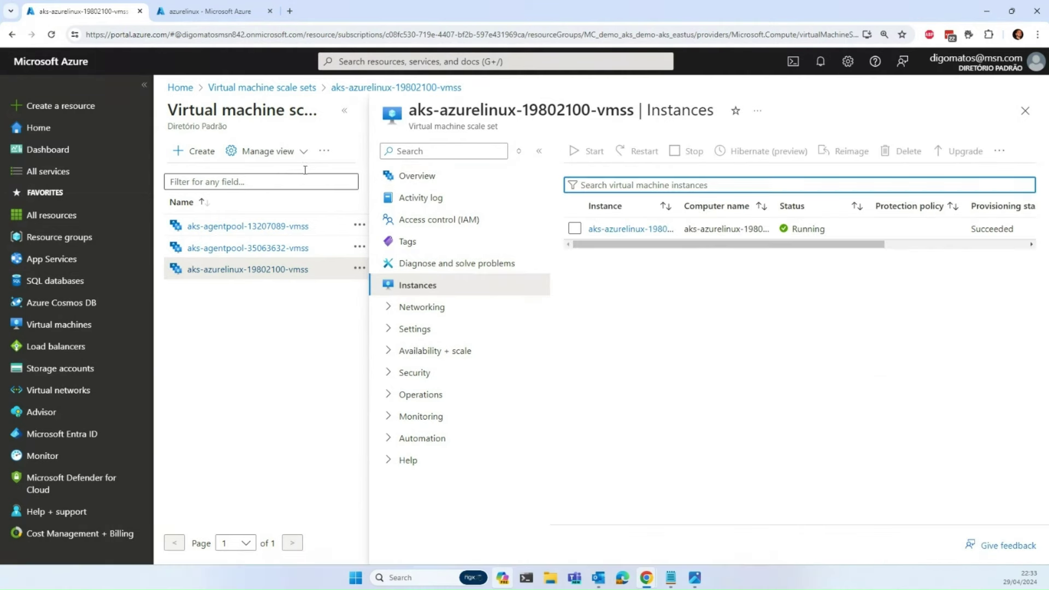
Step: Recheck the scaling notification, return to the virtual machine scale sets list and refresh it to examine the azurelinux scale set's status
{"action": "left_click", "coordinate": [187, 7]}
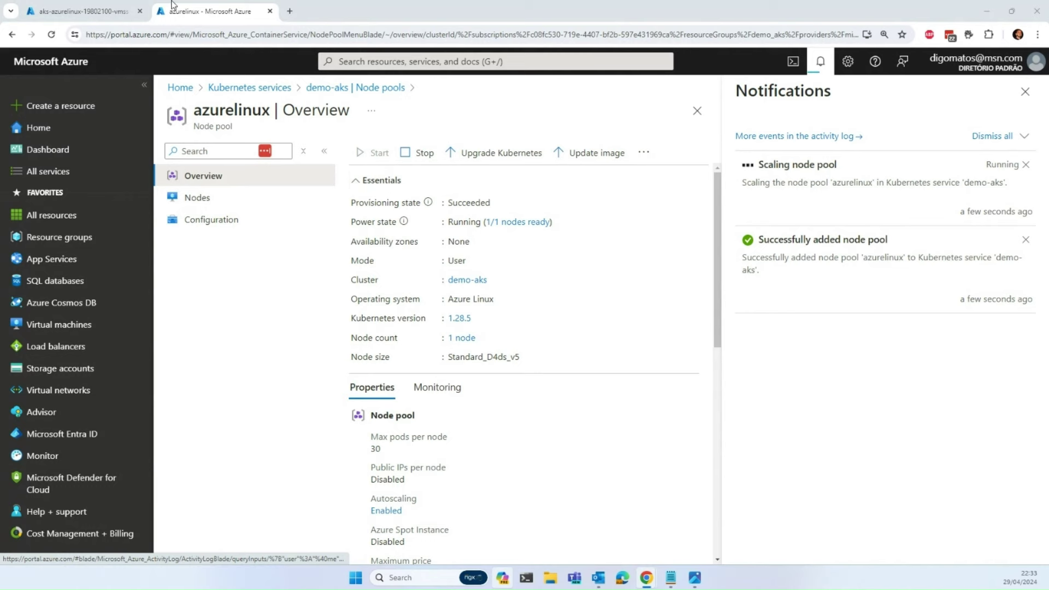
{"action": "left_click", "coordinate": [78, 7]}
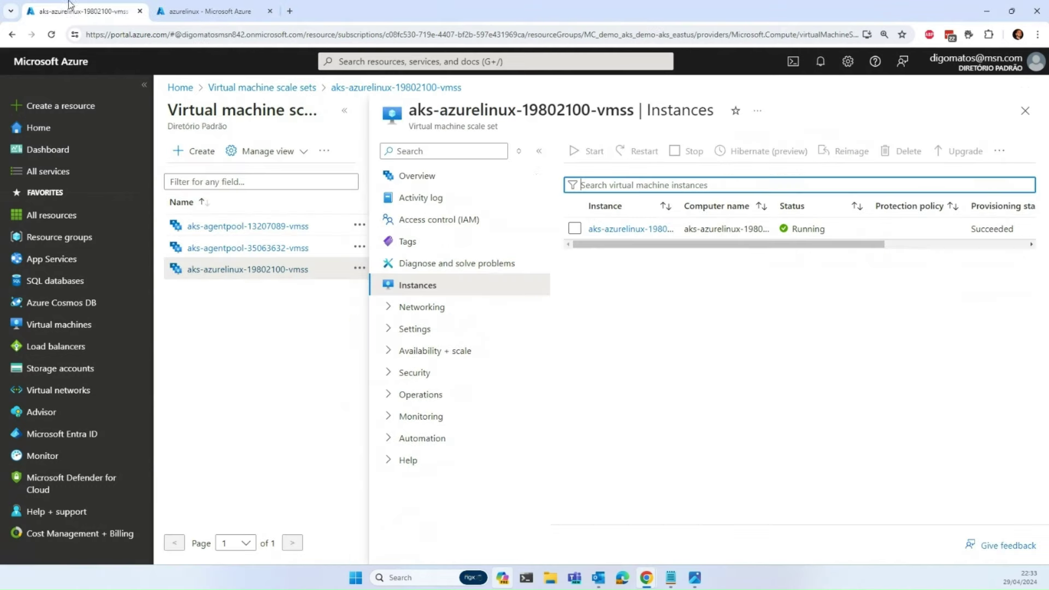
{"action": "left_click", "coordinate": [418, 177]}
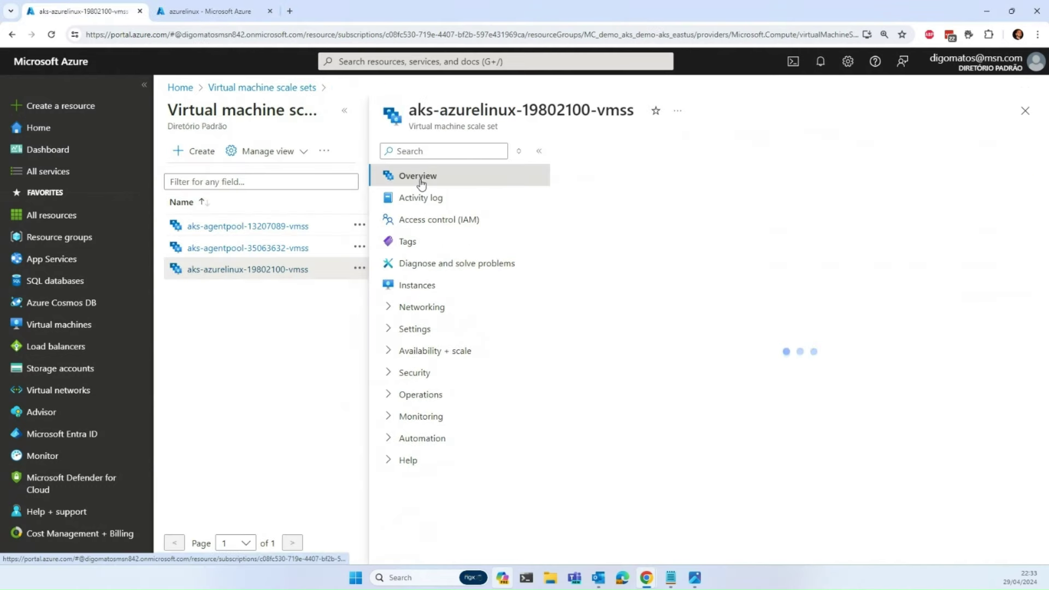
{"action": "left_click", "coordinate": [1025, 110]}
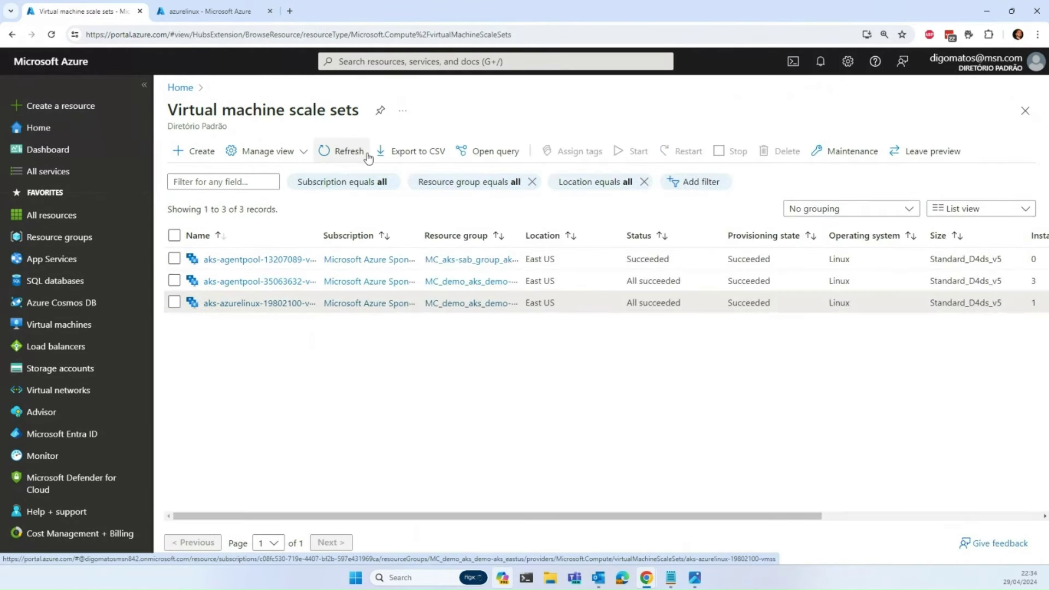
{"action": "left_click", "coordinate": [350, 151]}
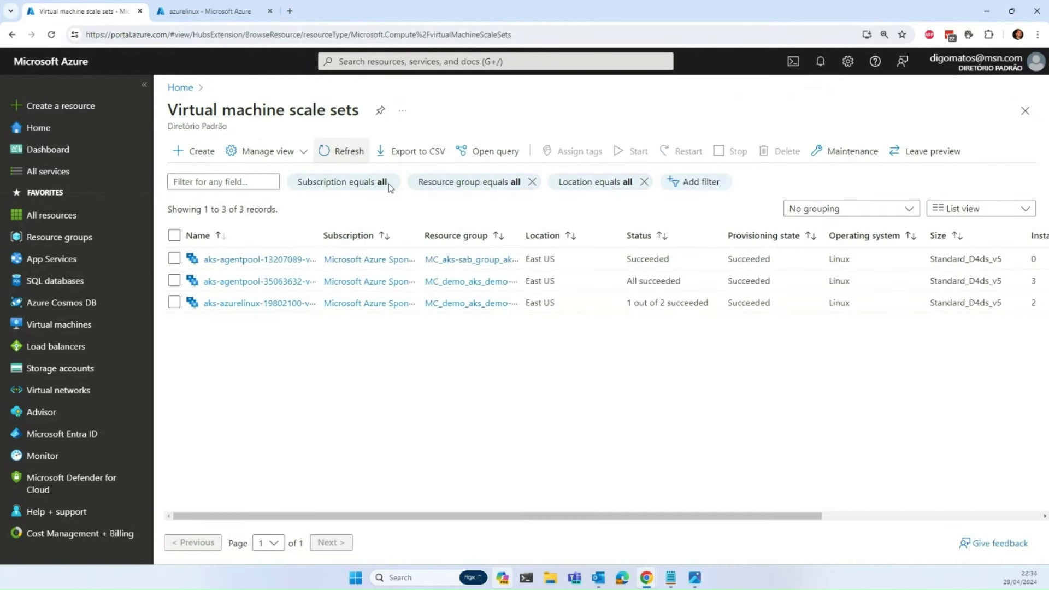
{"action": "left_click_drag", "start_coordinate": [627, 303], "coordinate": [696, 301]}
{"action": "left_click_drag", "start_coordinate": [617, 309], "coordinate": [715, 302]}
{"action": "left_click", "coordinate": [354, 156]}
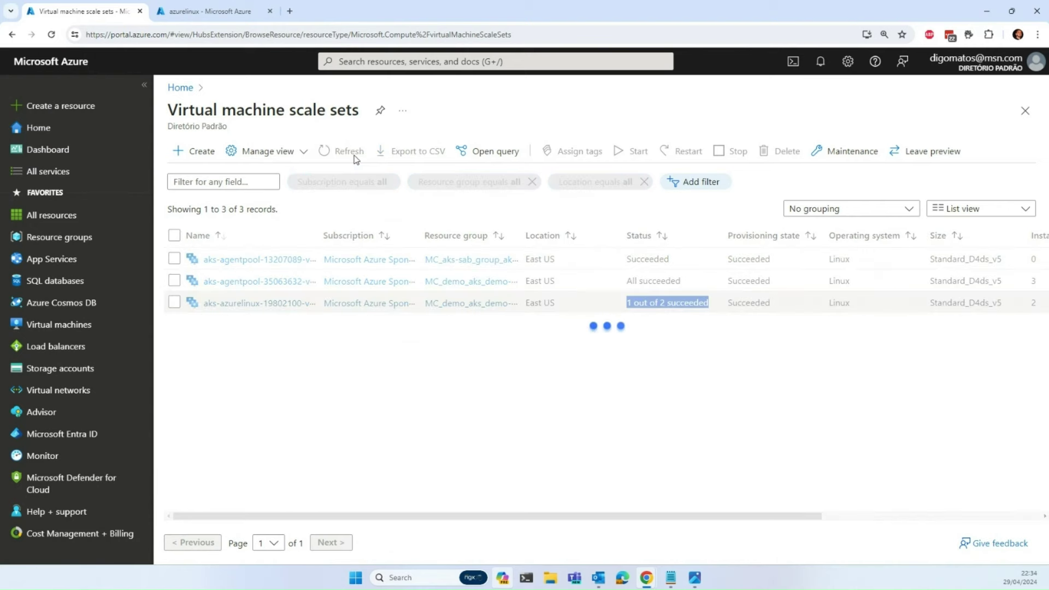
Step: Examine the instances and provisioning status details of aks-azurelinux-19802100-vmss, then return to the scale sets list and refresh it
{"action": "left_click", "coordinate": [281, 303]}
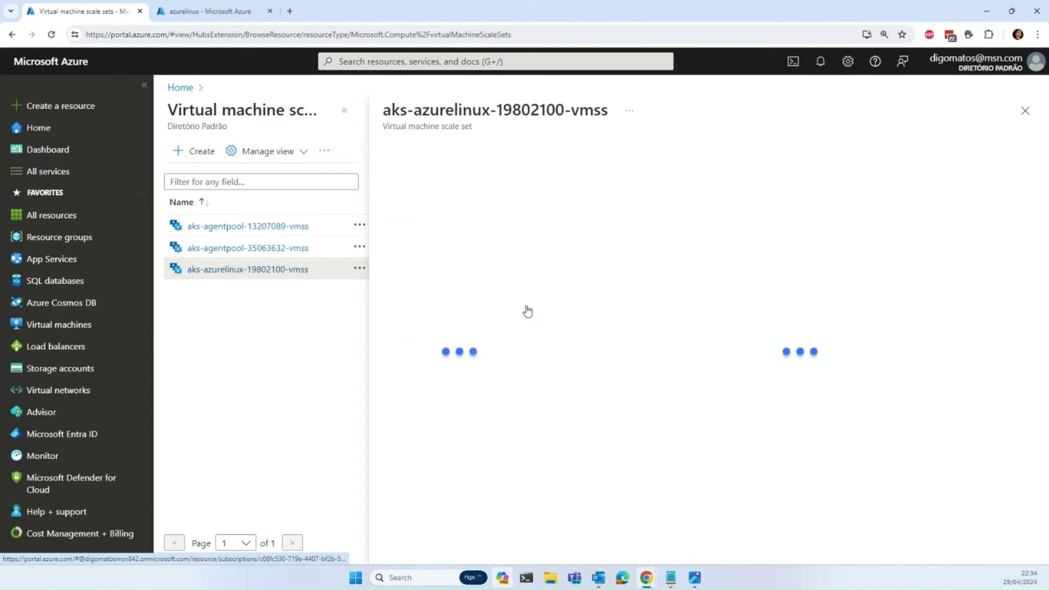
{"action": "left_click", "coordinate": [451, 290]}
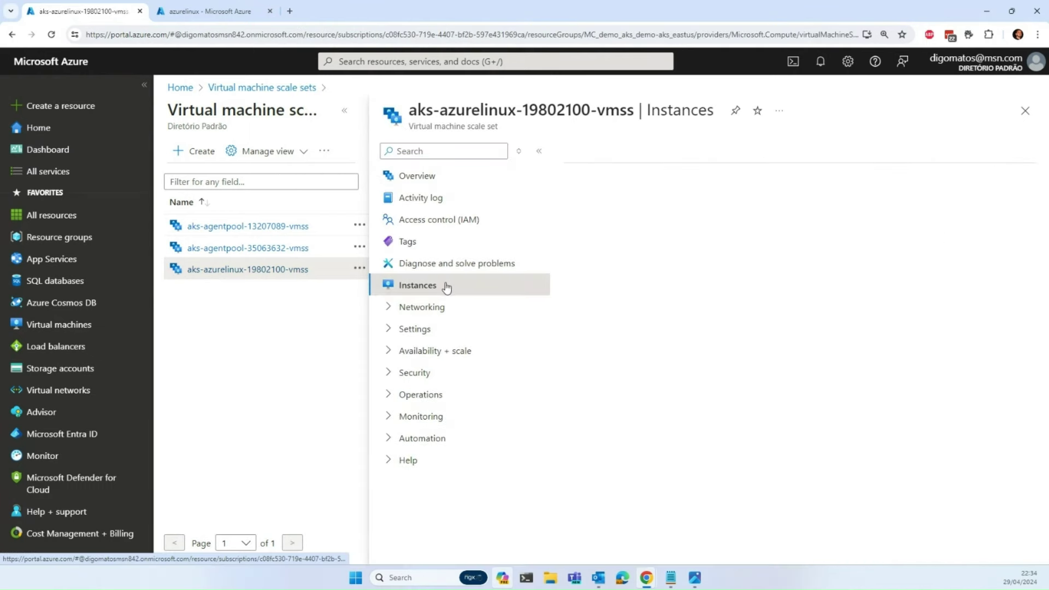
{"action": "left_click", "coordinate": [418, 181]}
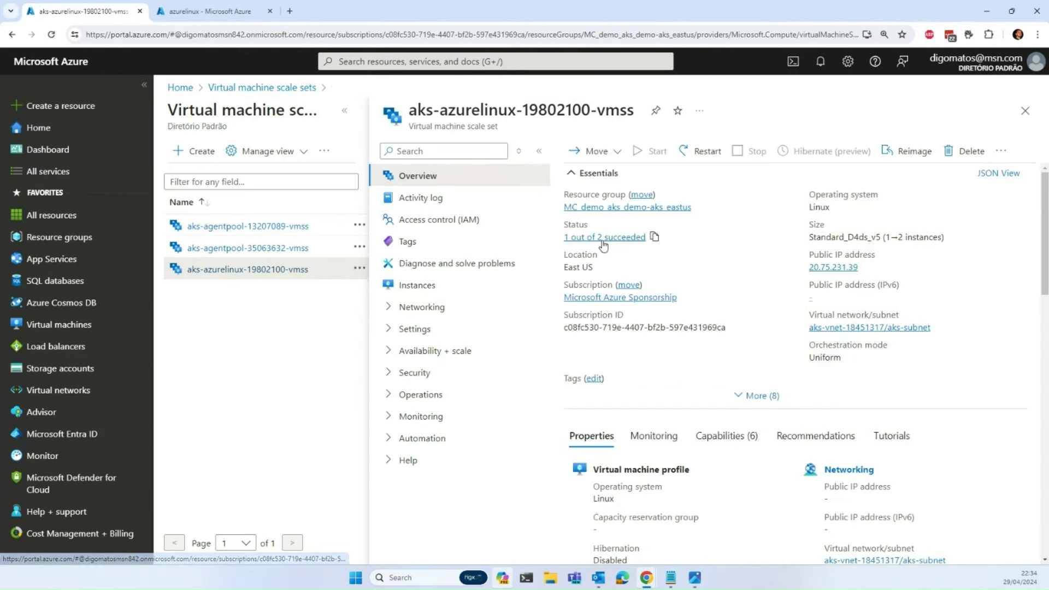
{"action": "left_click", "coordinate": [607, 238]}
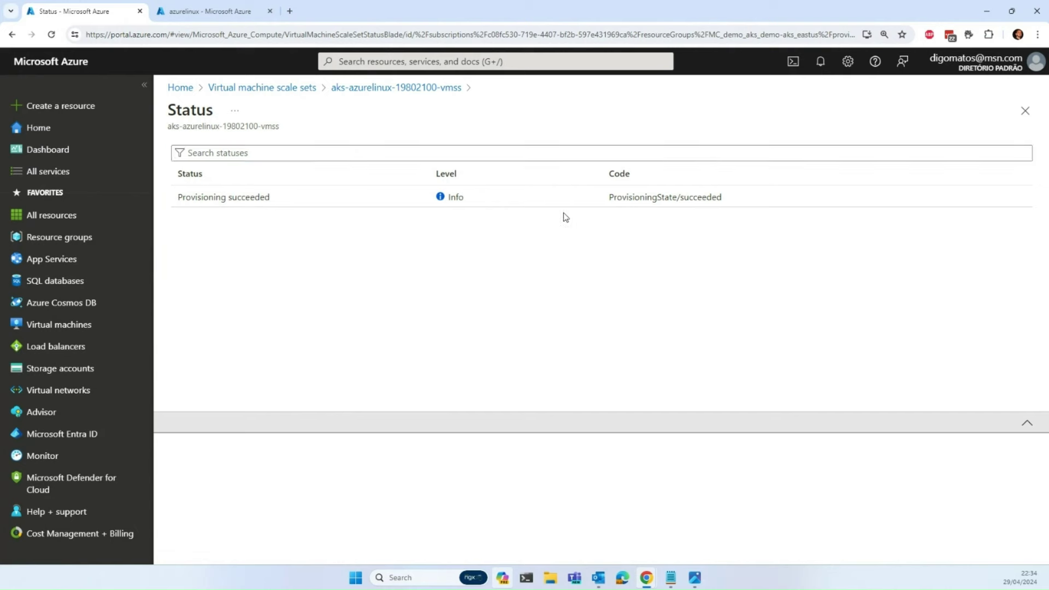
{"action": "left_click", "coordinate": [812, 204]}
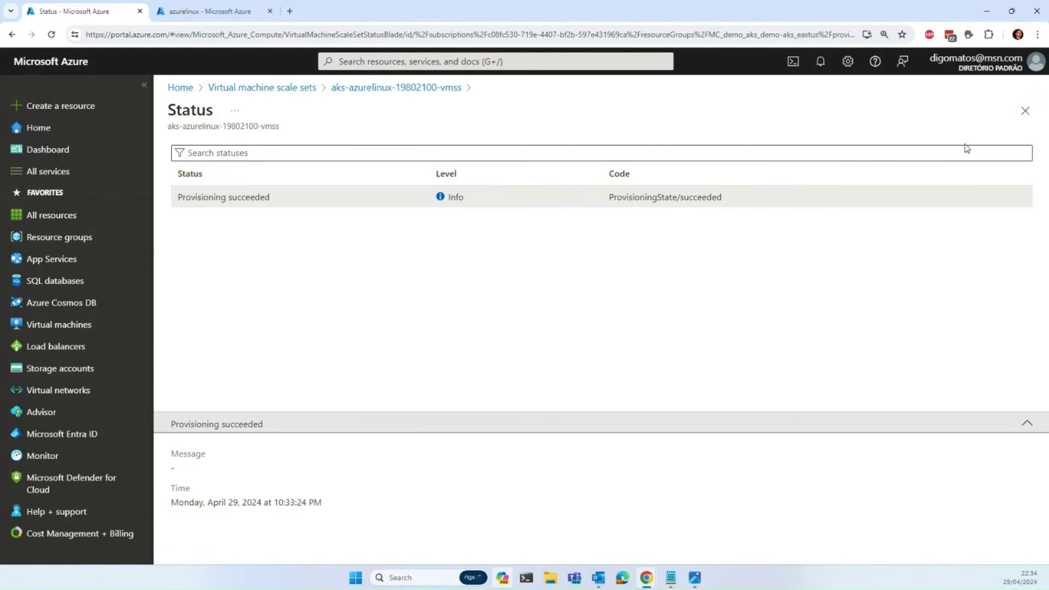
{"action": "left_click", "coordinate": [1024, 111]}
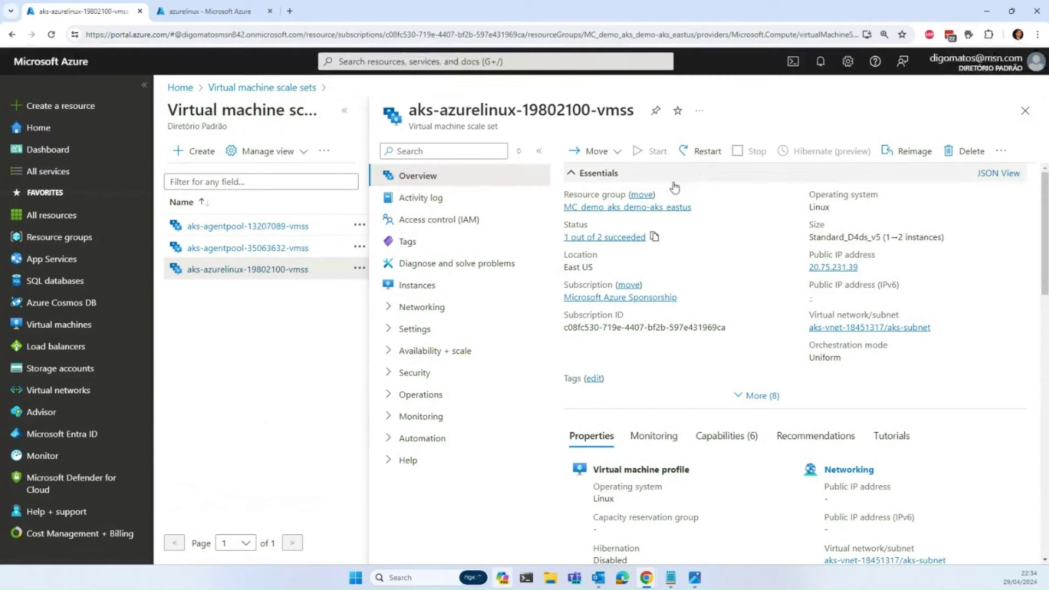
{"action": "left_click", "coordinate": [1025, 110]}
{"action": "left_click", "coordinate": [346, 152]}
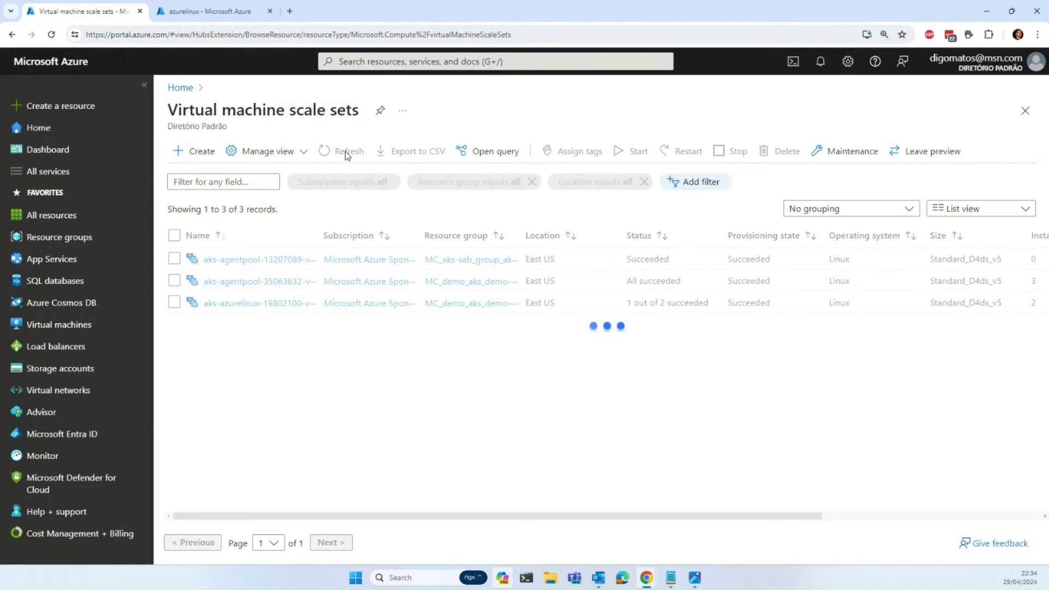
Step: Refresh the virtual machine scale sets list repeatedly to check the status of the azurelinux scale set
{"action": "left_click", "coordinate": [346, 156]}
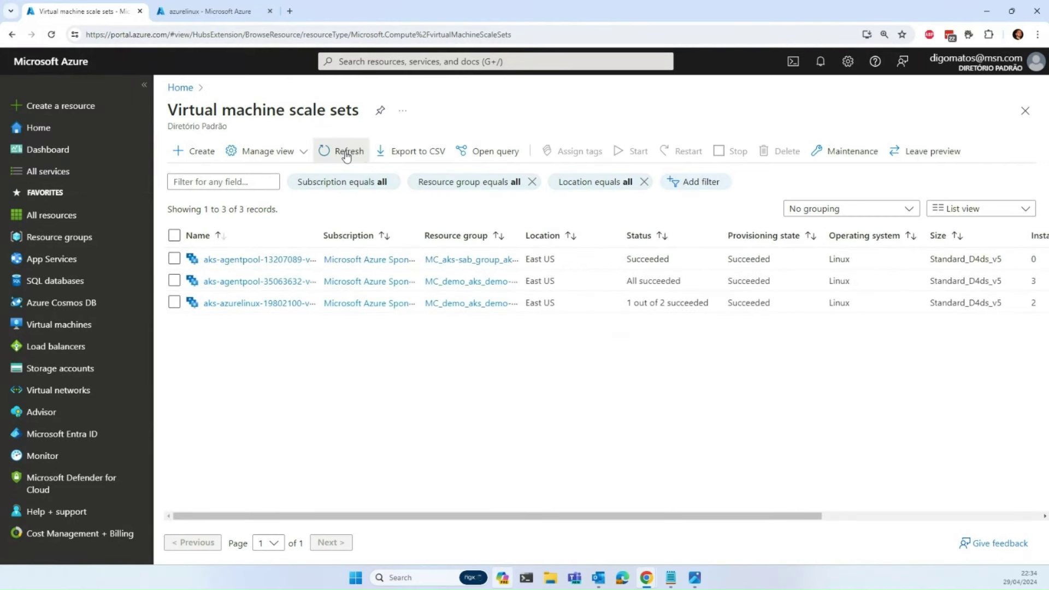
{"action": "left_click", "coordinate": [346, 155]}
{"action": "left_click", "coordinate": [364, 254]}
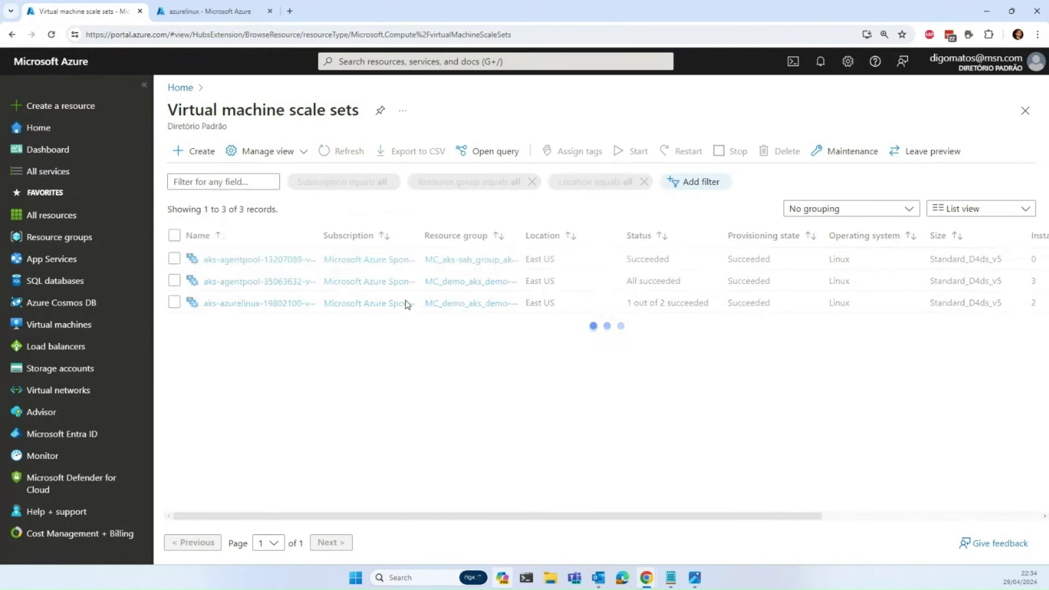
{"action": "left_click", "coordinate": [347, 154]}
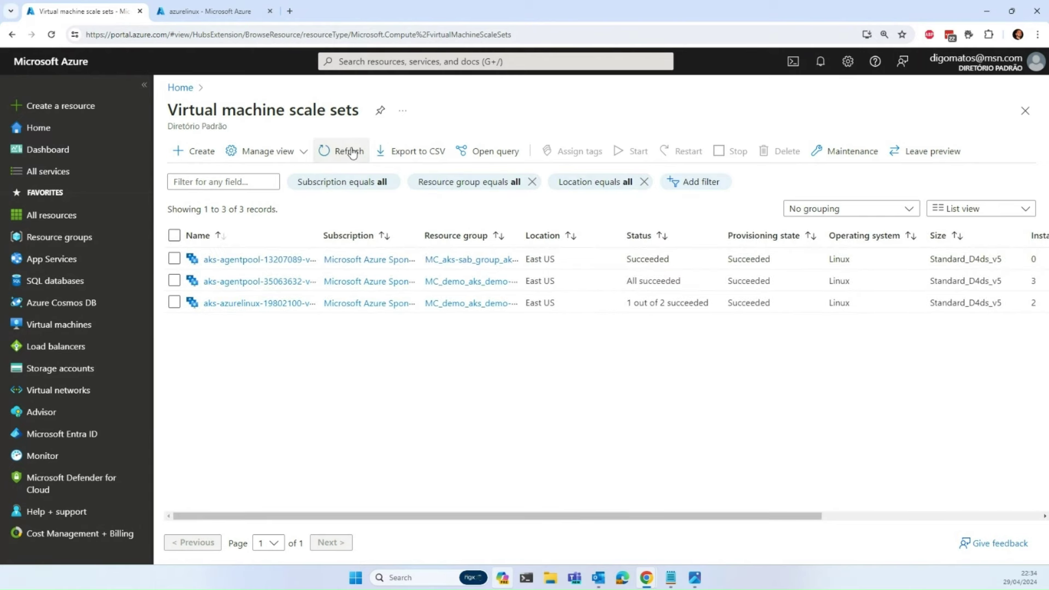
{"action": "left_click", "coordinate": [351, 152]}
{"action": "left_click", "coordinate": [352, 152]}
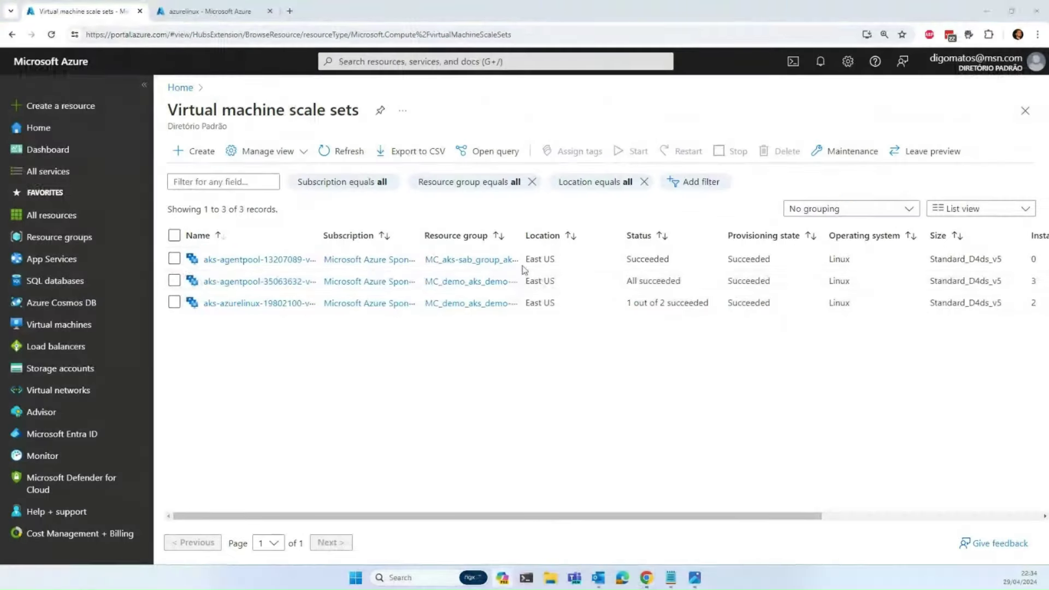
{"action": "left_click", "coordinate": [345, 156]}
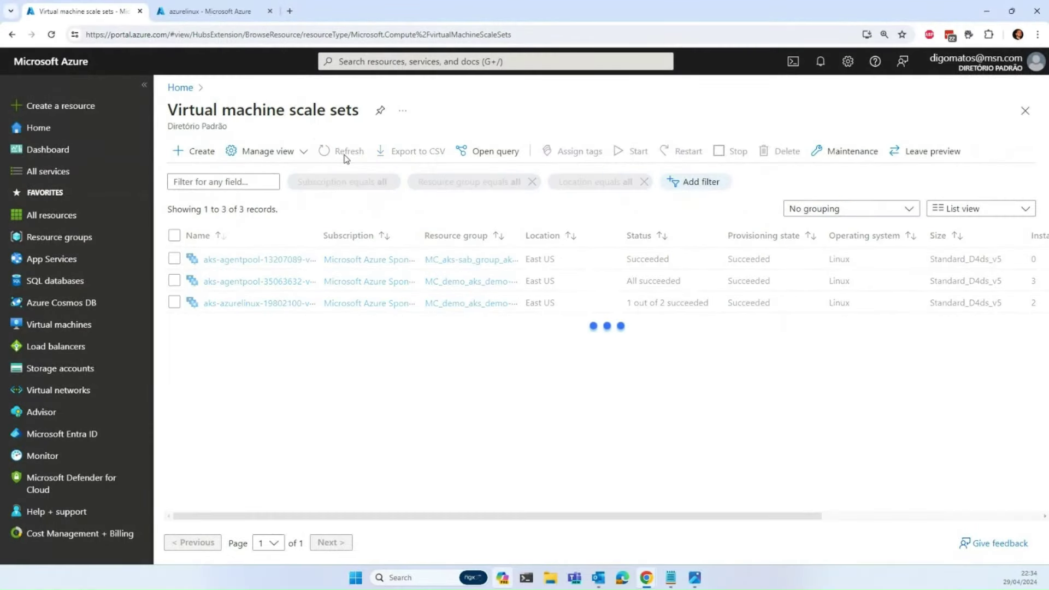
Step: Inspect the overview and provisioning status details of aks-azurelinux-19802100-vmss, then return to the portal home page
{"action": "left_click", "coordinate": [290, 303]}
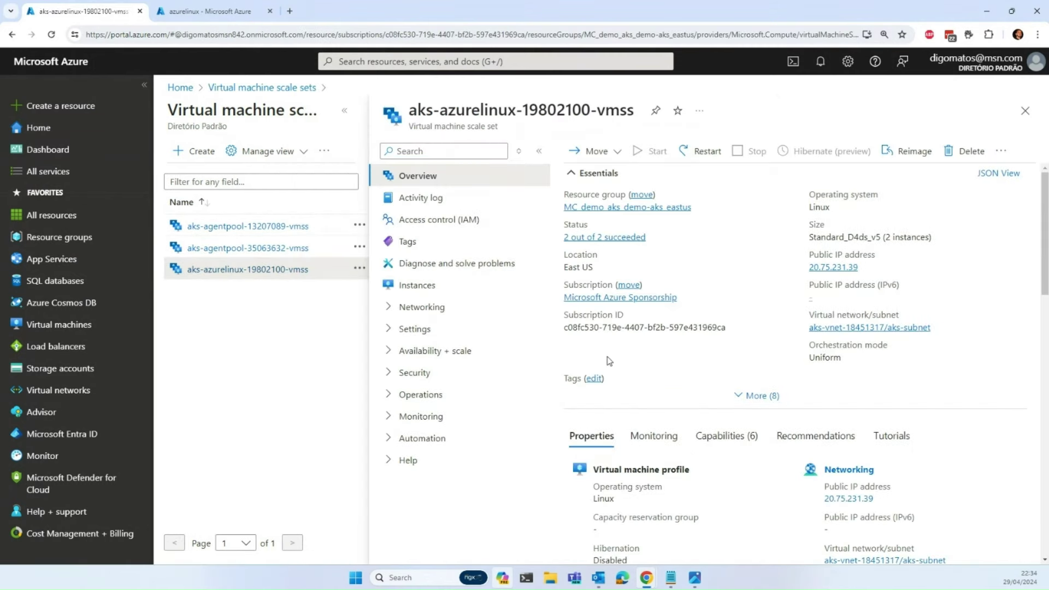
{"action": "left_click", "coordinate": [606, 237]}
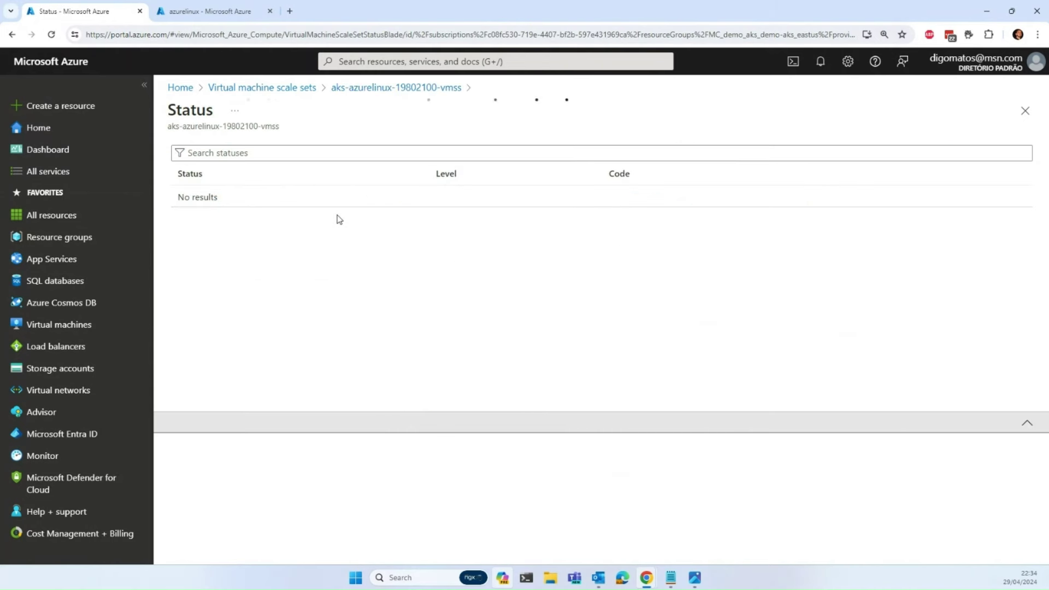
{"action": "left_click", "coordinate": [343, 204]}
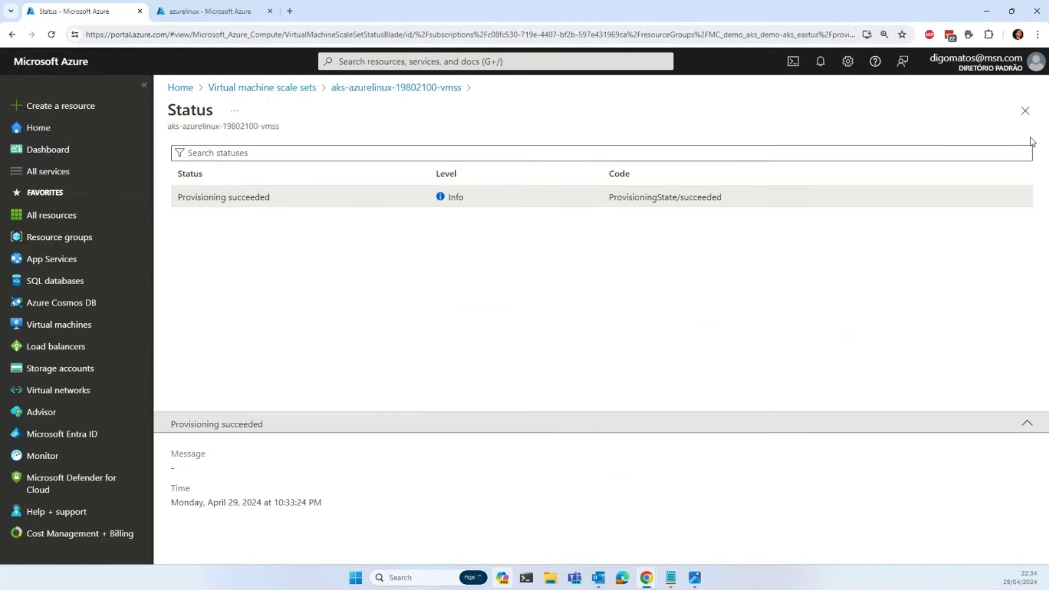
{"action": "left_click", "coordinate": [1025, 112]}
{"action": "left_click", "coordinate": [1025, 111]}
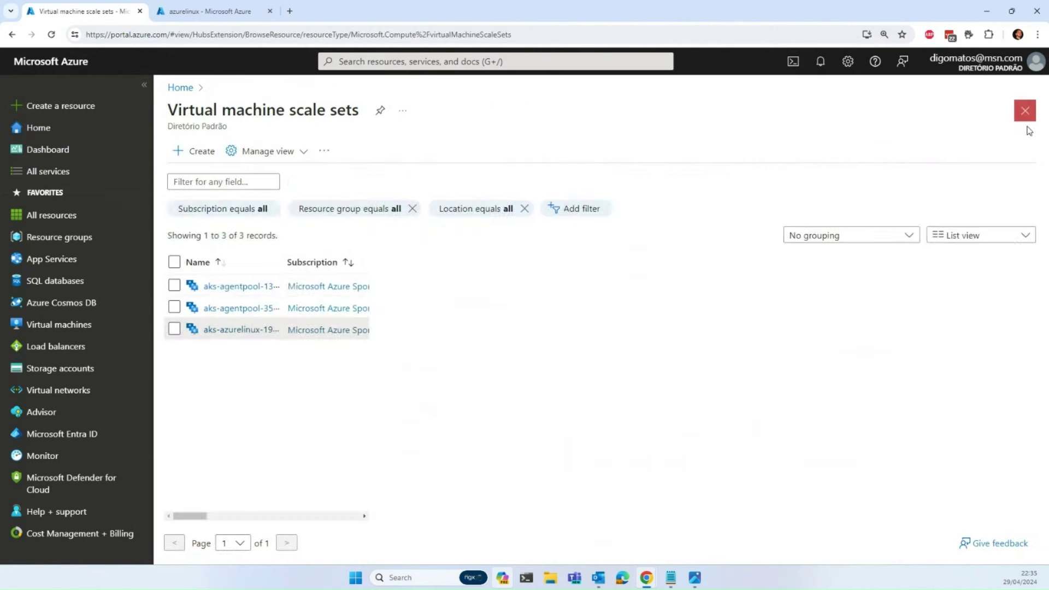
{"action": "left_click", "coordinate": [1025, 111]}
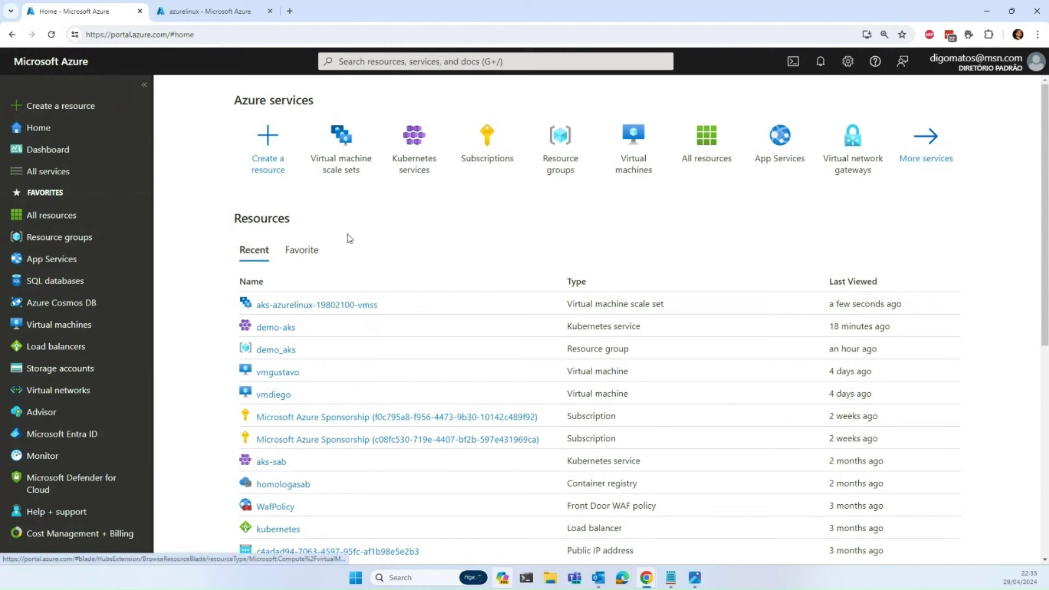
Step: Review the overview of aks-azurelinux-19802100-vmss from the recent resources, then open the Kubernetes services list
{"action": "left_click", "coordinate": [292, 304]}
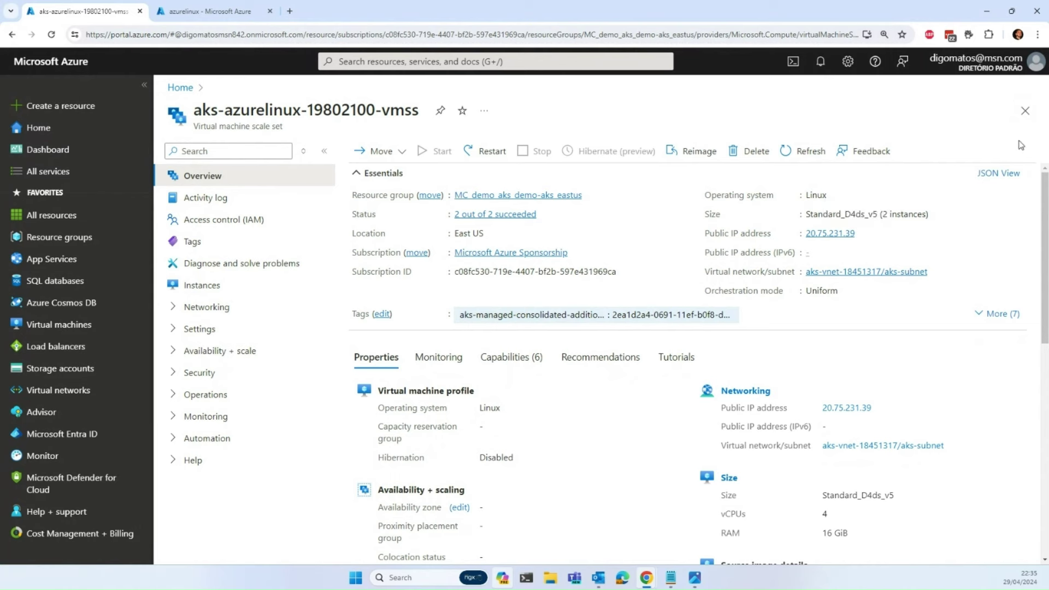
{"action": "left_click", "coordinate": [1024, 109]}
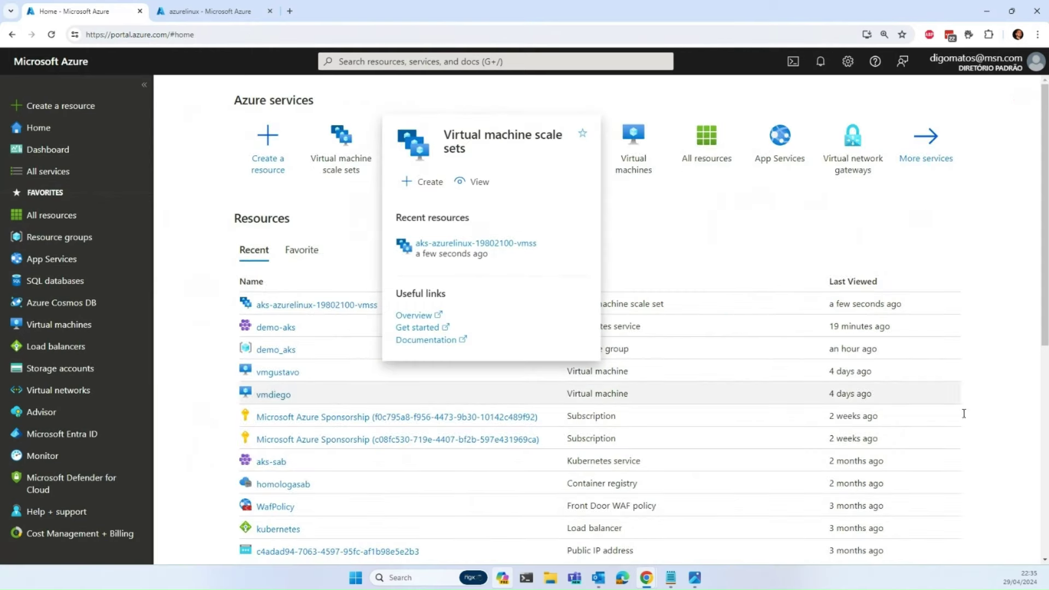
{"action": "left_click", "coordinate": [428, 134]}
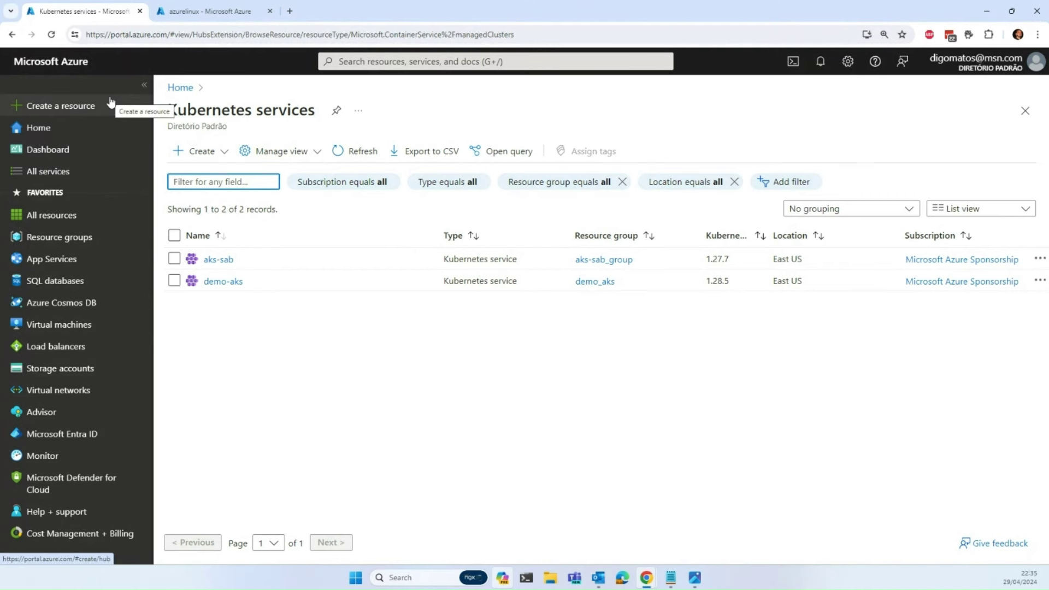
Step: Start creating a Windows Server 2019 Datacenter virtual machine, switch its image to Ubuntu Server 20.04 LTS and choose the Arm64 architecture
{"action": "left_click", "coordinate": [81, 106]}
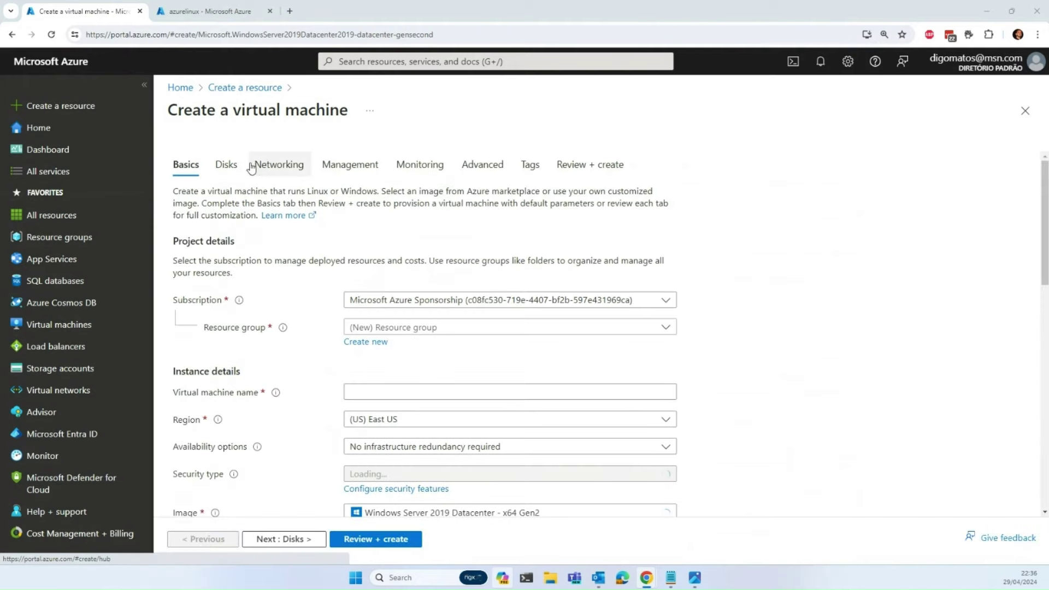
{"action": "scroll", "coordinate": [340, 280], "scroll_direction": "down", "scroll_amount": 5}
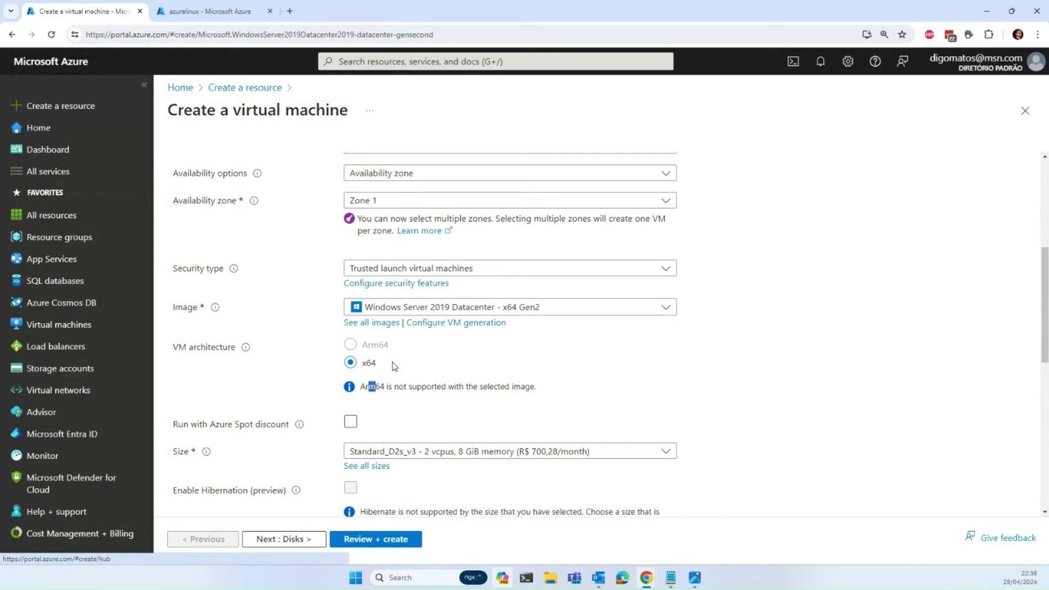
{"action": "left_click", "coordinate": [464, 307]}
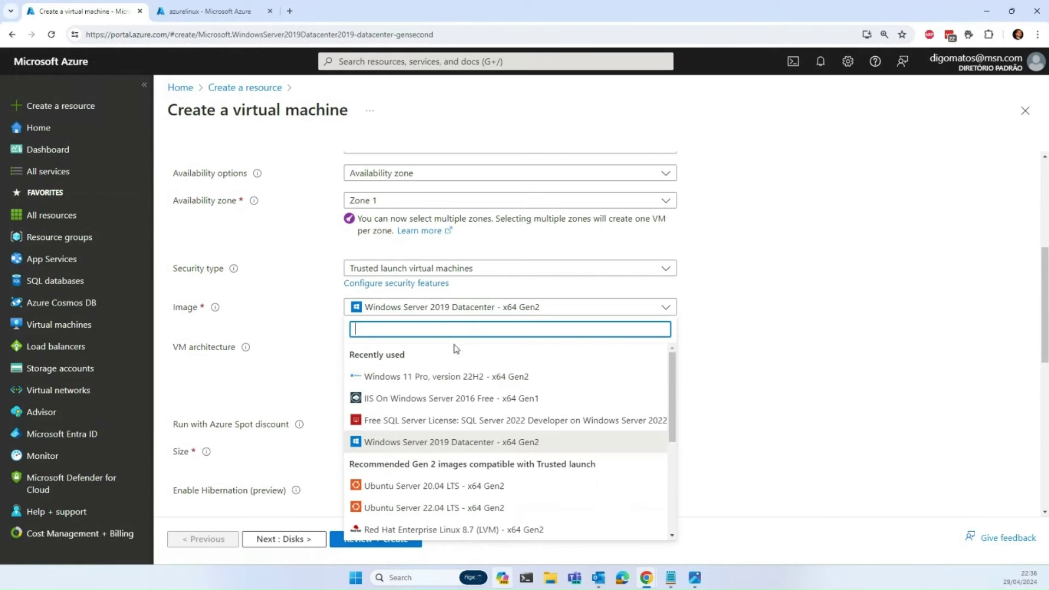
{"action": "left_click", "coordinate": [437, 486]}
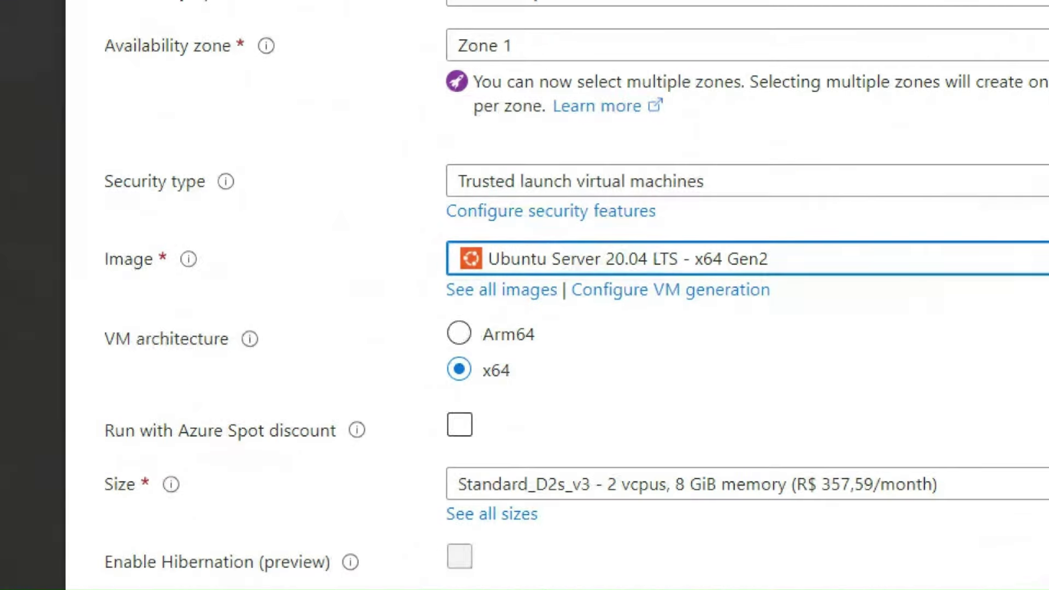
{"action": "mouse_move", "coordinate": [117, 293]}
{"action": "left_mouse_down"}
{"action": "mouse_move", "coordinate": [511, 394]}
{"action": "mouse_move", "coordinate": [599, 428]}
{"action": "left_mouse_up"}
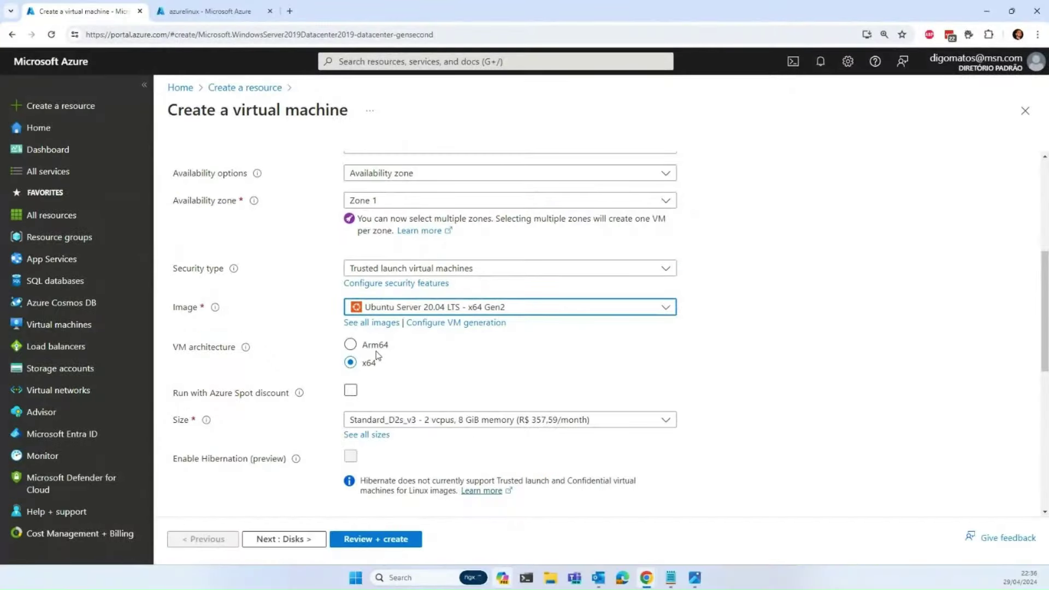
{"action": "left_click", "coordinate": [375, 349]}
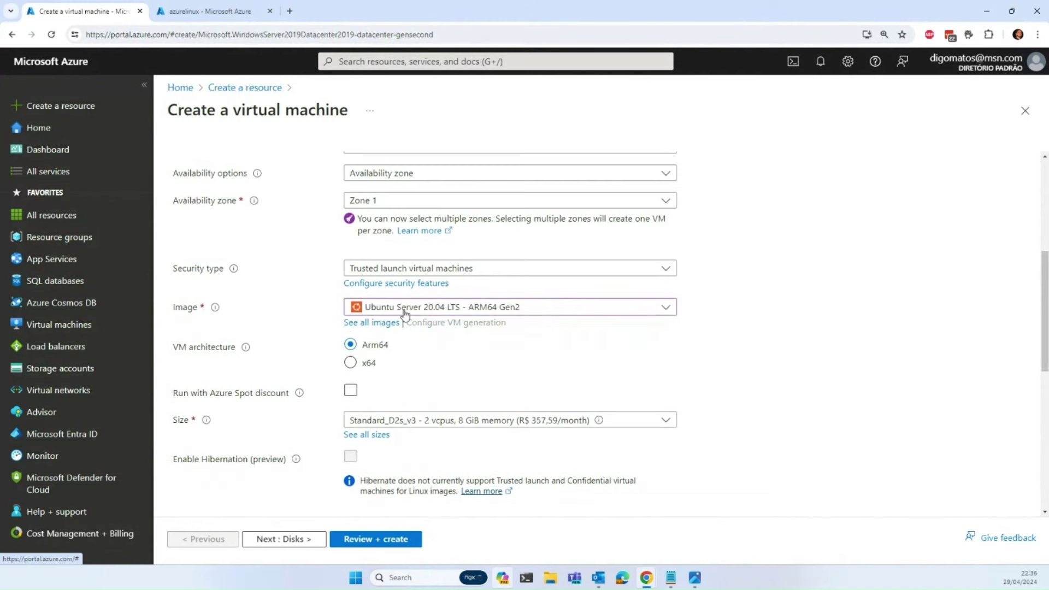
Step: Try the Debian 11 "Bullseye" and Oracle Linux 8.8 (LVM) x64 Gen2 images for the virtual machine, then discard the creation form
{"action": "left_click", "coordinate": [415, 309]}
{"action": "scroll", "coordinate": [539, 376], "scroll_direction": "down", "scroll_amount": 5}
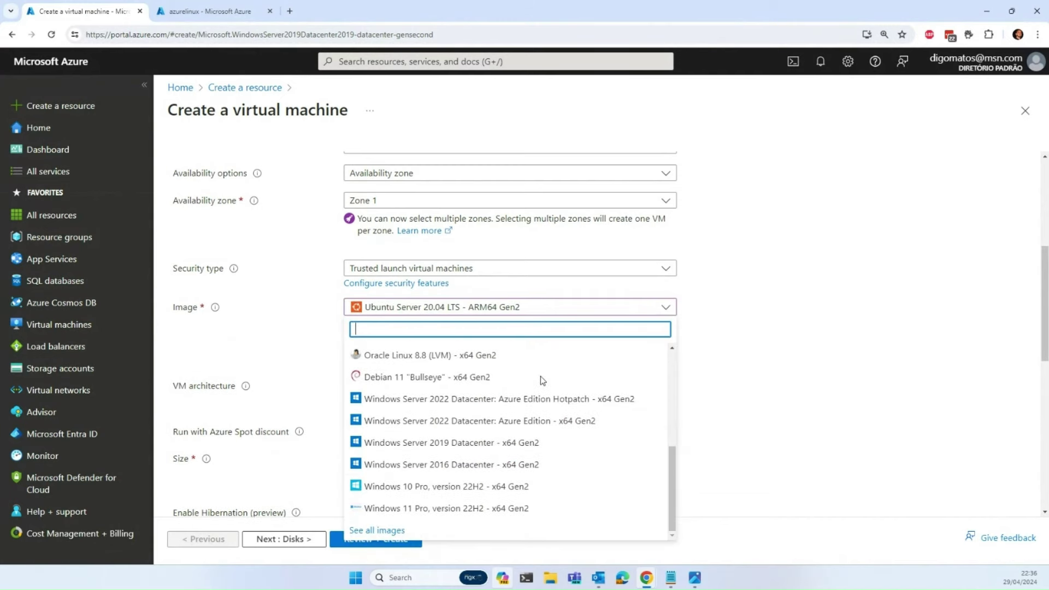
{"action": "left_click", "coordinate": [577, 378]}
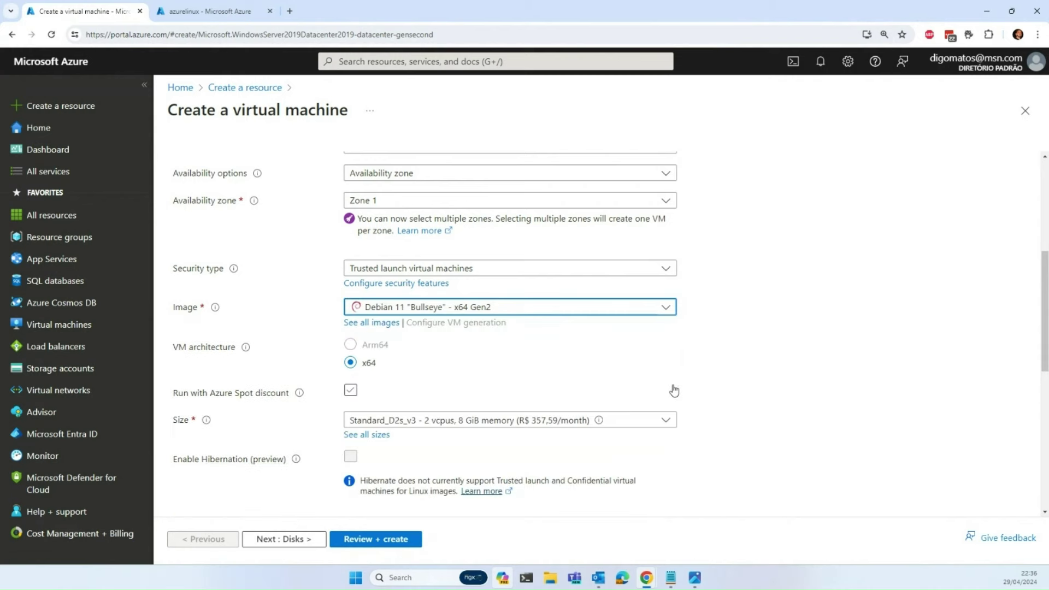
{"action": "left_click", "coordinate": [526, 306]}
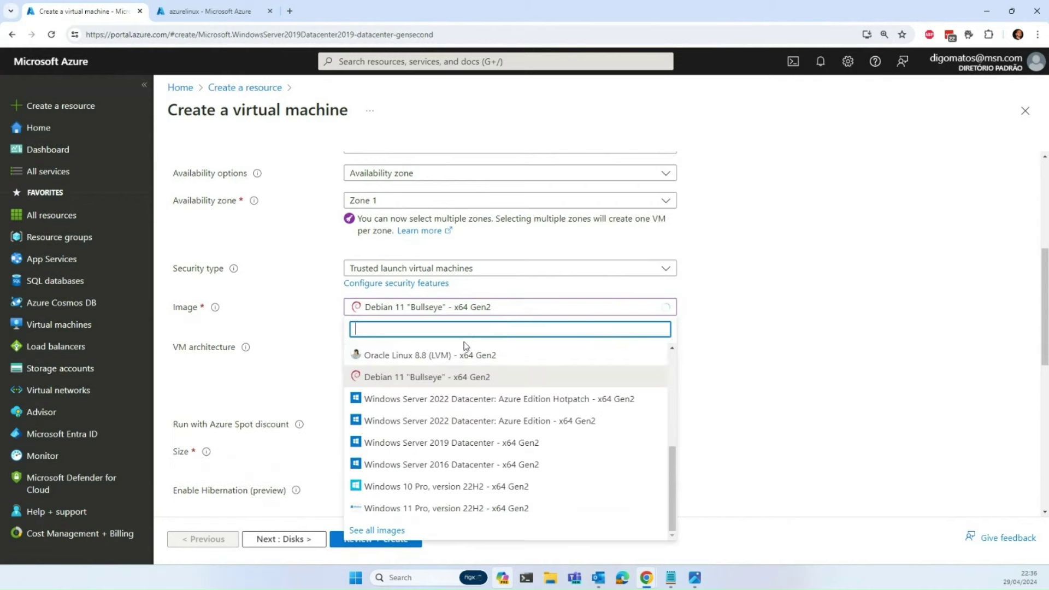
{"action": "left_click", "coordinate": [458, 355]}
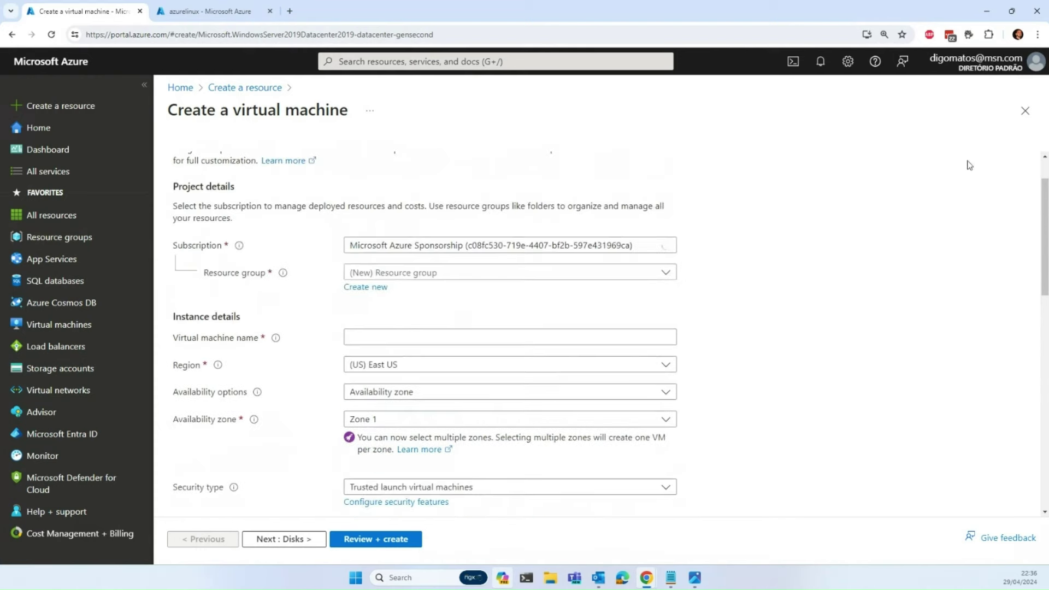
{"action": "left_click", "coordinate": [1025, 111]}
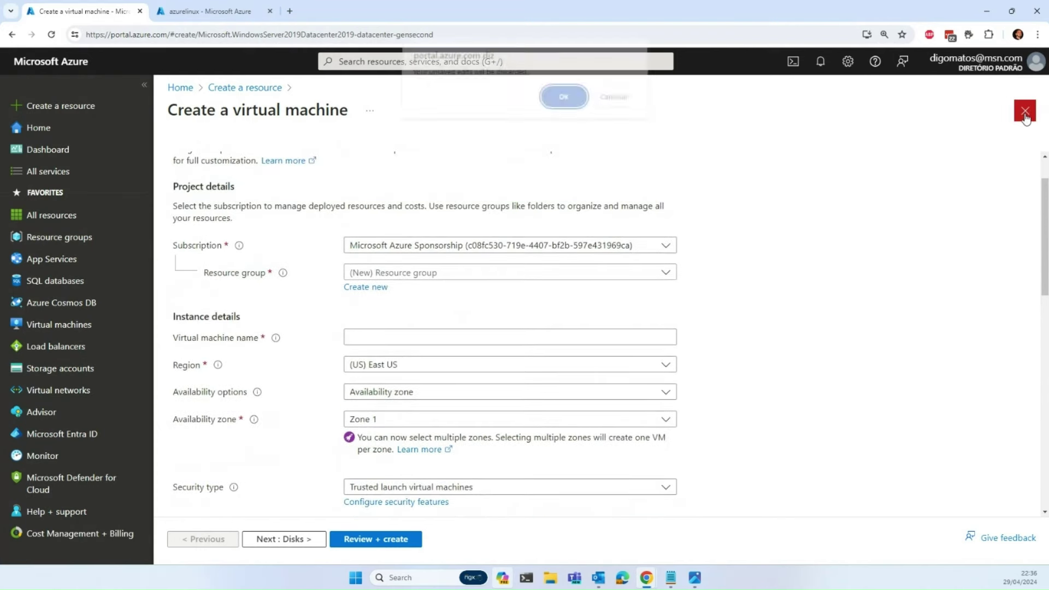
{"action": "left_click", "coordinate": [561, 105]}
Step: Check the virtual machine scale sets list, then view the Kubernetes services list and the aks-sab cluster before returning home
{"action": "left_click", "coordinate": [33, 127]}
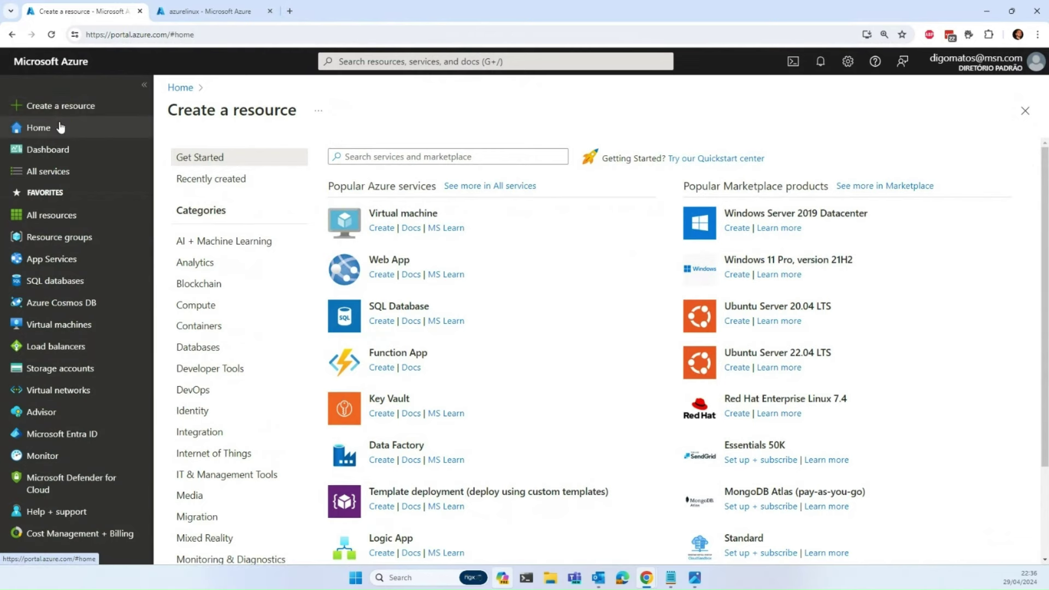
{"action": "left_click", "coordinate": [425, 149]}
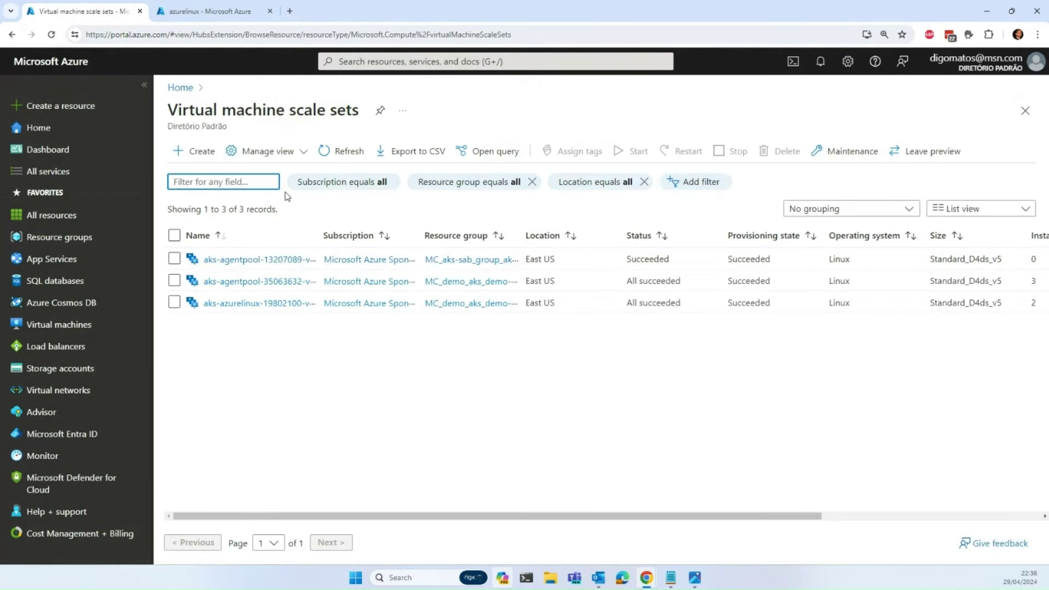
{"action": "left_click", "coordinate": [62, 133]}
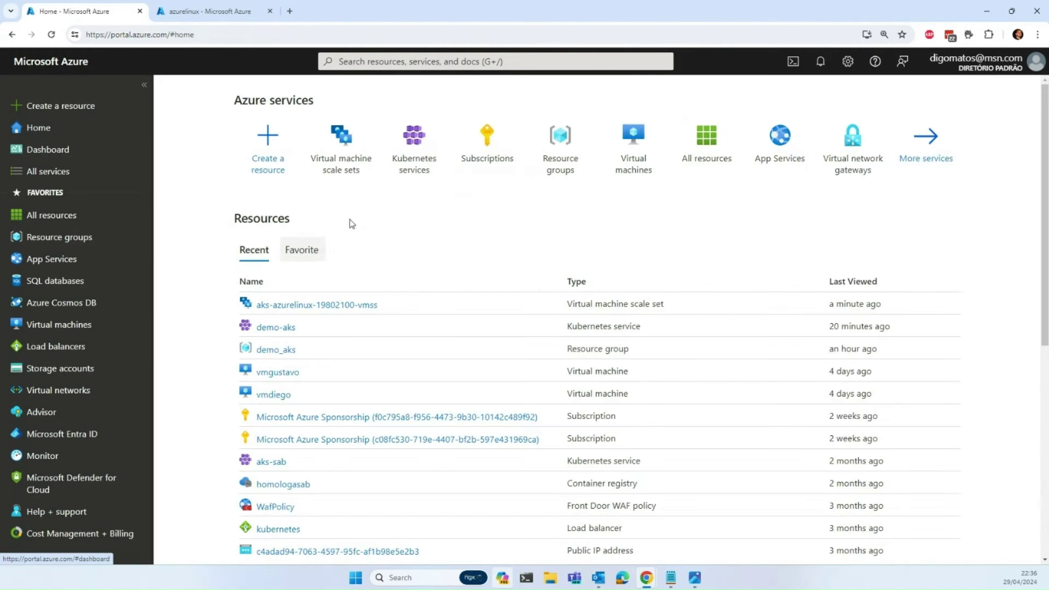
{"action": "left_click", "coordinate": [420, 162]}
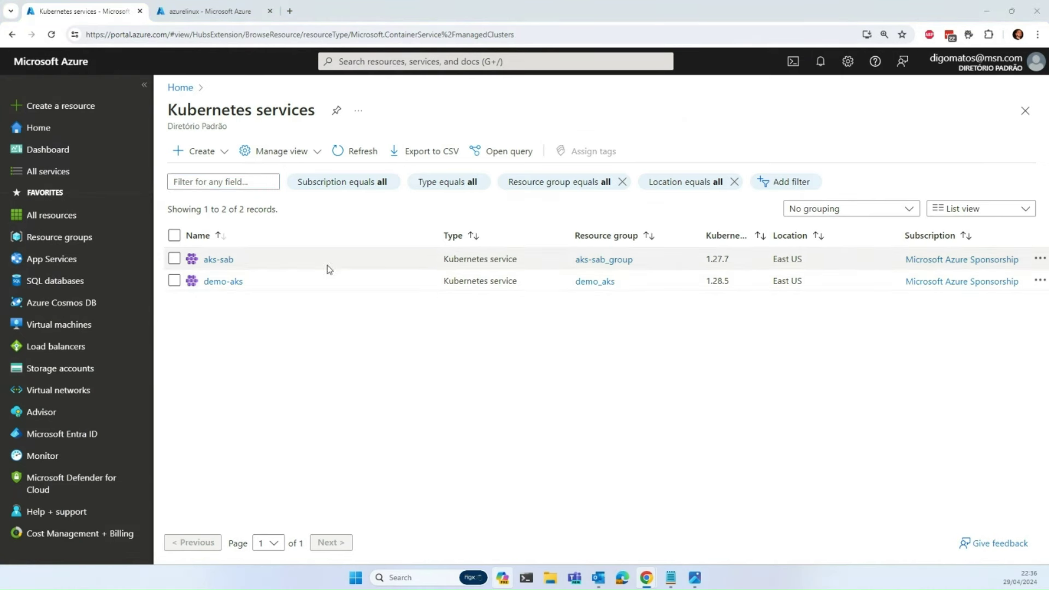
{"action": "left_click", "coordinate": [223, 261]}
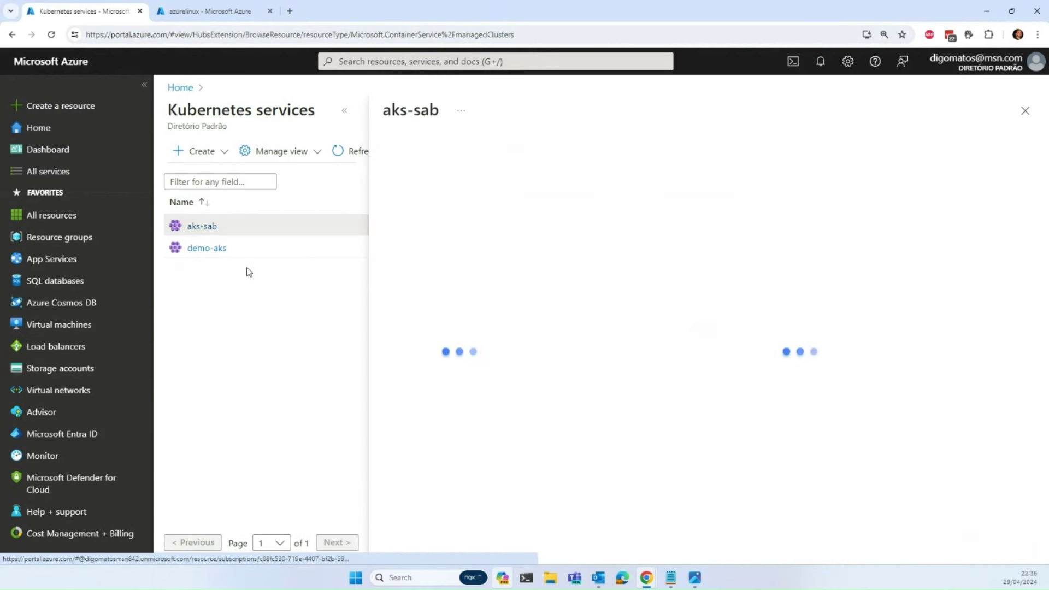
{"action": "left_click", "coordinate": [1025, 112]}
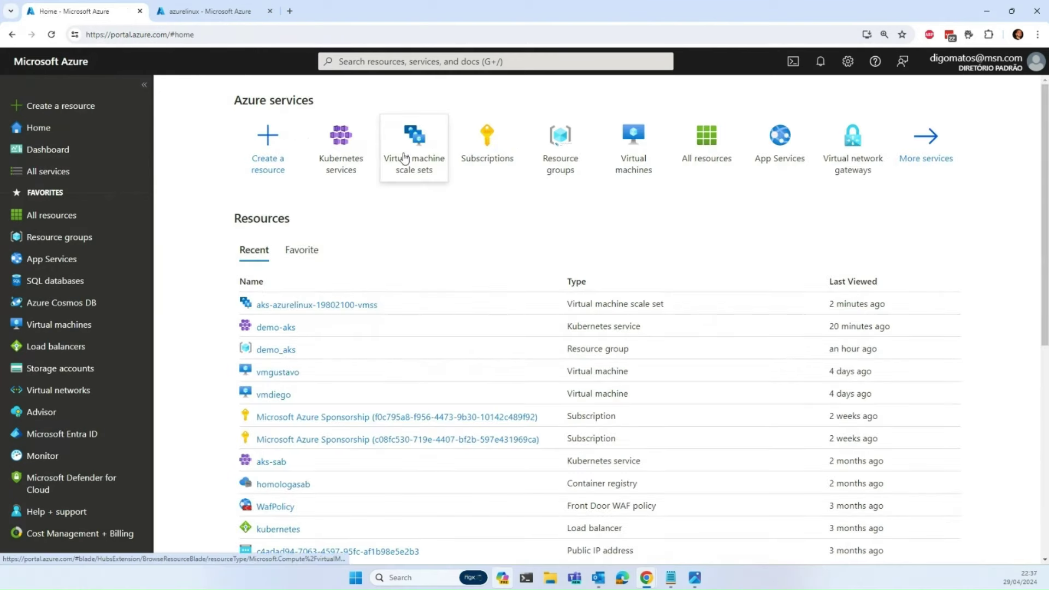
Step: Compare the overviews of the aks-agentpool-35063632-vmss and aks-azurelinux-19802100-vmss scale sets
{"action": "left_click", "coordinate": [403, 153]}
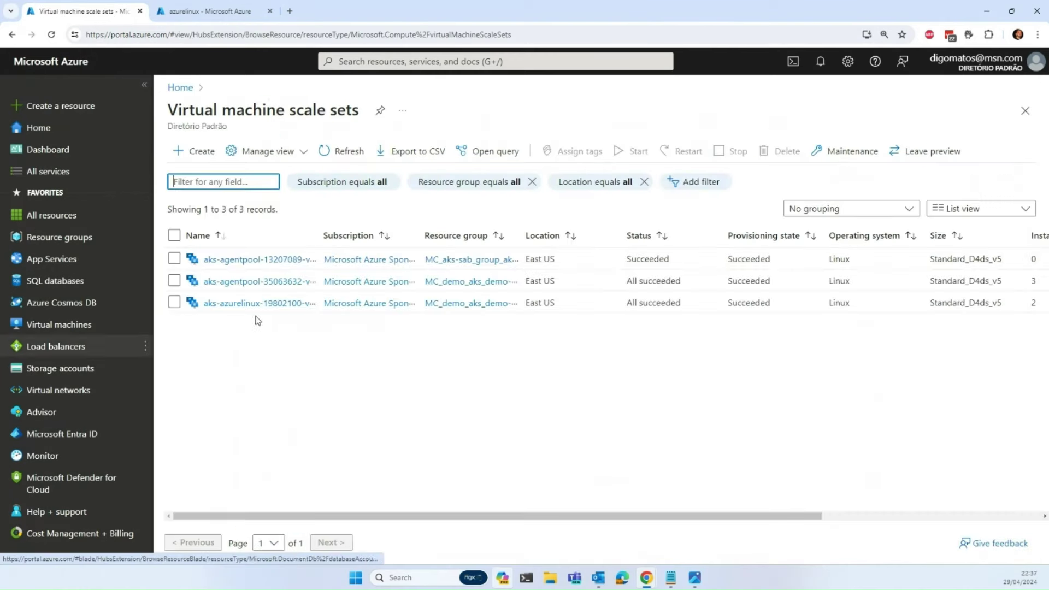
{"action": "left_click", "coordinate": [265, 282]}
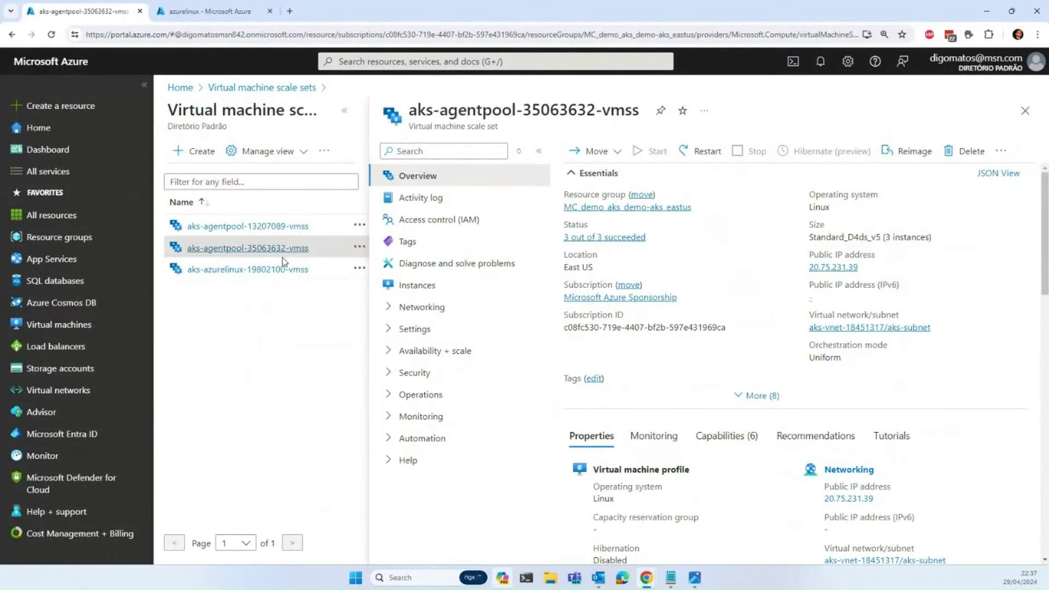
{"action": "left_click", "coordinate": [286, 269]}
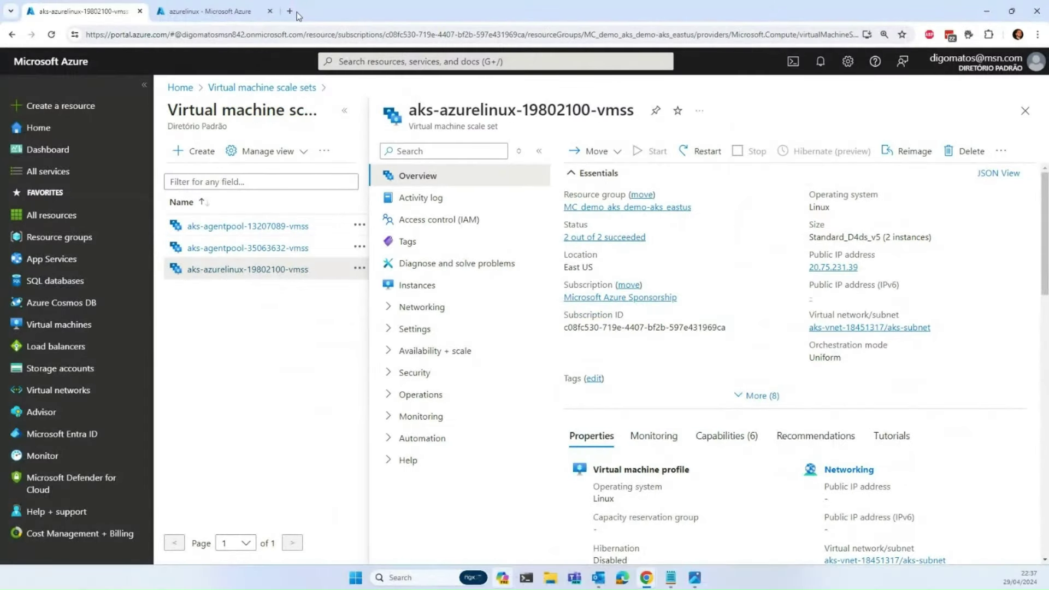
Step: Open the Azure pricing calculator in a new browser tab
{"action": "left_click", "coordinate": [289, 11]}
{"action": "type", "text": "ca"}
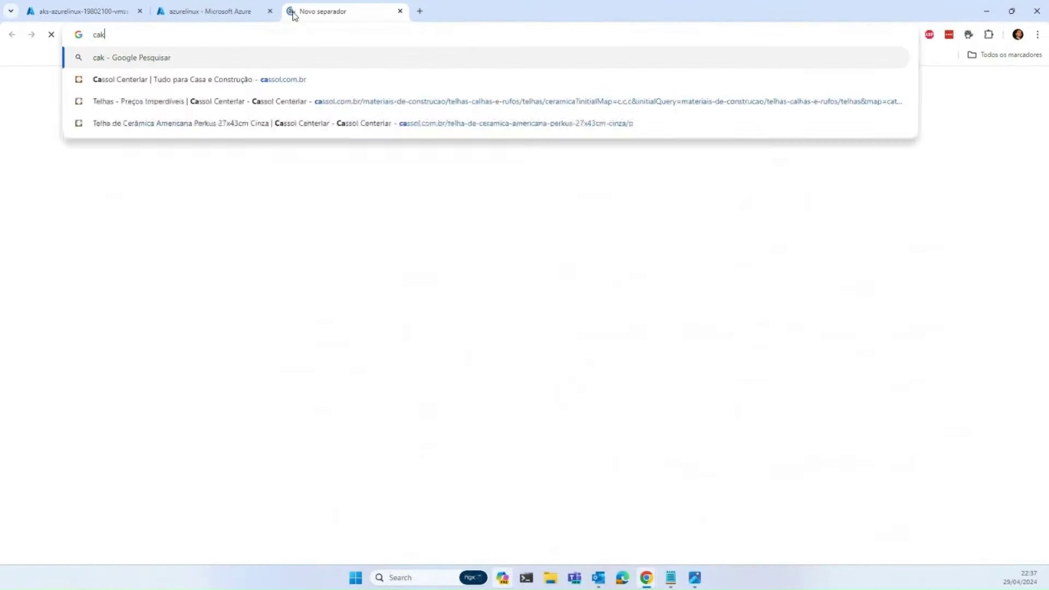
{"action": "type", "text": "lcu"}
{"action": "key", "text": "Return"}
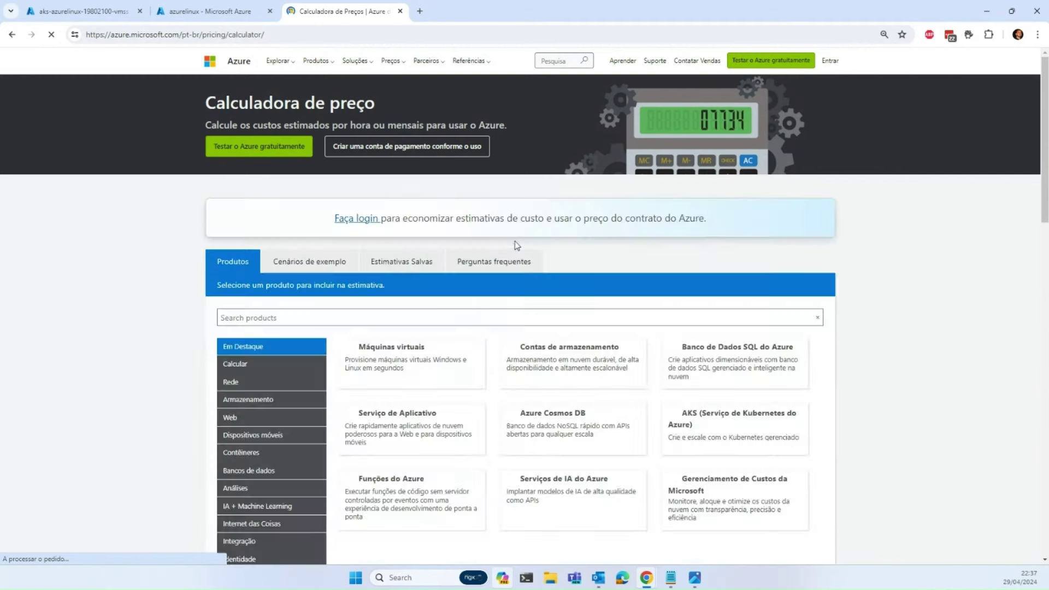
Step: Add AKS (Serviço de Kubernetes do Azure) to the pricing estimate and go to its configuration section
{"action": "left_click", "coordinate": [414, 364]}
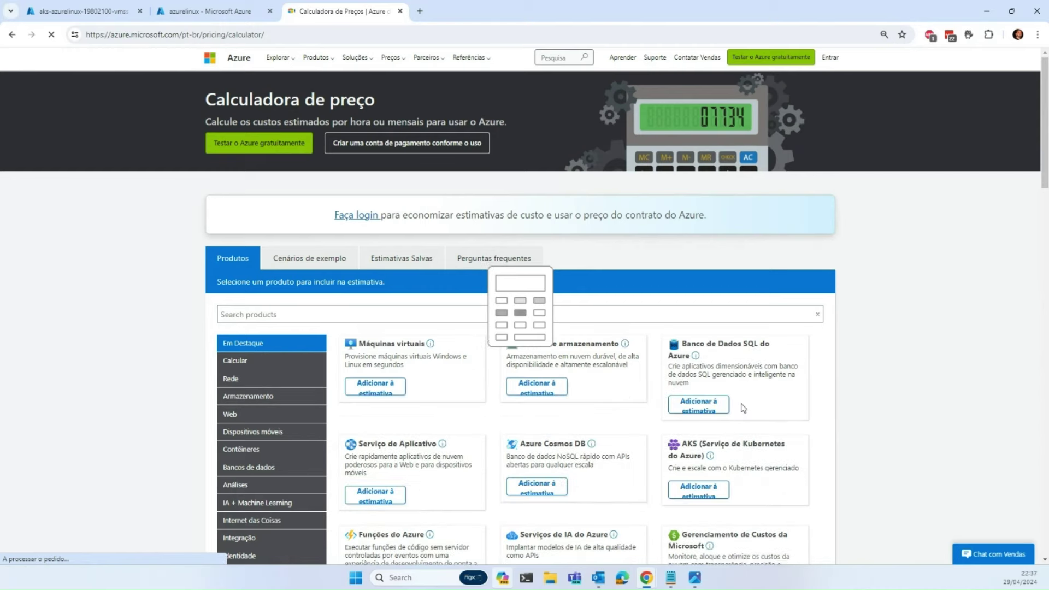
{"action": "scroll", "coordinate": [710, 431], "scroll_direction": "down", "scroll_amount": 1}
{"action": "scroll", "coordinate": [665, 377], "scroll_direction": "up", "scroll_amount": 1}
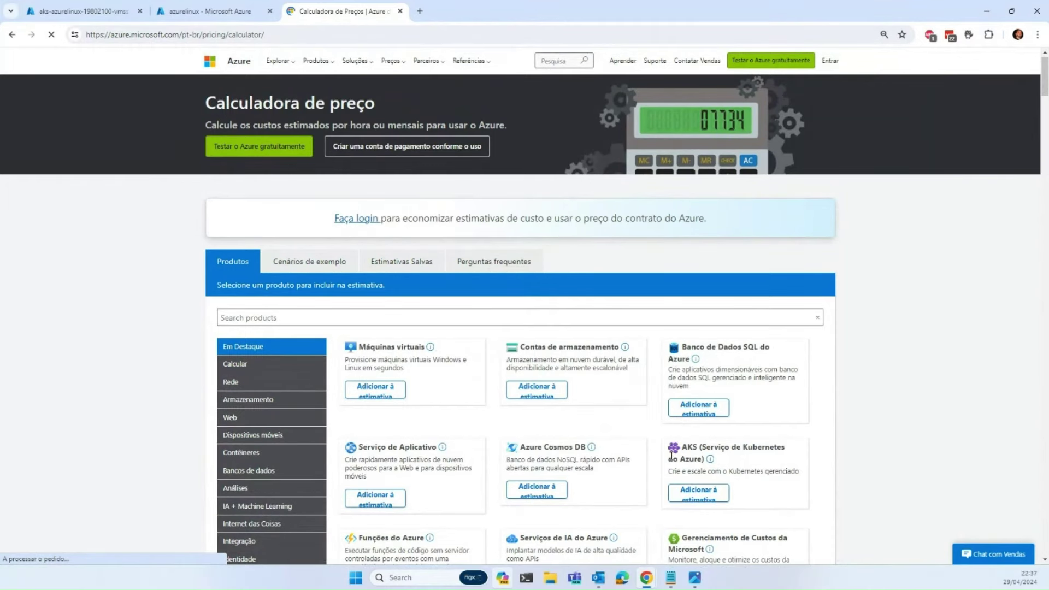
{"action": "scroll", "coordinate": [699, 431], "scroll_direction": "down", "scroll_amount": 1}
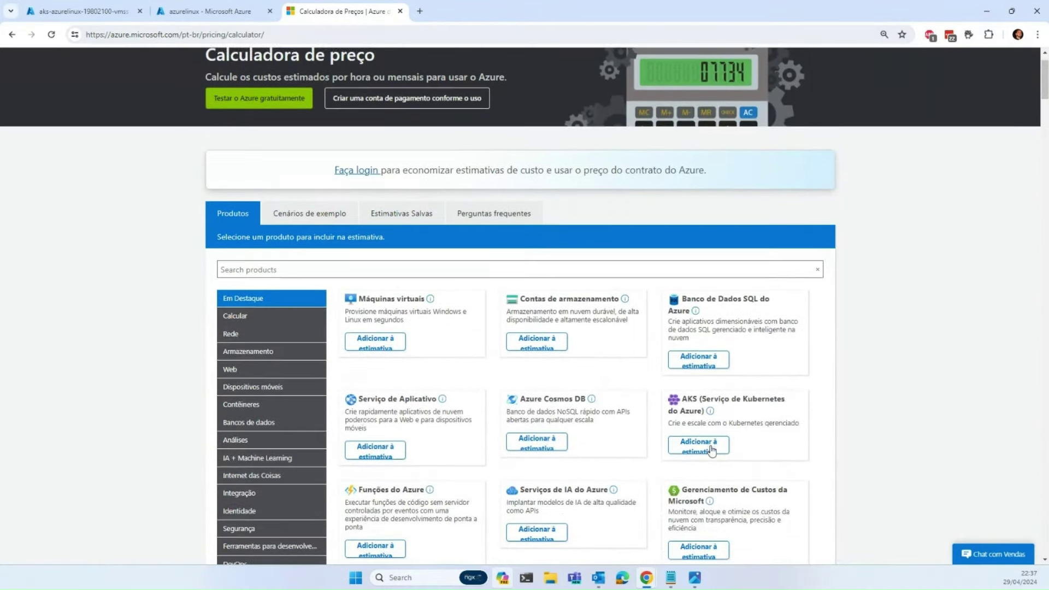
{"action": "left_click", "coordinate": [698, 438]}
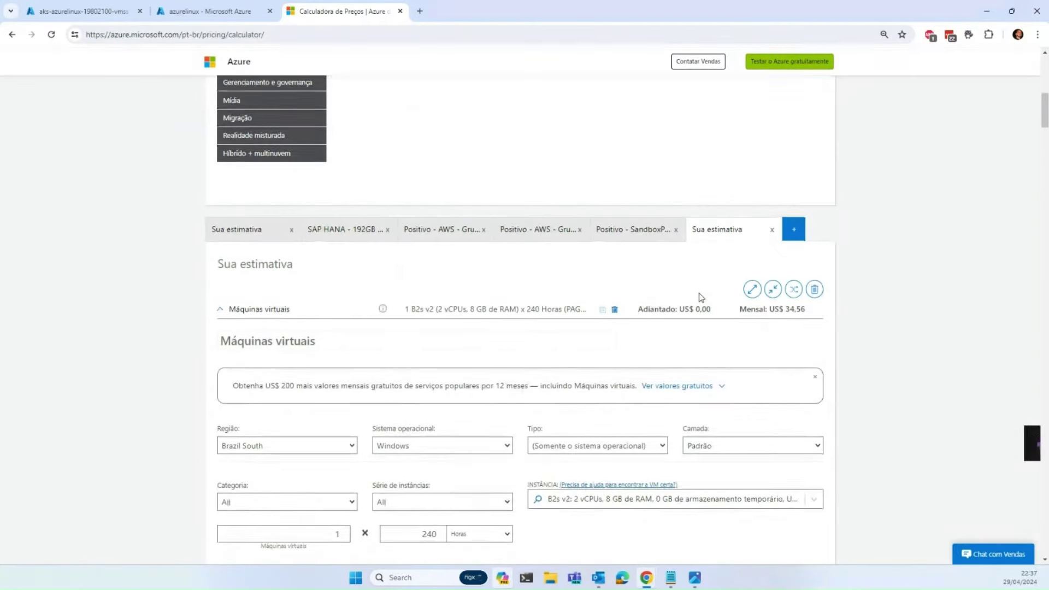
{"action": "left_click", "coordinate": [988, 452]}
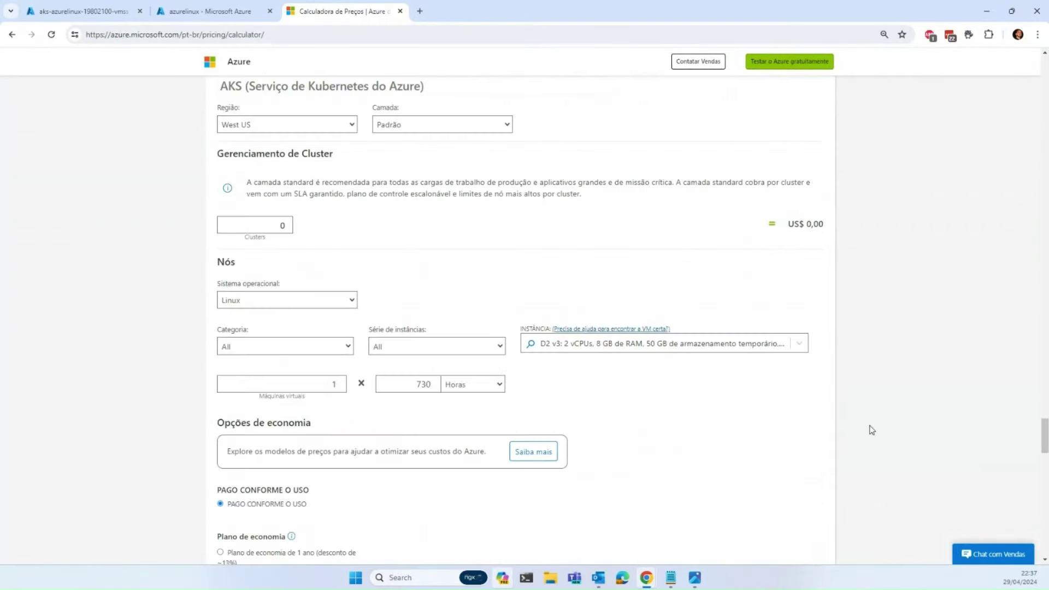
Step: Set the AKS estimate to 1 cluster in the East US region
{"action": "left_click", "coordinate": [269, 228]}
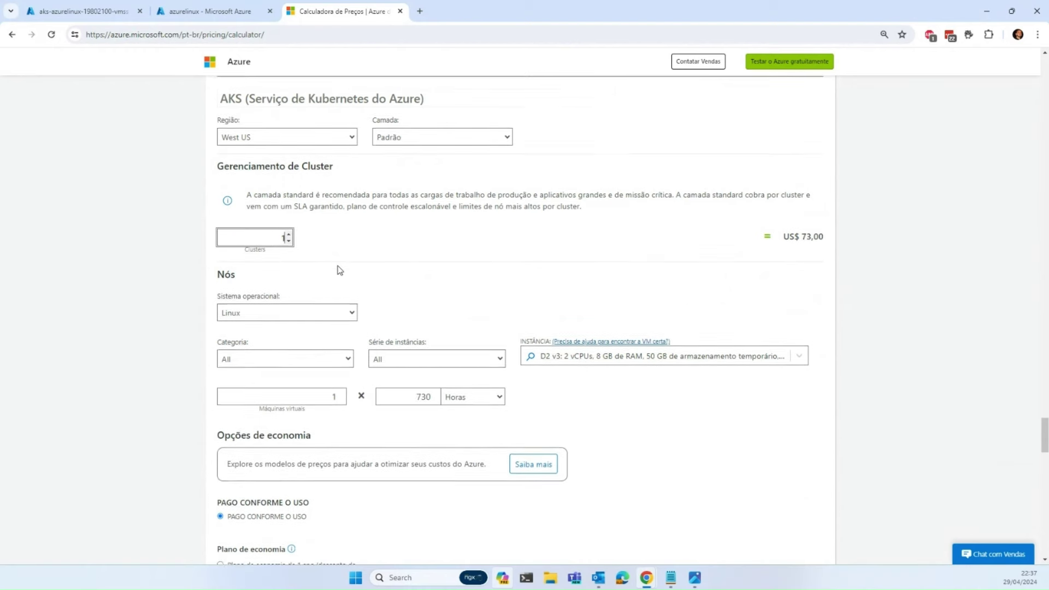
{"action": "left_click", "coordinate": [313, 185]}
{"action": "key", "text": "Up"}
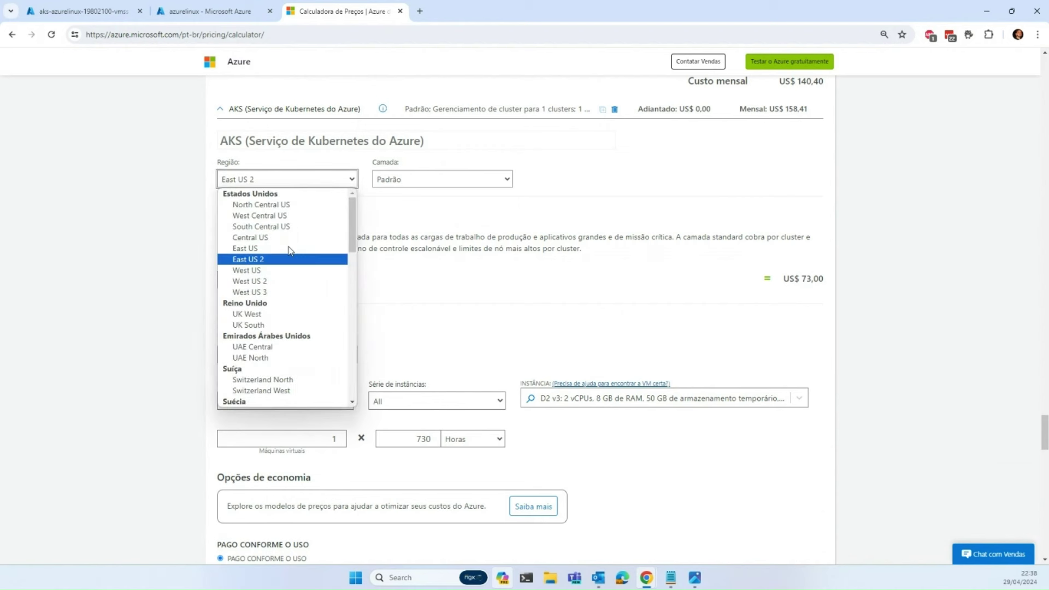
{"action": "key", "text": "Return"}
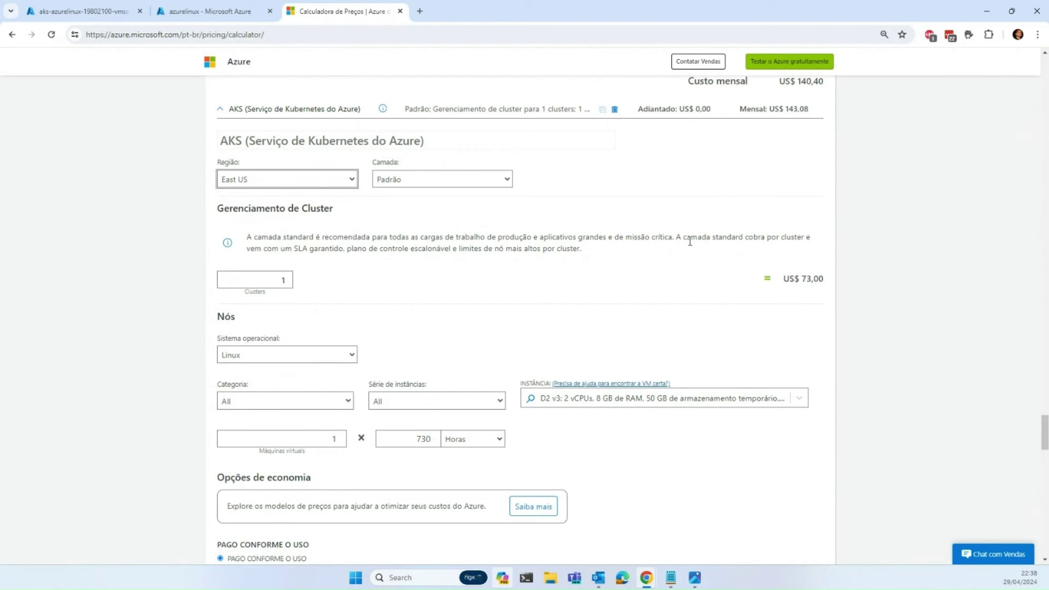
Step: Keep Linux as the nodes' operating system and set the AKS tier to Gratuito (não produção)
{"action": "scroll", "coordinate": [694, 254], "scroll_direction": "down", "scroll_amount": 2}
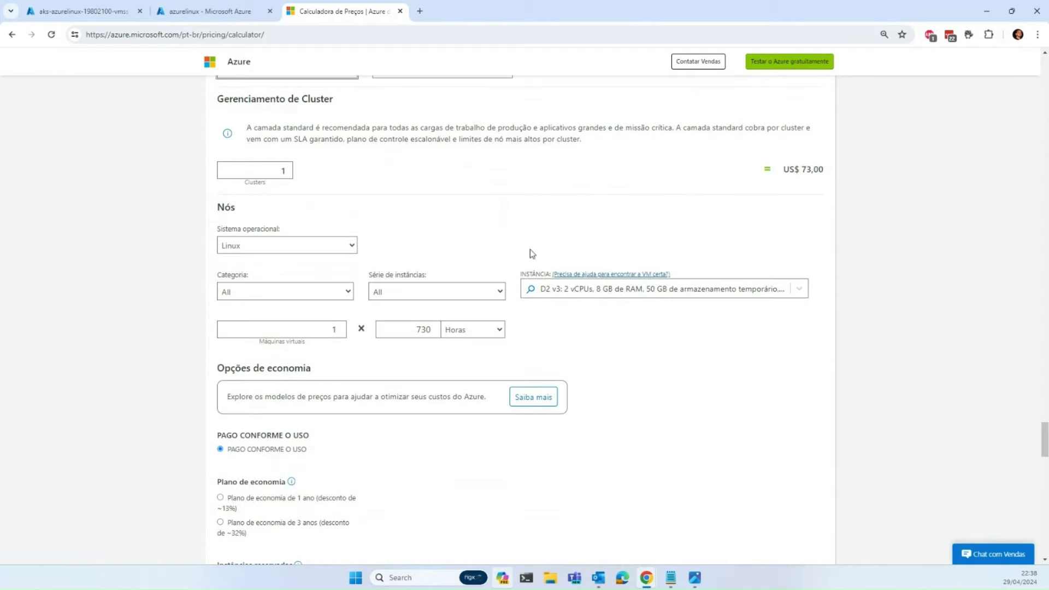
{"action": "left_click", "coordinate": [327, 246]}
{"action": "left_click", "coordinate": [339, 261]}
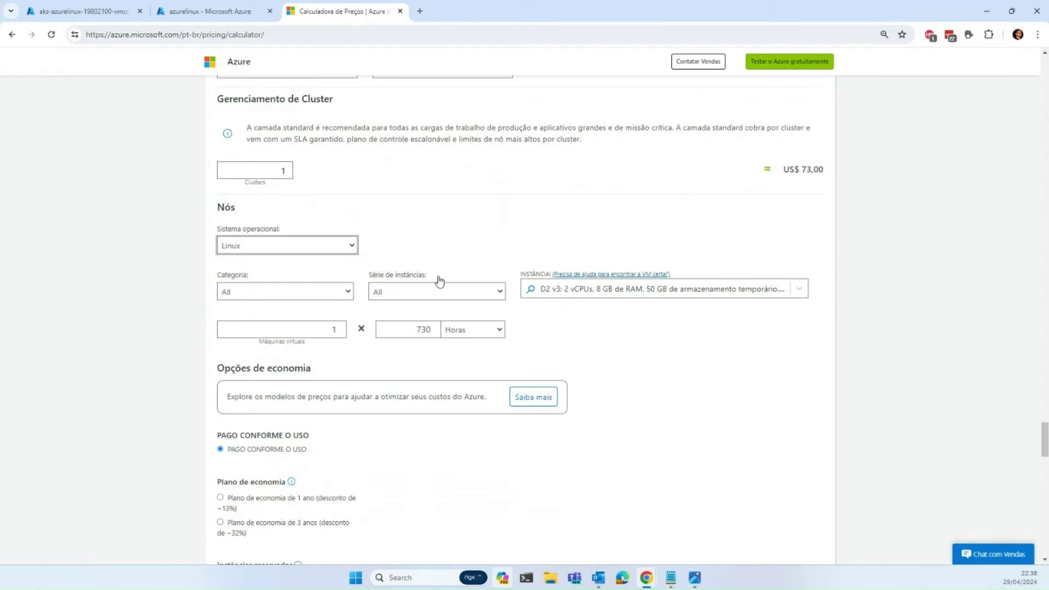
{"action": "scroll", "coordinate": [577, 255], "scroll_direction": "up", "scroll_amount": 2}
{"action": "scroll", "coordinate": [577, 255], "scroll_direction": "up", "scroll_amount": 2}
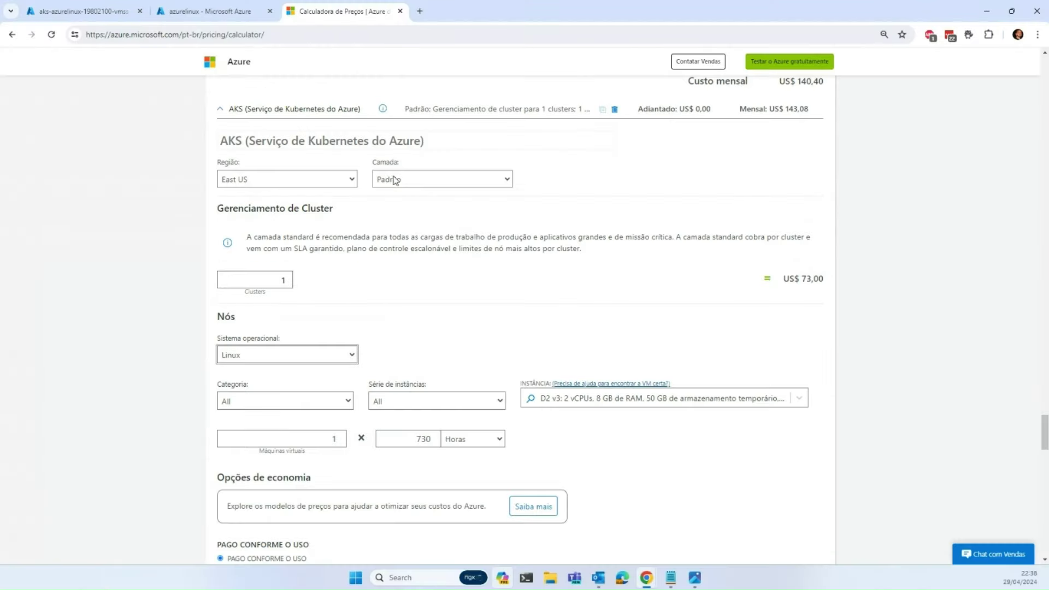
{"action": "left_click", "coordinate": [363, 149]}
{"action": "left_click", "coordinate": [398, 182]}
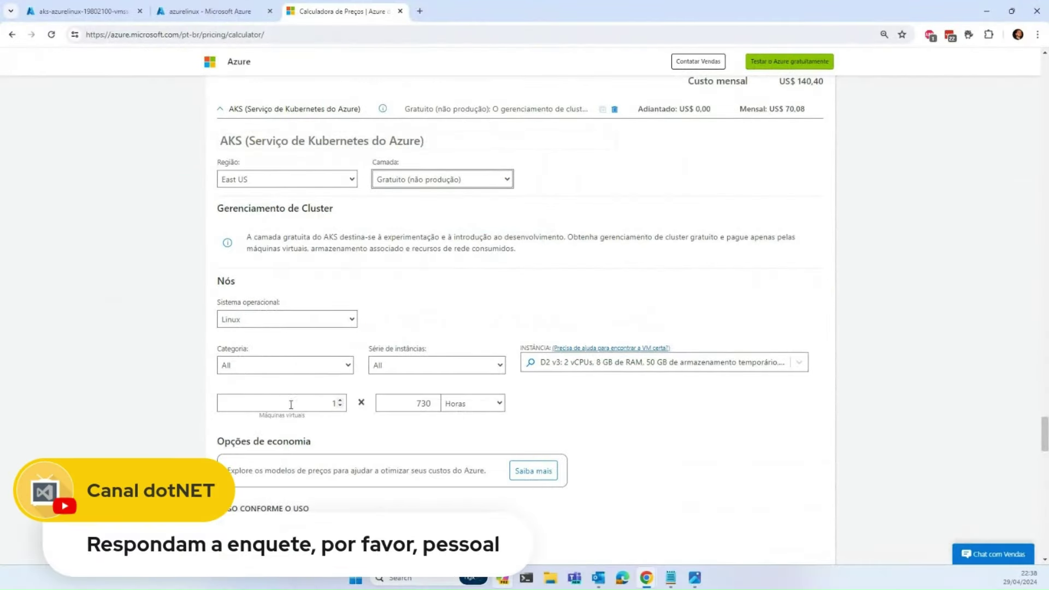
Step: Check the azurelinux node pool's node size in the Azure portal, then select the D4ds v5 instance in the AKS estimate
{"action": "left_click", "coordinate": [599, 363]}
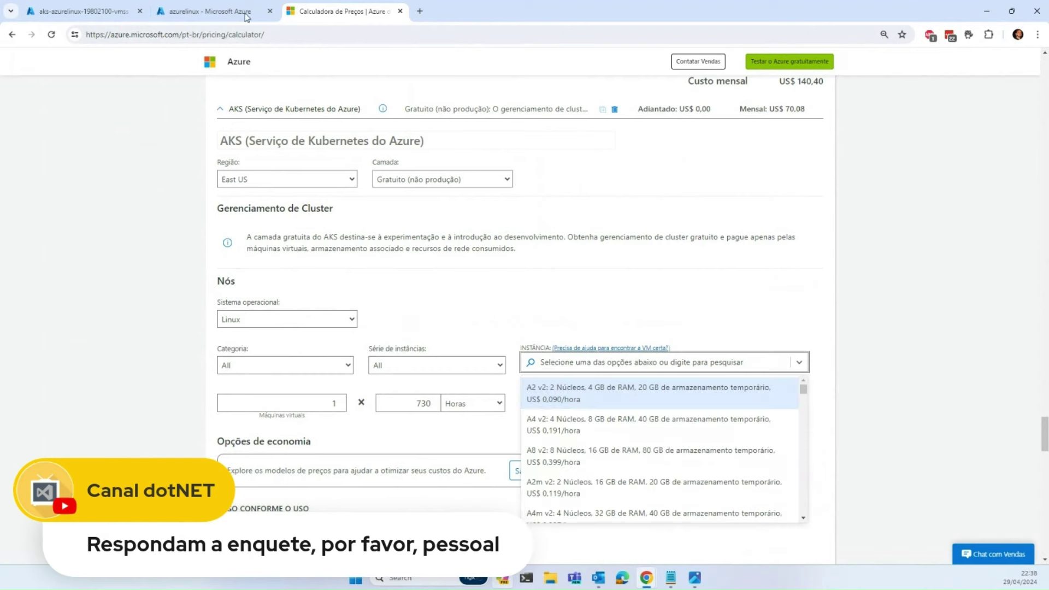
{"action": "left_click", "coordinate": [172, 8]}
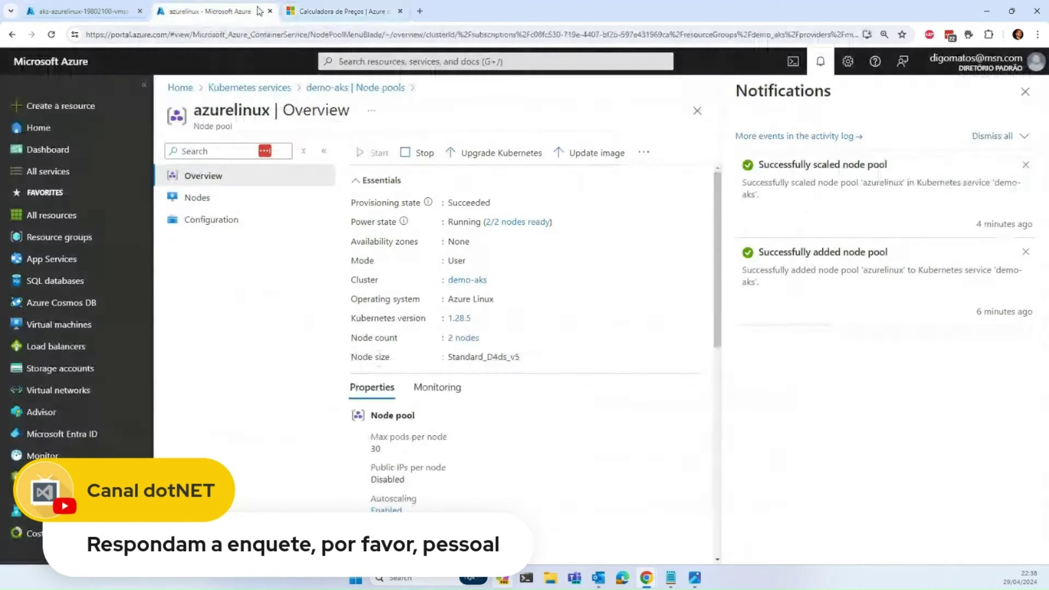
{"action": "left_click", "coordinate": [1025, 92]}
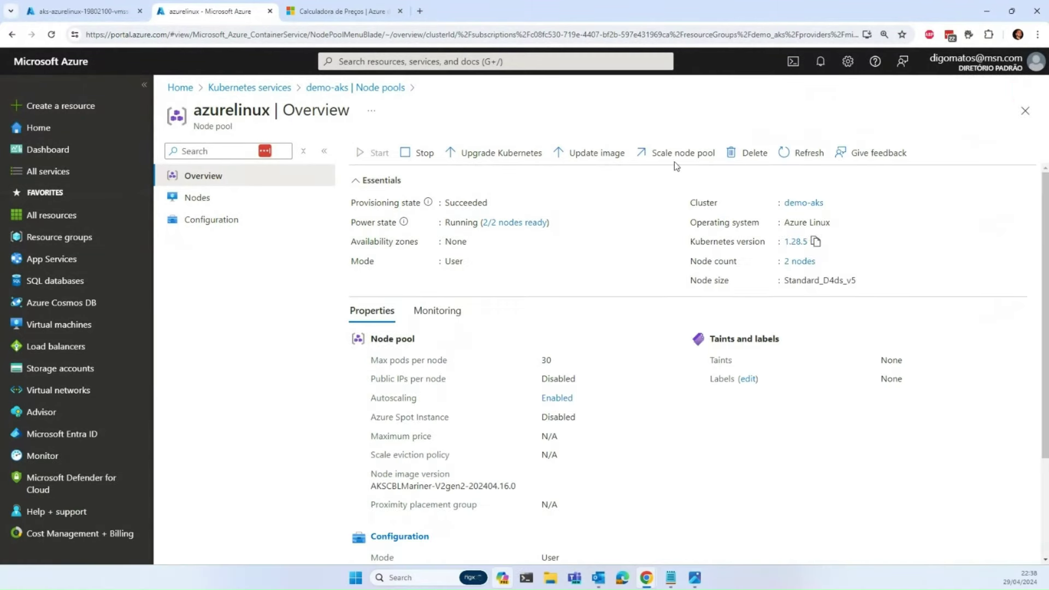
{"action": "key", "text": "ctrl+Tab"}
{"action": "left_click", "coordinate": [599, 370]}
{"action": "type", "text": "d4ds"}
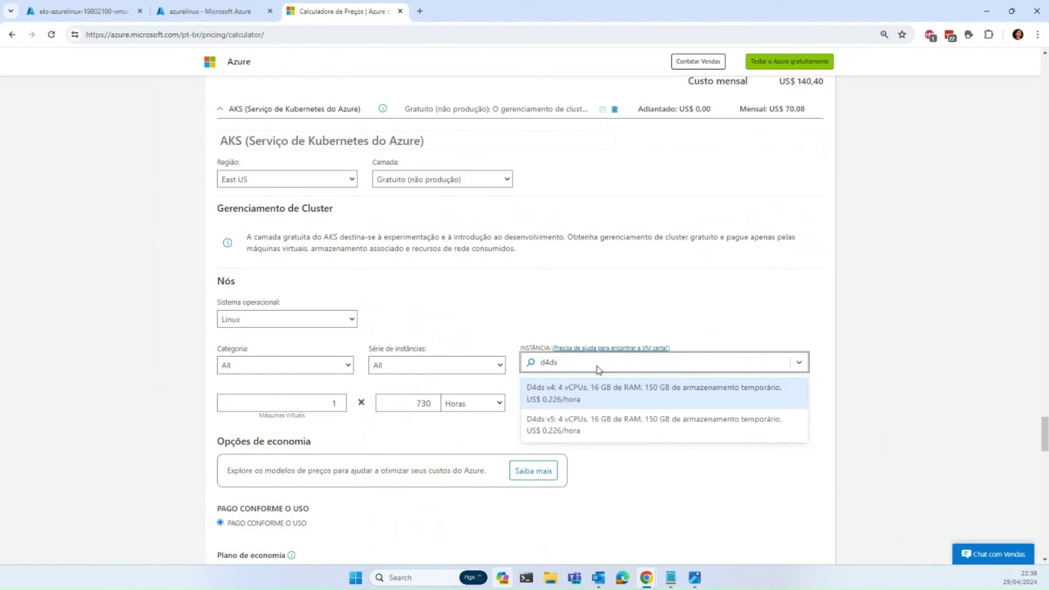
{"action": "left_click", "coordinate": [583, 421]}
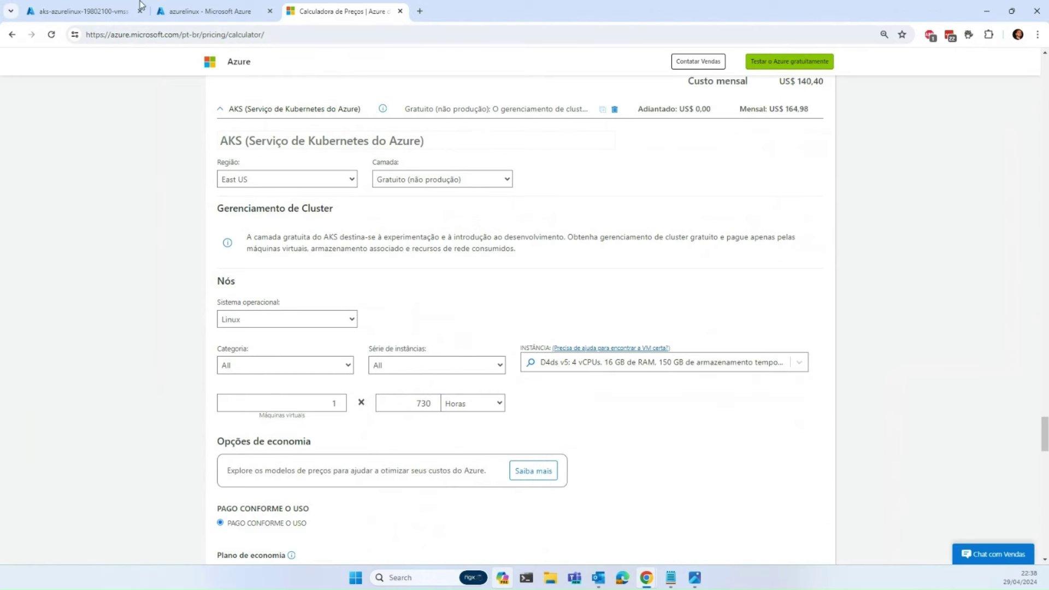
Step: Set the number of node virtual machines in the AKS estimate to 5 and check their monthly cost
{"action": "key", "text": "ctrl+Tab"}
{"action": "key", "text": "ctrl+shift+Tab"}
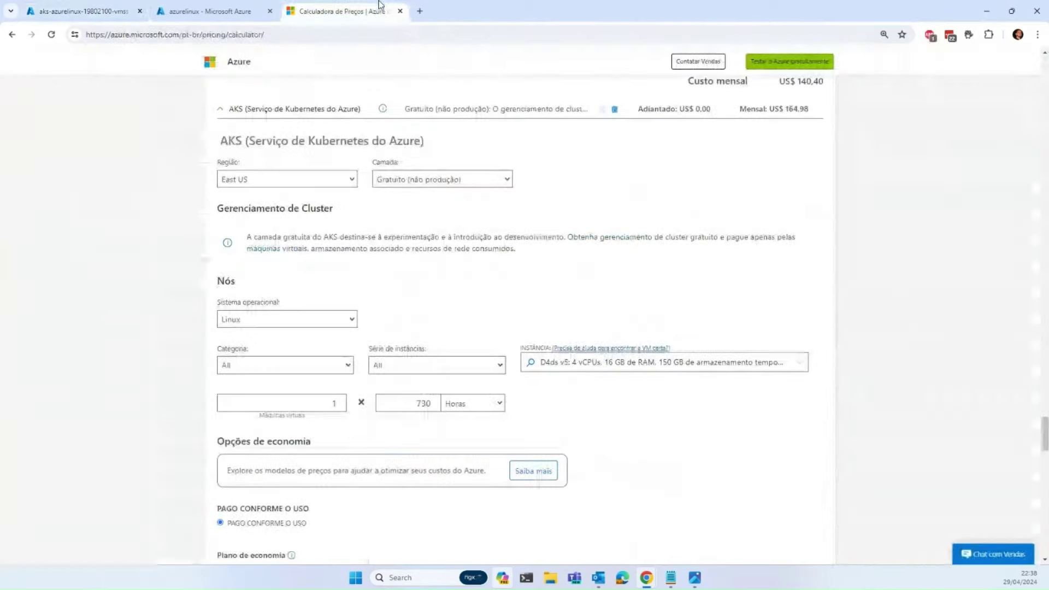
{"action": "scroll", "coordinate": [480, 297], "scroll_direction": "down", "scroll_amount": 1}
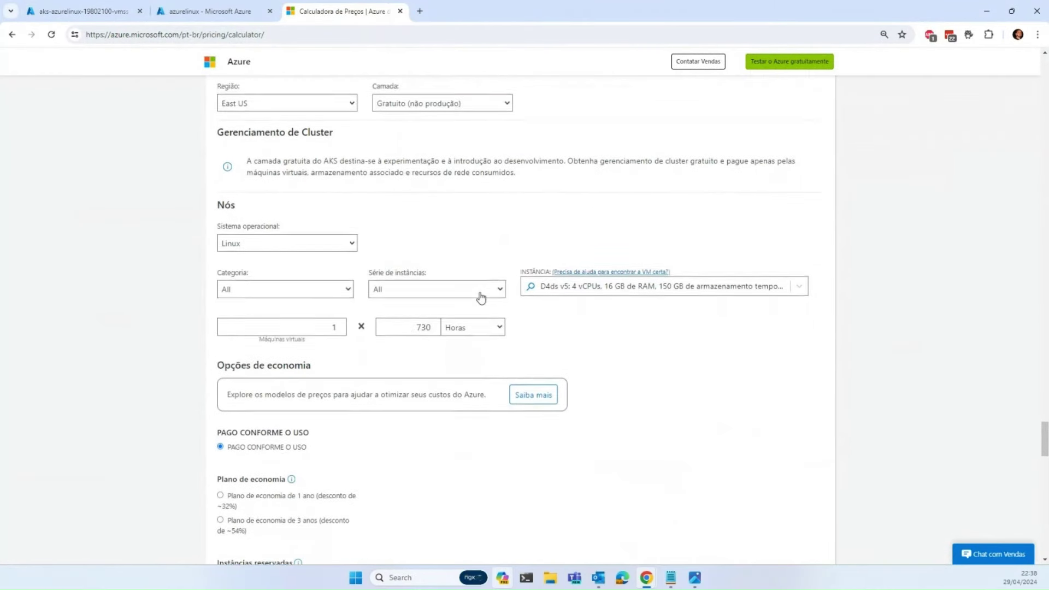
{"action": "left_click", "coordinate": [317, 297]}
{"action": "double_click", "coordinate": [317, 298]}
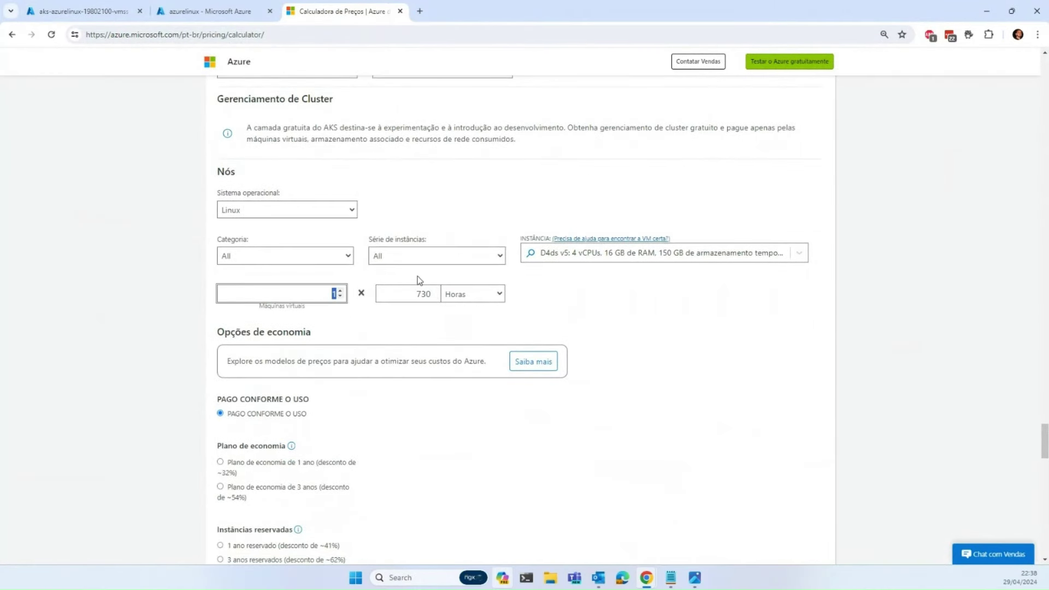
{"action": "type", "text": "5"}
{"action": "scroll", "coordinate": [429, 287], "scroll_direction": "down", "scroll_amount": 2}
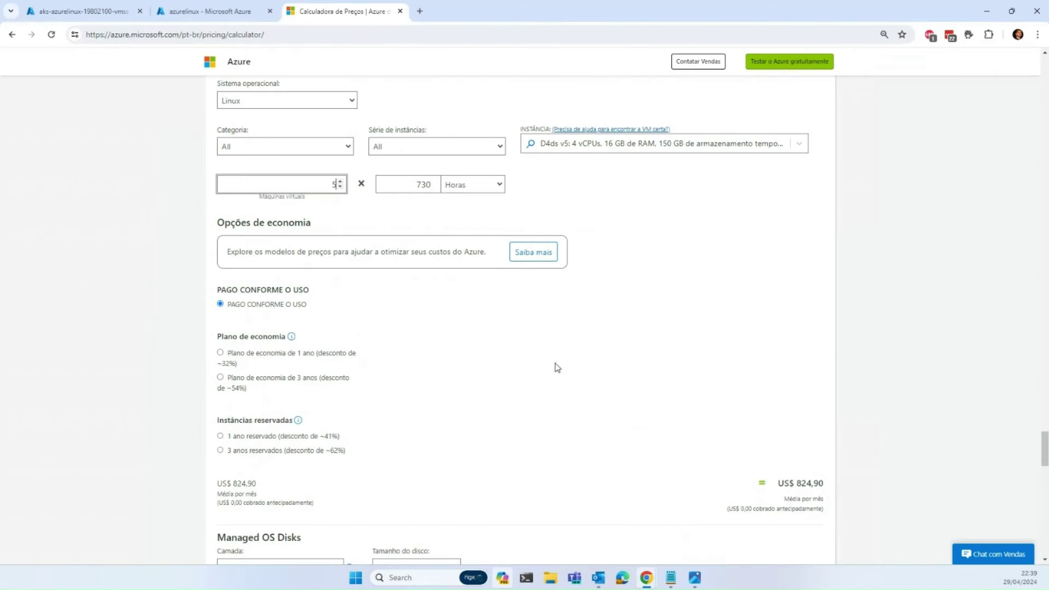
Step: Try the Premium tier for AKS cluster management, then return to Gratuito (não produção)
{"action": "scroll", "coordinate": [506, 316], "scroll_direction": "up", "scroll_amount": 3}
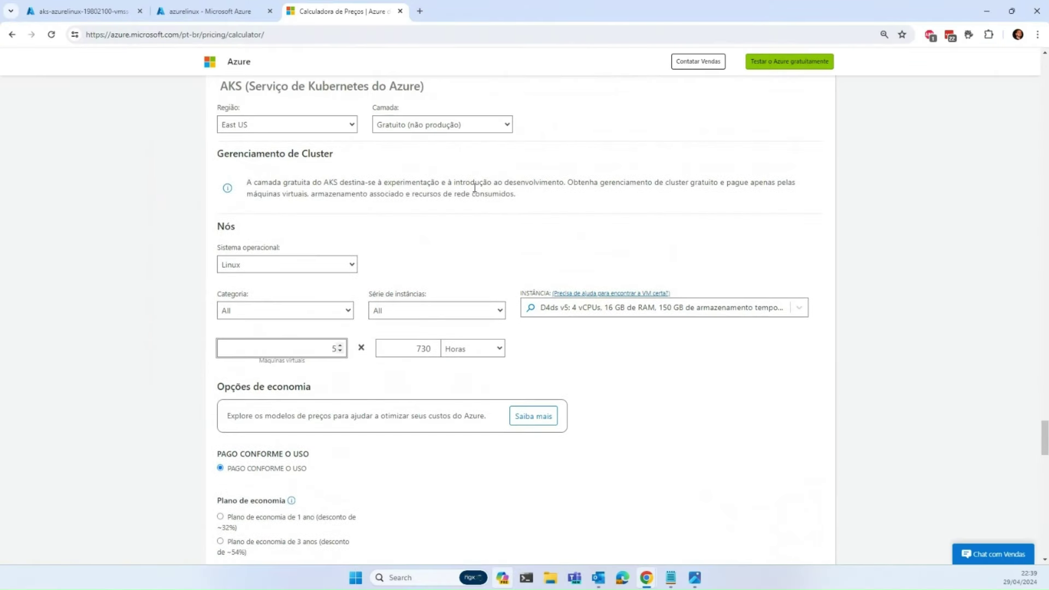
{"action": "left_click", "coordinate": [458, 127]}
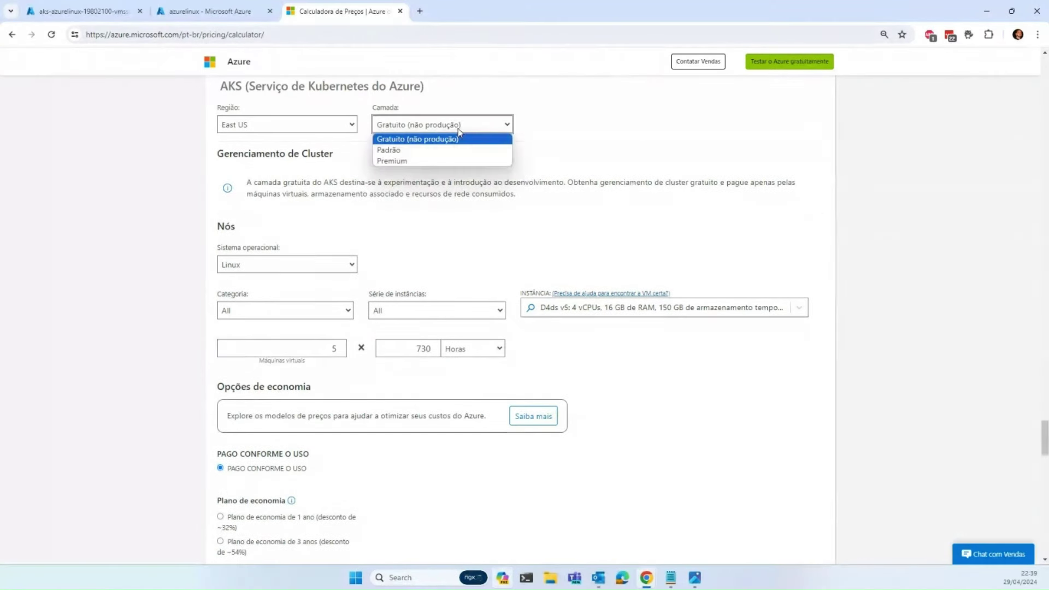
{"action": "left_click", "coordinate": [464, 160]}
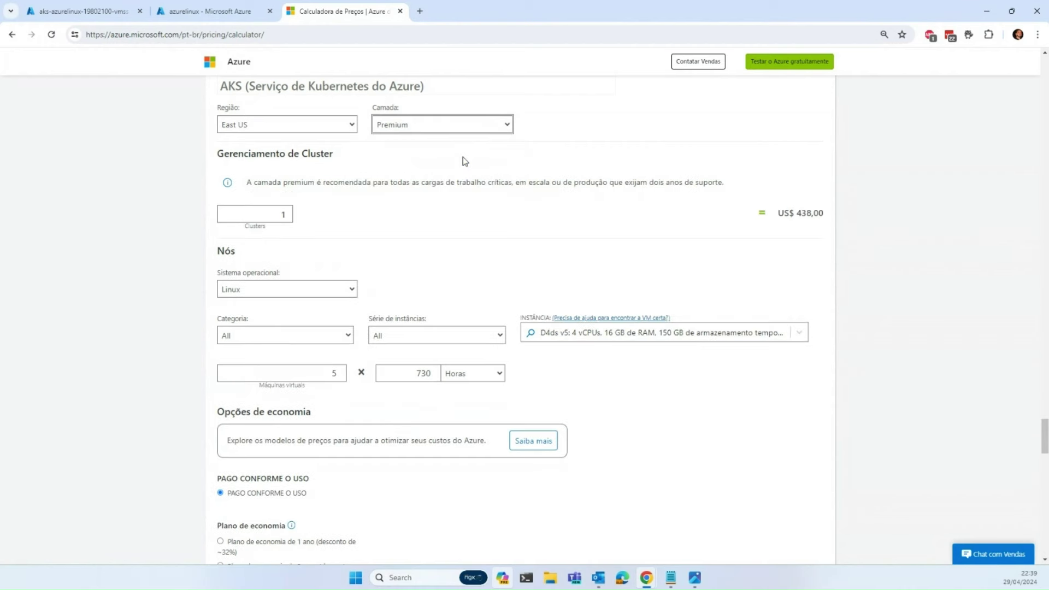
{"action": "left_click", "coordinate": [453, 131]}
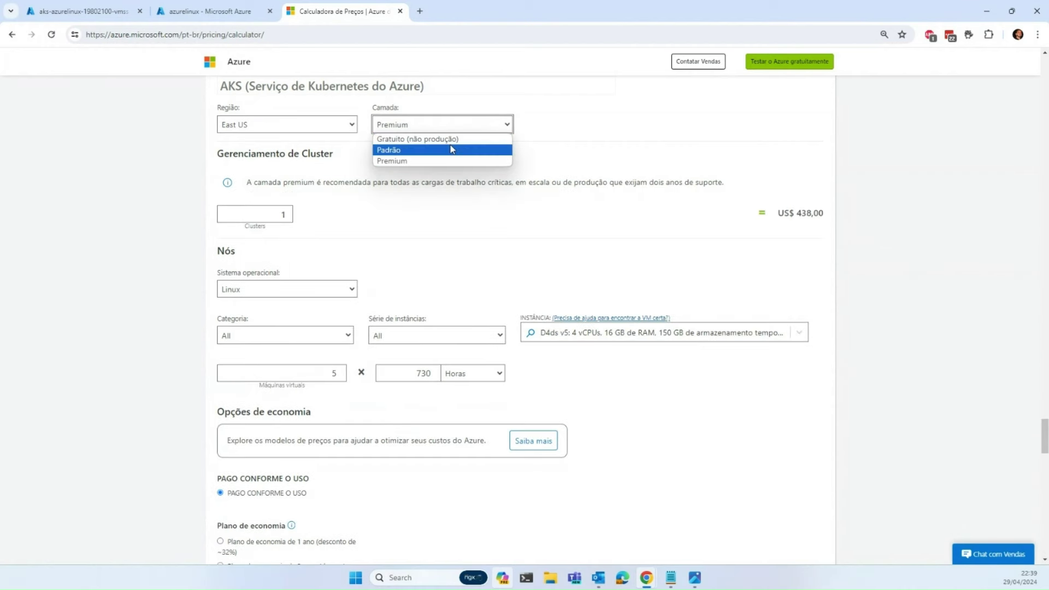
{"action": "left_click", "coordinate": [446, 143]}
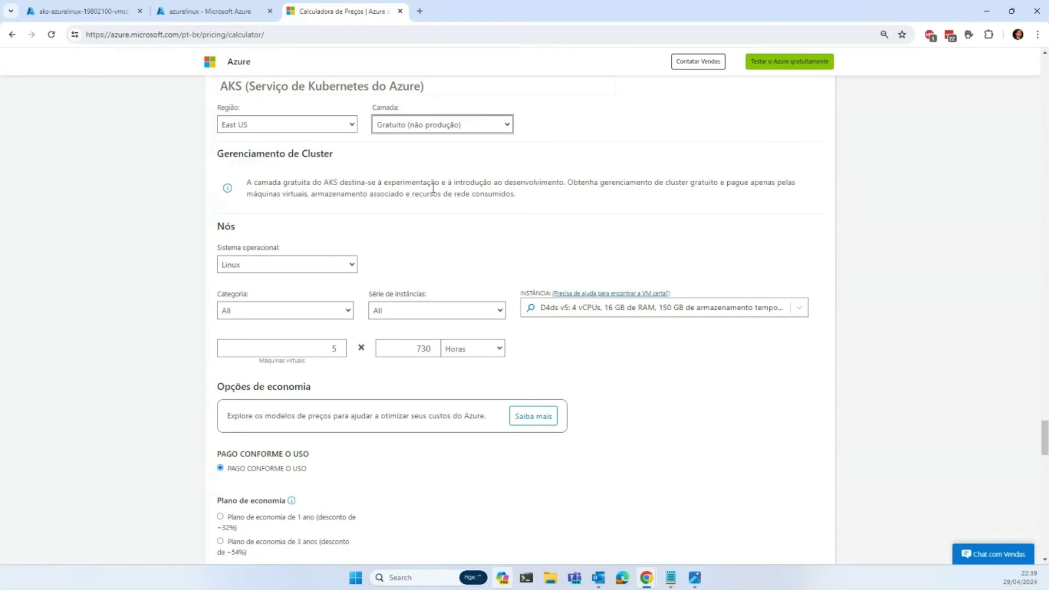
Step: Compare the Padrão, Gratuito and Premium tiers' cluster management terms and costs, then restore Gratuito (não produção)
{"action": "left_click", "coordinate": [451, 124]}
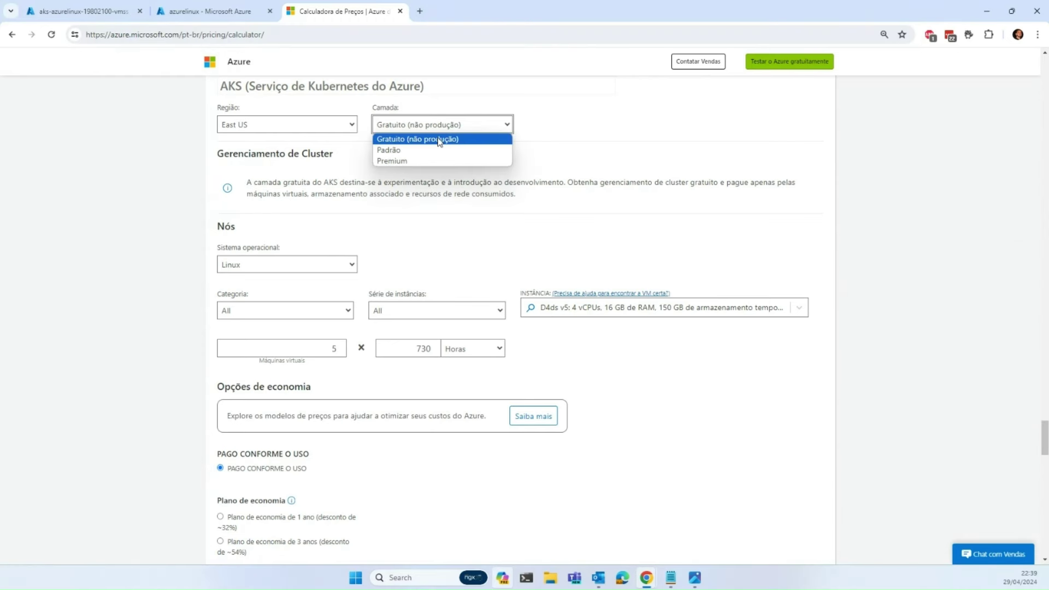
{"action": "left_click", "coordinate": [440, 150]}
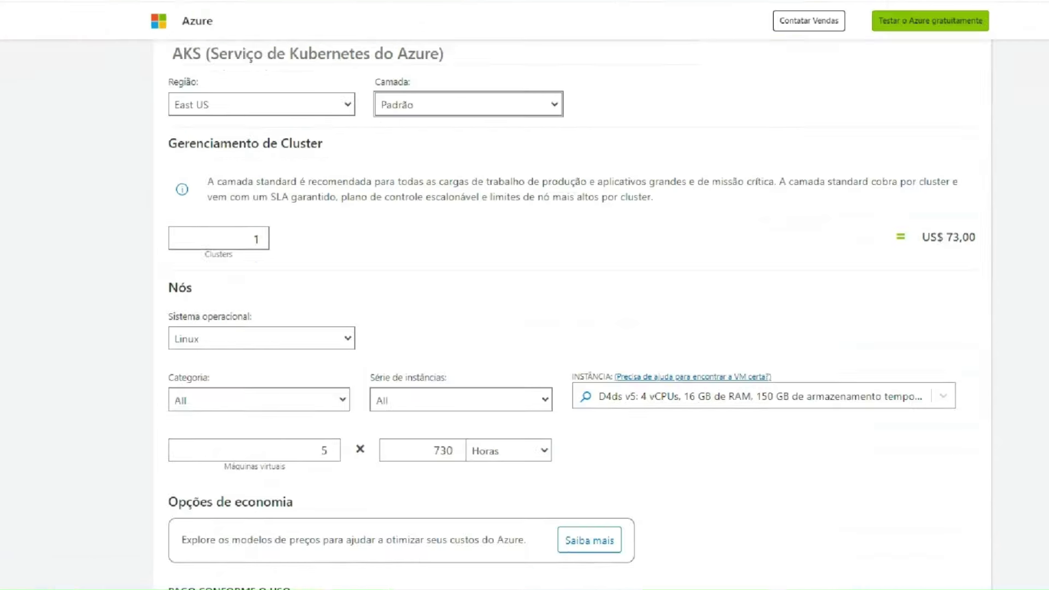
{"action": "left_click_drag", "start_coordinate": [259, 180], "coordinate": [368, 210]}
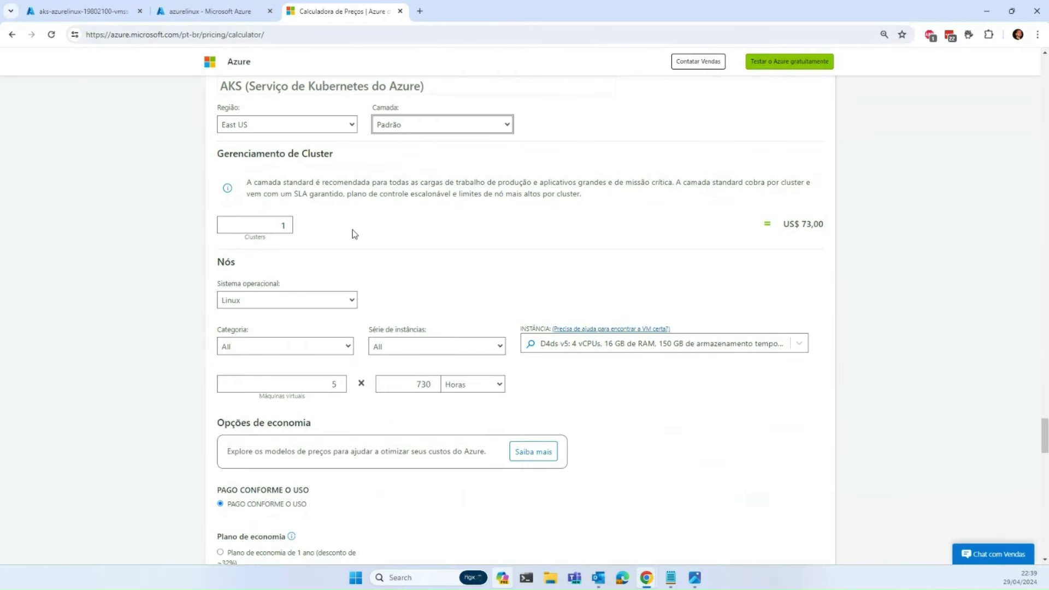
{"action": "left_click", "coordinate": [411, 122]}
{"action": "left_click", "coordinate": [421, 136]}
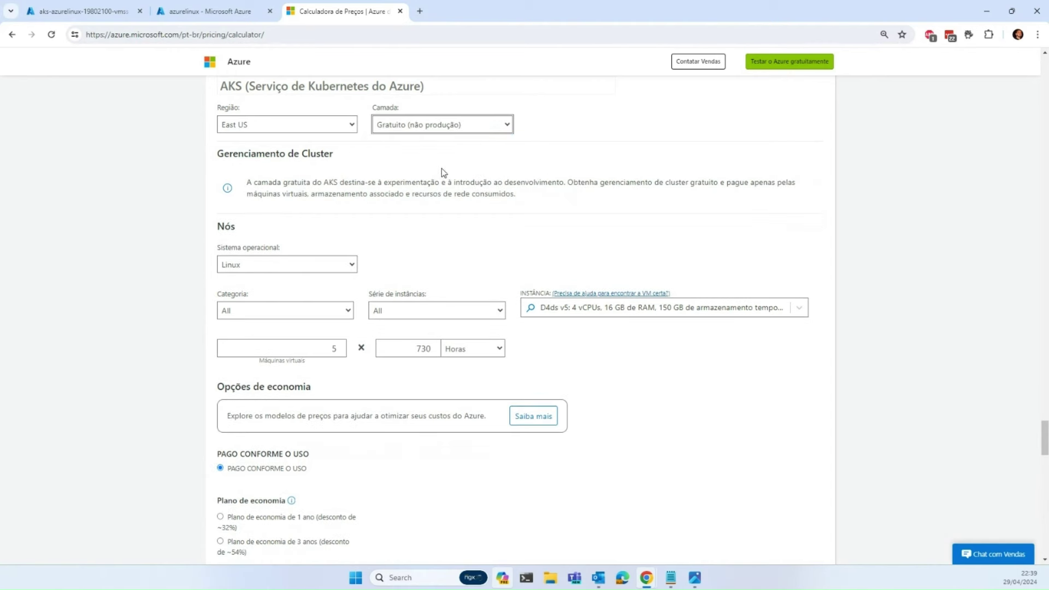
{"action": "left_click", "coordinate": [457, 126]}
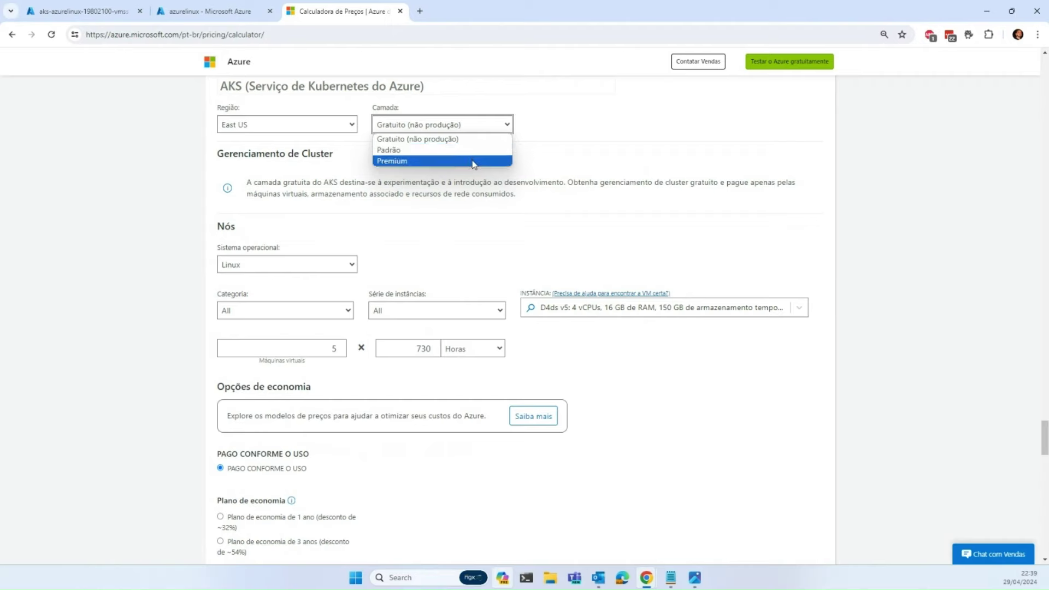
{"action": "left_click", "coordinate": [471, 162]}
{"action": "left_click", "coordinate": [449, 137]}
{"action": "left_click", "coordinate": [440, 139]}
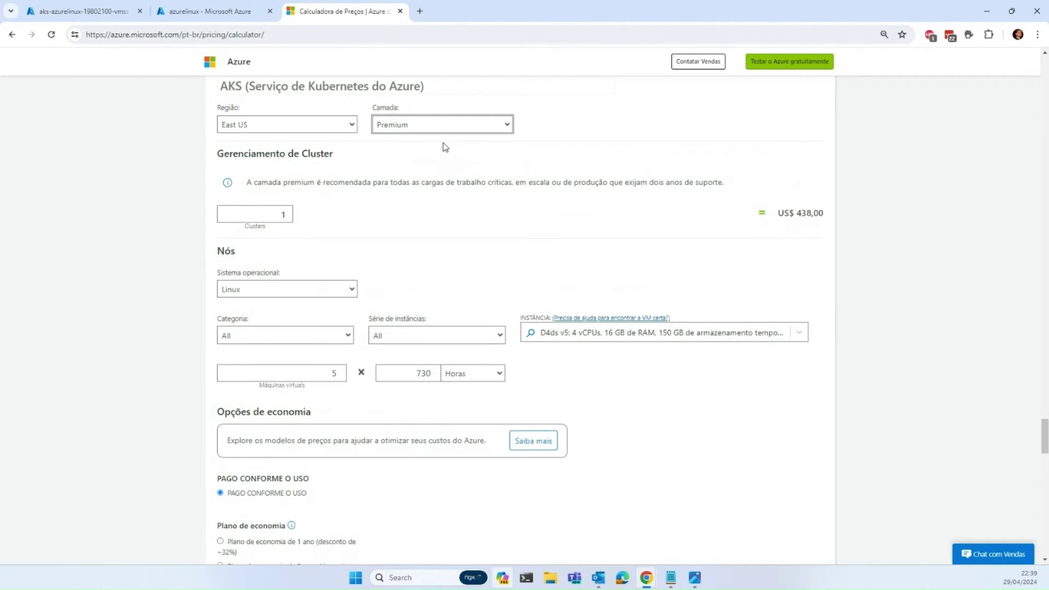
Step: Review the node instance settings, savings options, monthly cost and managed OS disks in the AKS estimate
{"action": "scroll", "coordinate": [654, 326], "scroll_direction": "down", "scroll_amount": 1}
{"action": "scroll", "coordinate": [654, 325], "scroll_direction": "down", "scroll_amount": 2}
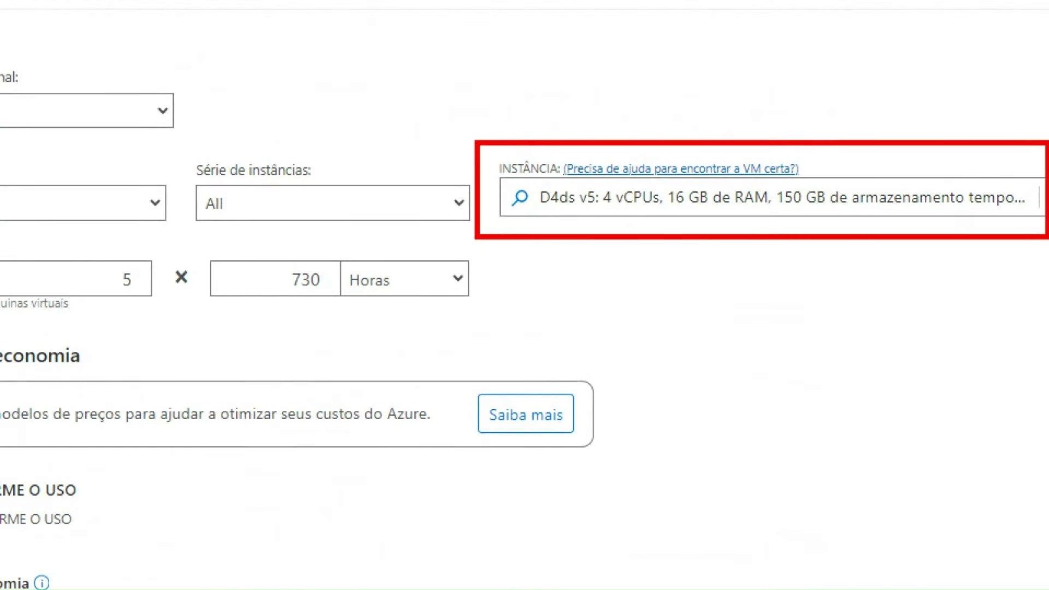
{"action": "scroll", "coordinate": [921, 487], "scroll_direction": "down", "scroll_amount": 3}
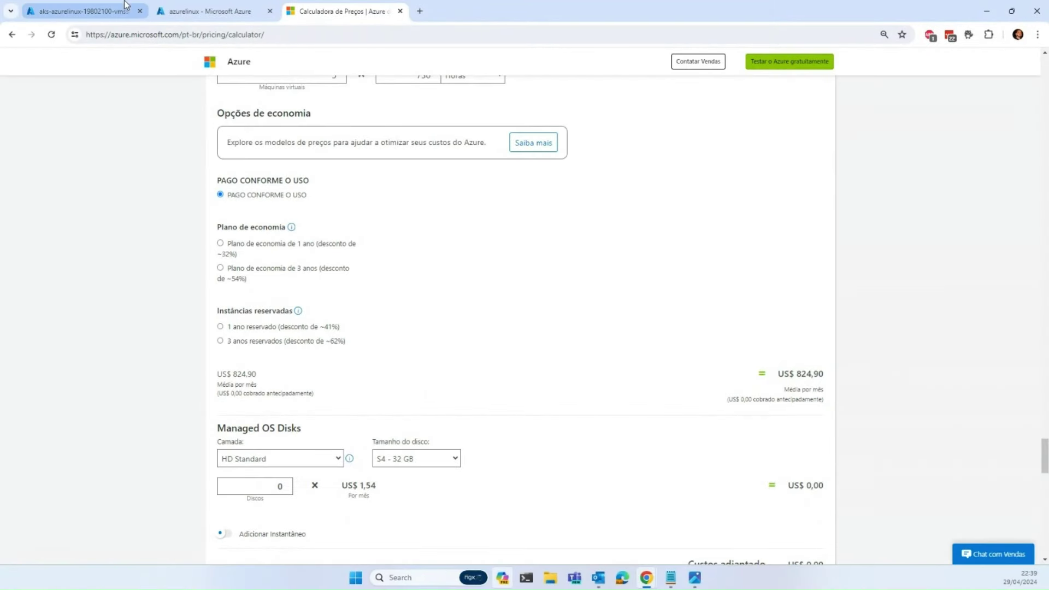
{"action": "scroll", "coordinate": [507, 256], "scroll_direction": "up", "scroll_amount": 4}
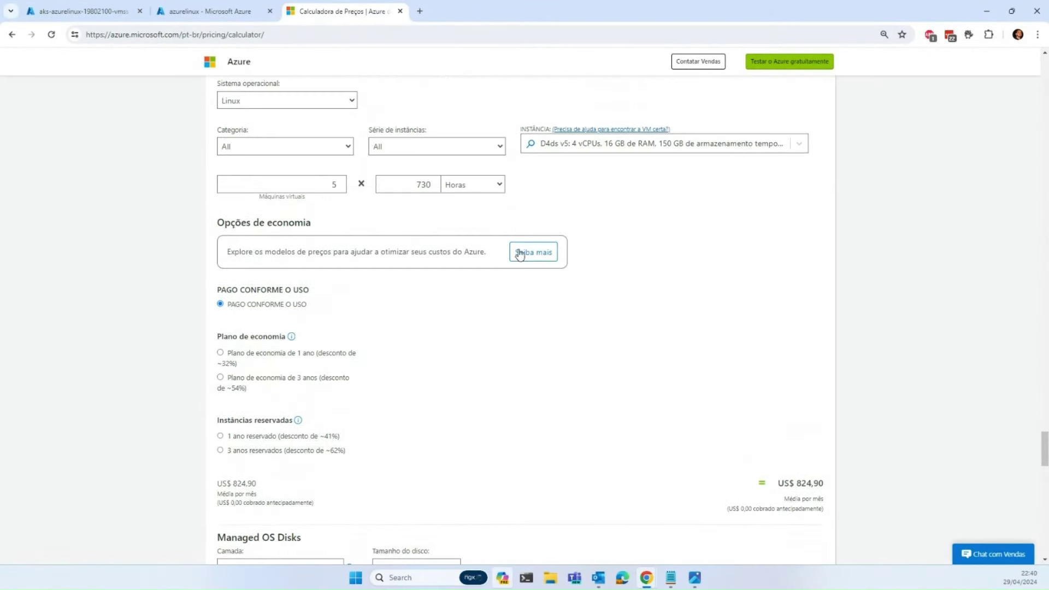
Step: Search the AKS node instance list for Standard_D4ds_v5, leaving the D4ds v5 instance selected
{"action": "left_click", "coordinate": [704, 257]}
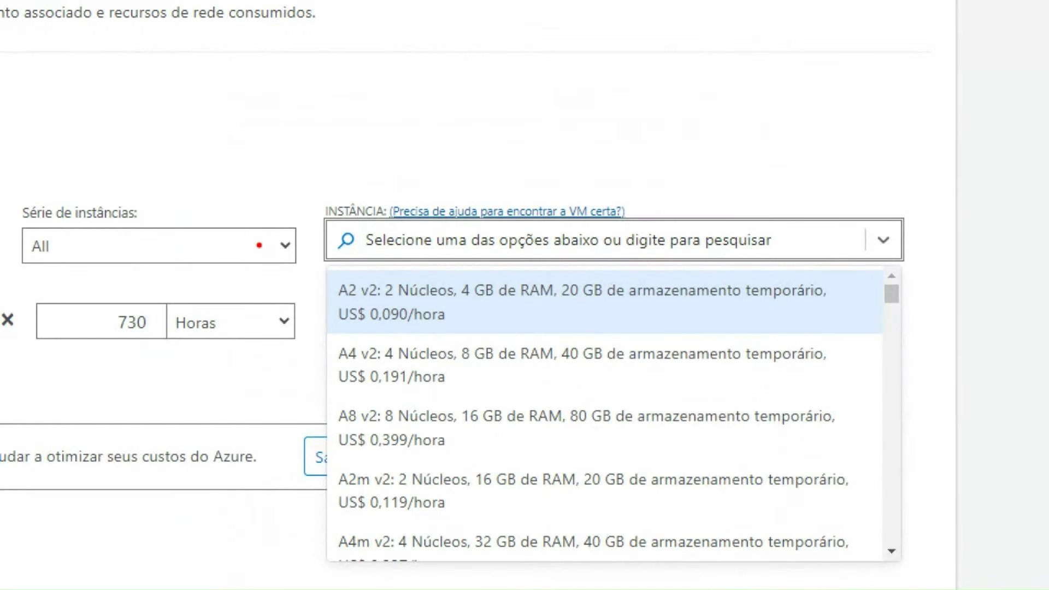
{"action": "left_click", "coordinate": [607, 254]}
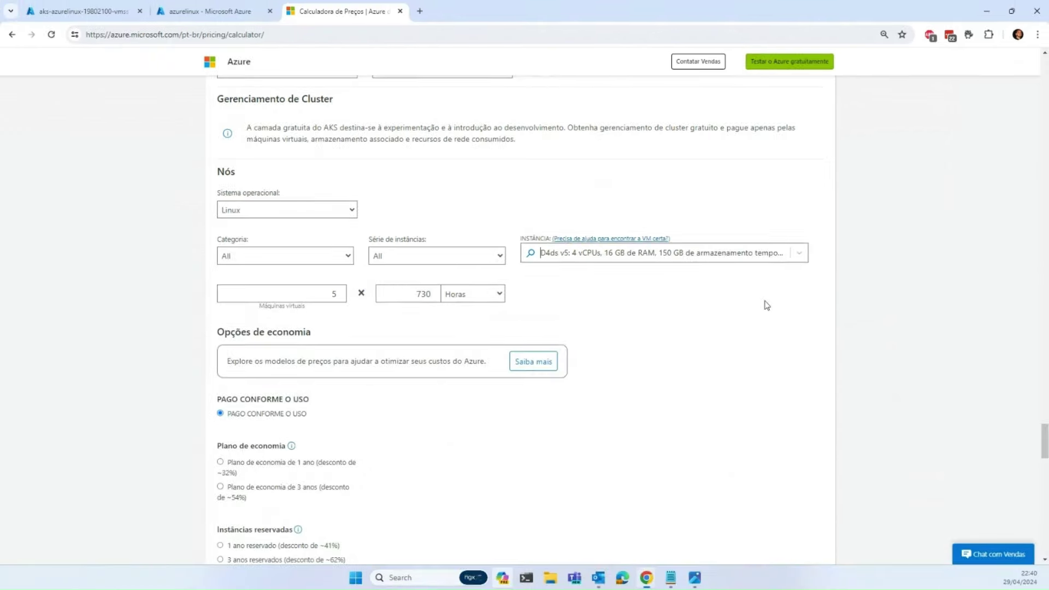
{"action": "left_click", "coordinate": [662, 257]}
{"action": "type", "text": "d"}
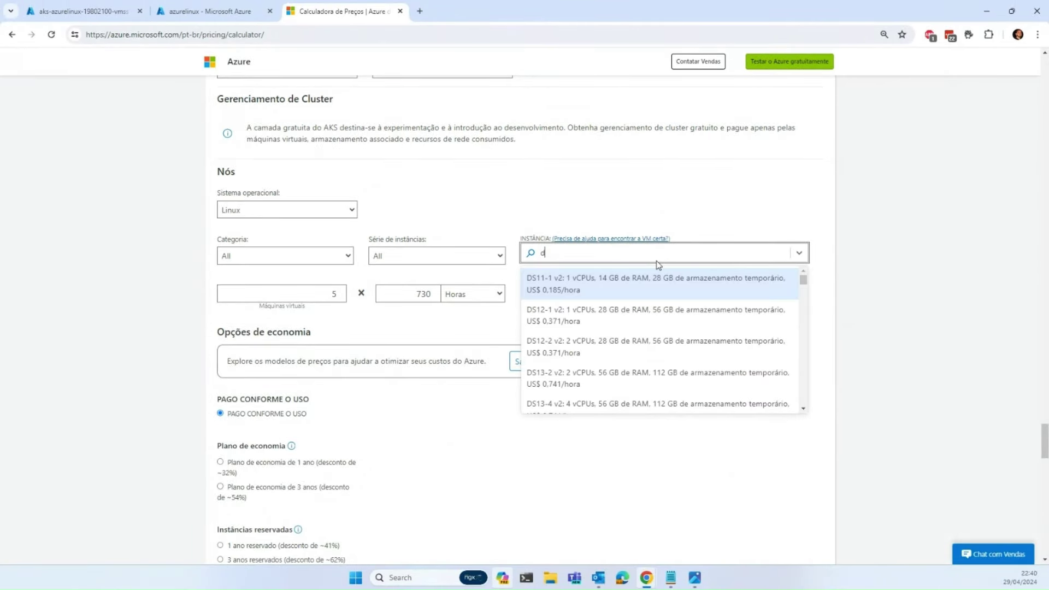
{"action": "key", "text": "BackSpace"}
{"action": "type", "text": "Standard_D4ds_v5"}
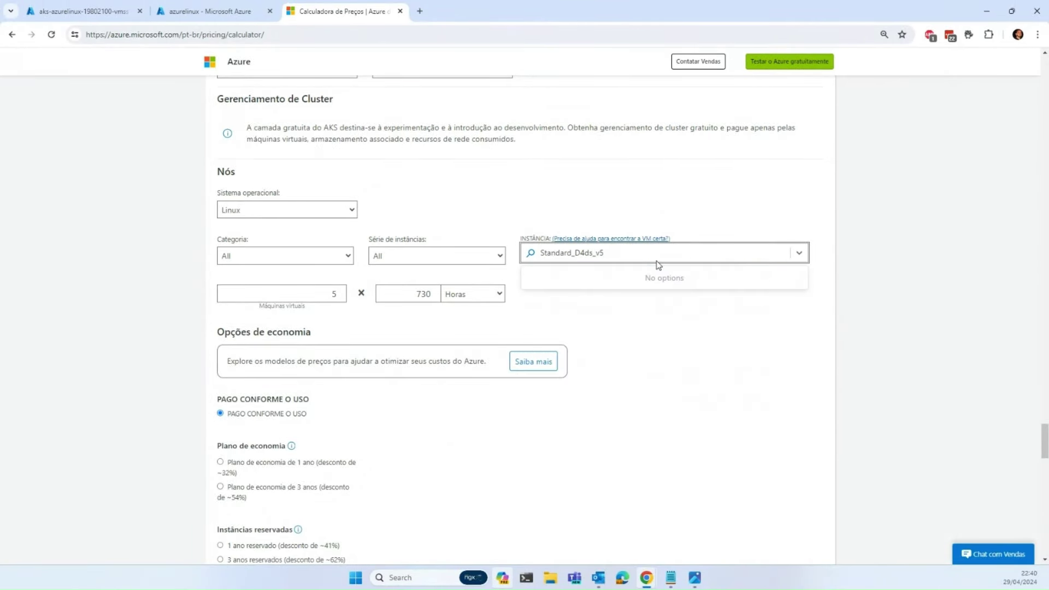
{"action": "left_click_drag", "start_coordinate": [572, 252], "coordinate": [474, 245]}
{"action": "key", "text": "BackSpace"}
{"action": "left_click", "coordinate": [663, 268]}
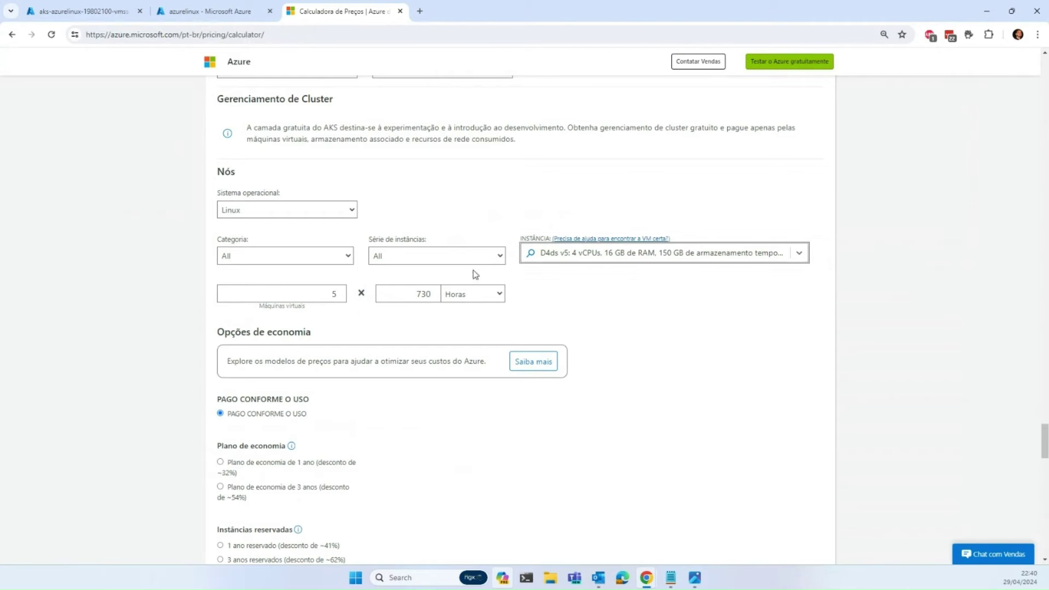
Step: Try 1 virtual machine for the AKS nodes in the estimate and check its monthly cost
{"action": "scroll", "coordinate": [342, 294], "scroll_direction": "down", "scroll_amount": 3}
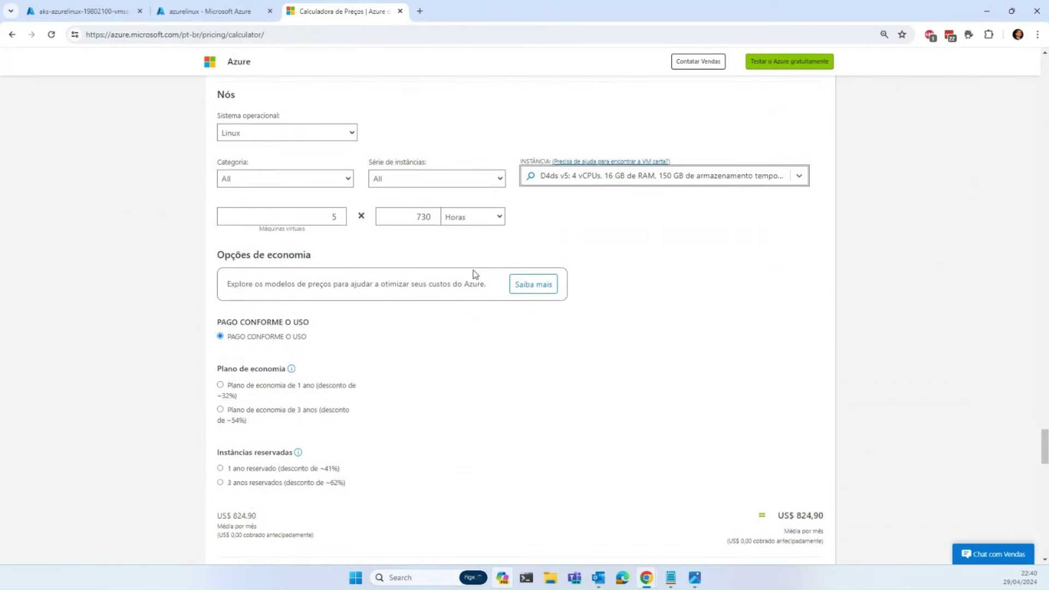
{"action": "scroll", "coordinate": [475, 274], "scroll_direction": "down", "scroll_amount": 2}
{"action": "scroll", "coordinate": [666, 334], "scroll_direction": "up", "scroll_amount": 3}
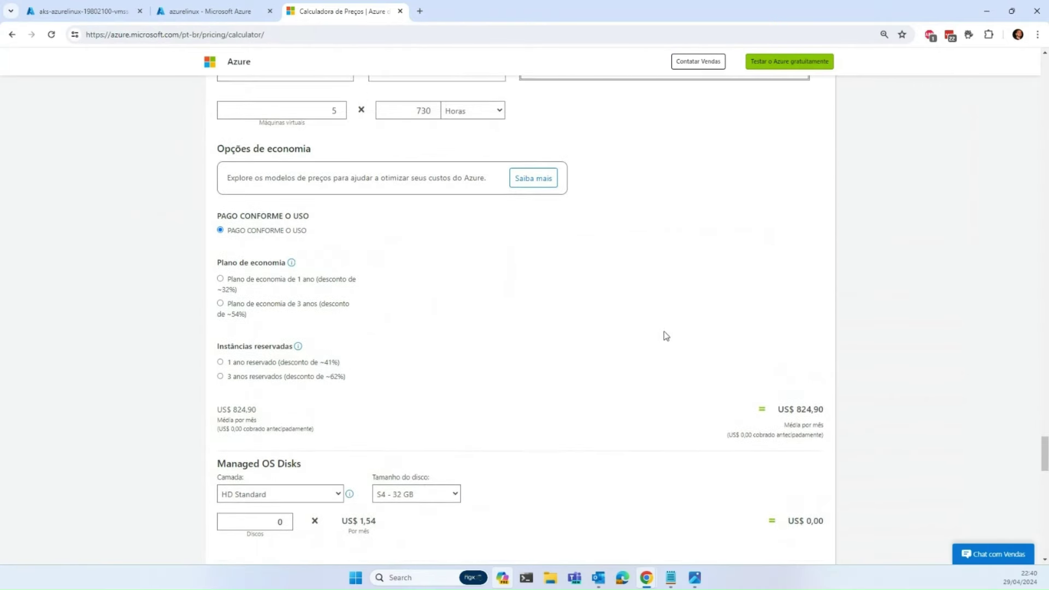
{"action": "left_click", "coordinate": [318, 185]}
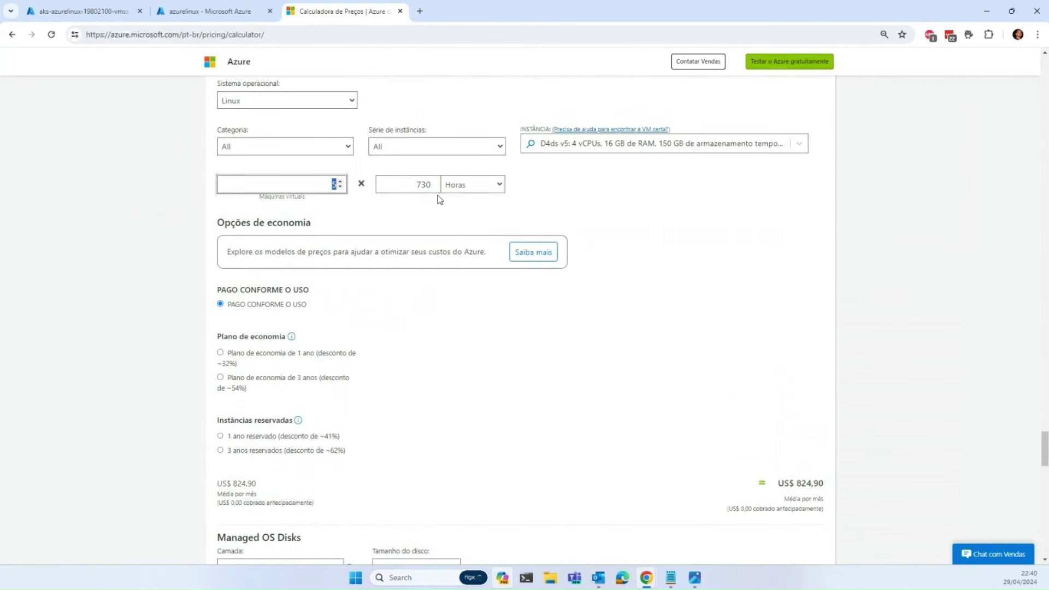
{"action": "type", "text": "1"}
{"action": "scroll", "coordinate": [428, 307], "scroll_direction": "down", "scroll_amount": 1}
{"action": "scroll", "coordinate": [430, 310], "scroll_direction": "up", "scroll_amount": 1}
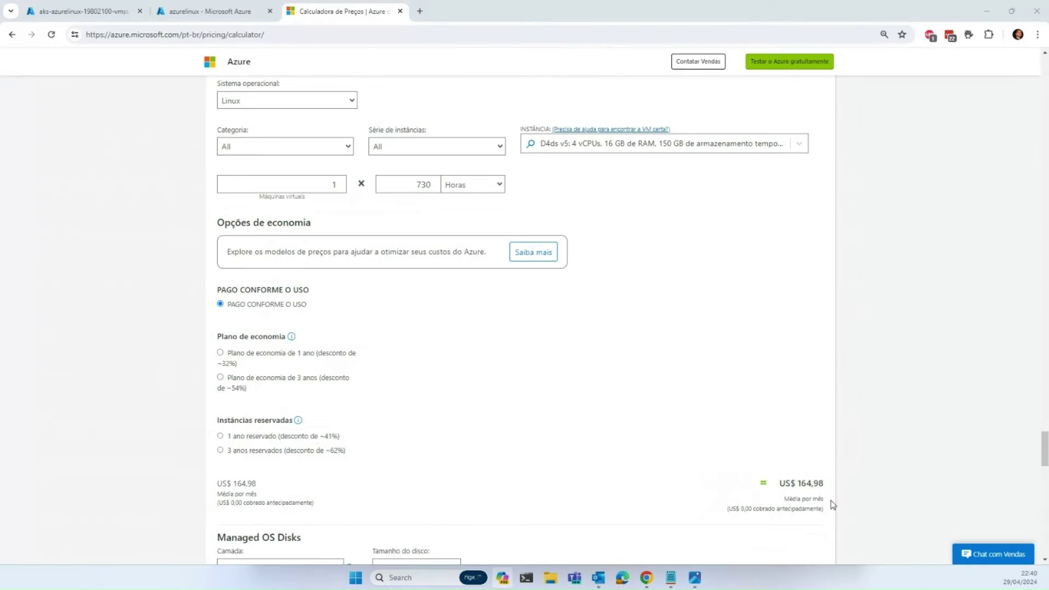
{"action": "scroll", "coordinate": [396, 219], "scroll_direction": "down", "scroll_amount": 1}
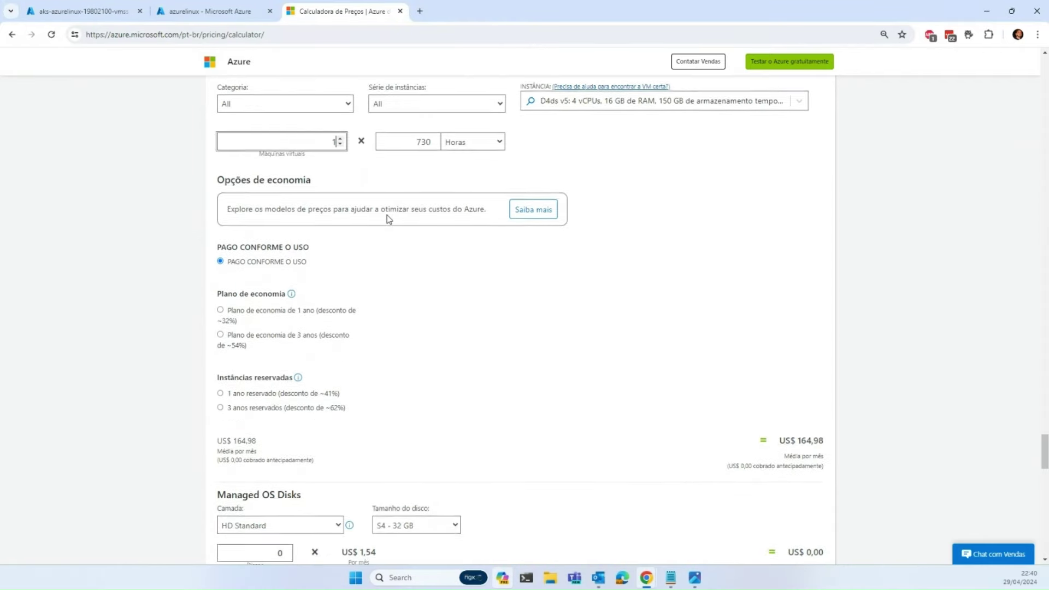
{"action": "scroll", "coordinate": [379, 222], "scroll_direction": "up", "scroll_amount": 1}
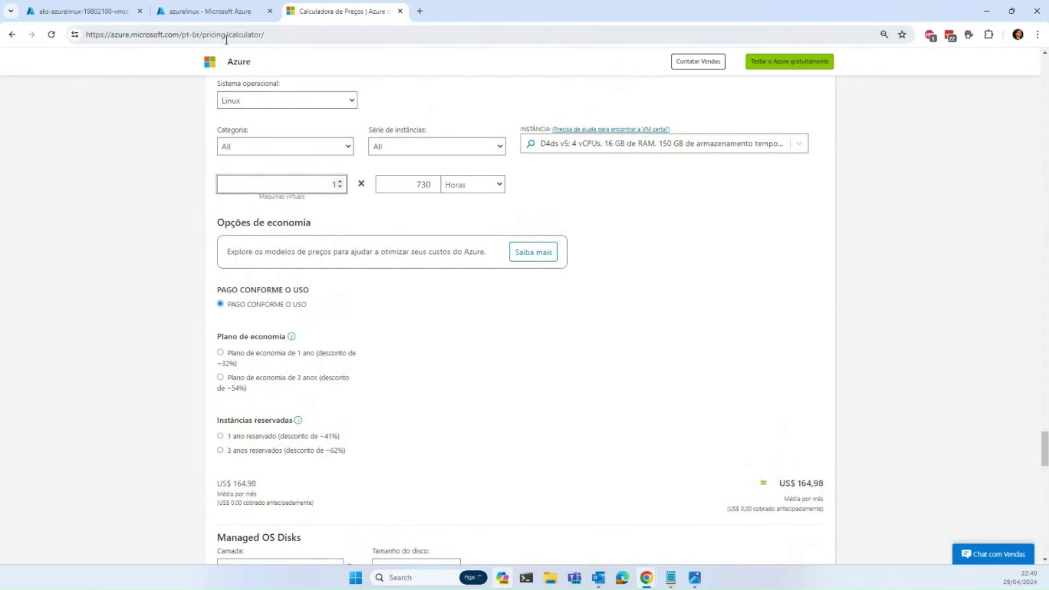
Step: Switch to the Azure portal, leave the azurelinux node pool and open the Kubernetes services list from the home page
{"action": "left_click", "coordinate": [177, 5]}
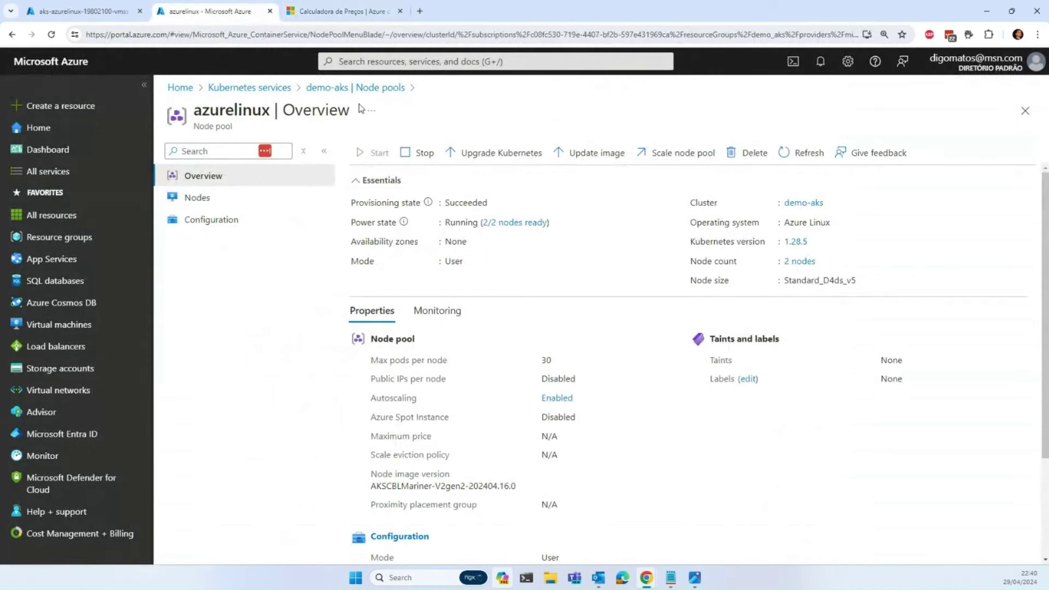
{"action": "left_click", "coordinate": [1023, 118]}
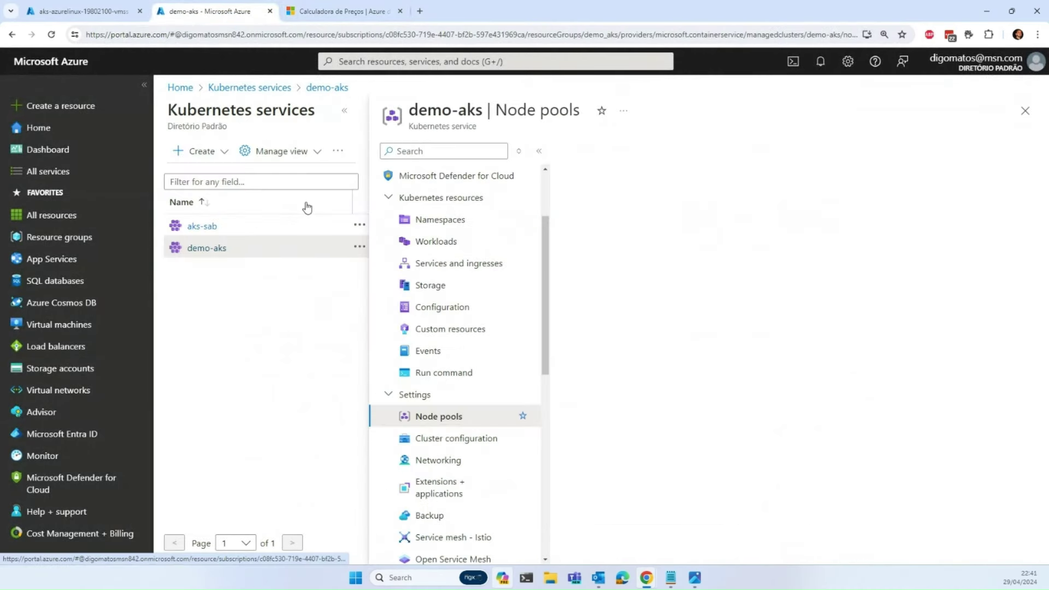
{"action": "left_click", "coordinate": [1026, 115]}
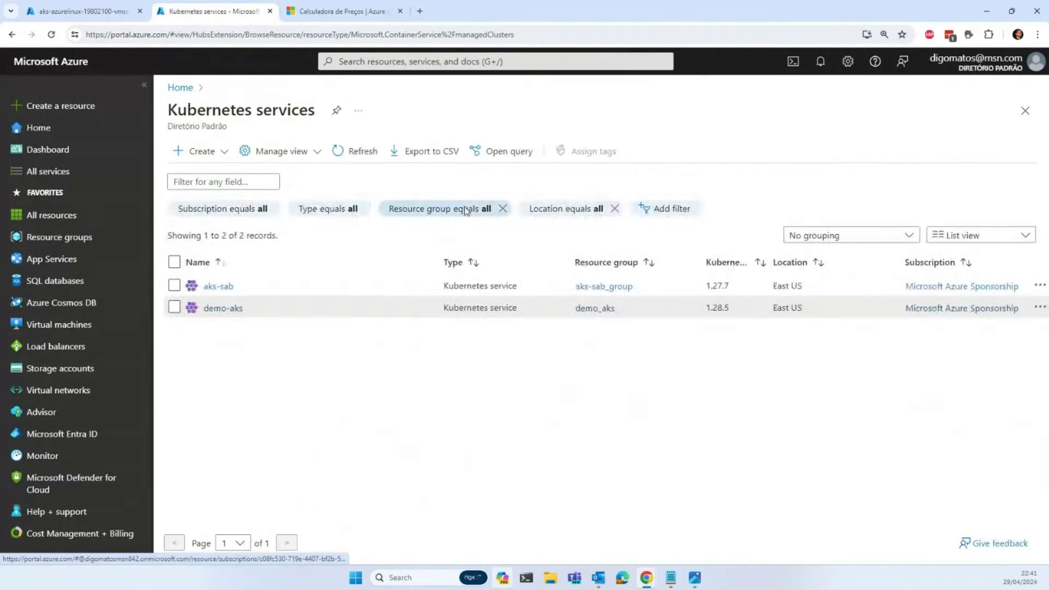
{"action": "left_click", "coordinate": [79, 114]}
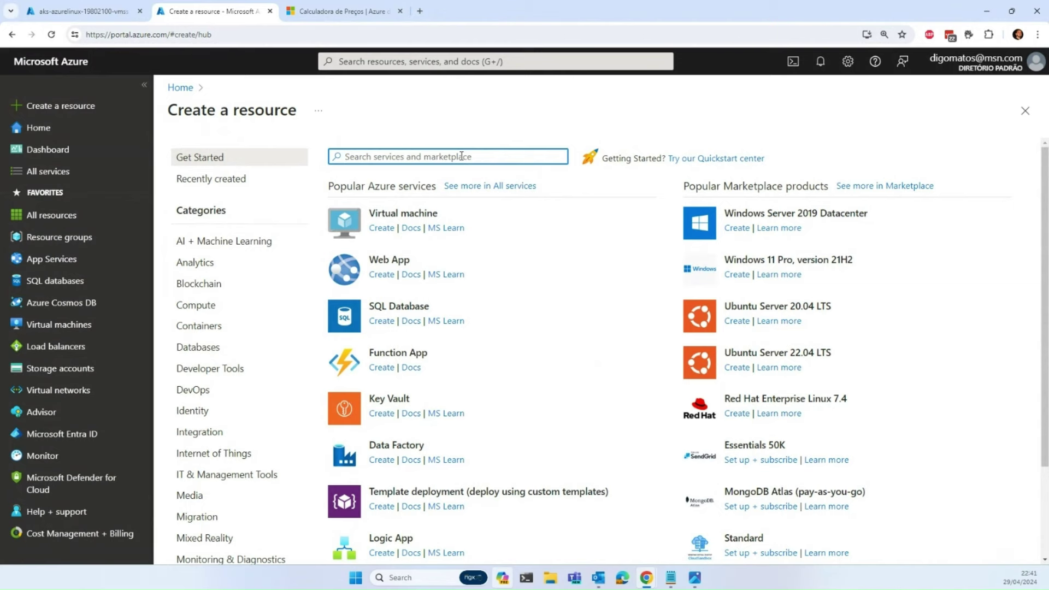
{"action": "left_click", "coordinate": [1024, 110]}
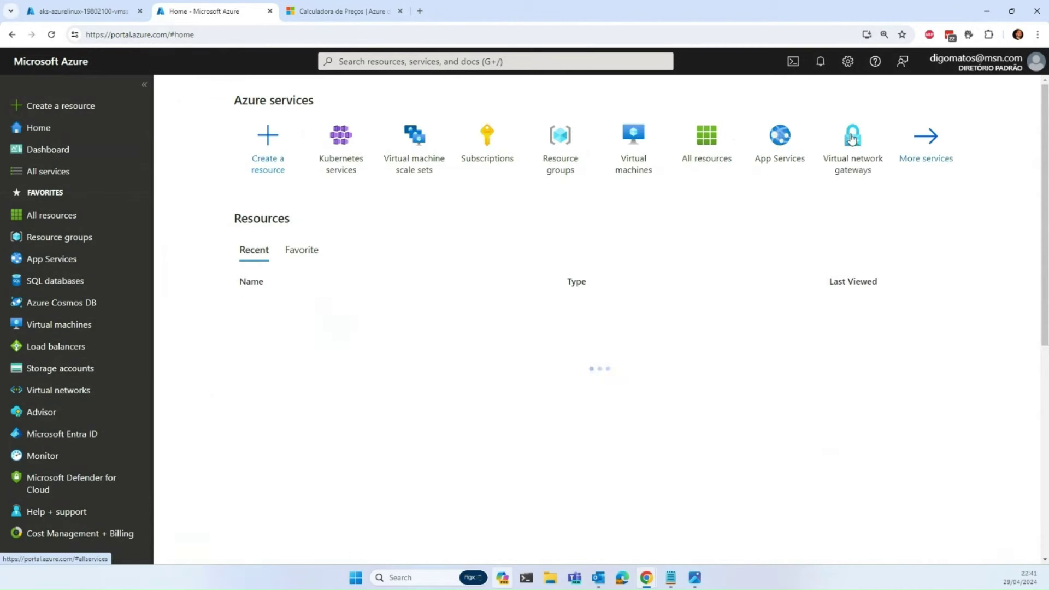
{"action": "left_click", "coordinate": [359, 134]}
Step: Return to the pricing calculator and set the number of AKS node virtual machines to 5
{"action": "key", "text": "ctrl+Tab"}
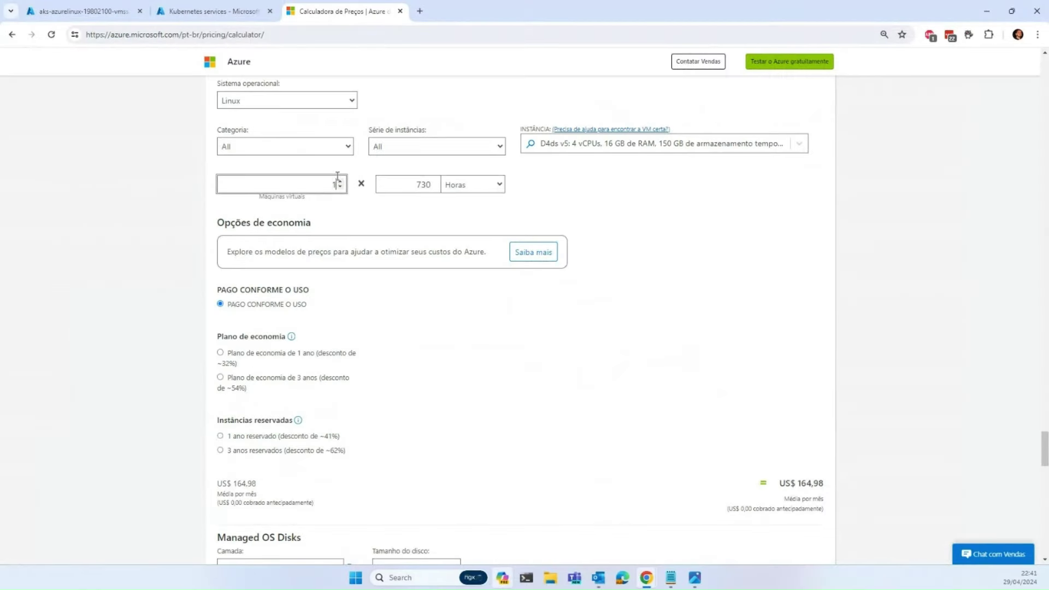
{"action": "key", "text": "ctrl+a"}
{"action": "type", "text": "5"}
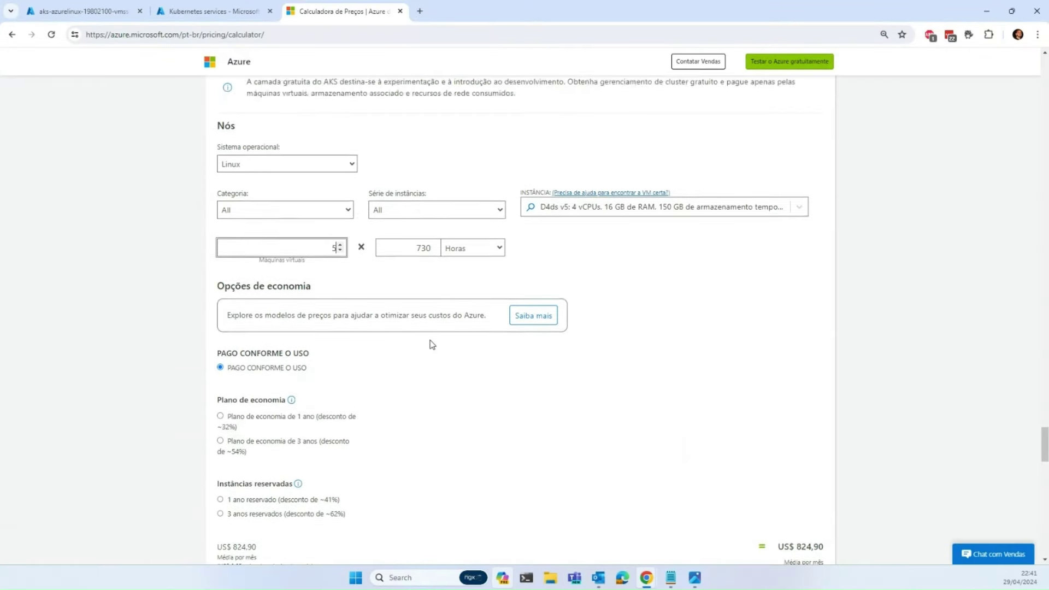
Step: Review the five-node AKS estimate, then try the 1-year savings plan and check its monthly cost
{"action": "scroll", "coordinate": [437, 343], "scroll_direction": "up", "scroll_amount": 3}
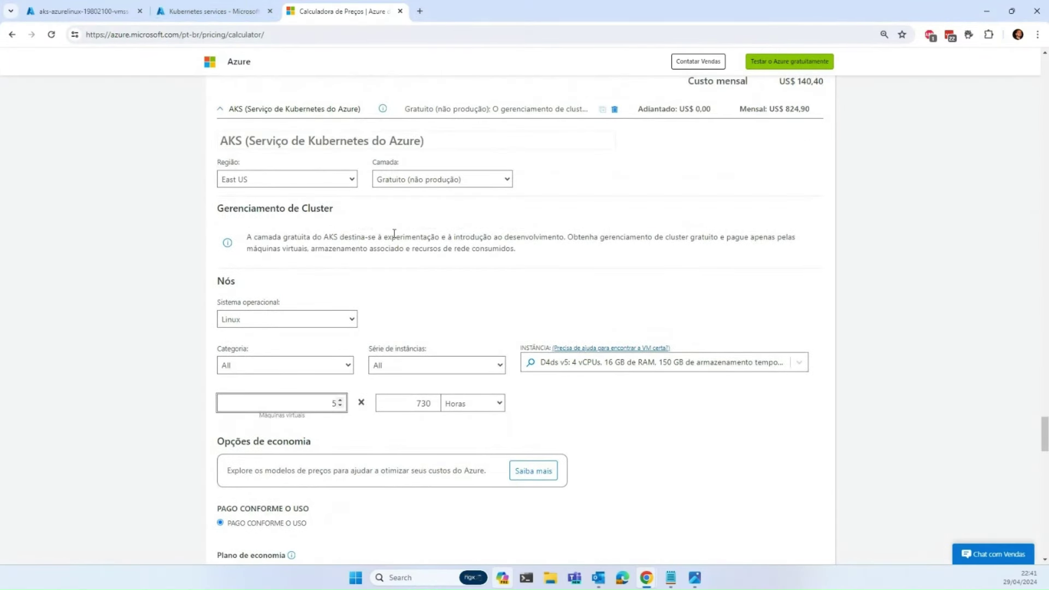
{"action": "scroll", "coordinate": [568, 367], "scroll_direction": "down", "scroll_amount": 5}
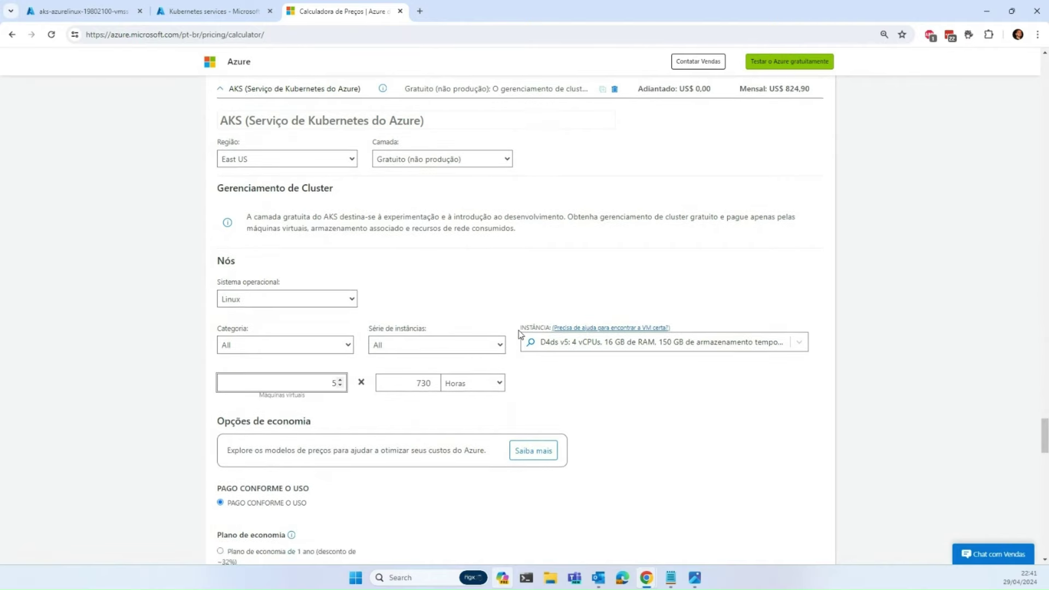
{"action": "scroll", "coordinate": [514, 338], "scroll_direction": "up", "scroll_amount": 3}
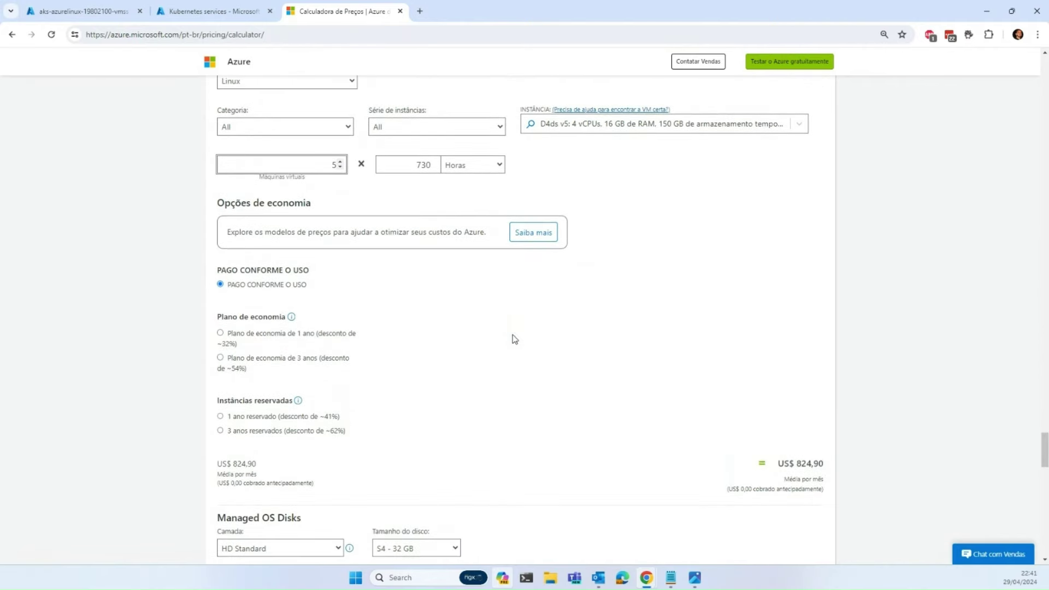
{"action": "scroll", "coordinate": [424, 311], "scroll_direction": "down", "scroll_amount": 1}
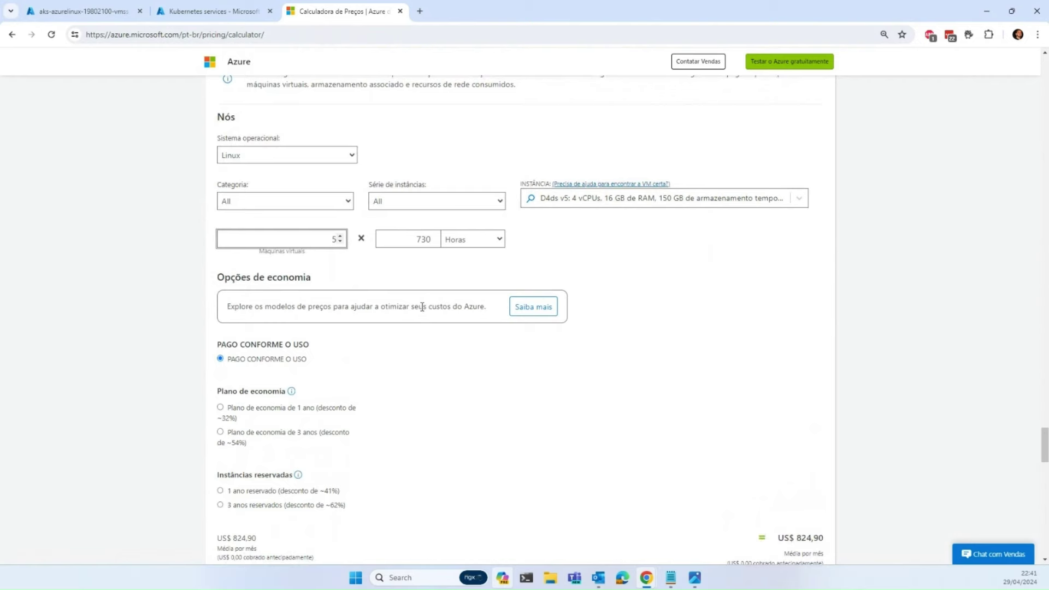
{"action": "scroll", "coordinate": [420, 306], "scroll_direction": "down", "scroll_amount": 2}
{"action": "scroll", "coordinate": [339, 306], "scroll_direction": "down", "scroll_amount": 2}
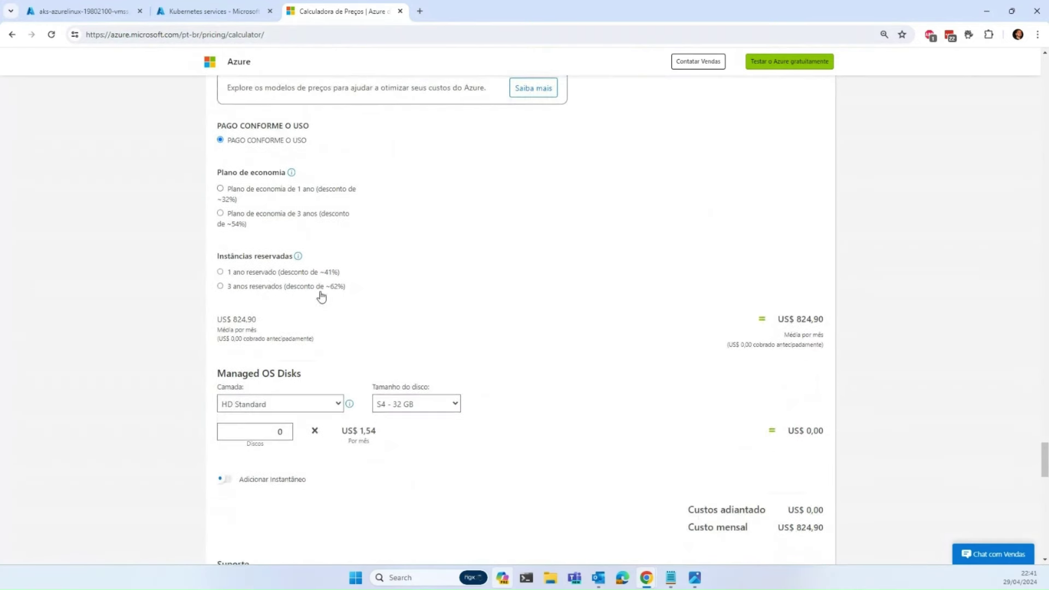
{"action": "scroll", "coordinate": [312, 251], "scroll_direction": "up", "scroll_amount": 1}
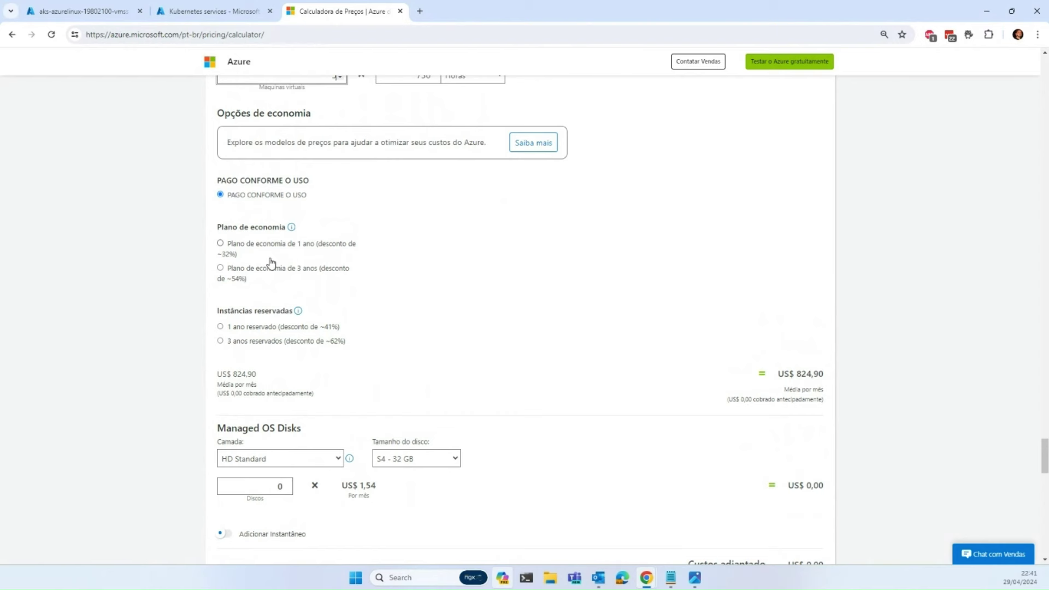
{"action": "left_click", "coordinate": [278, 253]}
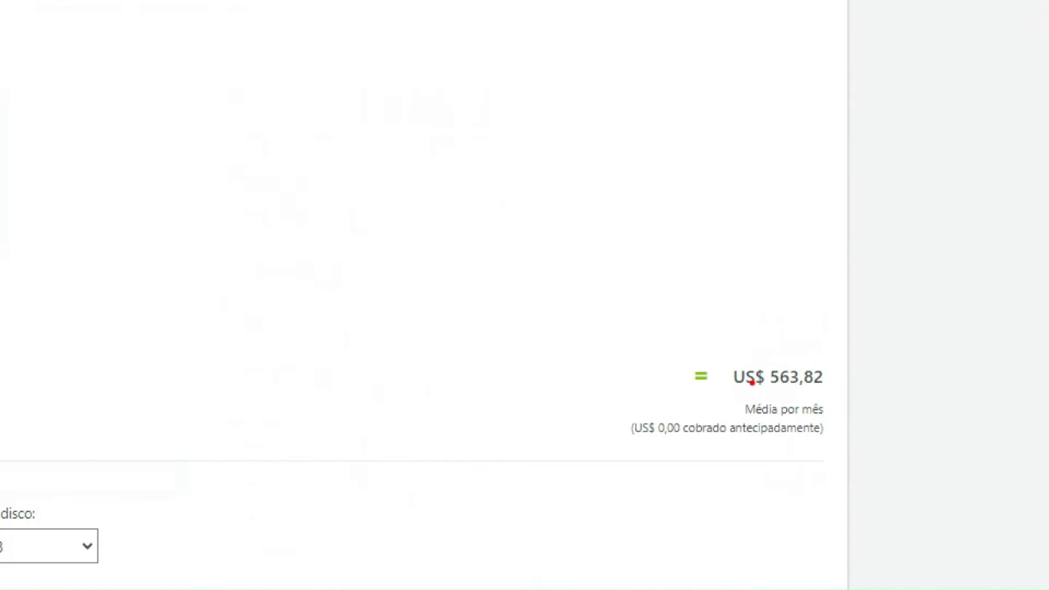
{"action": "left_click_drag", "start_coordinate": [711, 341], "coordinate": [859, 421]}
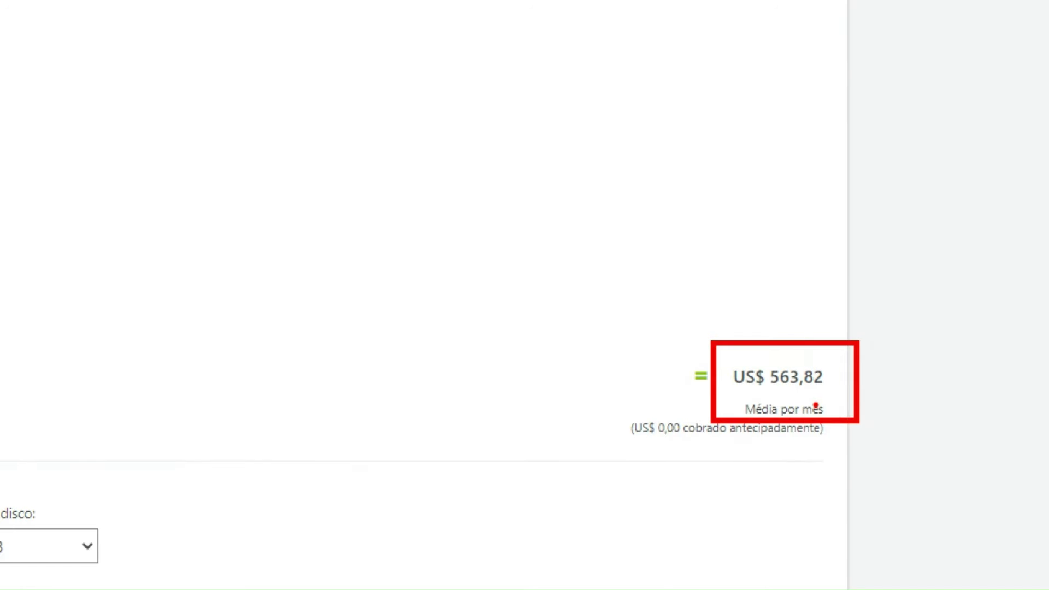
{"action": "key", "text": "Escape"}
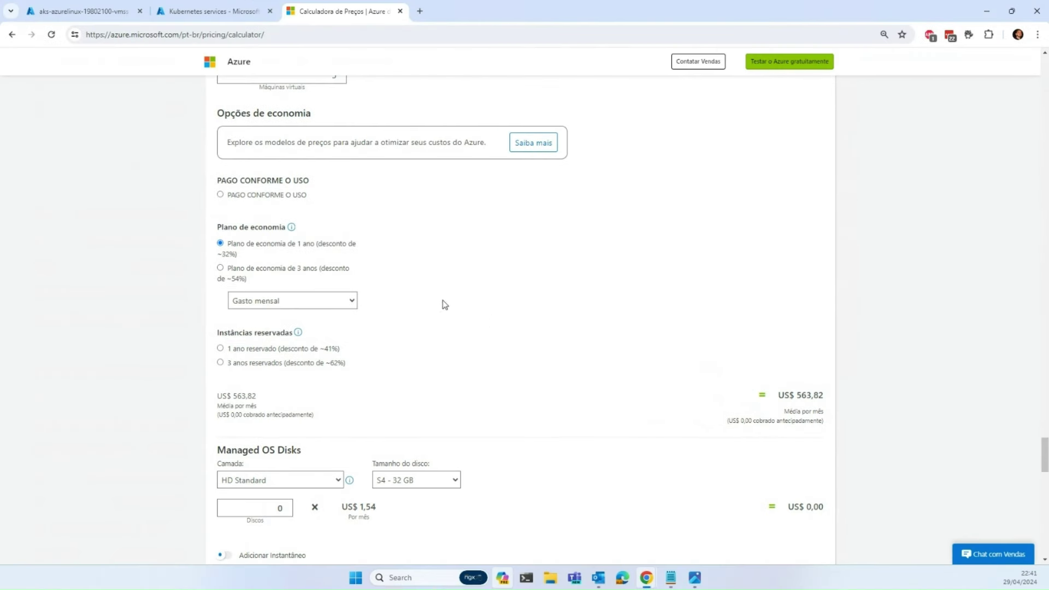
Step: Select the 3-year savings plan for the AKS nodes and review the node settings
{"action": "left_click", "coordinate": [305, 277]}
{"action": "left_click", "coordinate": [299, 256]}
{"action": "left_click", "coordinate": [232, 270]}
{"action": "scroll", "coordinate": [487, 234], "scroll_direction": "up", "scroll_amount": 2}
{"action": "scroll", "coordinate": [437, 208], "scroll_direction": "up", "scroll_amount": 2}
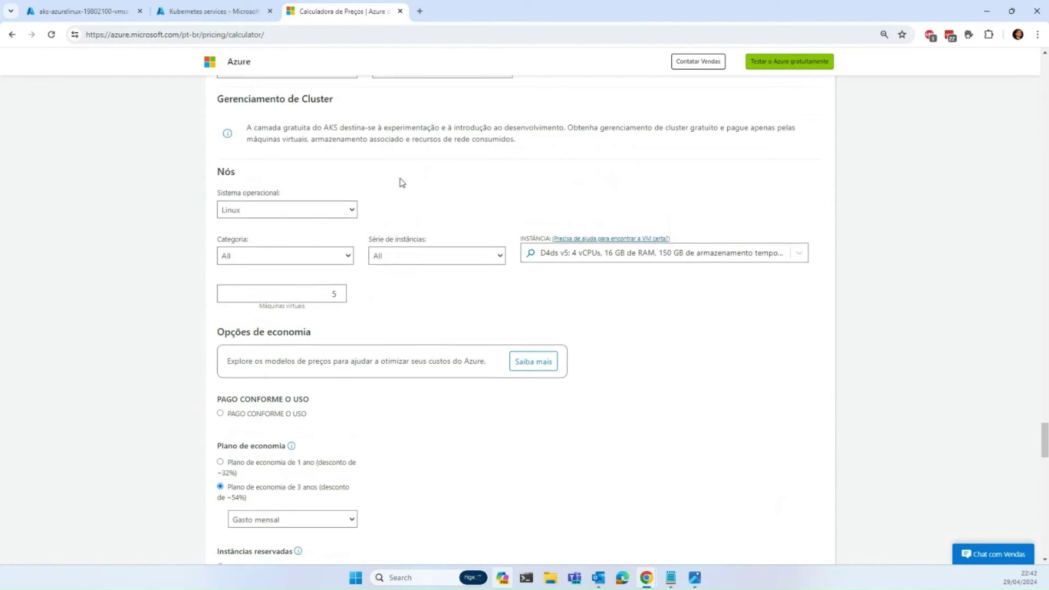
Step: Switch to the Azure portal and start creating a Kubernetes cluster from the Kubernetes services list
{"action": "left_click", "coordinate": [231, 5]}
{"action": "left_click", "coordinate": [199, 153]}
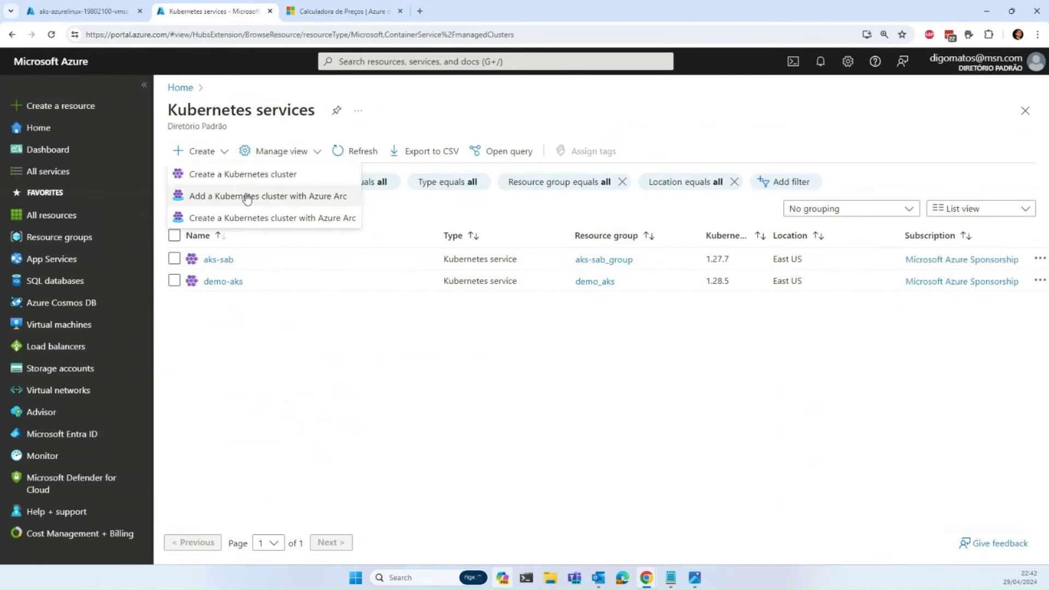
{"action": "left_click", "coordinate": [246, 197]}
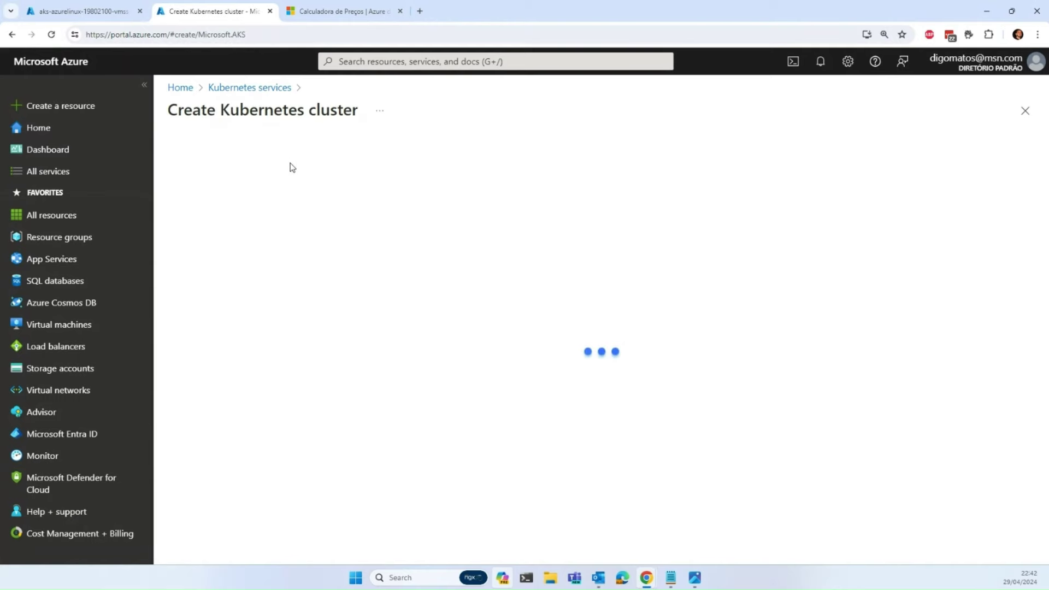
Step: Examine the cluster preset configurations and the AKS pricing tier options and description in the cluster's basic settings
{"action": "scroll", "coordinate": [356, 227], "scroll_direction": "down", "scroll_amount": 2}
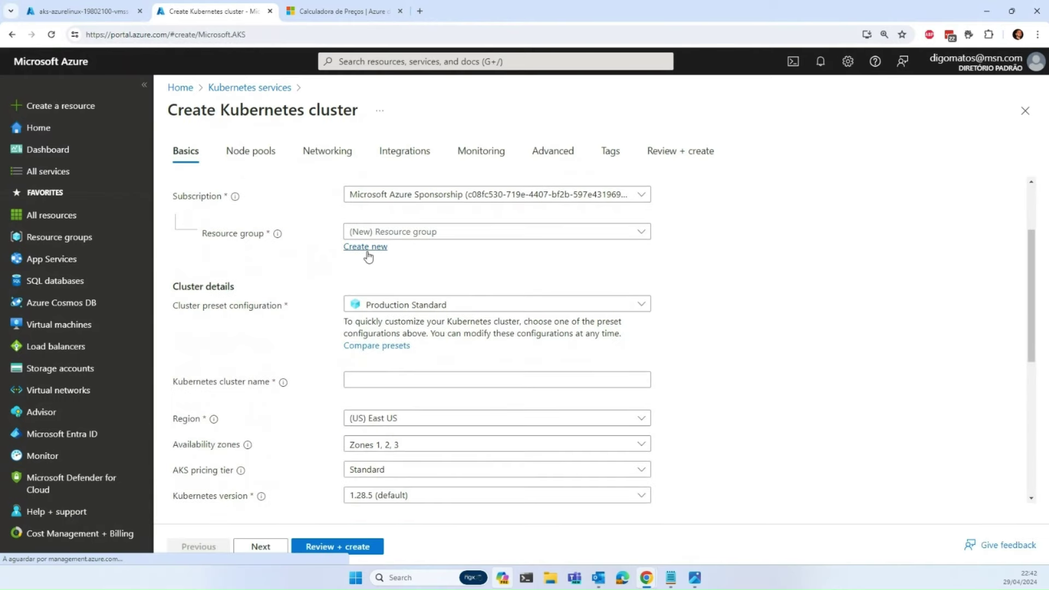
{"action": "left_click", "coordinate": [375, 305]}
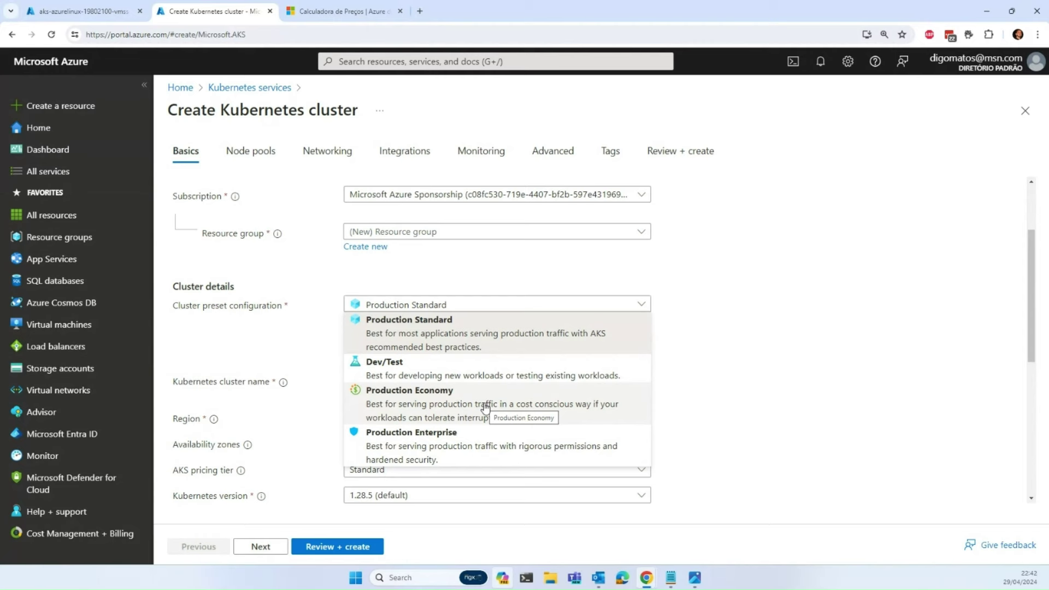
{"action": "left_click", "coordinate": [351, 469]}
{"action": "left_click", "coordinate": [351, 468]}
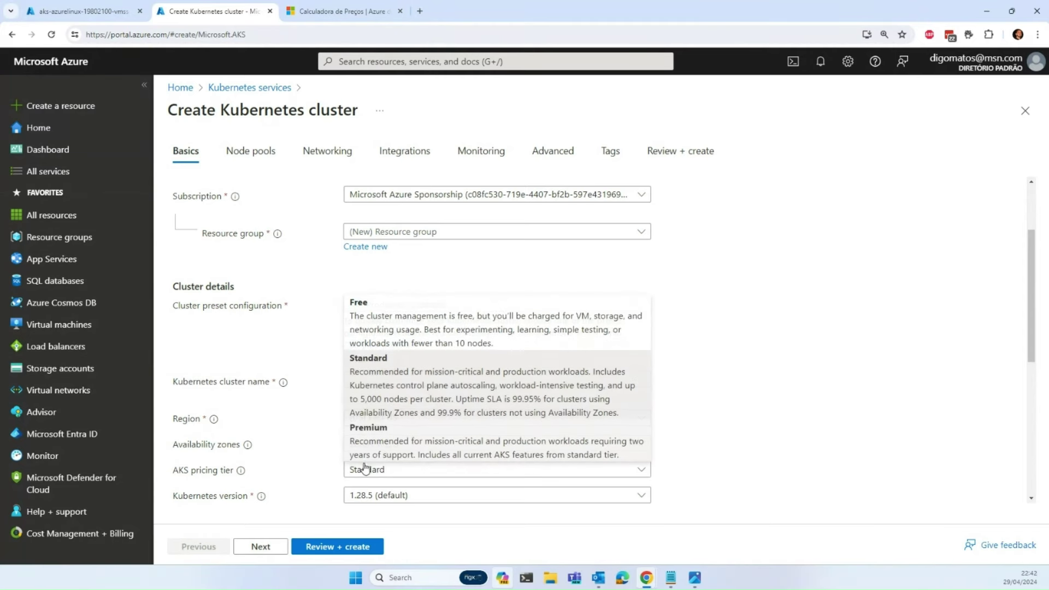
{"action": "left_click", "coordinate": [841, 374]}
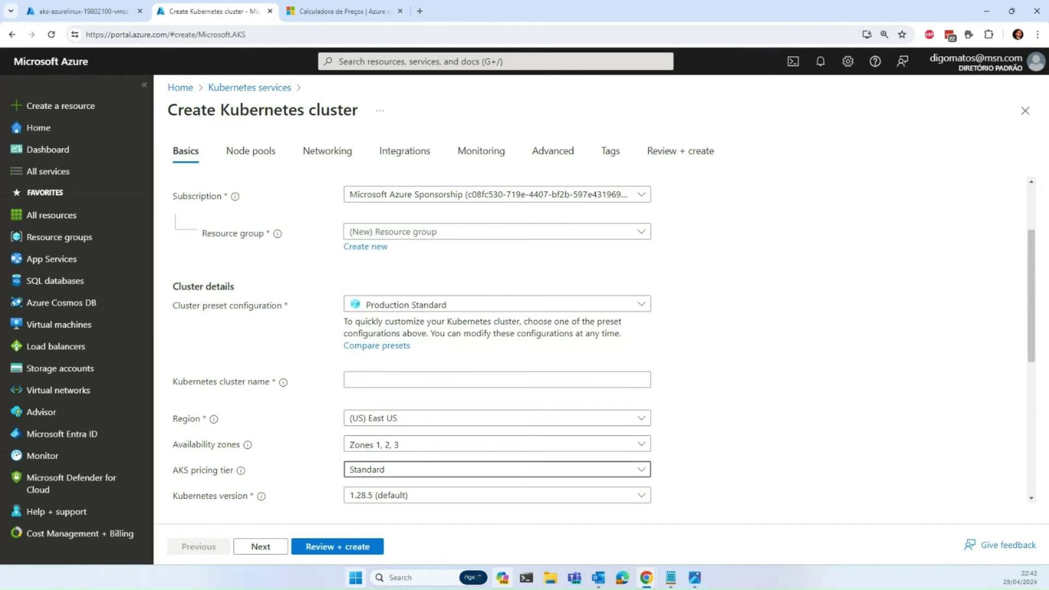
{"action": "mouse_move", "coordinate": [242, 473]}
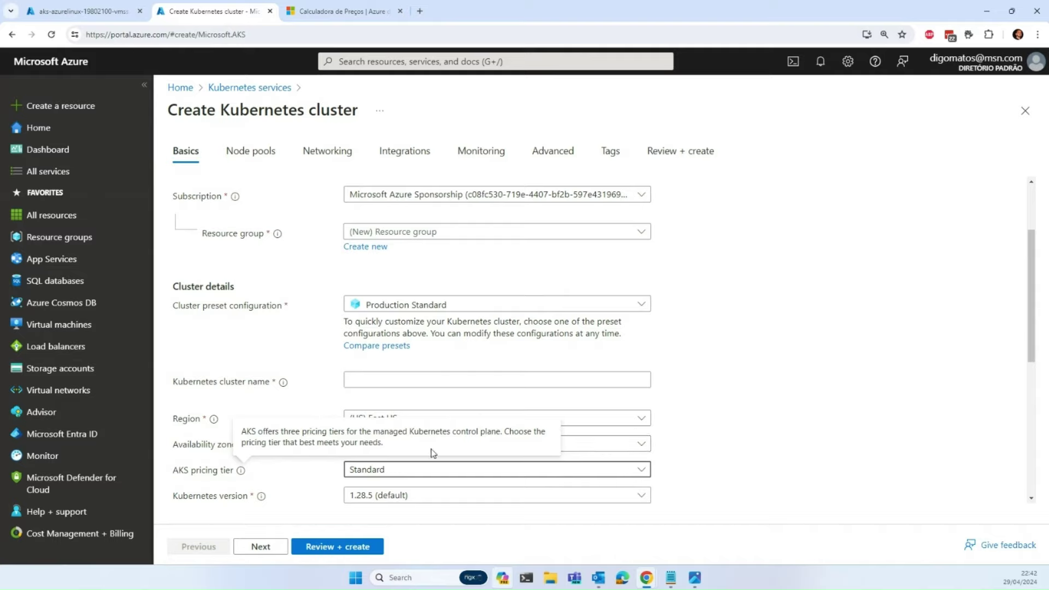
Step: Check the AKS node estimate in the pricing calculator, then return to the portal and review the new cluster's basic settings
{"action": "left_click", "coordinate": [338, 11]}
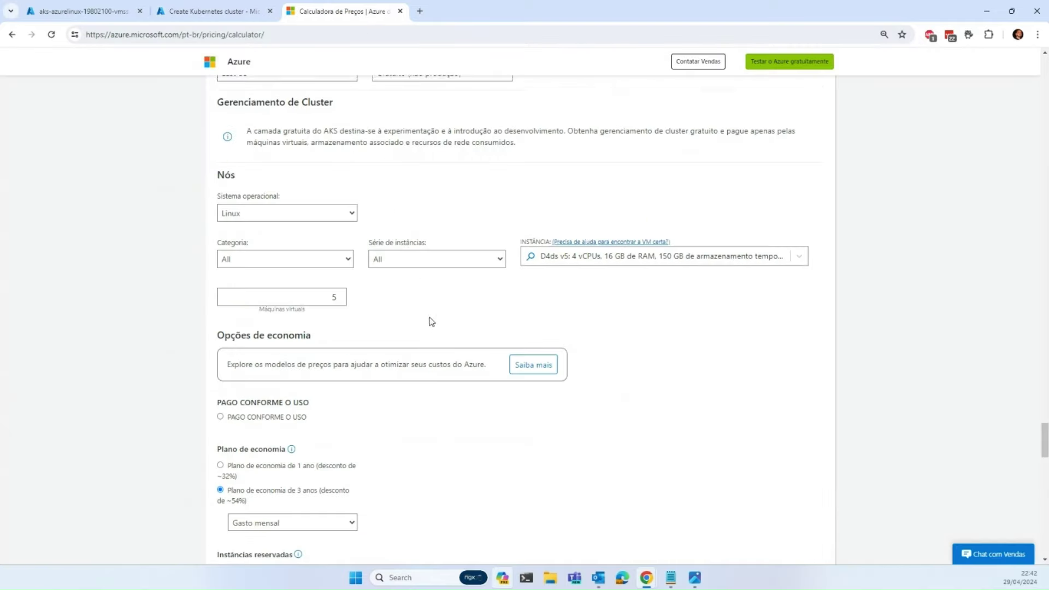
{"action": "scroll", "coordinate": [428, 321], "scroll_direction": "up", "scroll_amount": 1}
{"action": "left_click", "coordinate": [160, 7]}
{"action": "scroll", "coordinate": [412, 335], "scroll_direction": "down", "scroll_amount": 2}
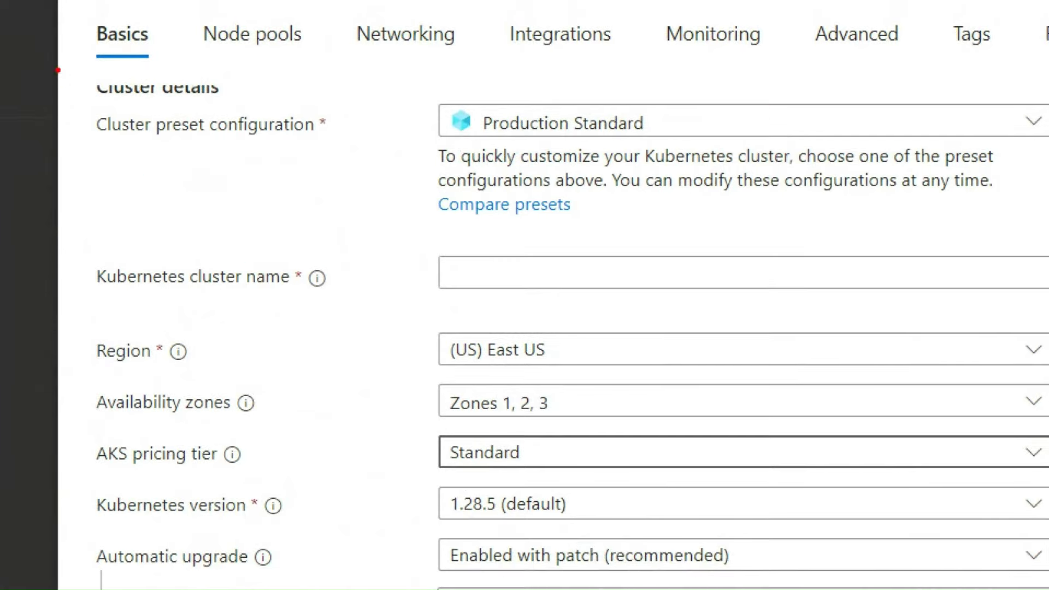
{"action": "left_click_drag", "start_coordinate": [63, 63], "coordinate": [1045, 586]}
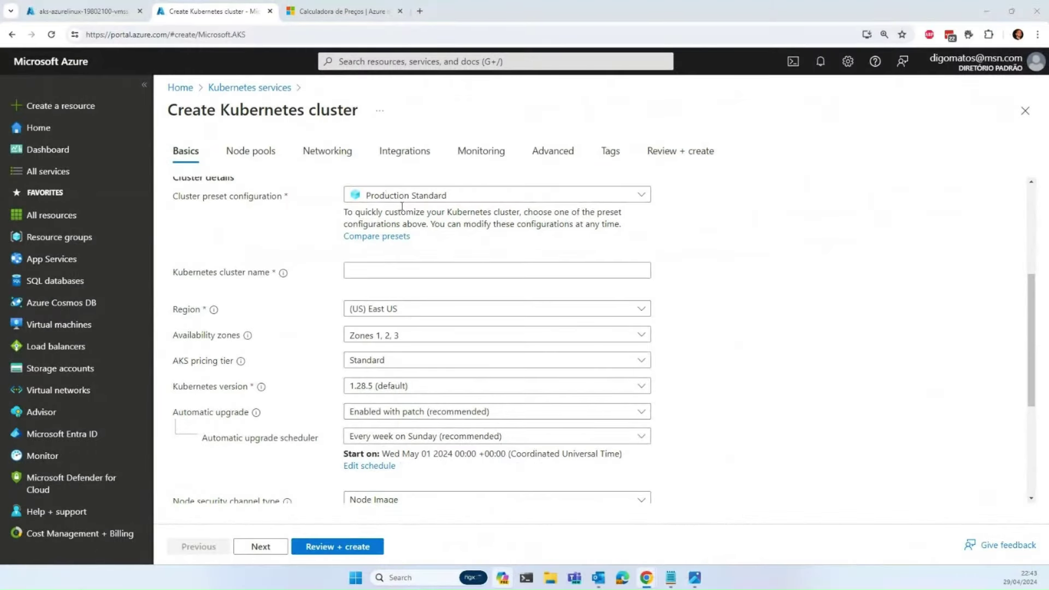
Step: Switch the cluster preset configuration to Dev/Test and read the Free option's description in the AKS pricing tier choices
{"action": "left_click", "coordinate": [402, 195]}
{"action": "left_click", "coordinate": [402, 250]}
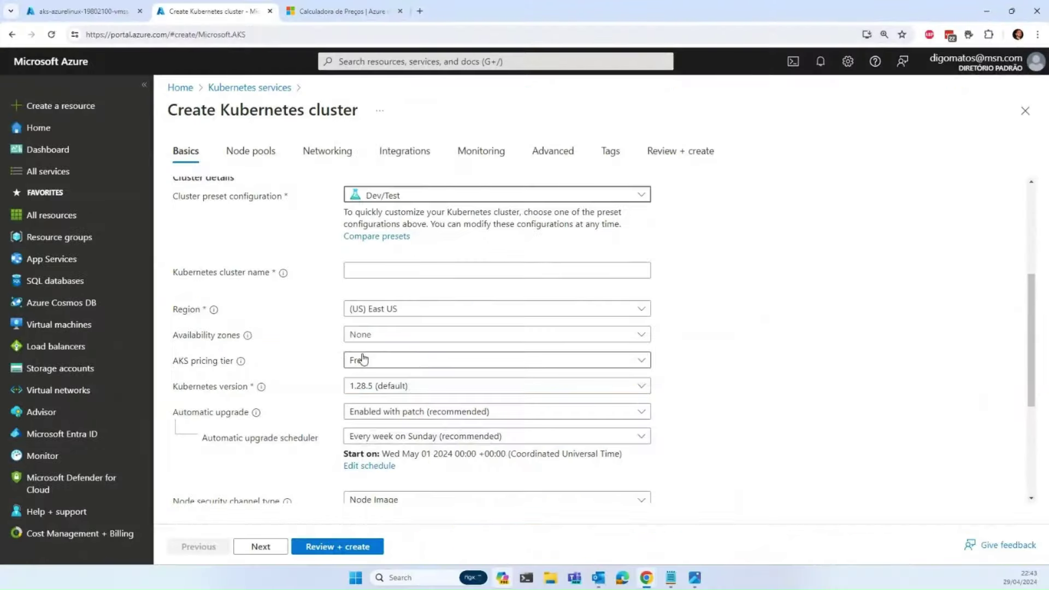
{"action": "left_click", "coordinate": [461, 351]}
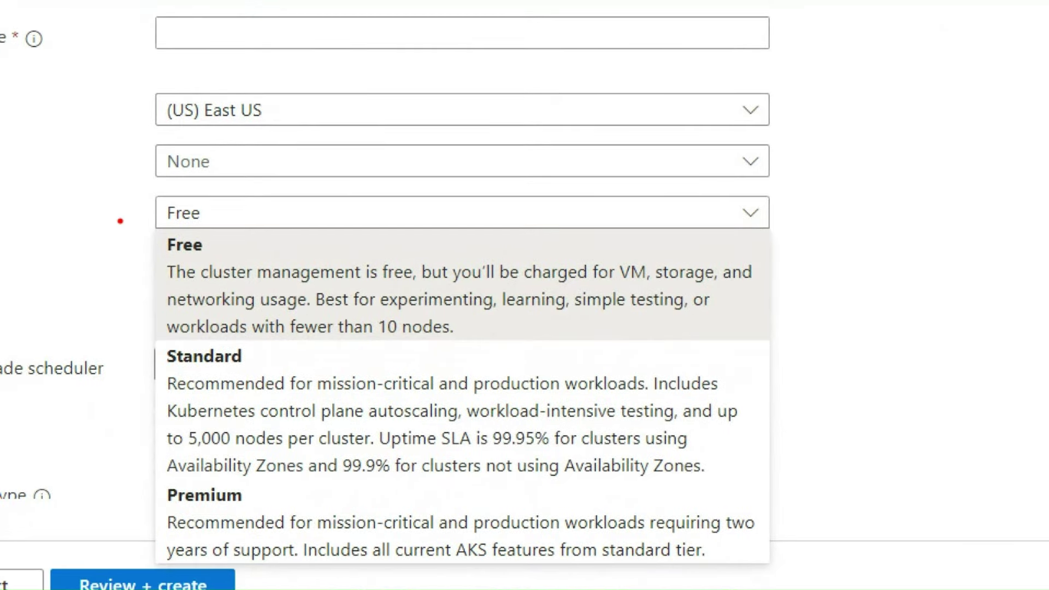
{"action": "mouse_move", "coordinate": [81, 227]}
{"action": "left_mouse_down"}
{"action": "mouse_move", "coordinate": [741, 527]}
{"action": "mouse_move", "coordinate": [829, 589]}
{"action": "mouse_move", "coordinate": [829, 574]}
{"action": "left_mouse_up"}
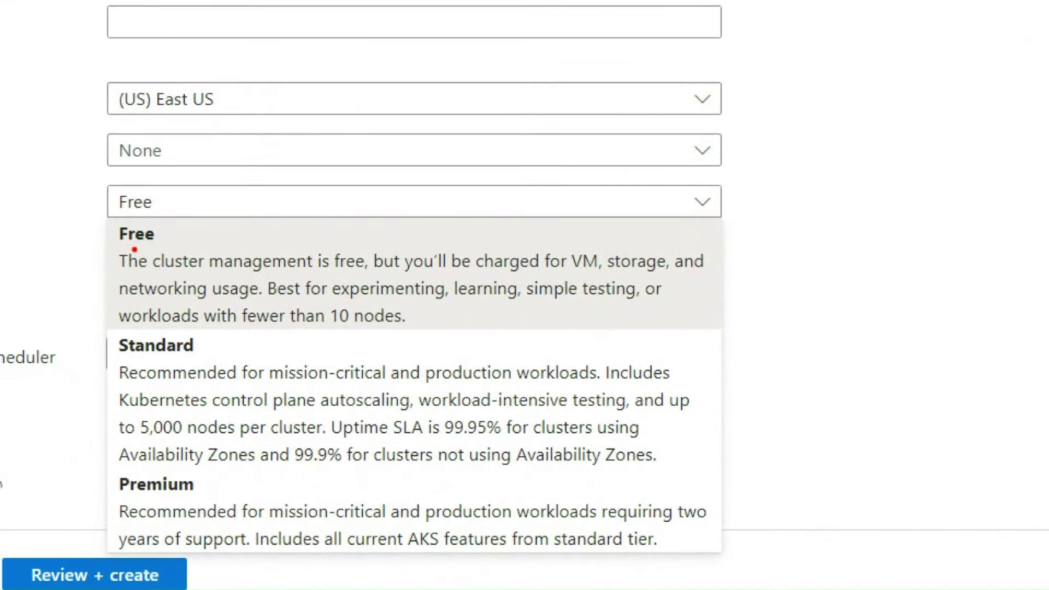
{"action": "mouse_move", "coordinate": [104, 249]}
{"action": "left_mouse_down"}
{"action": "mouse_move", "coordinate": [509, 315]}
{"action": "mouse_move", "coordinate": [708, 331]}
{"action": "left_mouse_up"}
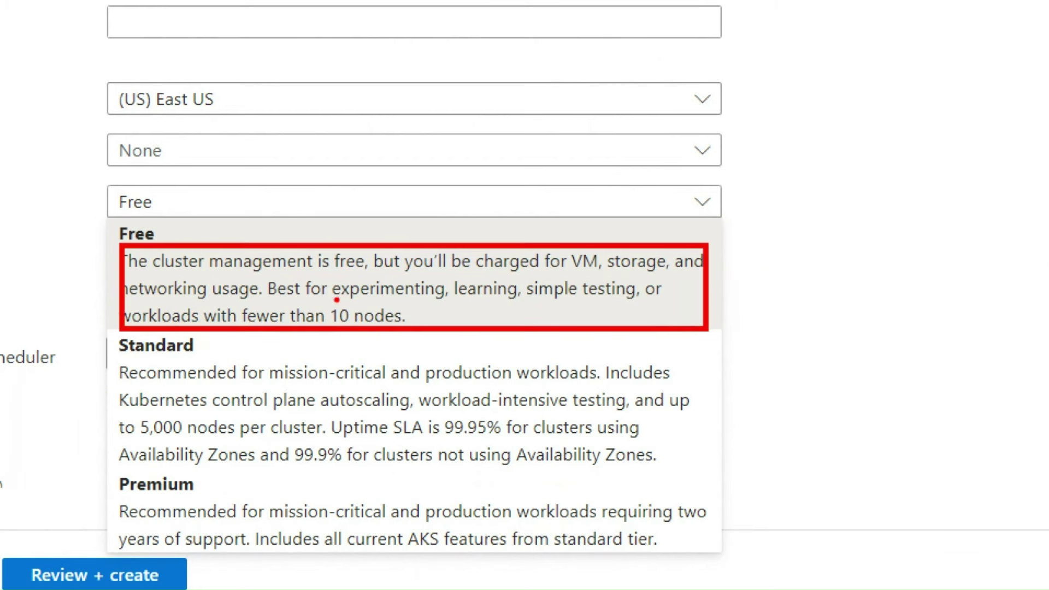
{"action": "left_click_drag", "start_coordinate": [331, 300], "coordinate": [429, 330]}
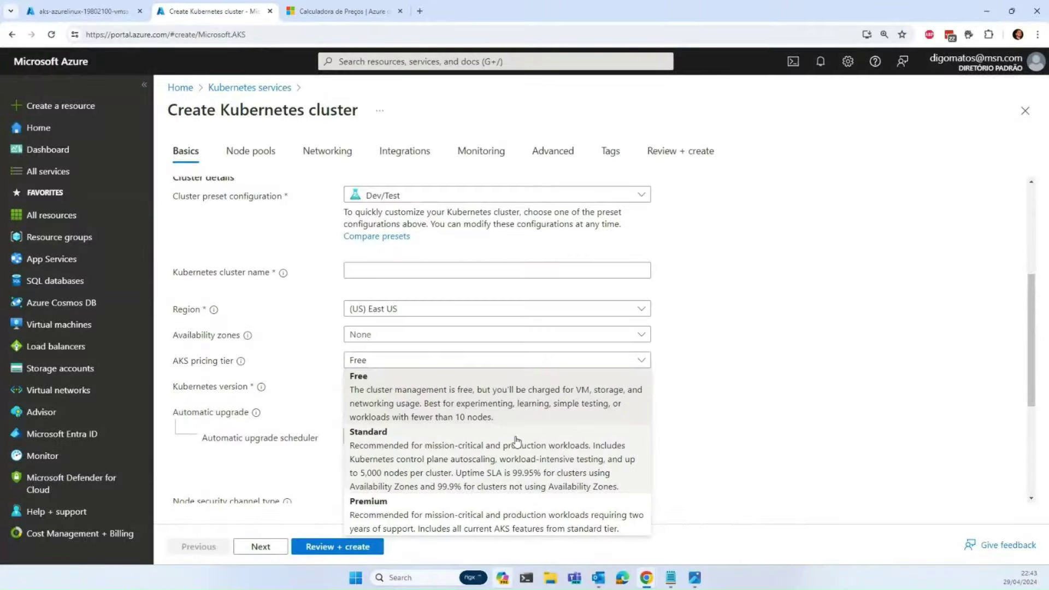
{"action": "left_click", "coordinate": [737, 101]}
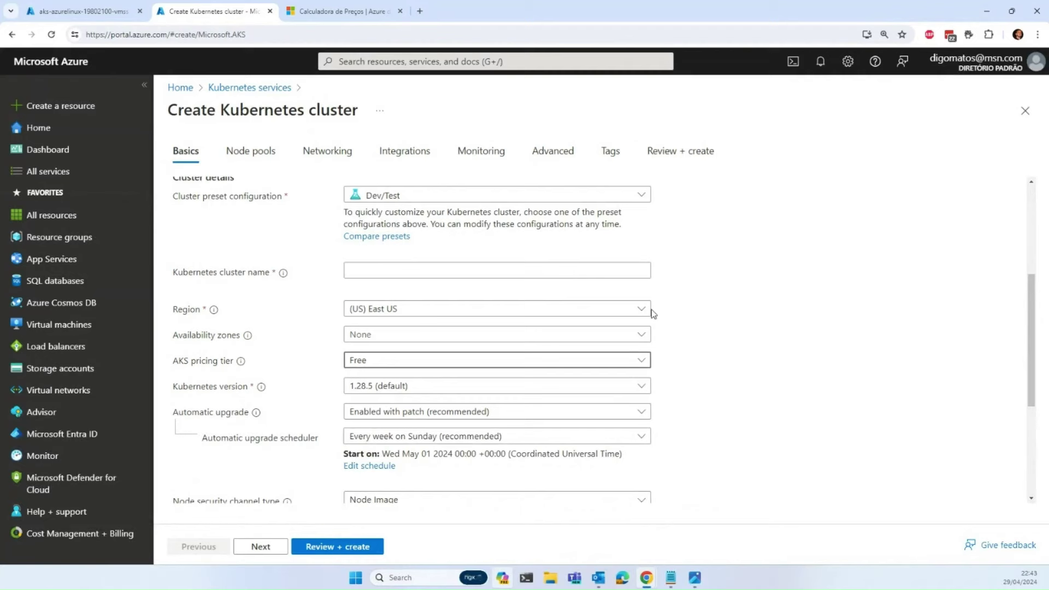
Step: Set the cluster preset configuration to Production Standard and the AKS pricing tier to Free
{"action": "left_click", "coordinate": [461, 203]}
{"action": "left_click", "coordinate": [438, 227]}
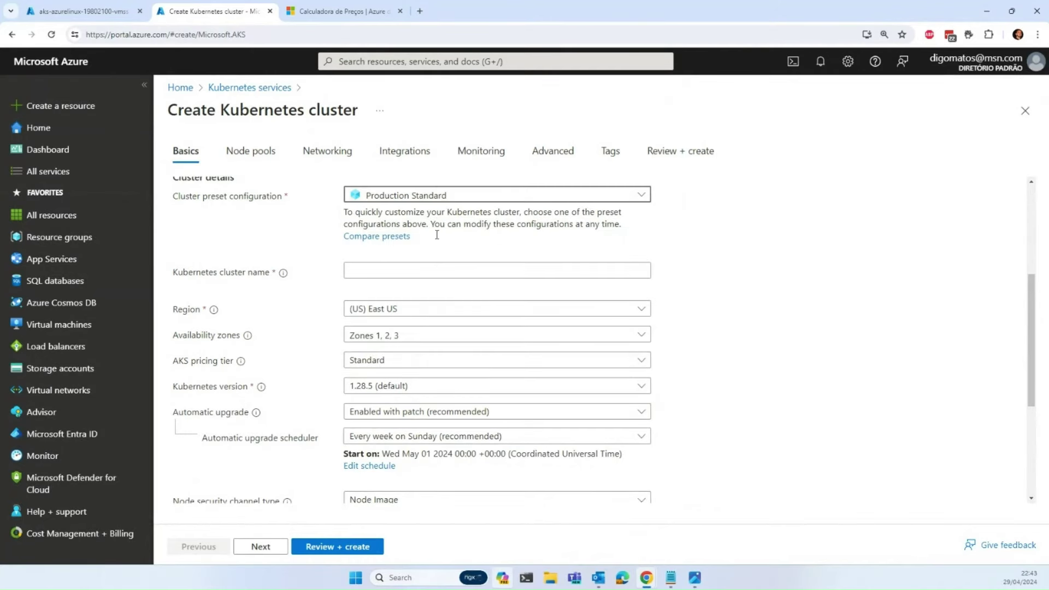
{"action": "left_click", "coordinate": [407, 360]}
{"action": "left_click", "coordinate": [398, 402]}
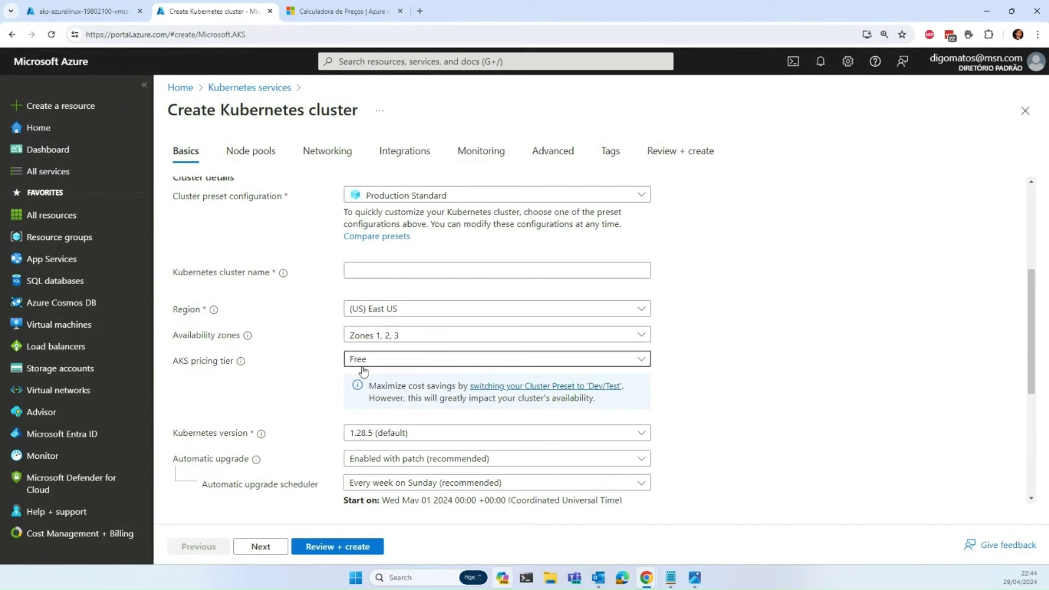
{"action": "left_click", "coordinate": [391, 362]}
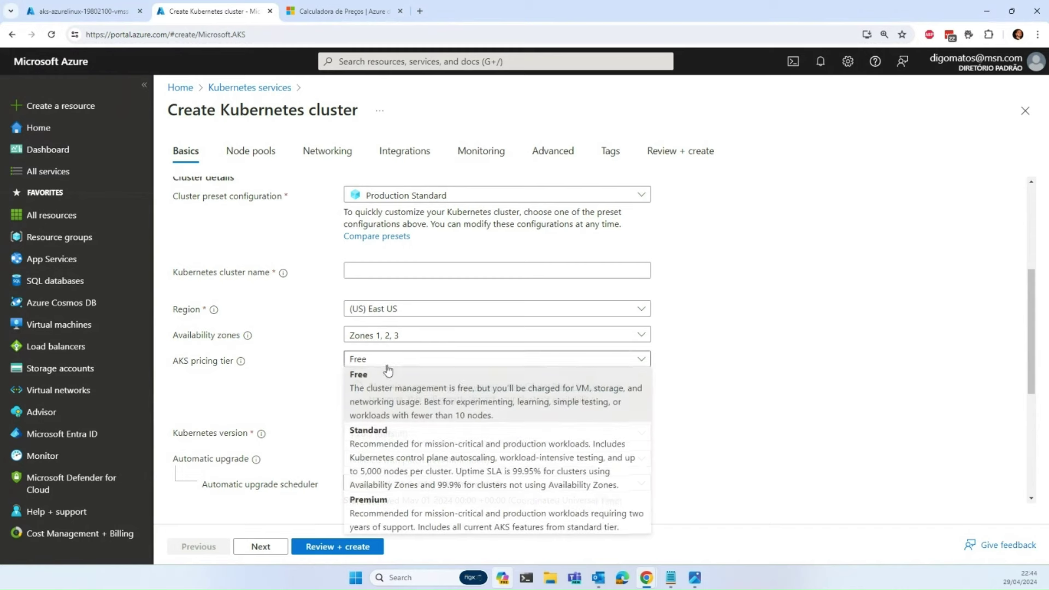
{"action": "left_click", "coordinate": [388, 403]}
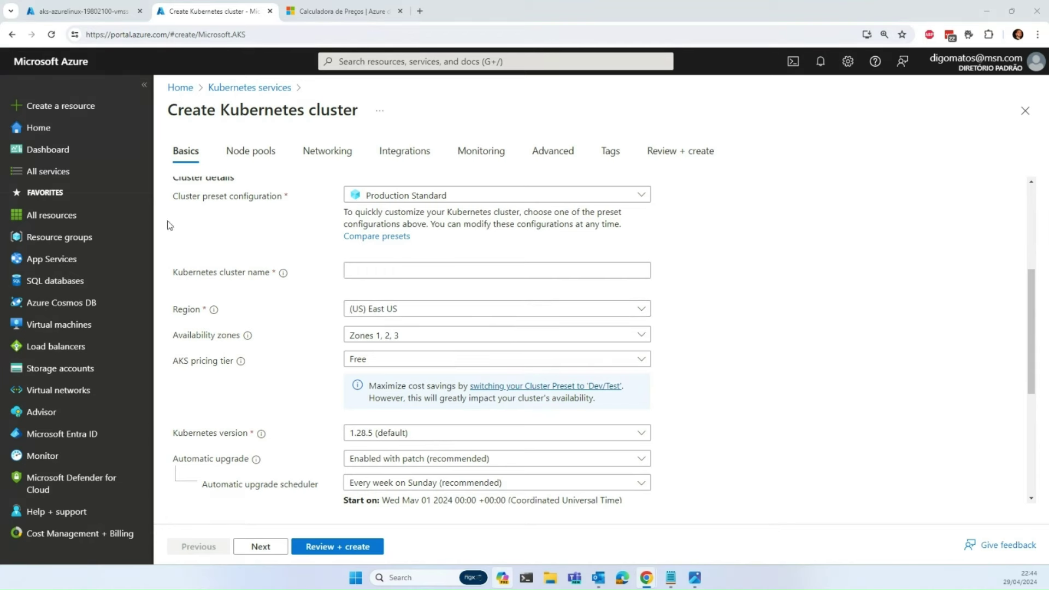
Step: Compare the AKS pricing tier options in the cluster's basic settings and examine the Premium tier's description
{"action": "scroll", "coordinate": [616, 292], "scroll_direction": "up", "scroll_amount": 2}
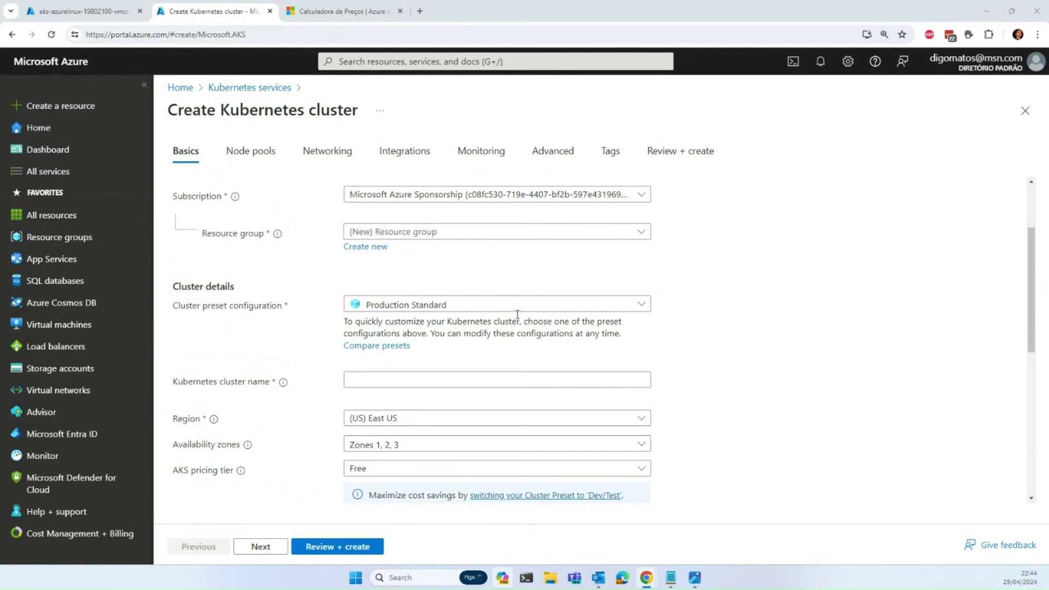
{"action": "scroll", "coordinate": [355, 325], "scroll_direction": "down", "scroll_amount": 2}
{"action": "left_click", "coordinate": [375, 360]}
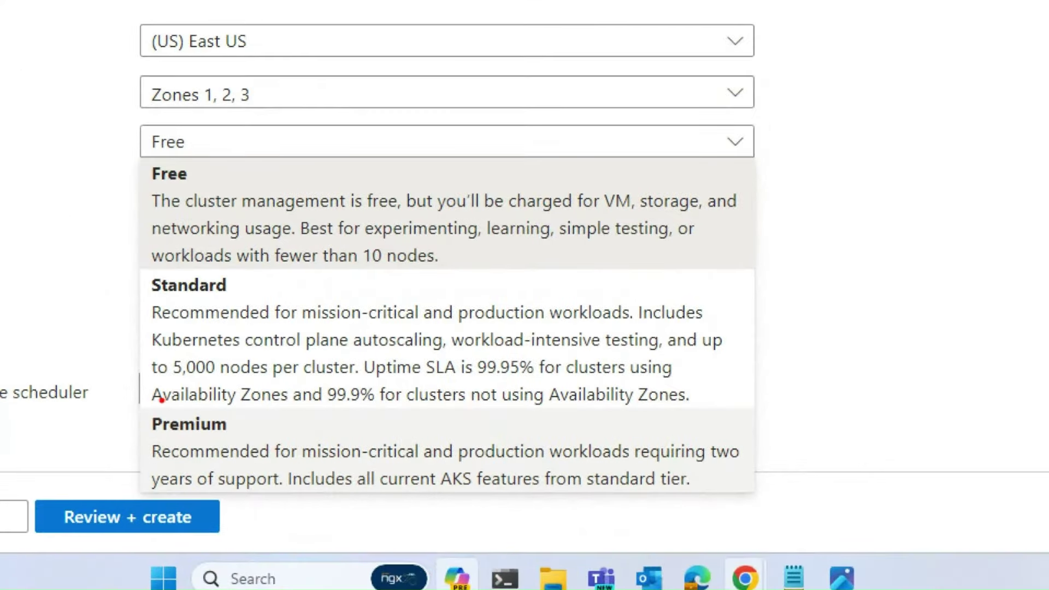
{"action": "mouse_move", "coordinate": [136, 401]}
{"action": "left_mouse_down"}
{"action": "mouse_move", "coordinate": [276, 483]}
{"action": "mouse_move", "coordinate": [759, 501]}
{"action": "left_mouse_up"}
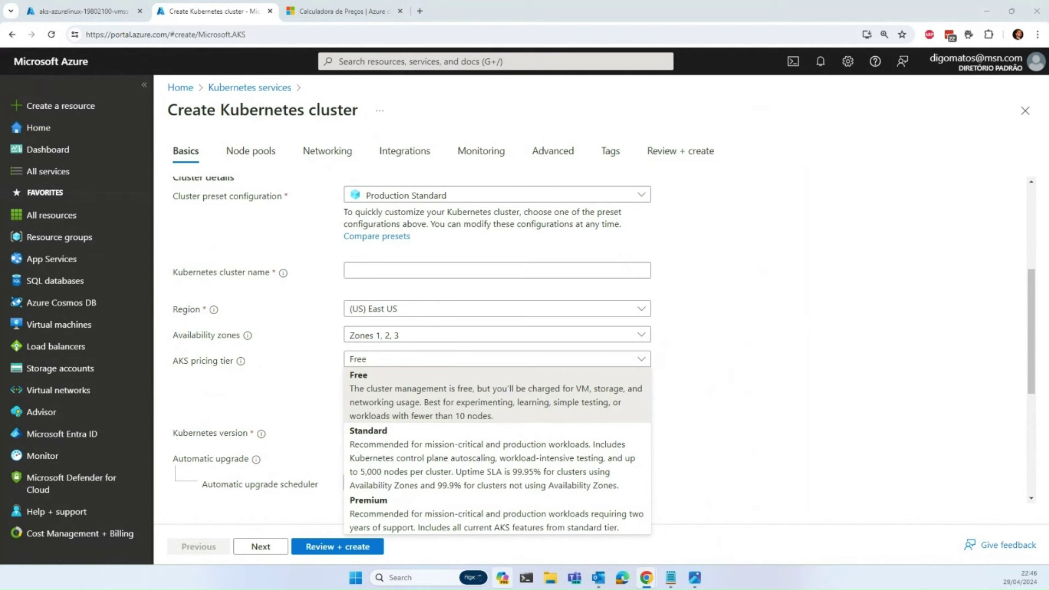
Step: In the pricing calculator, set the AKS tier to Padrão with 1 cluster and check the cluster management cost
{"action": "left_click", "coordinate": [389, 11]}
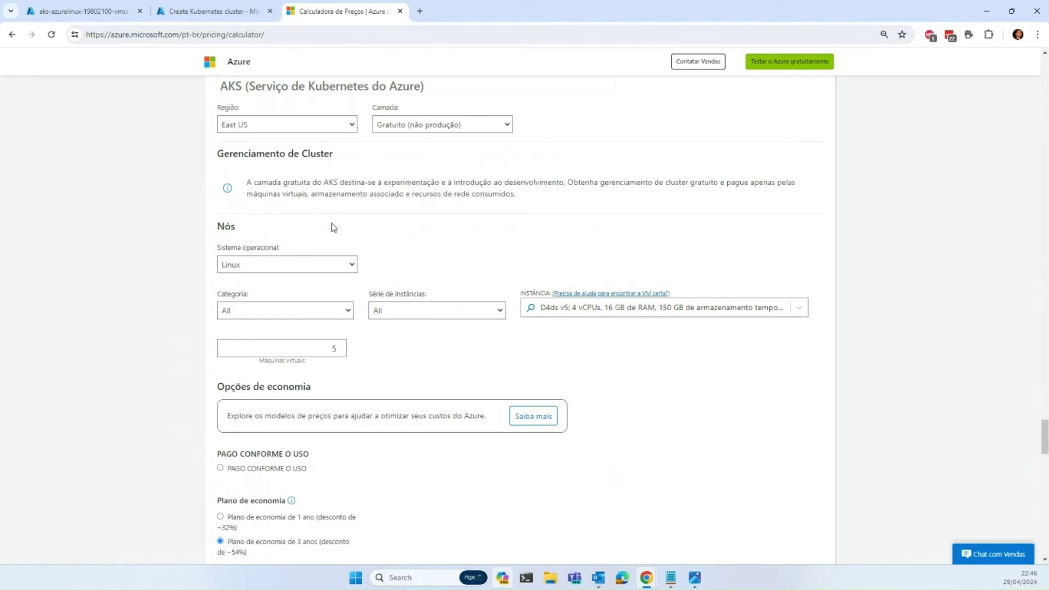
{"action": "scroll", "coordinate": [392, 212], "scroll_direction": "up", "scroll_amount": 1}
{"action": "left_click", "coordinate": [406, 179]}
{"action": "left_click", "coordinate": [409, 204]}
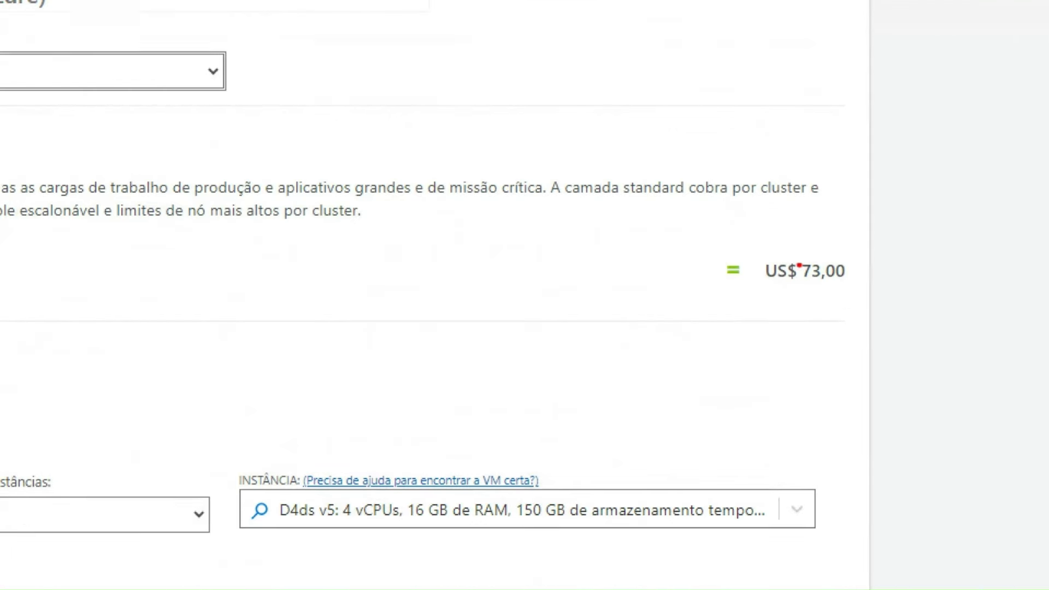
{"action": "mouse_move", "coordinate": [728, 237]}
{"action": "left_mouse_down"}
{"action": "mouse_move", "coordinate": [833, 318]}
{"action": "mouse_move", "coordinate": [857, 323]}
{"action": "left_mouse_up"}
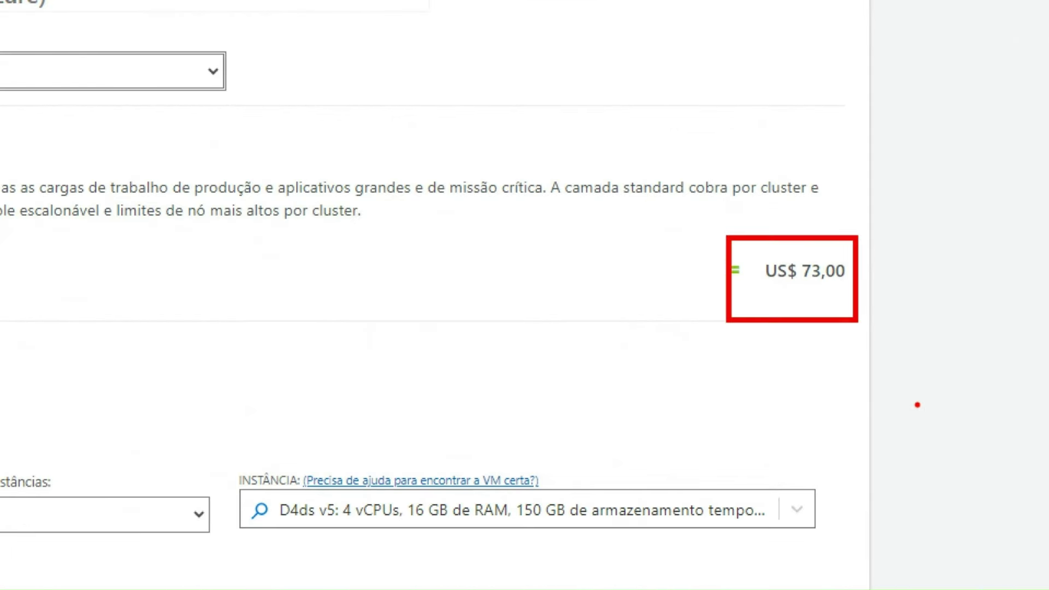
{"action": "key", "text": "Escape"}
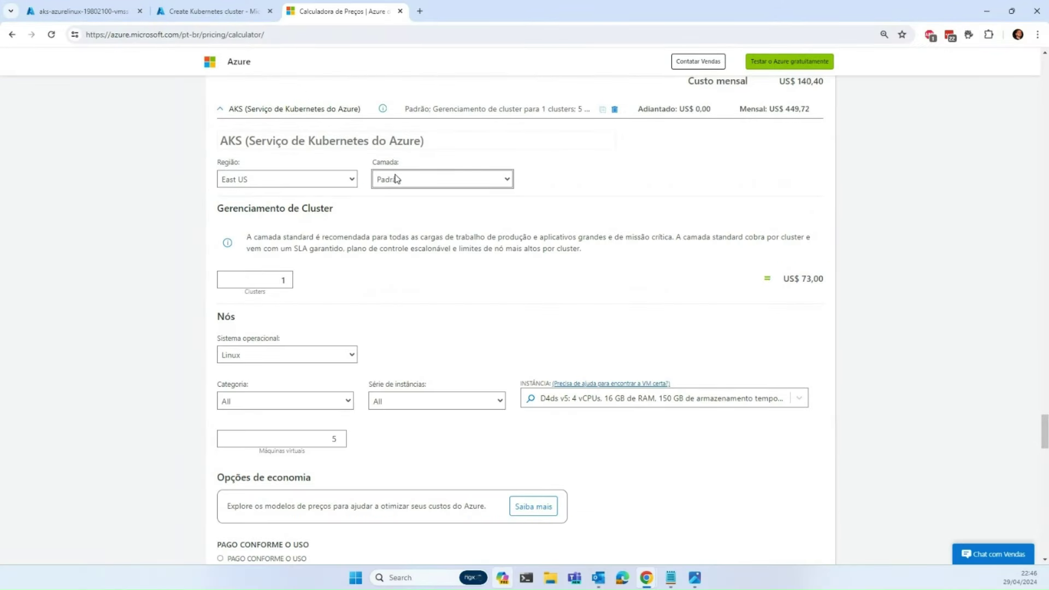
{"action": "double_click", "coordinate": [282, 280]}
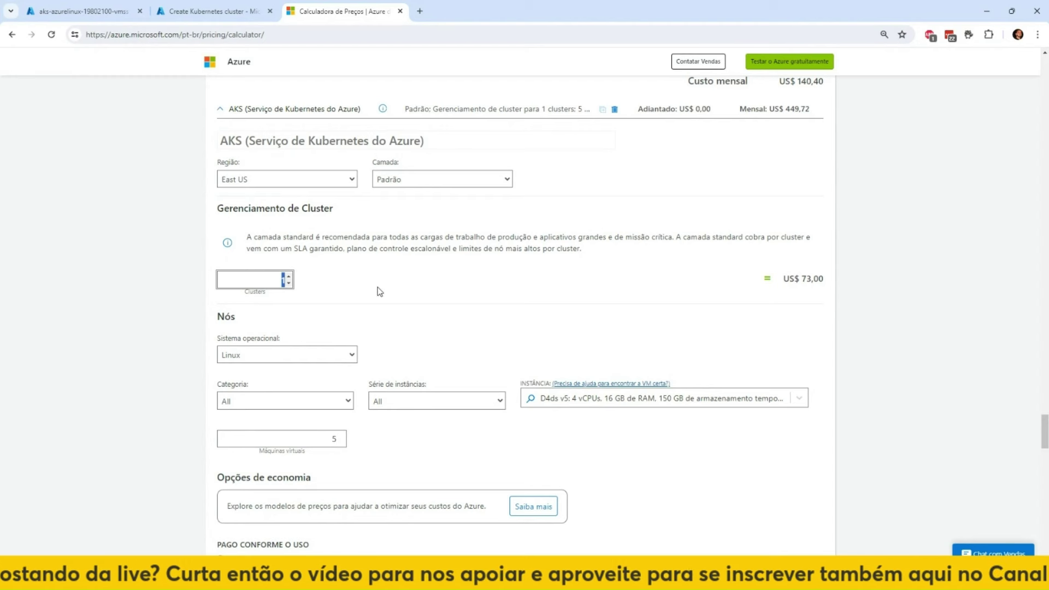
{"action": "type", "text": "1"}
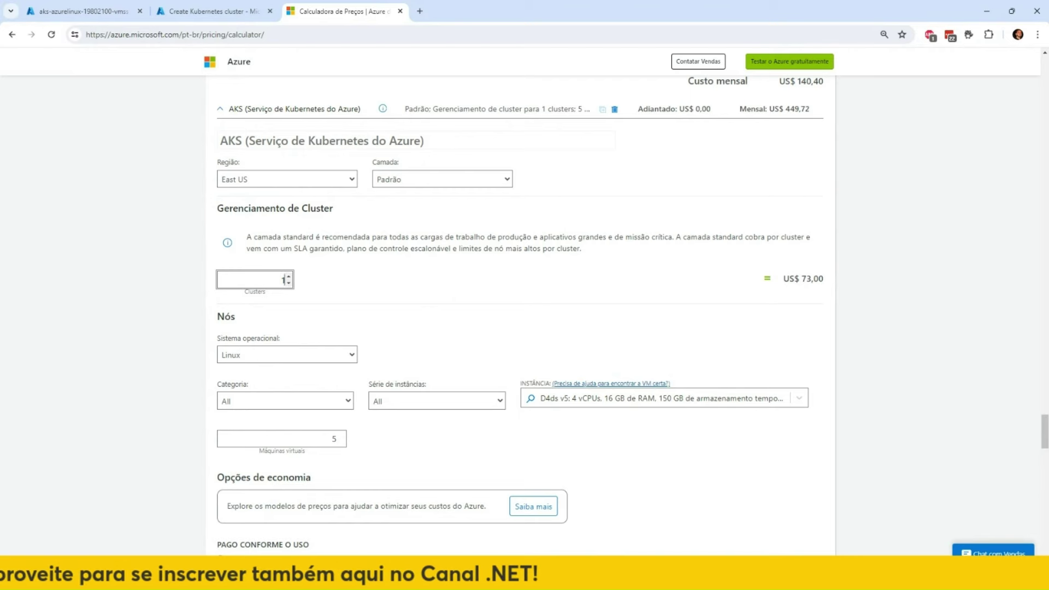
Step: Look back at the portal's tier options, then set the AKS tier to Premium in the pricing calculator
{"action": "left_click", "coordinate": [213, 11]}
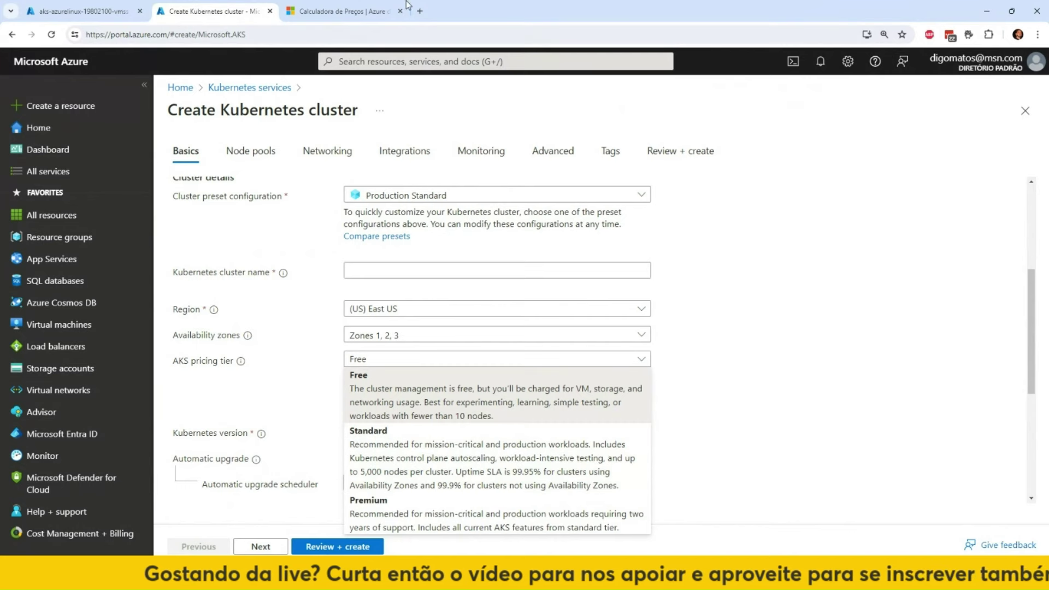
{"action": "left_click", "coordinate": [343, 11]}
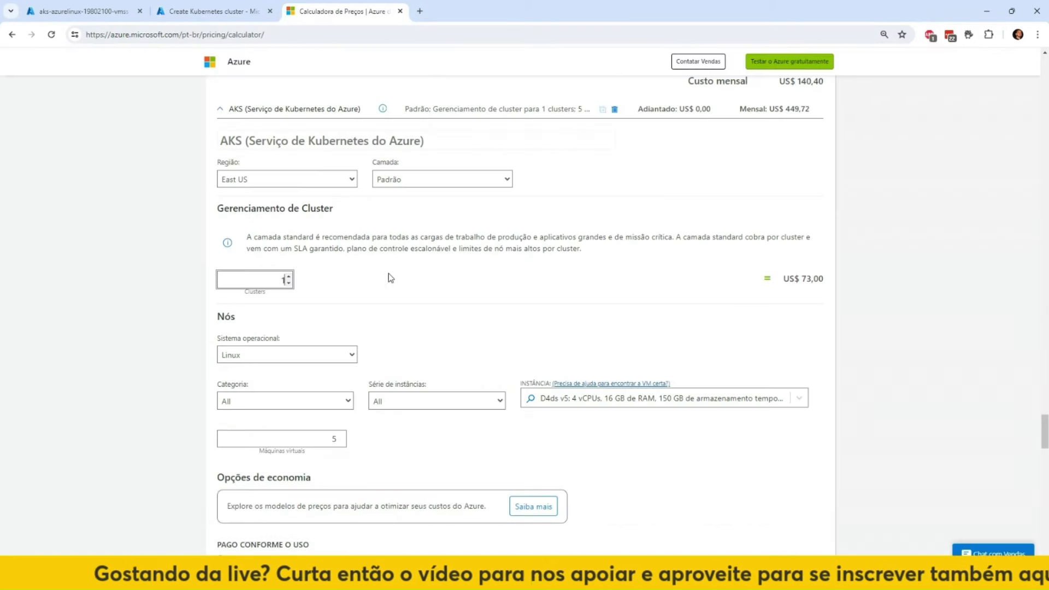
{"action": "left_click", "coordinate": [410, 180]}
{"action": "left_click", "coordinate": [417, 222]}
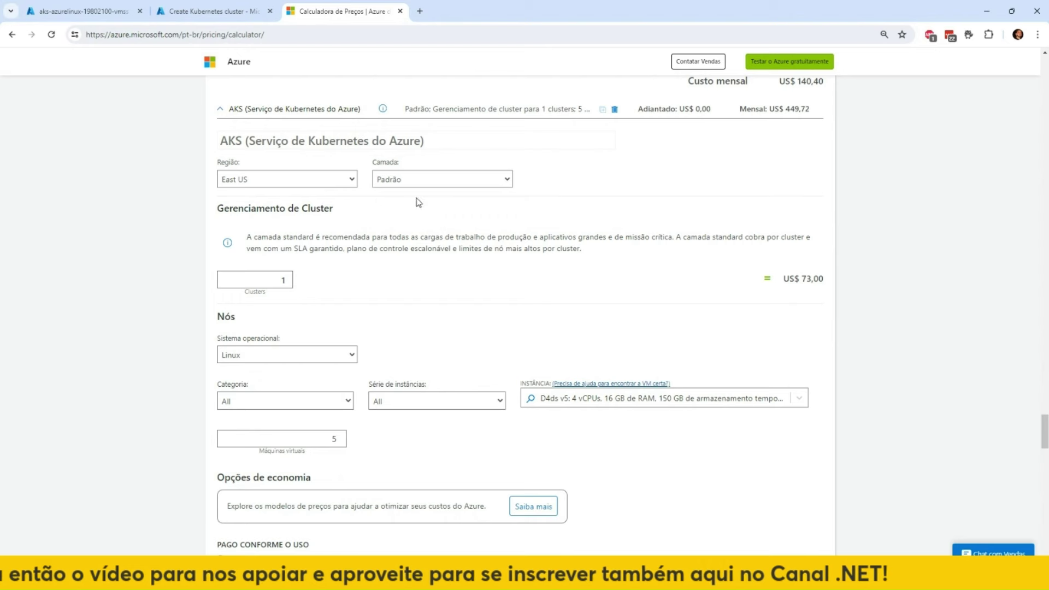
{"action": "left_click", "coordinate": [423, 180]}
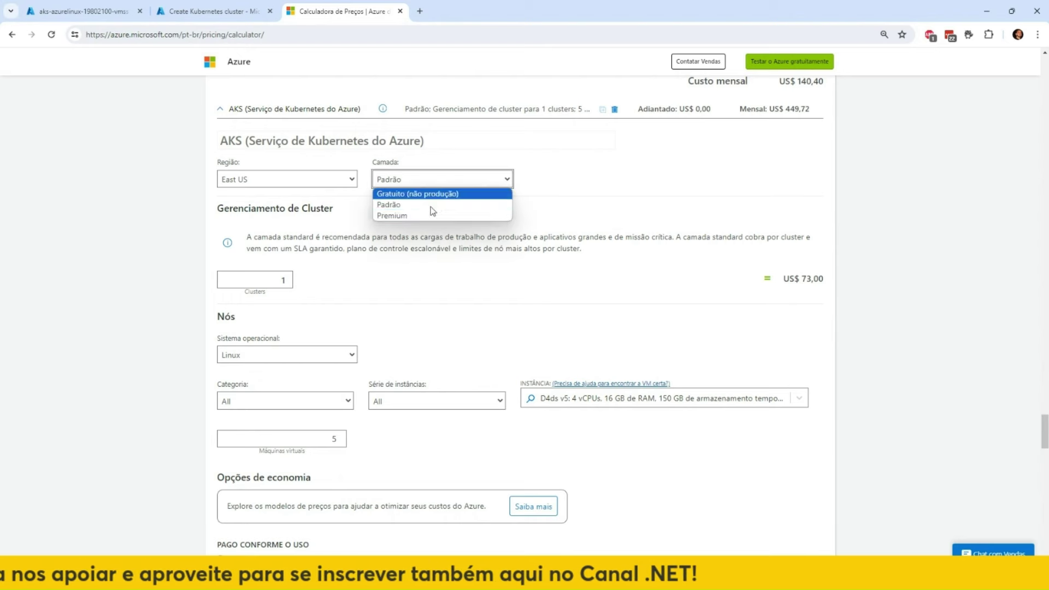
{"action": "left_click", "coordinate": [431, 216]}
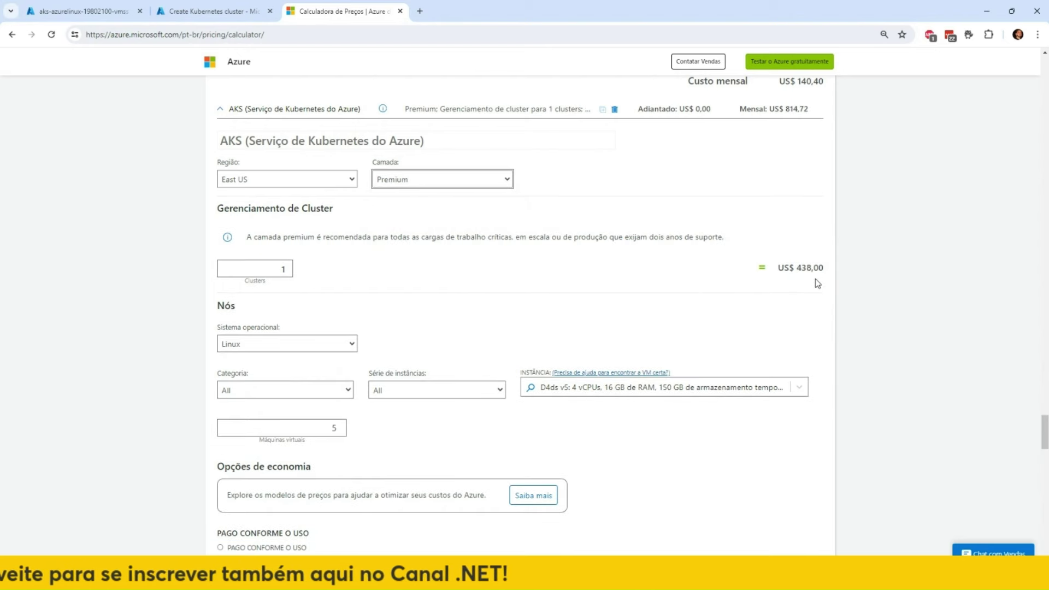
Step: Compare the portal's AKS pricing tier descriptions with the Premium estimate in the pricing calculator
{"action": "left_click", "coordinate": [213, 11]}
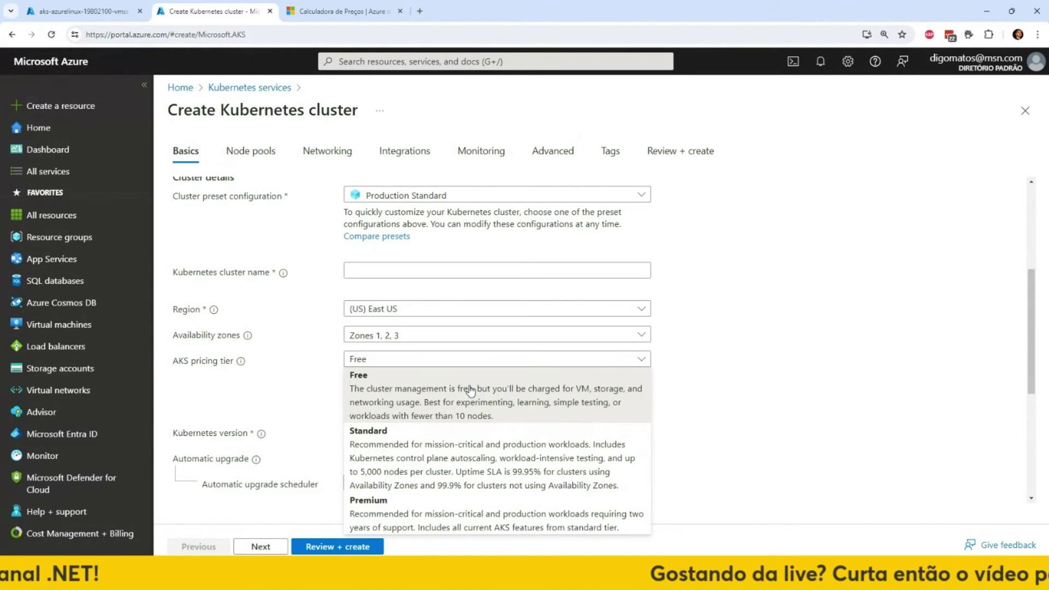
{"action": "left_click", "coordinate": [336, 11]}
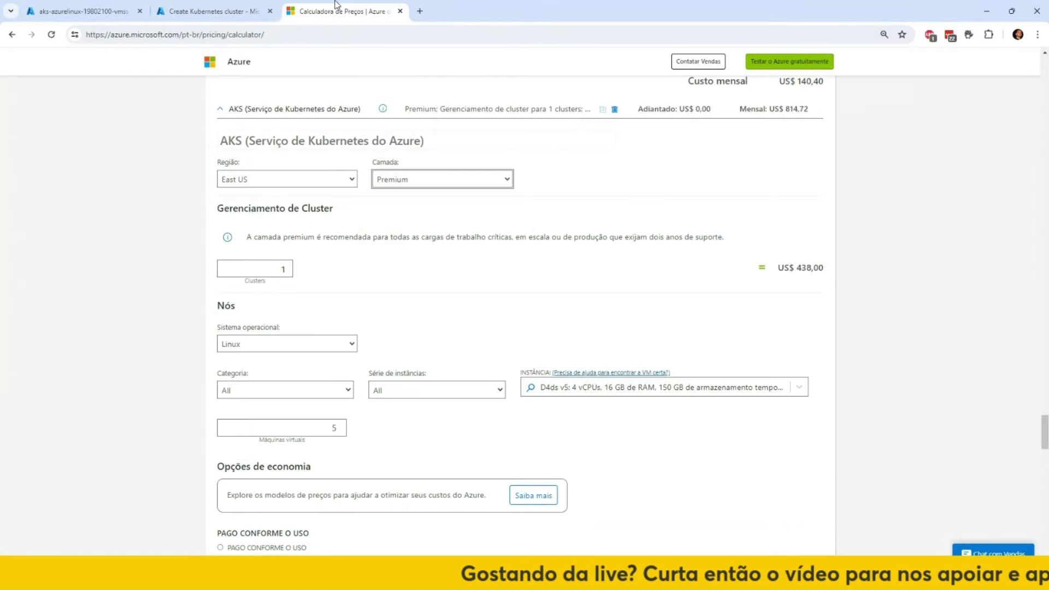
{"action": "left_click", "coordinate": [206, 7]}
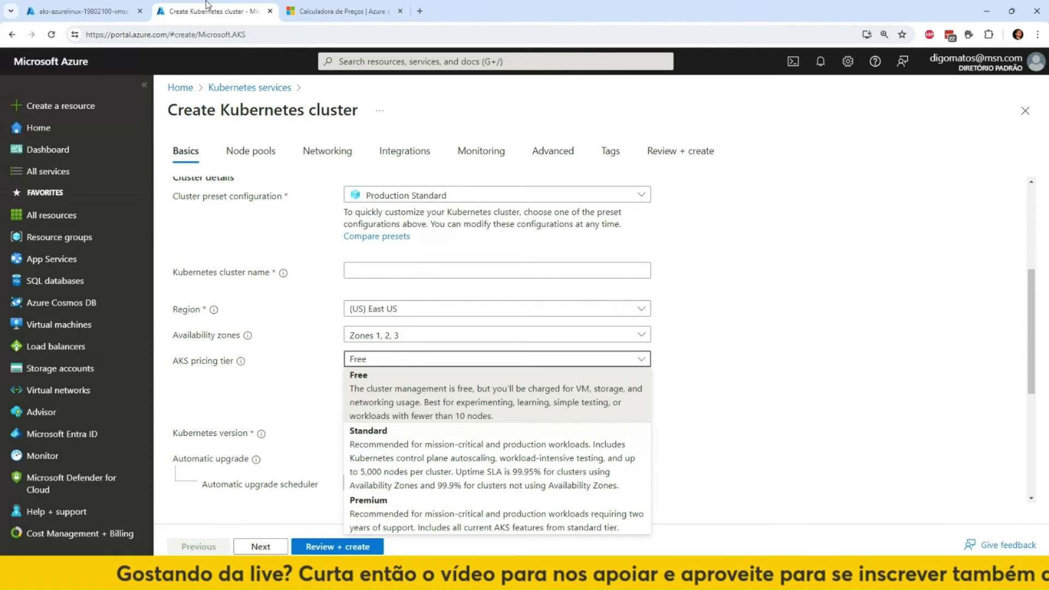
{"action": "left_click", "coordinate": [358, 6]}
{"action": "left_click", "coordinate": [183, 7]}
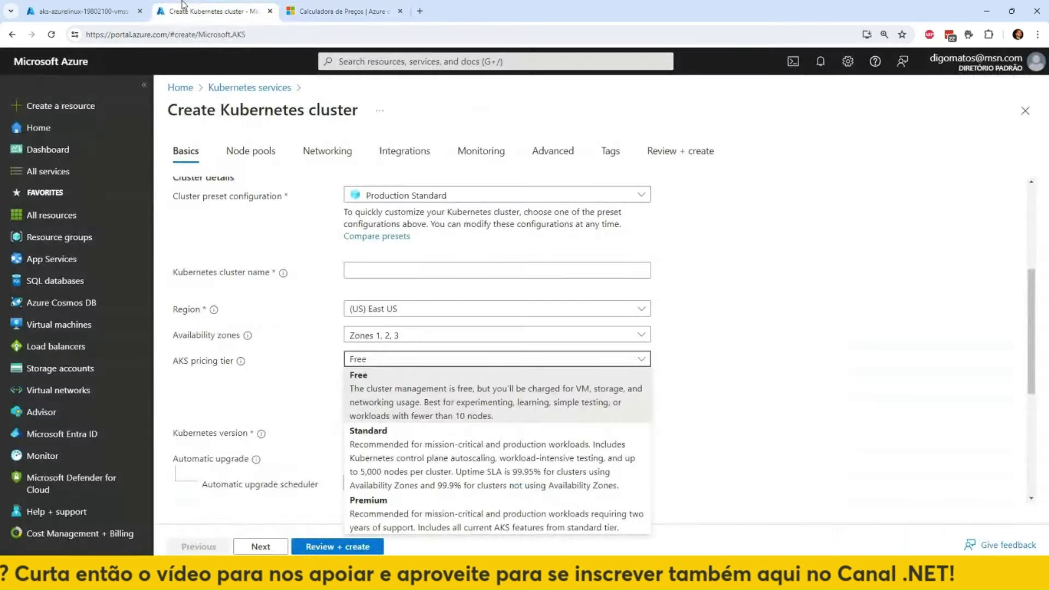
Step: Close the Azure Linux scale set's details and reopen the Virtual machine scale sets list from the portal home page
{"action": "left_click", "coordinate": [133, 11]}
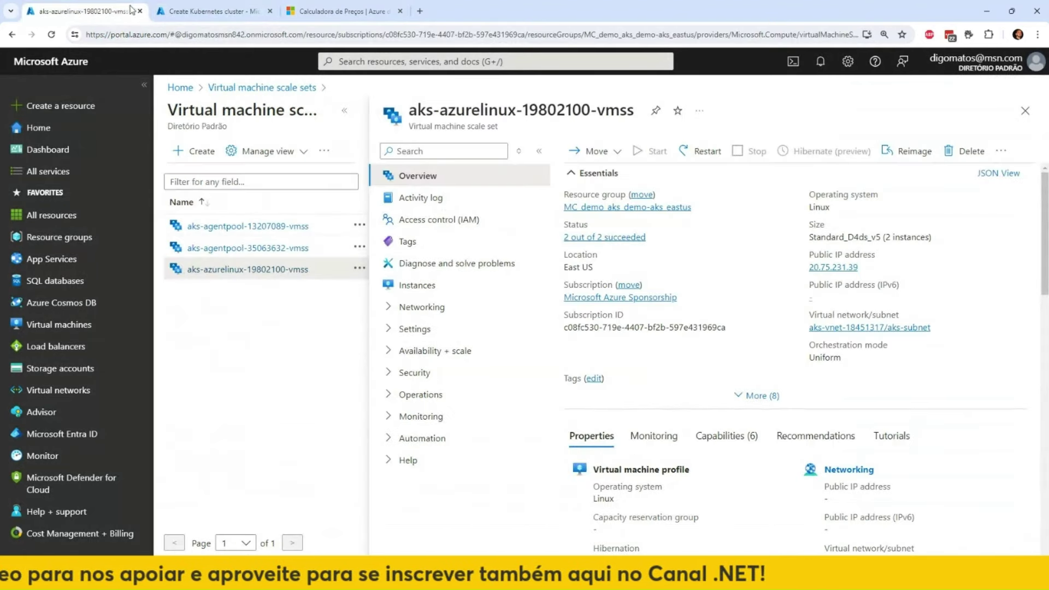
{"action": "left_click", "coordinate": [1024, 111]}
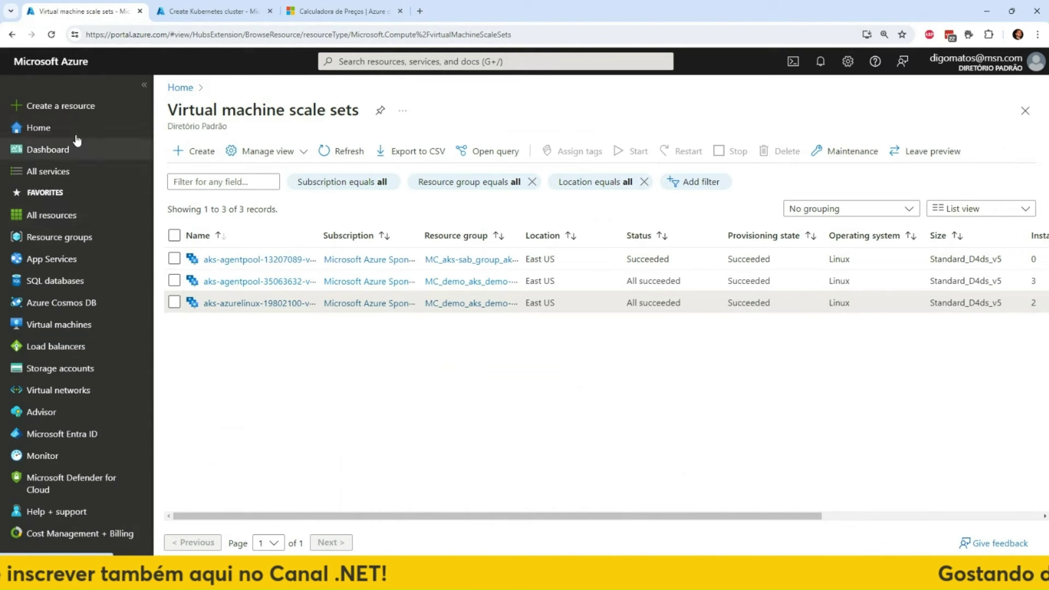
{"action": "left_click", "coordinate": [75, 133]}
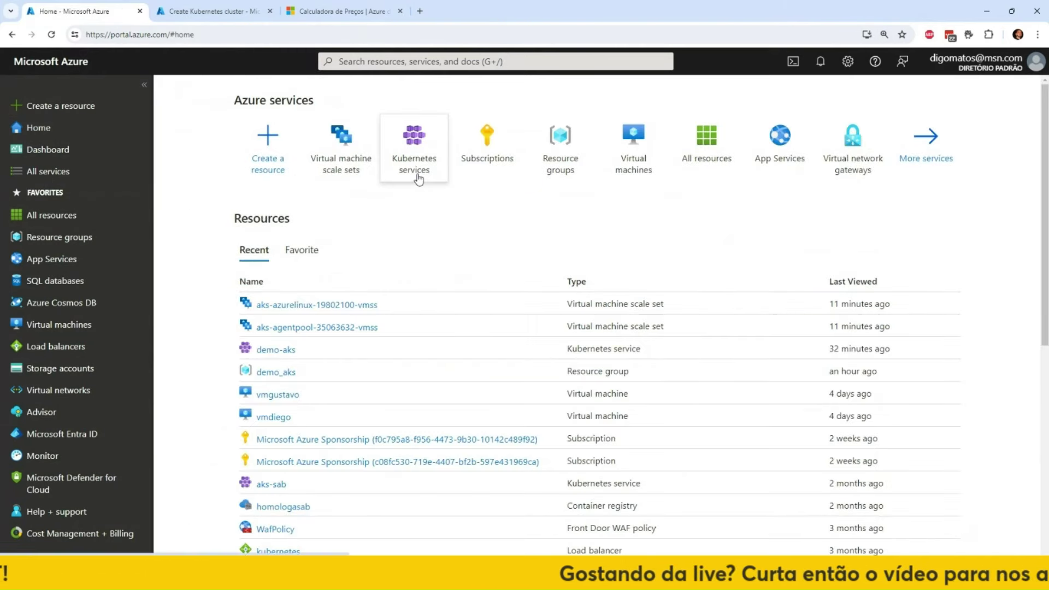
{"action": "mouse_move", "coordinate": [413, 177]}
{"action": "left_click", "coordinate": [327, 165]}
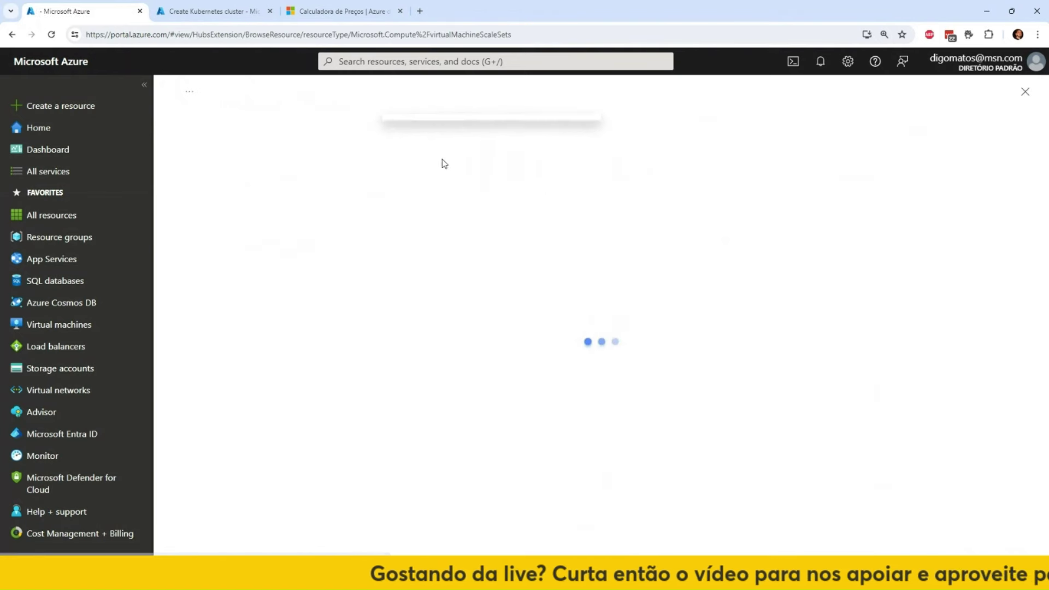
Step: Open the demo-aks cluster from the Kubernetes services list and stop it
{"action": "left_click", "coordinate": [1025, 107]}
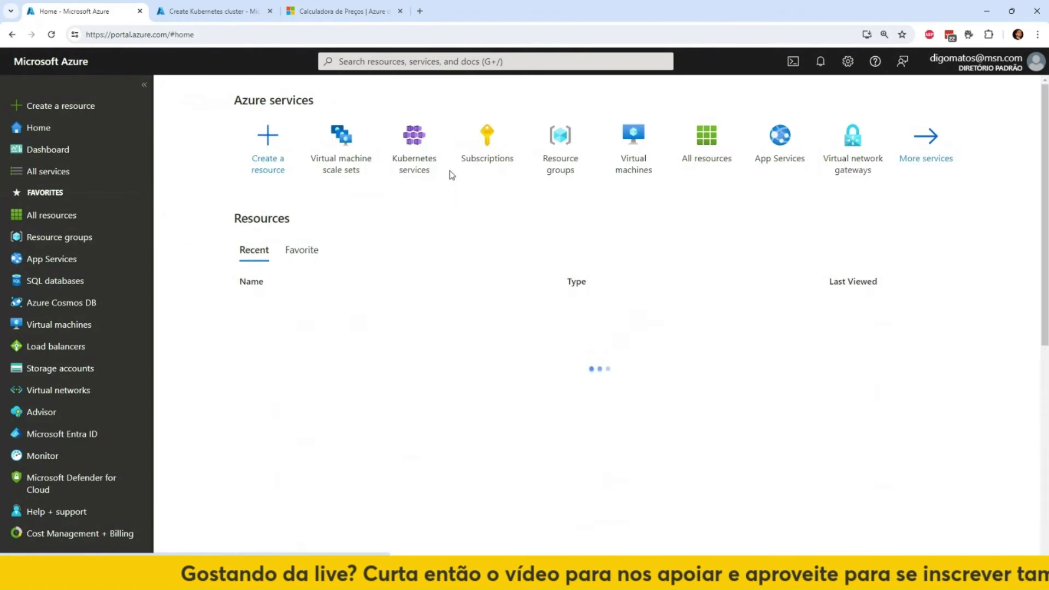
{"action": "left_click", "coordinate": [420, 160]}
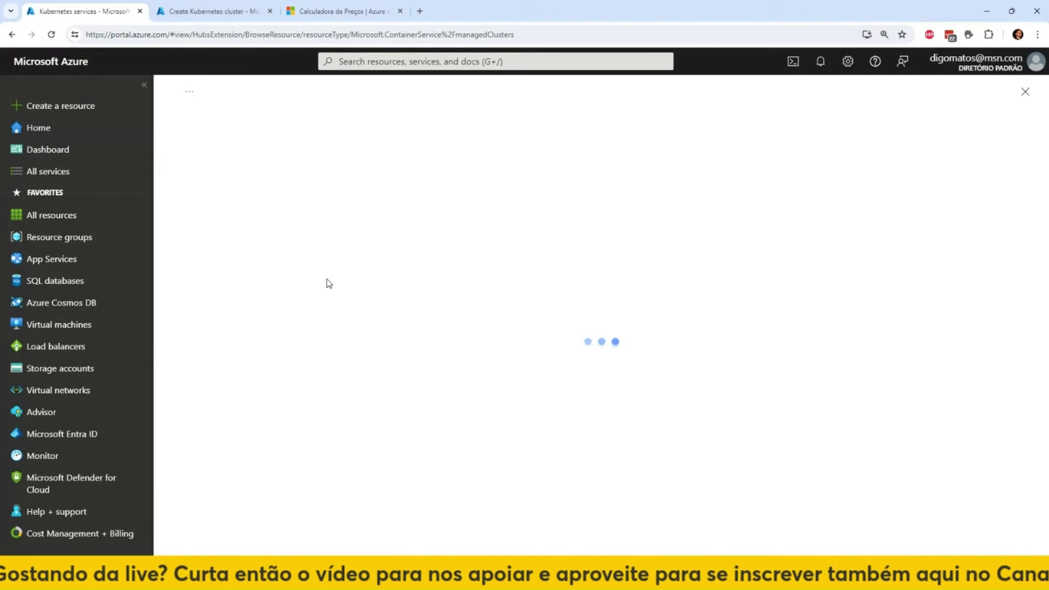
{"action": "left_click", "coordinate": [226, 281]}
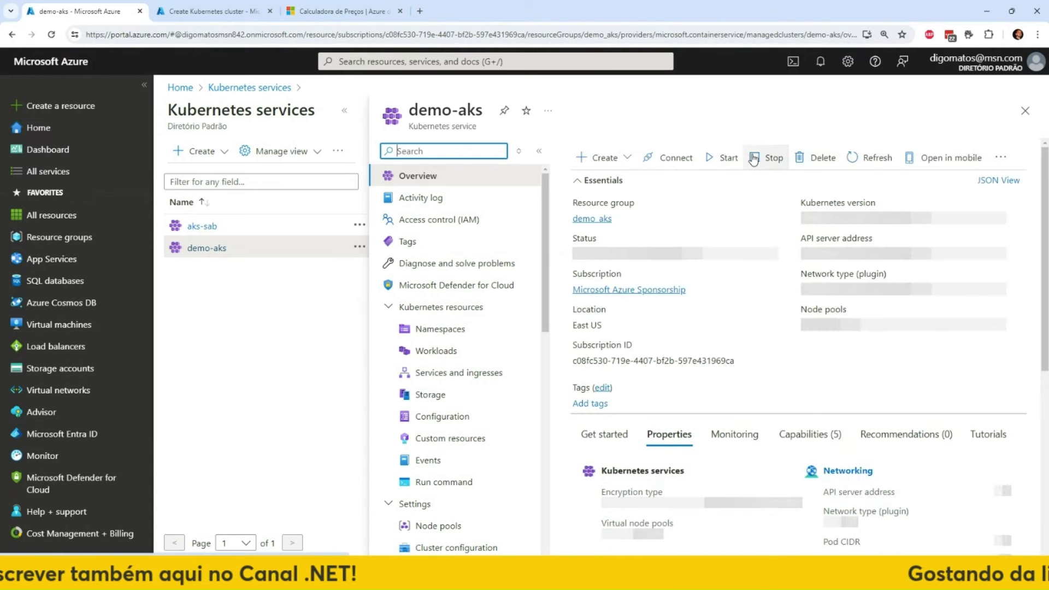
{"action": "left_click", "coordinate": [767, 157]}
Step: In the Create Kubernetes cluster form, review the security channel scheduler choices and set the node security channel type to None
{"action": "key", "text": "ctrl+Tab"}
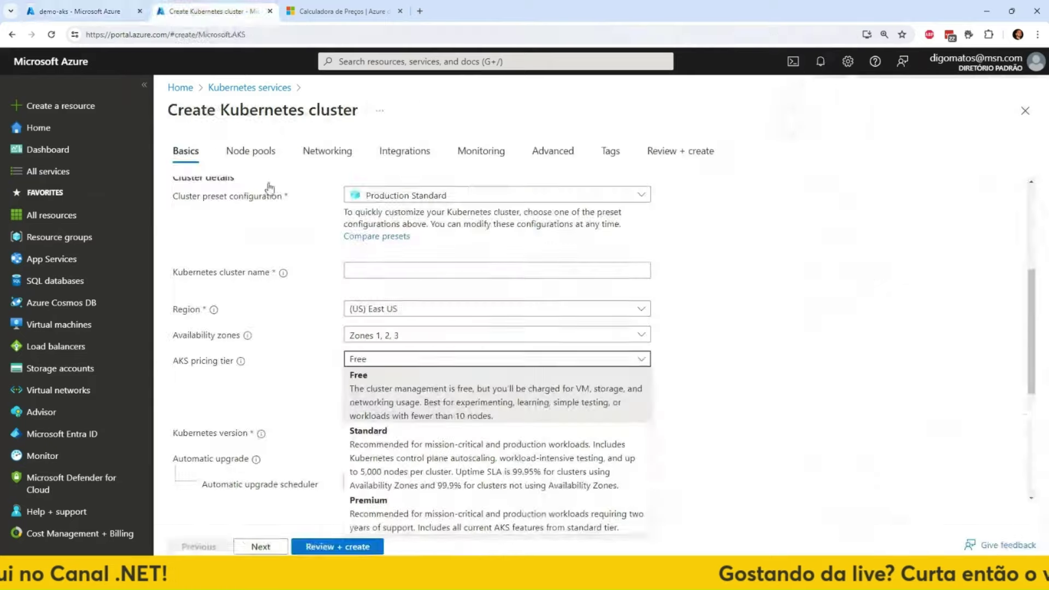
{"action": "scroll", "coordinate": [300, 355], "scroll_direction": "down", "scroll_amount": 4}
{"action": "scroll", "coordinate": [307, 362], "scroll_direction": "down", "scroll_amount": 1}
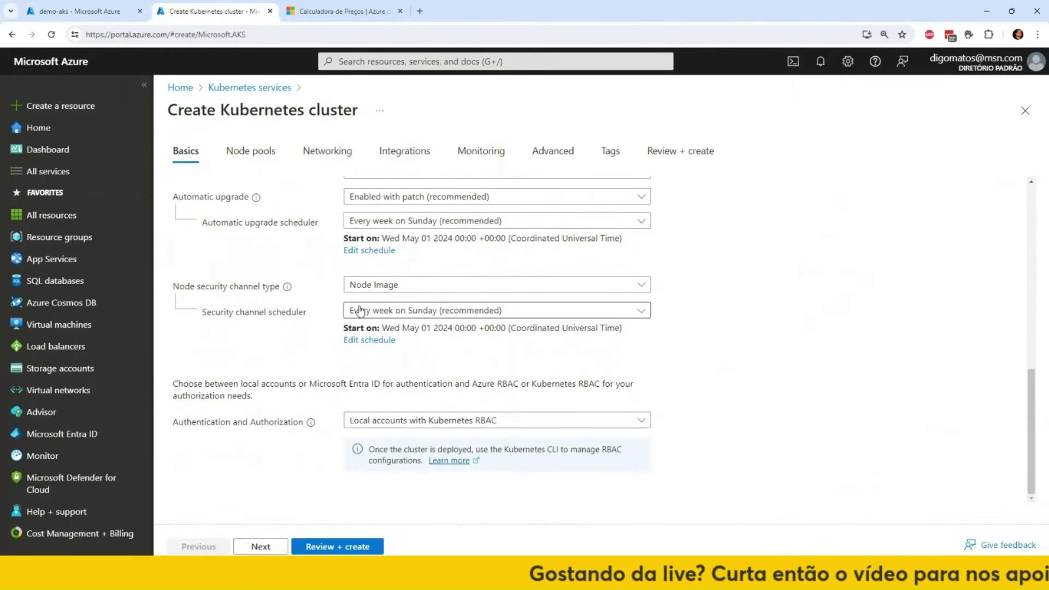
{"action": "left_click", "coordinate": [435, 312]}
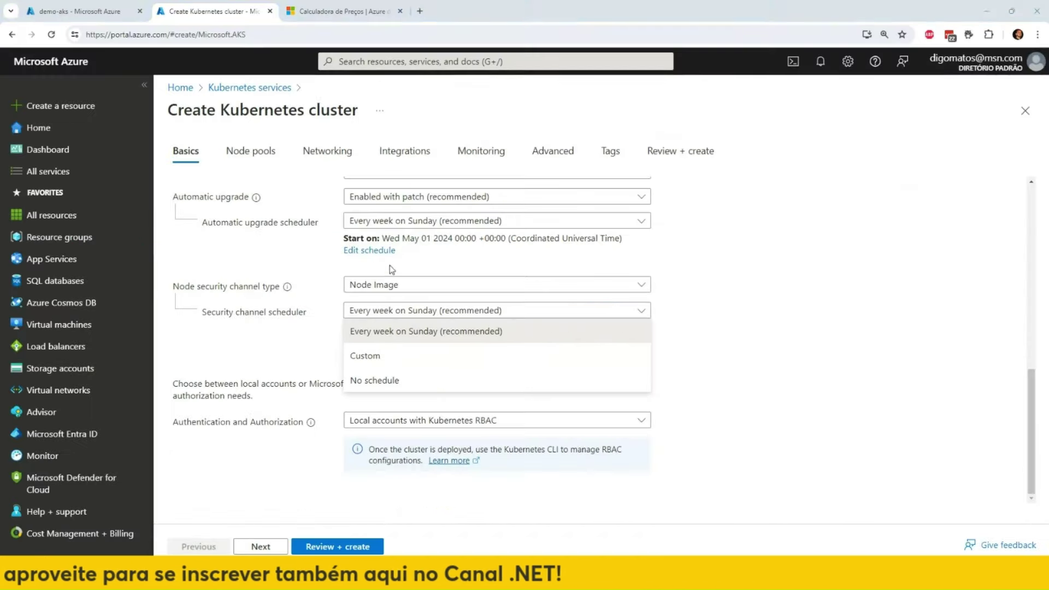
{"action": "left_click", "coordinate": [487, 286]}
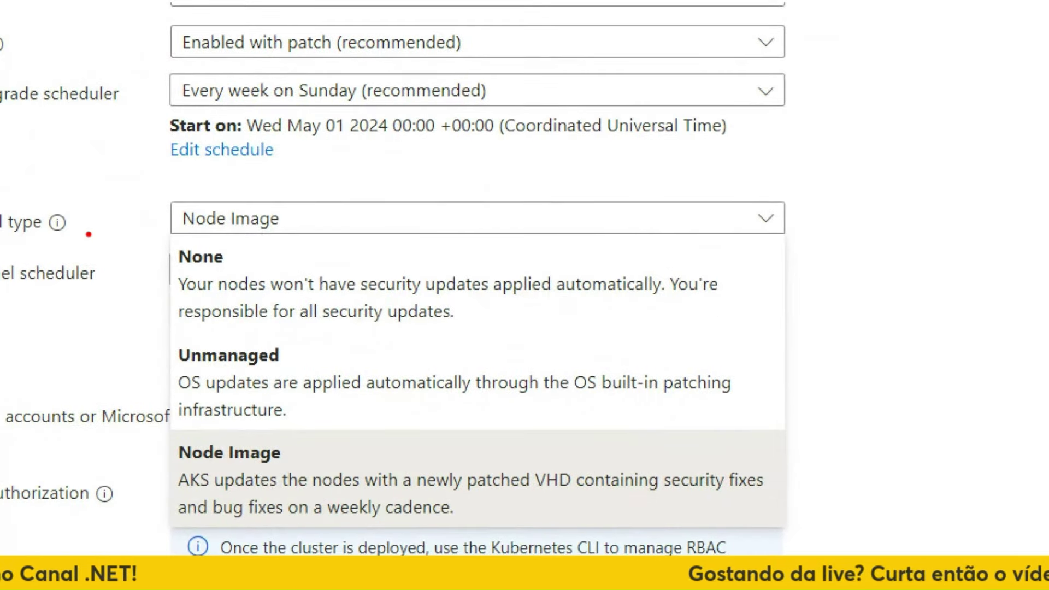
{"action": "mouse_move", "coordinate": [101, 215]}
{"action": "left_mouse_down"}
{"action": "mouse_move", "coordinate": [304, 340]}
{"action": "mouse_move", "coordinate": [854, 543]}
{"action": "mouse_move", "coordinate": [837, 529]}
{"action": "left_mouse_up"}
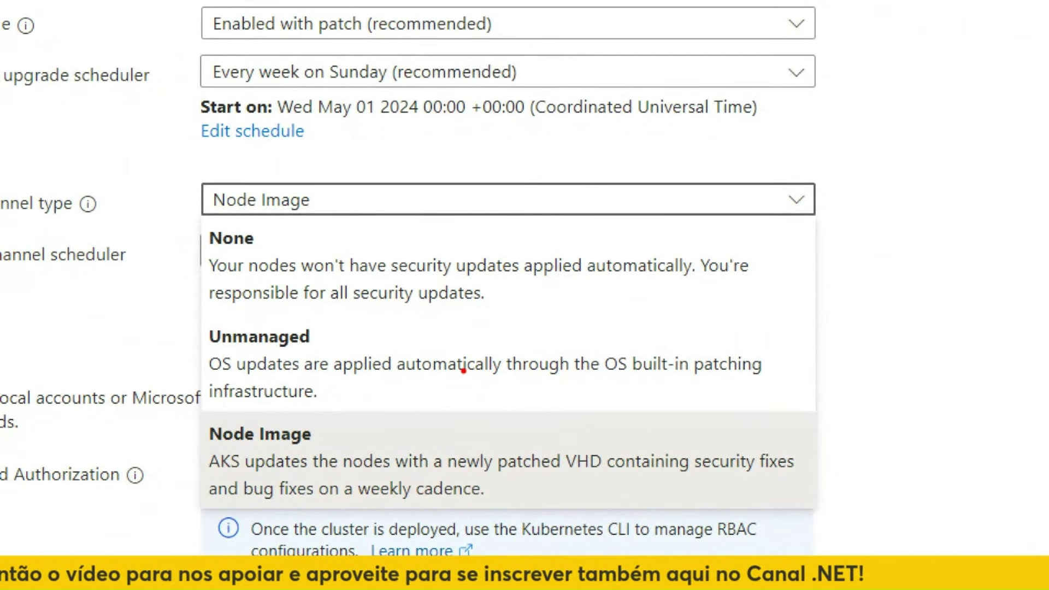
{"action": "left_click_drag", "start_coordinate": [176, 411], "coordinate": [452, 482]}
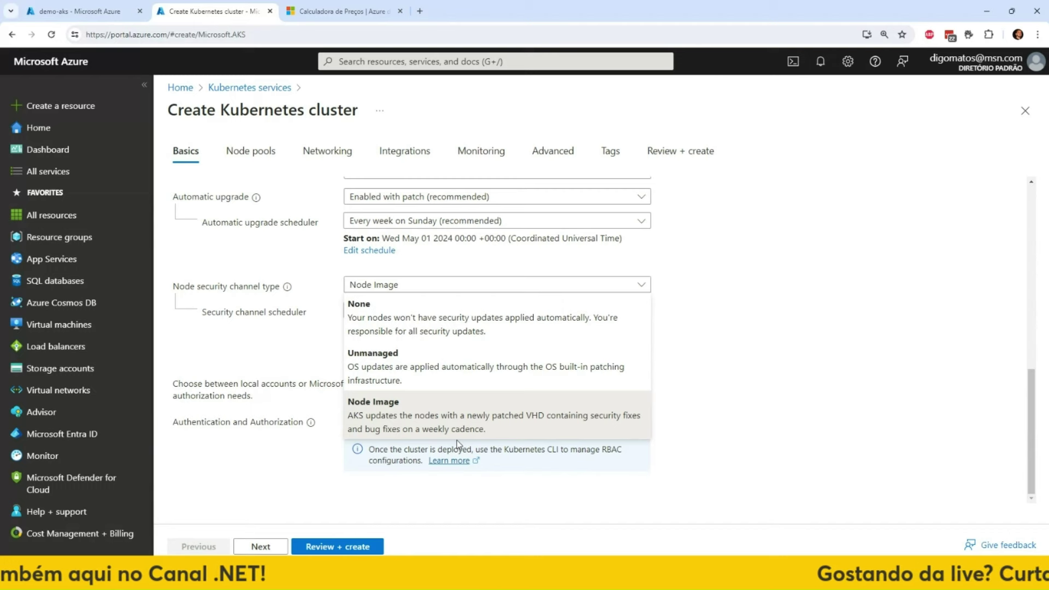
{"action": "left_click", "coordinate": [421, 323]}
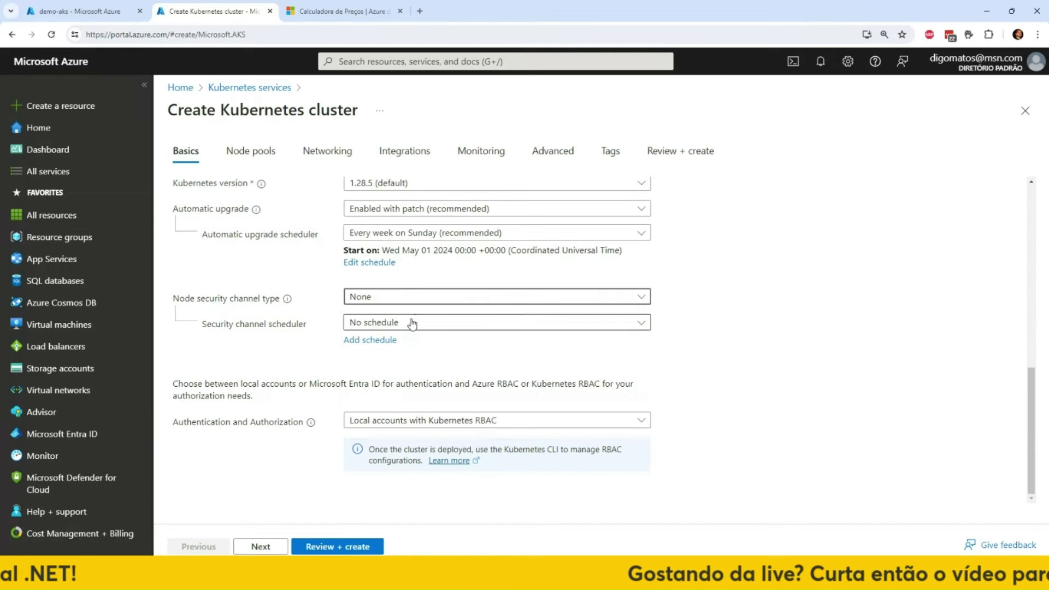
Step: Compare the None, Unmanaged and Node Image descriptions for the node security channel type, focusing on how each handles security updates
{"action": "left_click", "coordinate": [412, 299]}
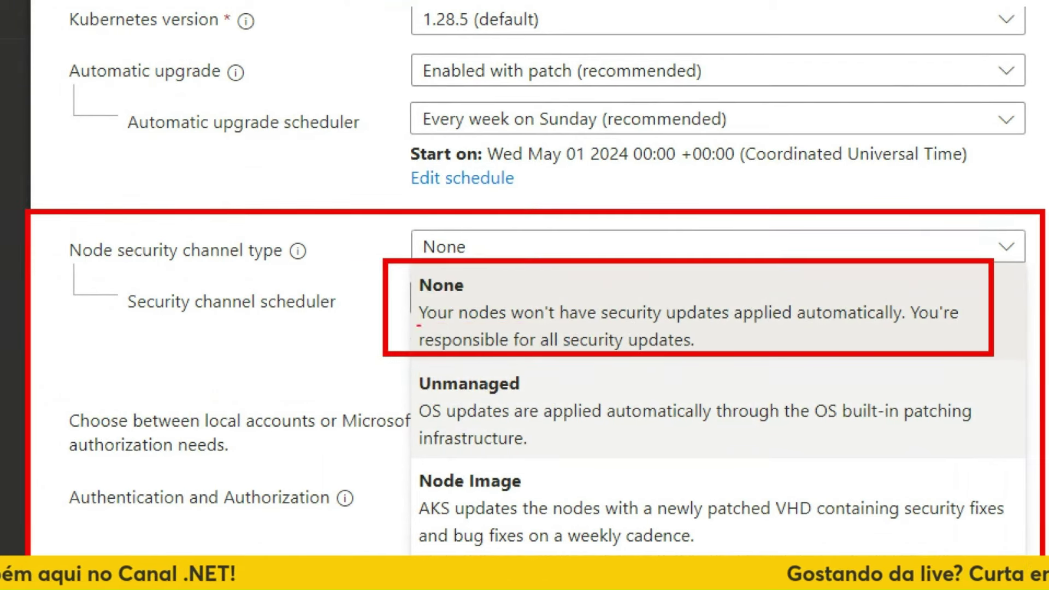
{"action": "mouse_move", "coordinate": [375, 363]}
{"action": "left_mouse_down"}
{"action": "mouse_move", "coordinate": [429, 385]}
{"action": "mouse_move", "coordinate": [885, 461]}
{"action": "mouse_move", "coordinate": [989, 465]}
{"action": "left_mouse_up"}
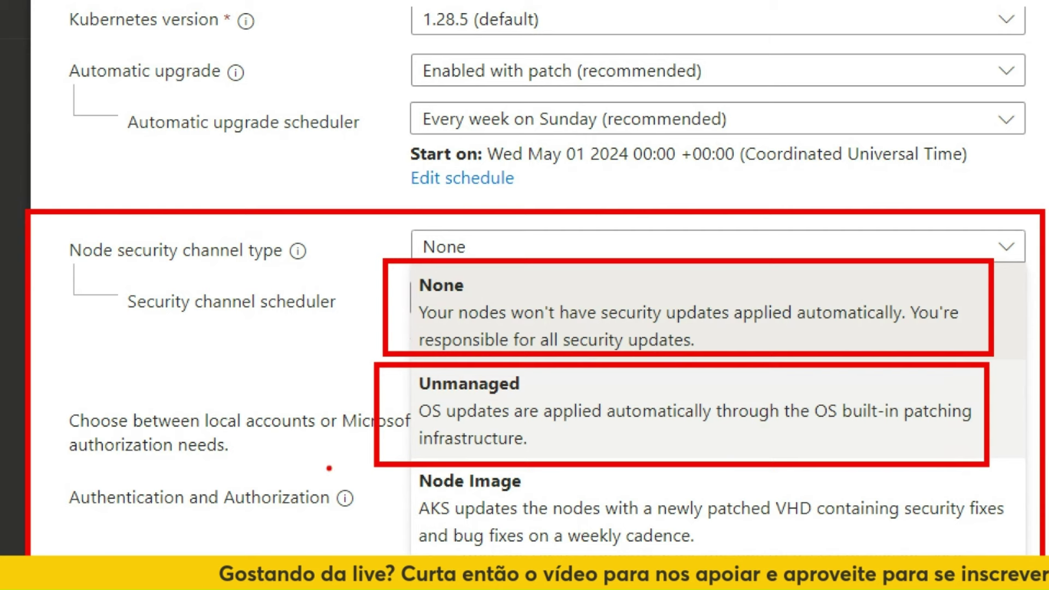
{"action": "mouse_move", "coordinate": [374, 463]}
{"action": "left_mouse_down"}
{"action": "mouse_move", "coordinate": [622, 565]}
{"action": "mouse_move", "coordinate": [1010, 565]}
{"action": "left_mouse_up"}
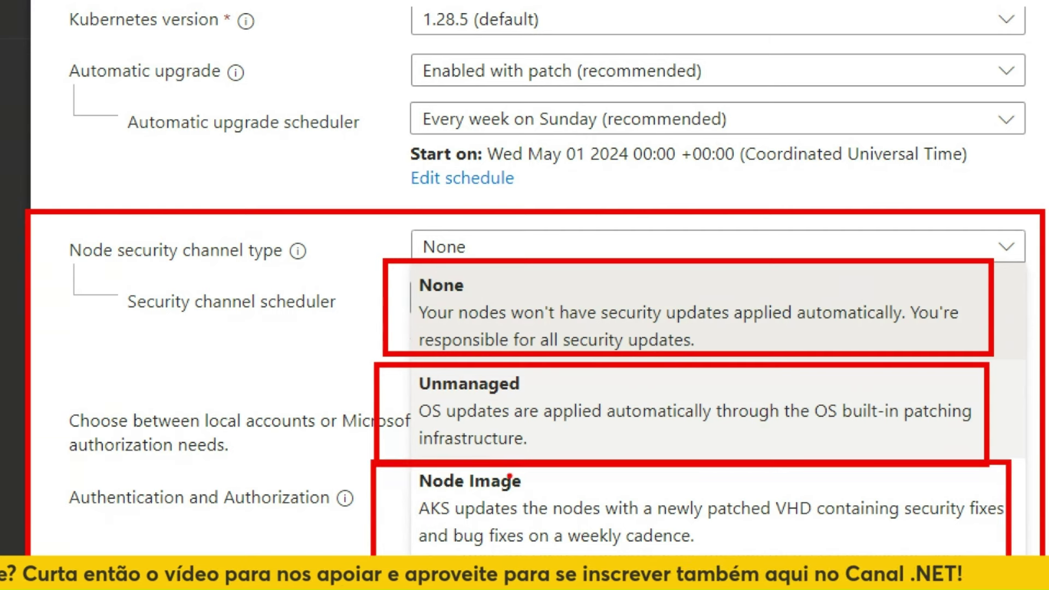
{"action": "mouse_move", "coordinate": [588, 498]}
{"action": "left_mouse_down"}
{"action": "mouse_move", "coordinate": [736, 528]}
{"action": "mouse_move", "coordinate": [821, 526]}
{"action": "left_mouse_up"}
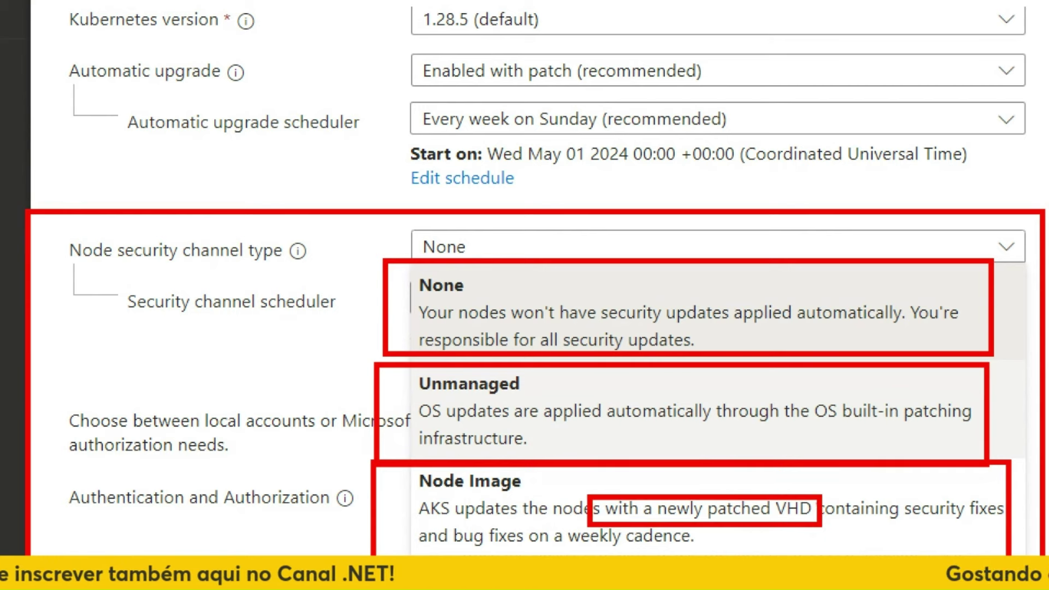
{"action": "left_click_drag", "start_coordinate": [818, 495], "coordinate": [1014, 524]}
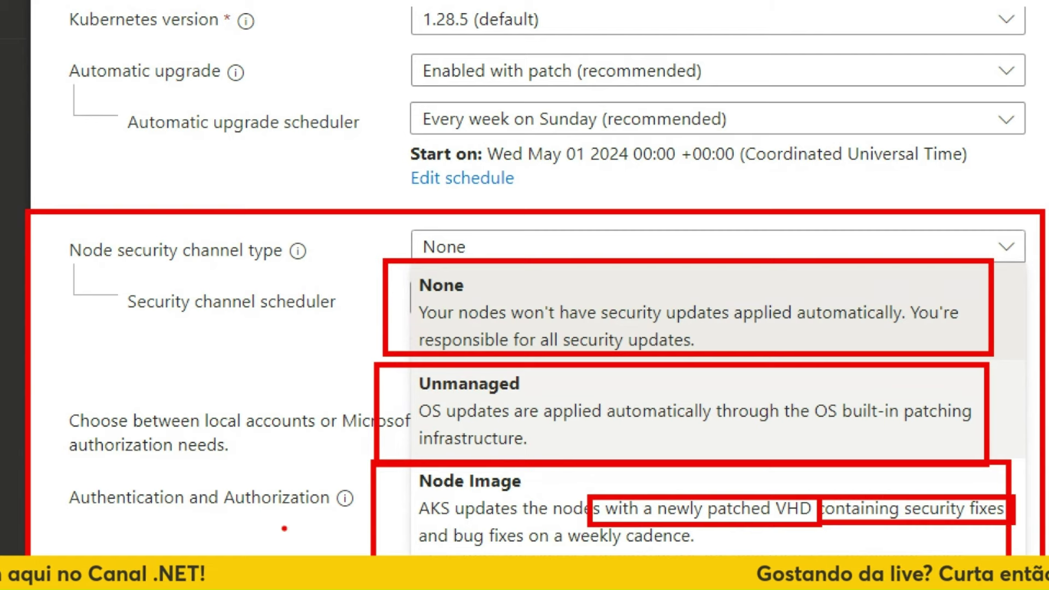
{"action": "left_click_drag", "start_coordinate": [399, 511], "coordinate": [777, 516]}
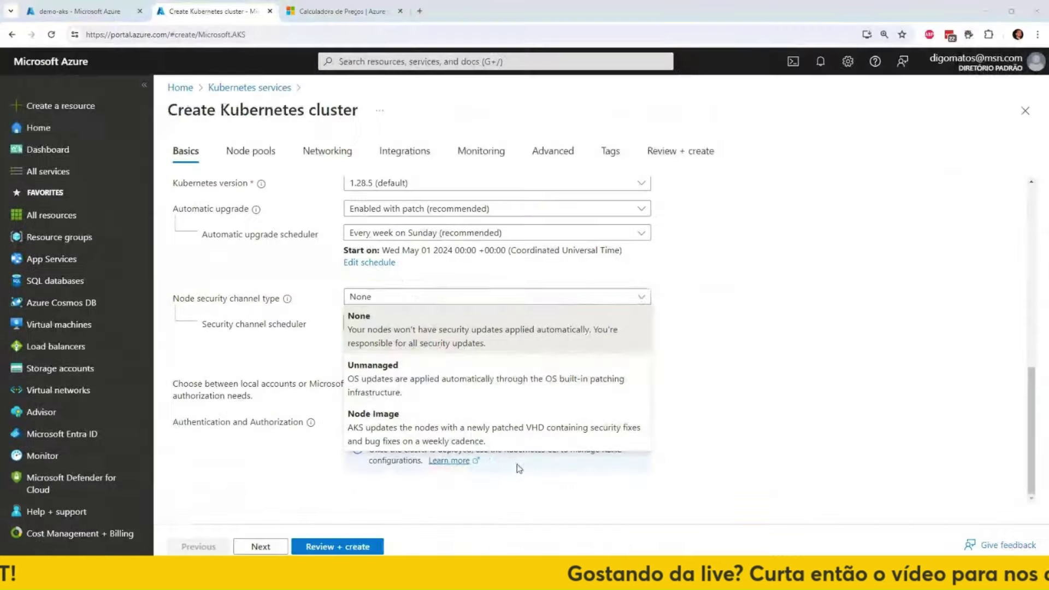